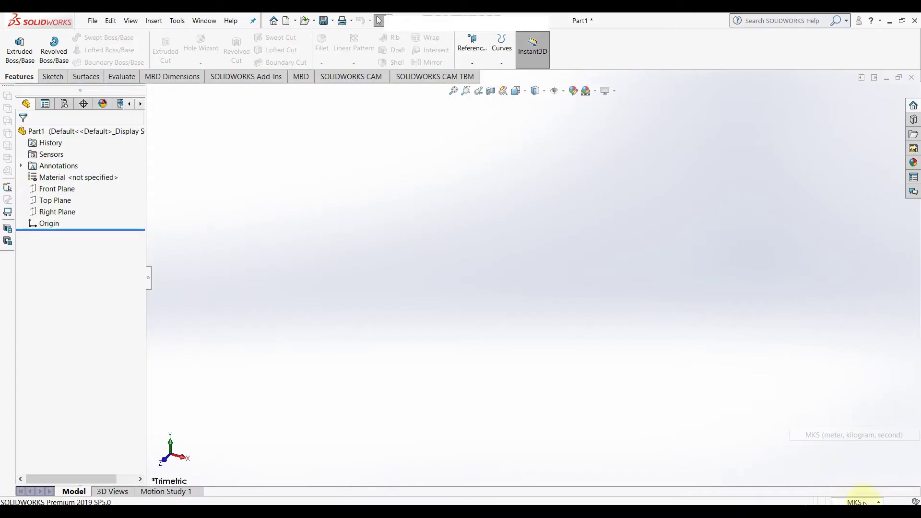
Change the unit system from MKS to MMGS and begin a sketch on the Front Plane
left_click(863, 502)
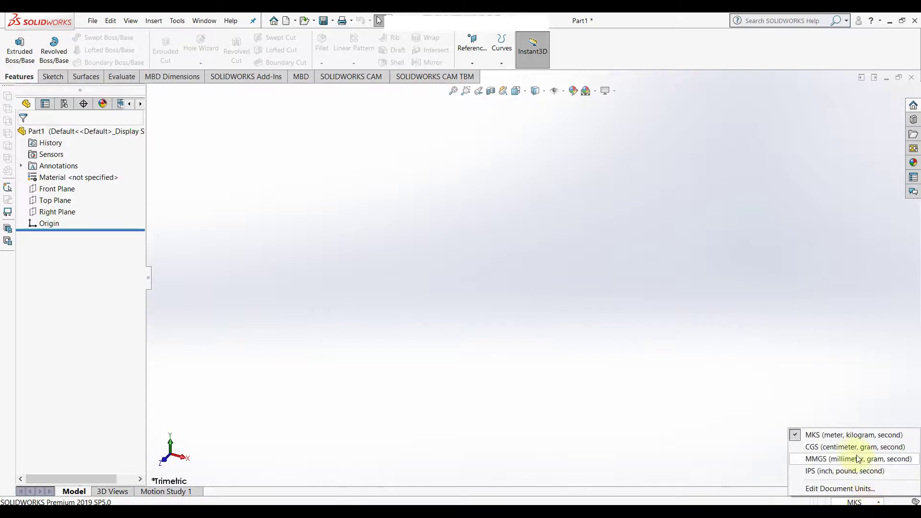
left_click(812, 459)
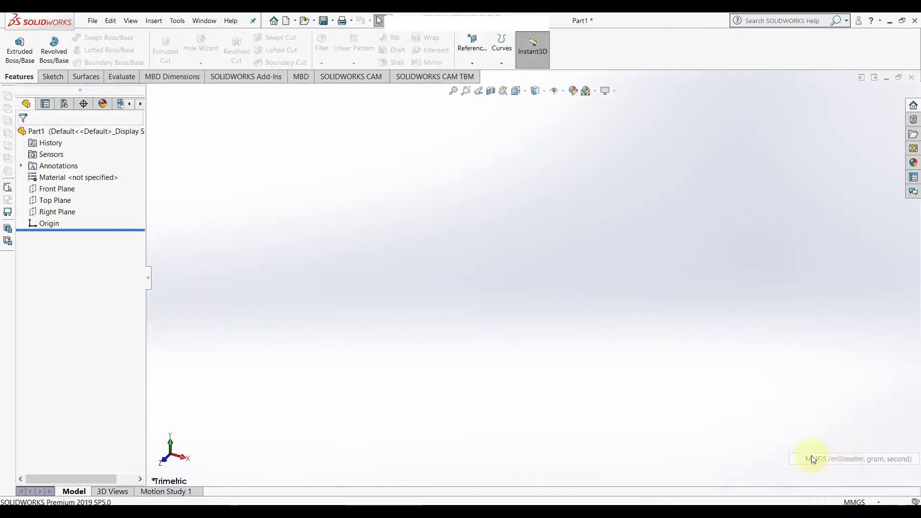
left_click(56, 188)
left_click(60, 168)
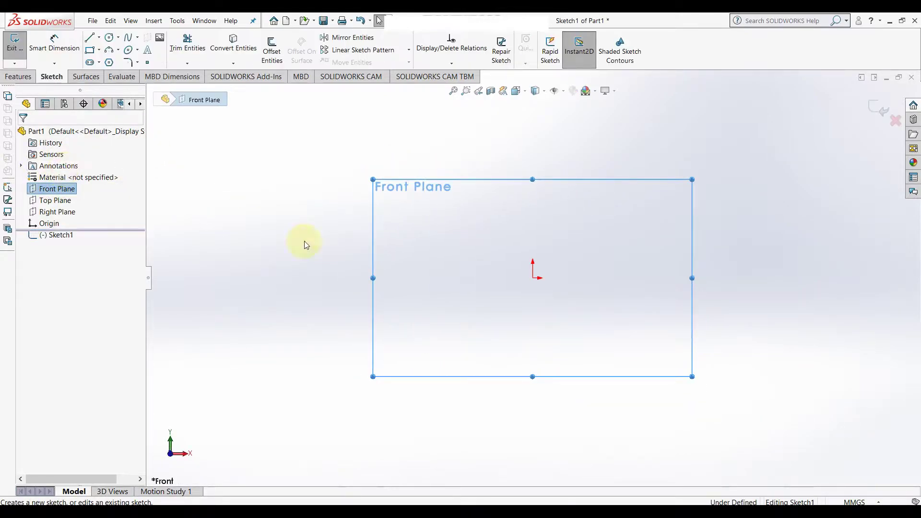
Draw a tall corner rectangle starting at the sketch origin
left_click(89, 51)
left_click(533, 278)
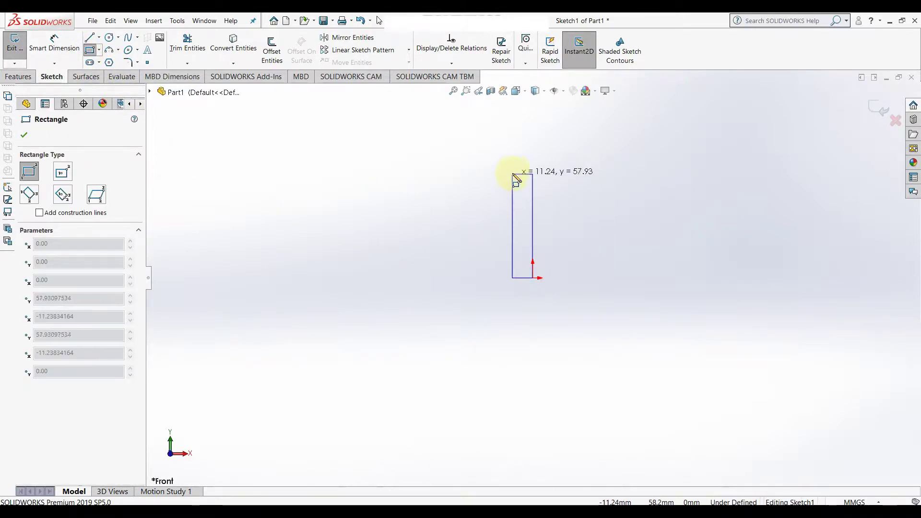
left_click(513, 143)
right_click(512, 143)
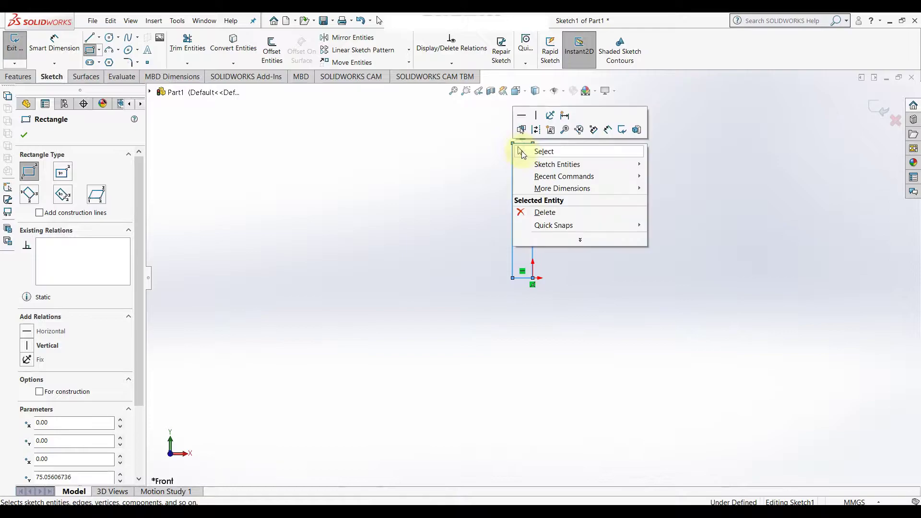
left_click(537, 151)
Dimension the rectangle to 65 mm tall and 7.5 mm wide
right_click_drag(597, 232, 597, 180)
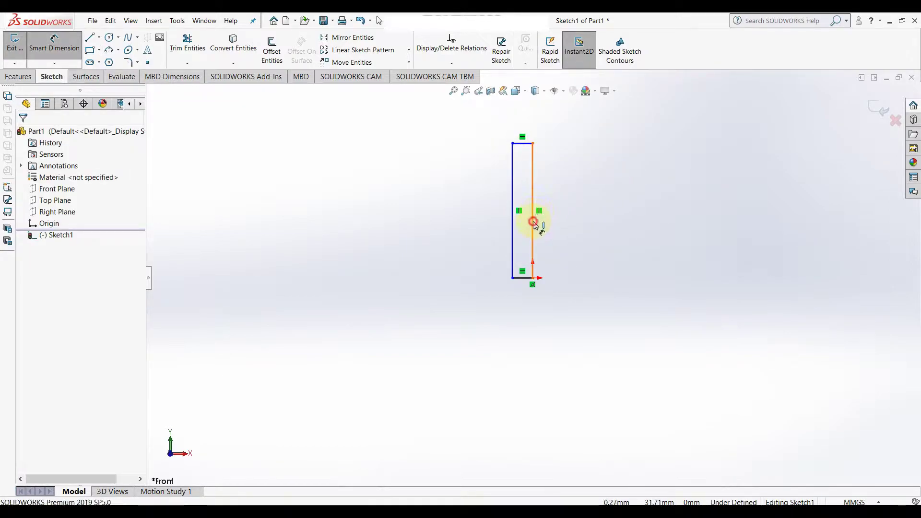
left_click(532, 223)
left_click(588, 221)
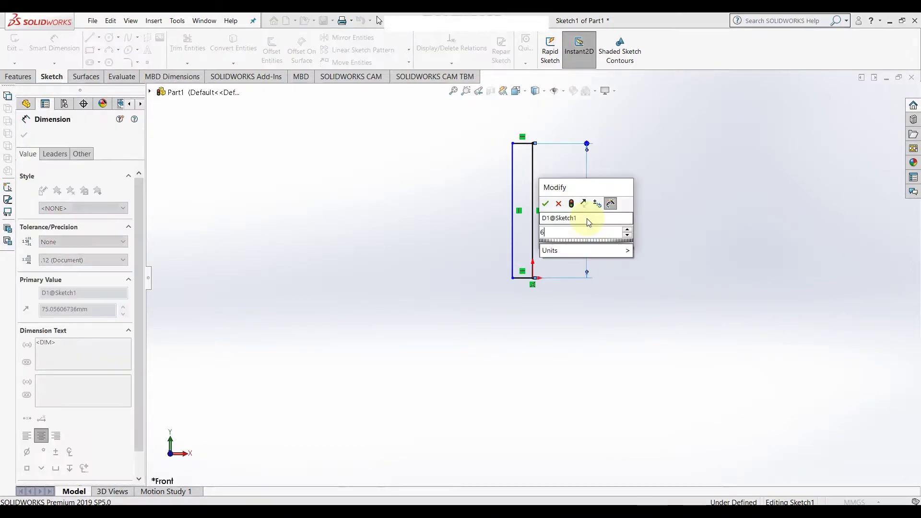
type("65")
key("Return")
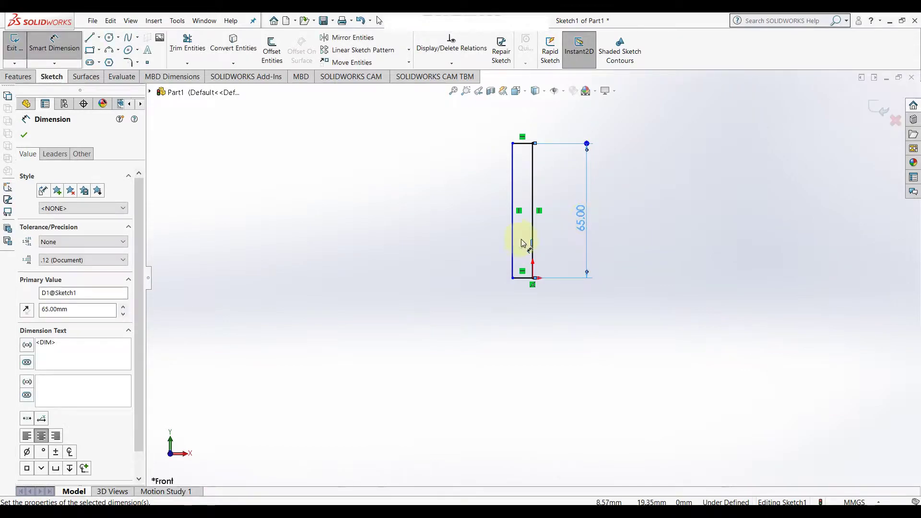
left_click(526, 144)
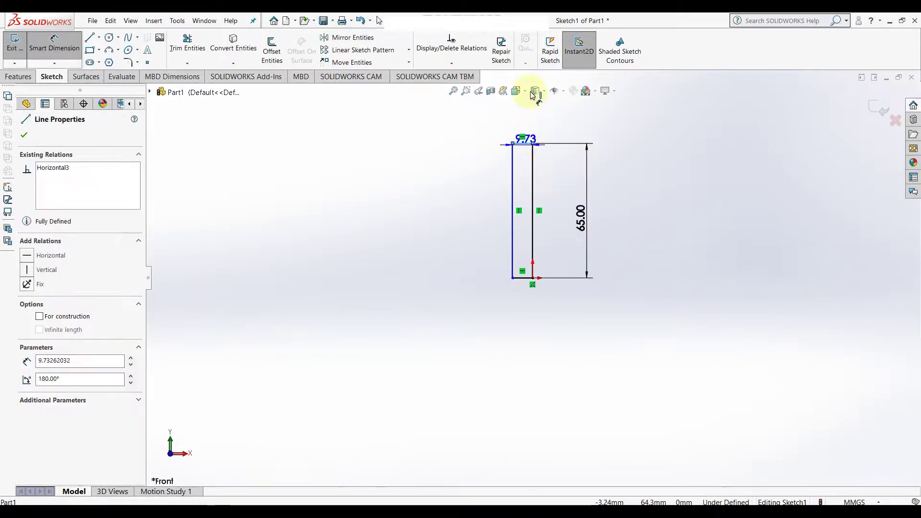
left_click(525, 121)
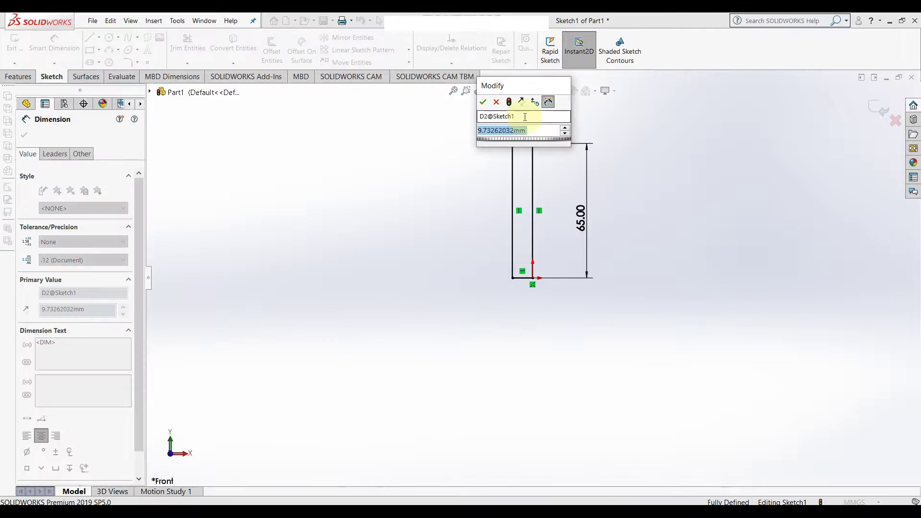
type("7.5")
key("Return")
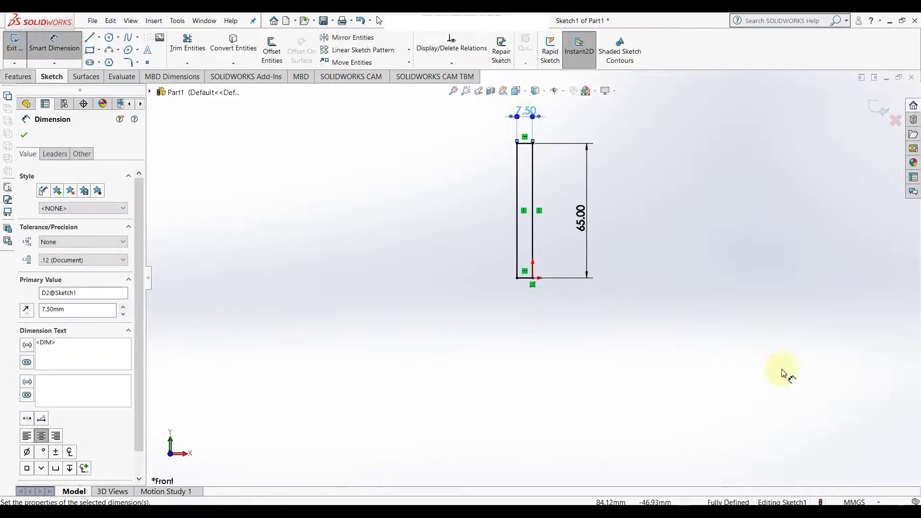
Add a vertical construction line between the bottom and top edge midpoints
right_click_drag(799, 309, 735, 313)
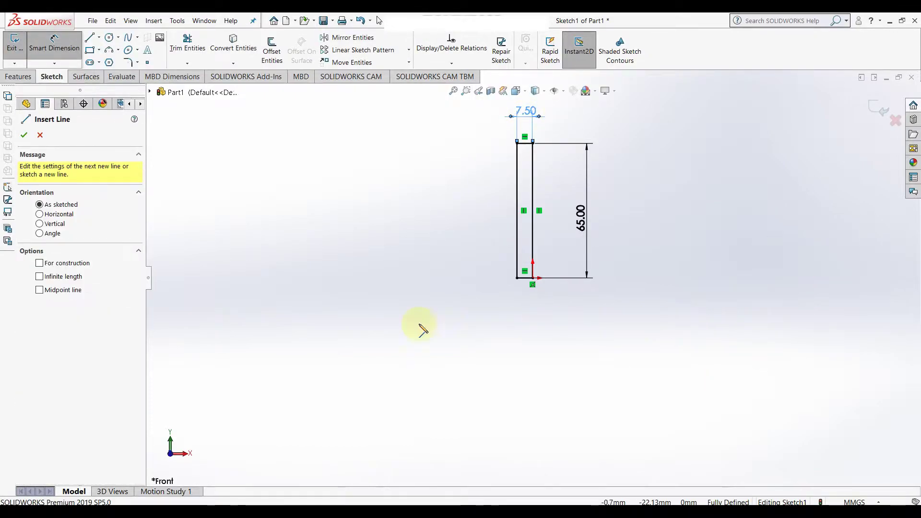
left_click(39, 263)
scroll(535, 192, "down", 2)
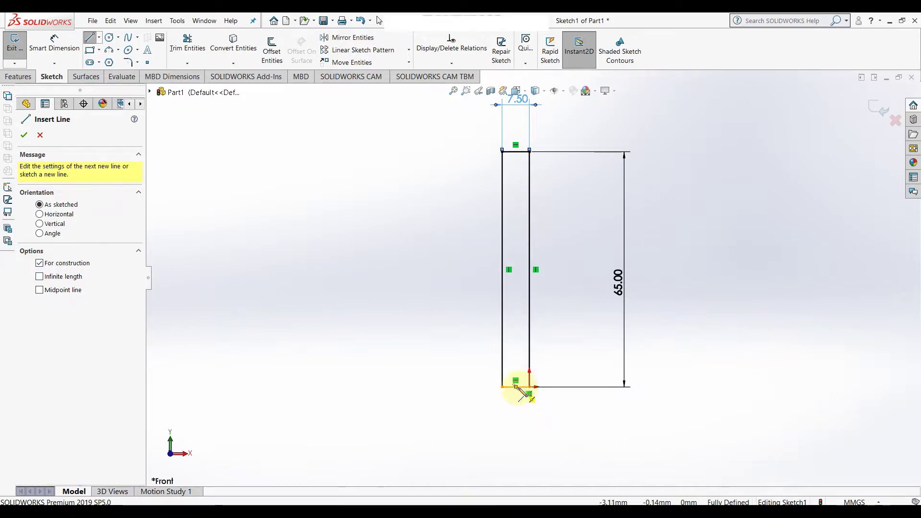
left_click(516, 387)
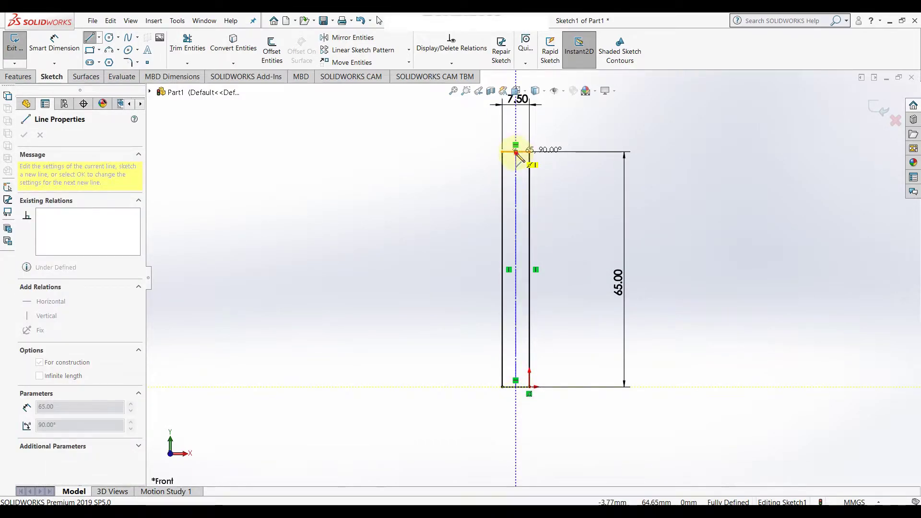
left_click(515, 152)
right_click(517, 153)
left_click(538, 160)
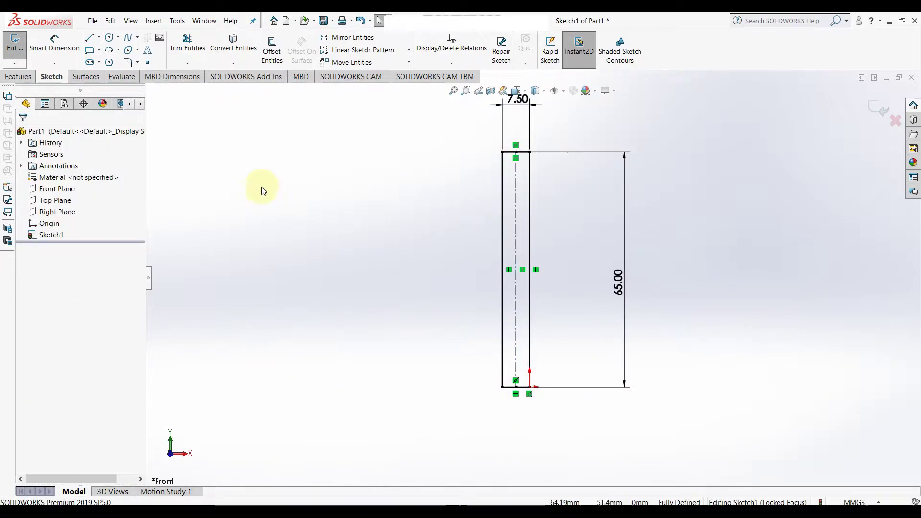
Revolve Sketch1 360° about the rectangle's bottom edge instead of the centreline
left_click(18, 77)
left_click(61, 47)
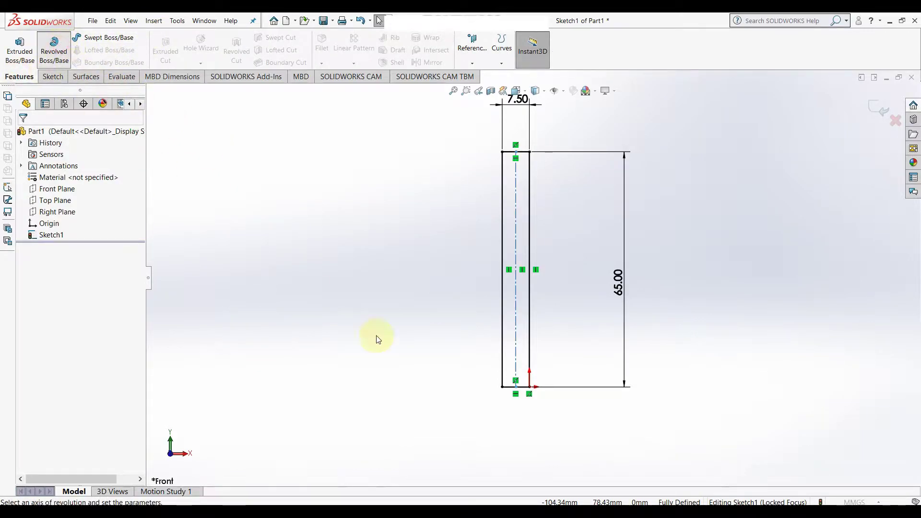
mouse_move(361, 315)
middle_mouse_down()
mouse_move(446, 364)
mouse_move(494, 471)
mouse_move(409, 429)
mouse_move(432, 457)
mouse_move(398, 429)
middle_mouse_up()
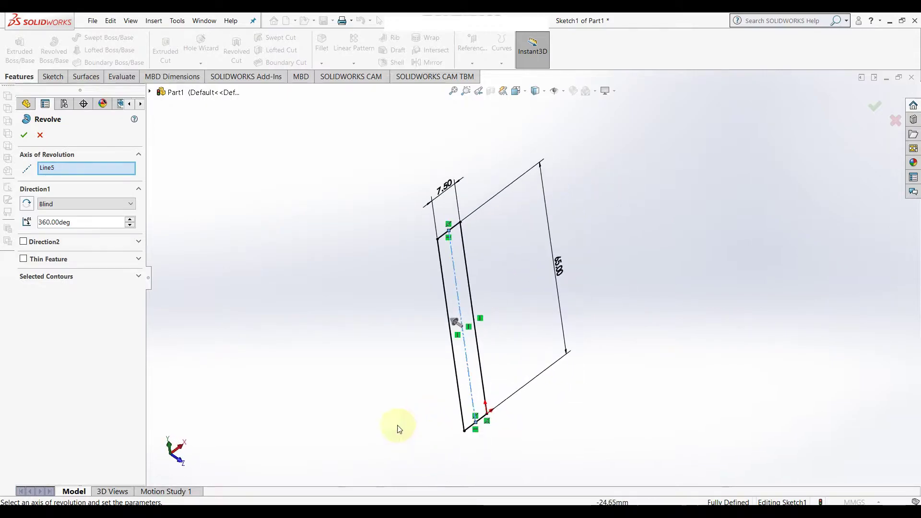
right_click(58, 168)
left_click(96, 172)
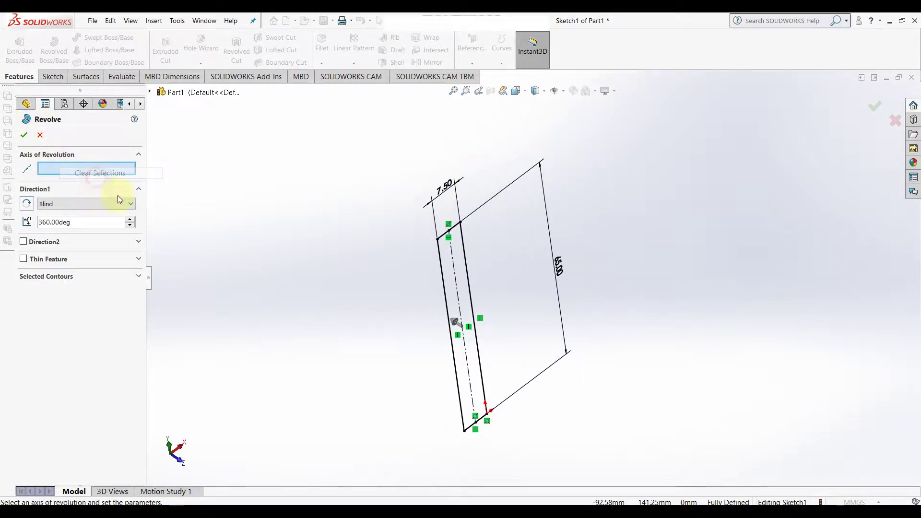
left_click(484, 420)
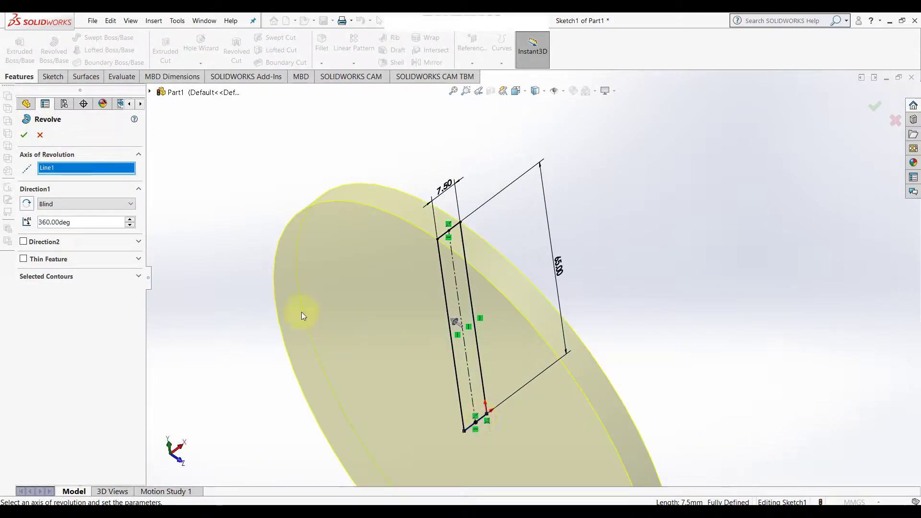
scroll(444, 330, "down", 4)
scroll(533, 395, "up", 3)
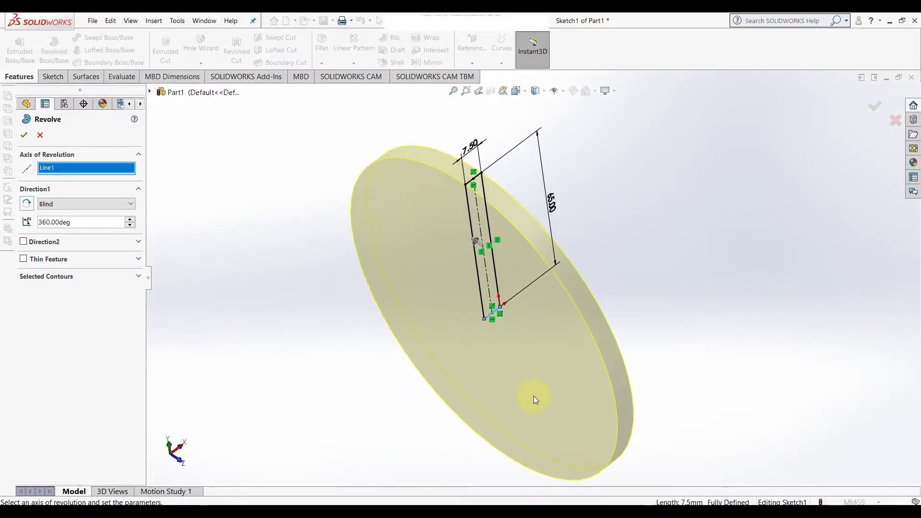
left_click(24, 135)
Start a new sketch on the disc's flat face, viewed face-on
left_click(519, 350)
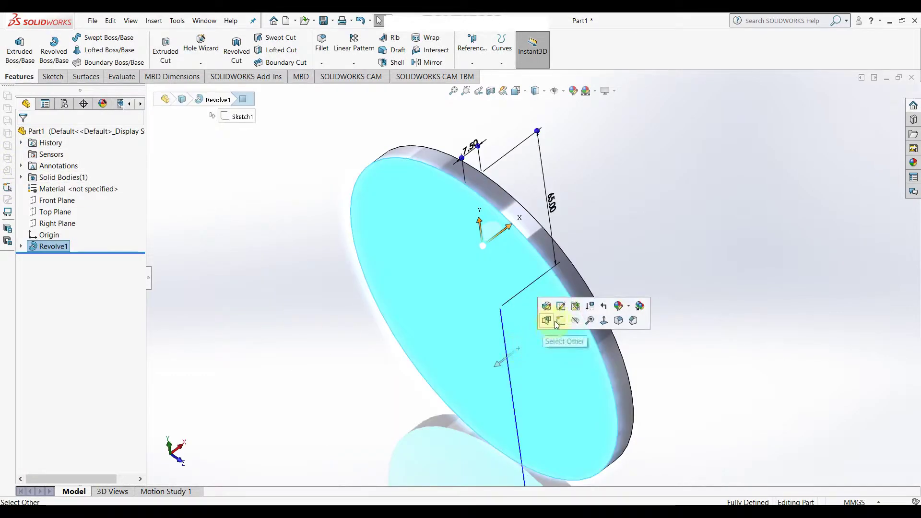
left_click(559, 320)
left_click(62, 259)
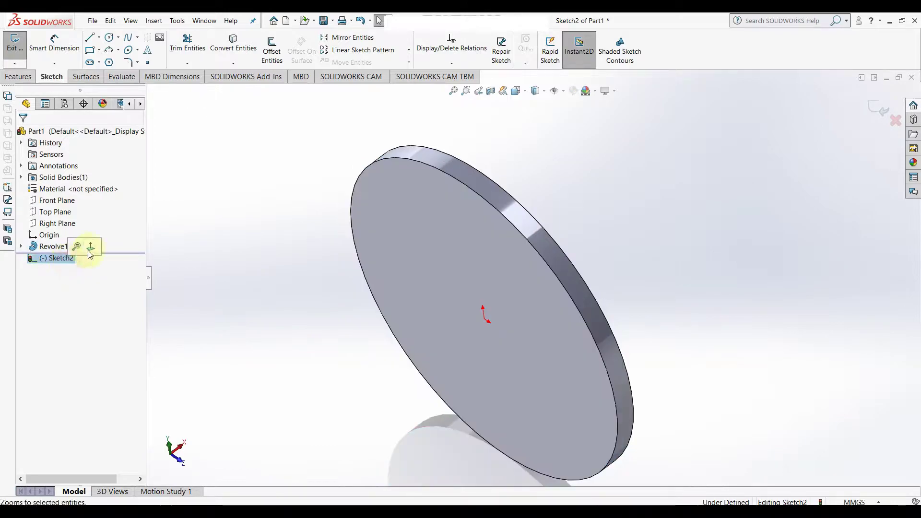
left_click(94, 246)
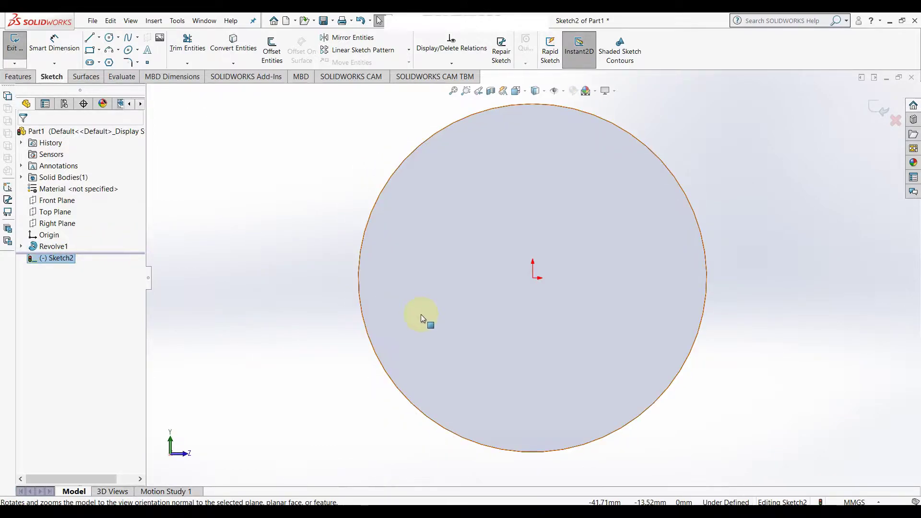
left_click(297, 260)
Draw a Ø60 mm circle centred on the origin
left_click(109, 38)
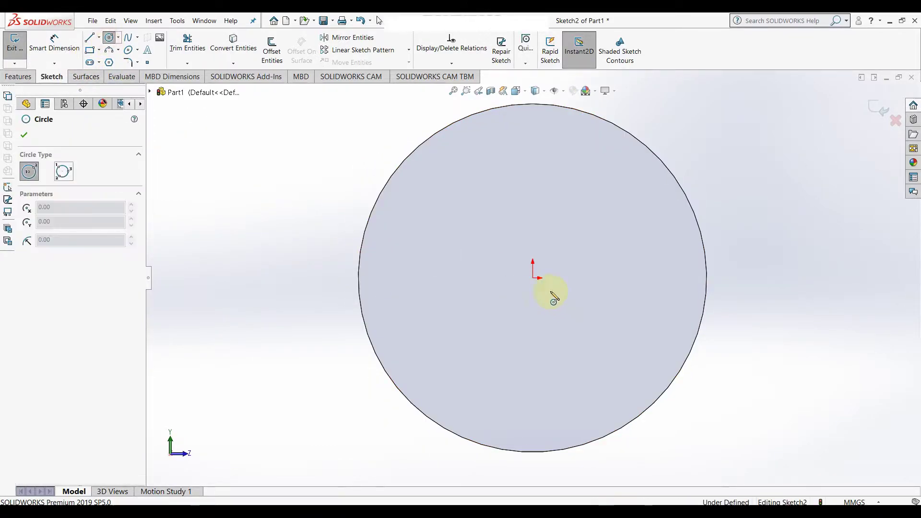
left_click(532, 278)
left_click(582, 212)
right_click(586, 213)
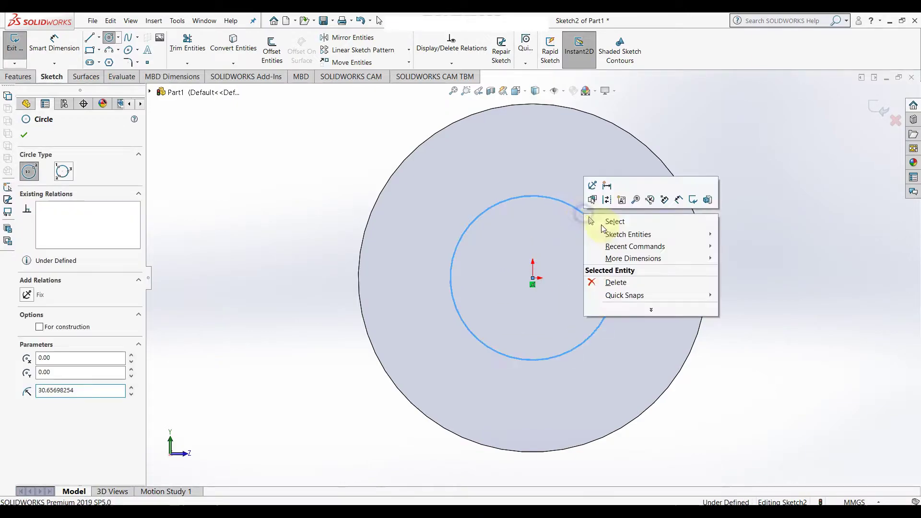
key("Escape")
key("Escape")
key("d")
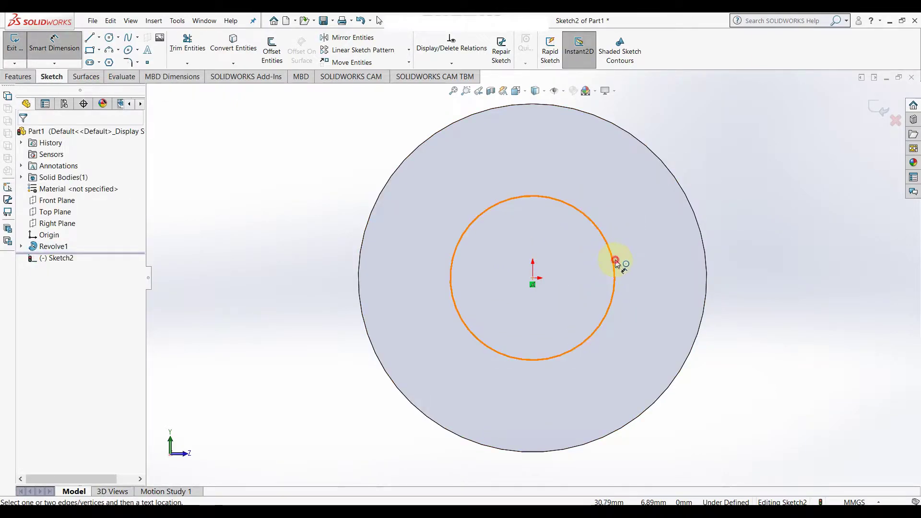
left_click(615, 264)
left_click(764, 281)
type("60")
key("Return")
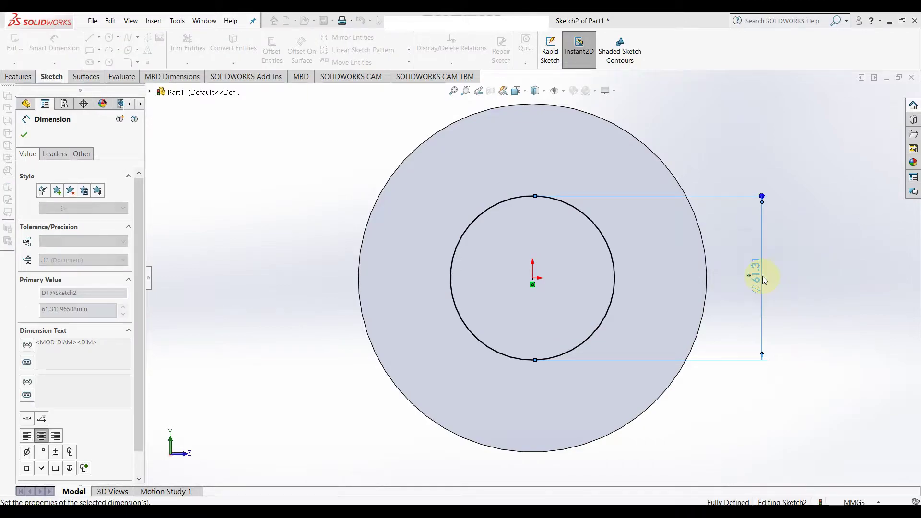
left_click(24, 134)
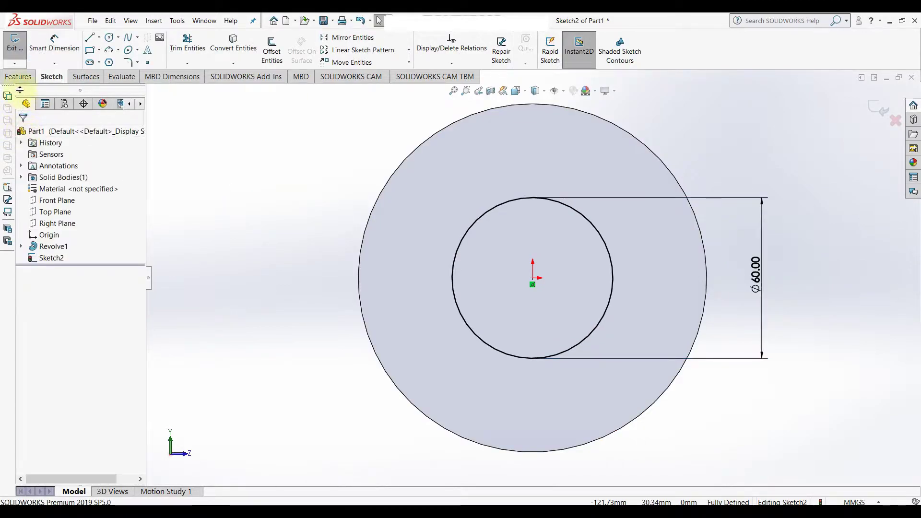
Extrude the Ø60 mm circle 20 mm as a blind boss
left_click(21, 79)
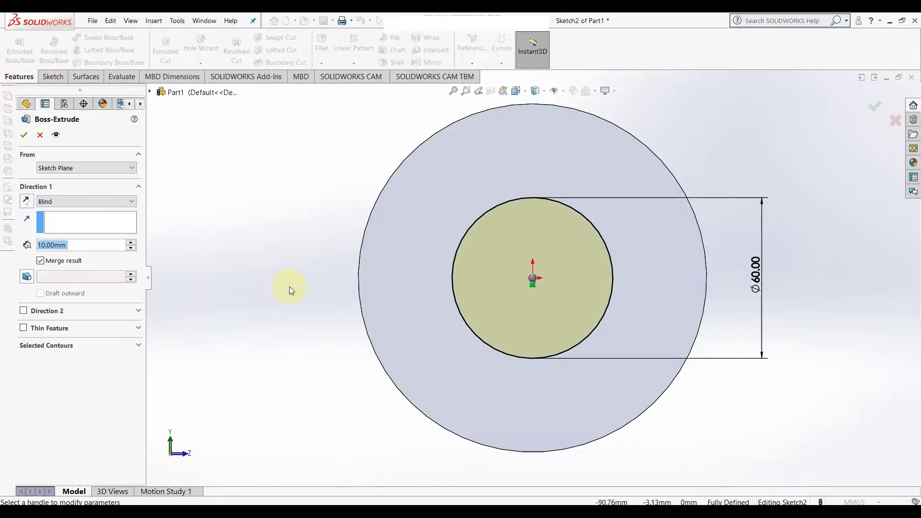
left_click(130, 242)
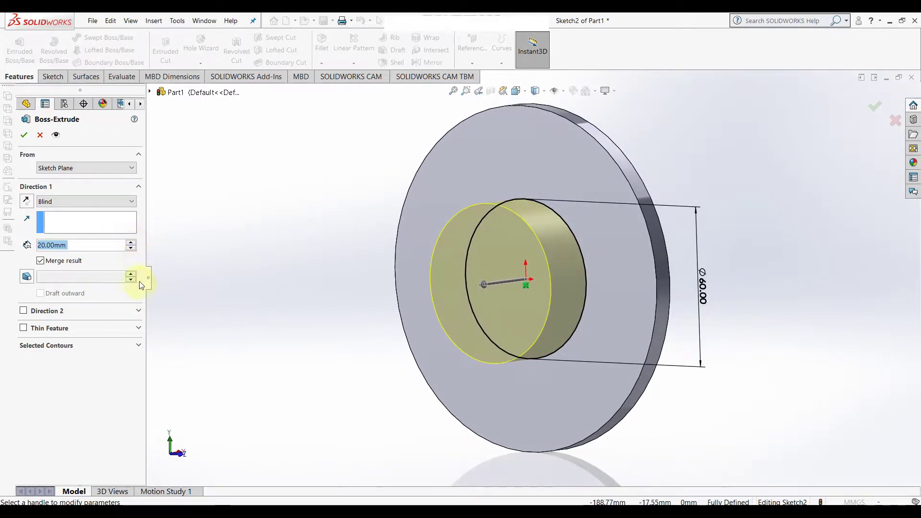
left_click(26, 138)
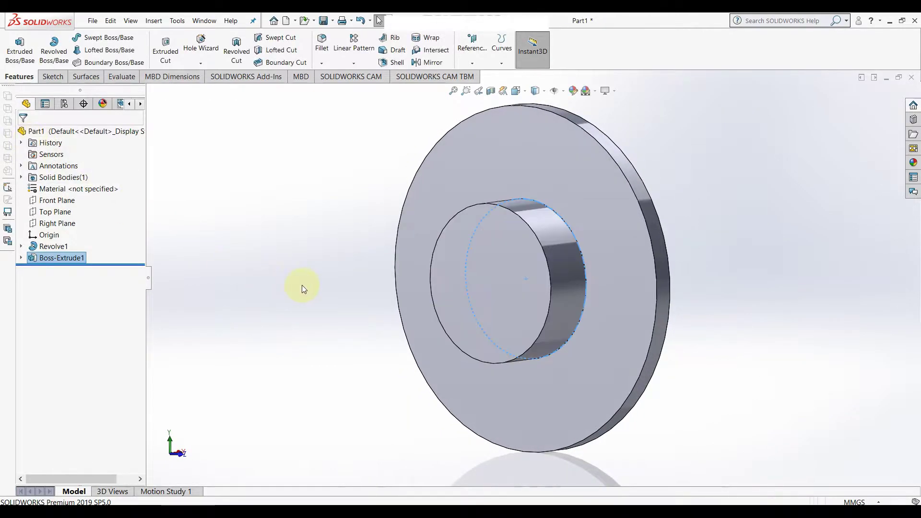
mouse_move(302, 299)
middle_mouse_down()
mouse_move(216, 311)
mouse_move(517, 300)
middle_mouse_up()
left_click(517, 300)
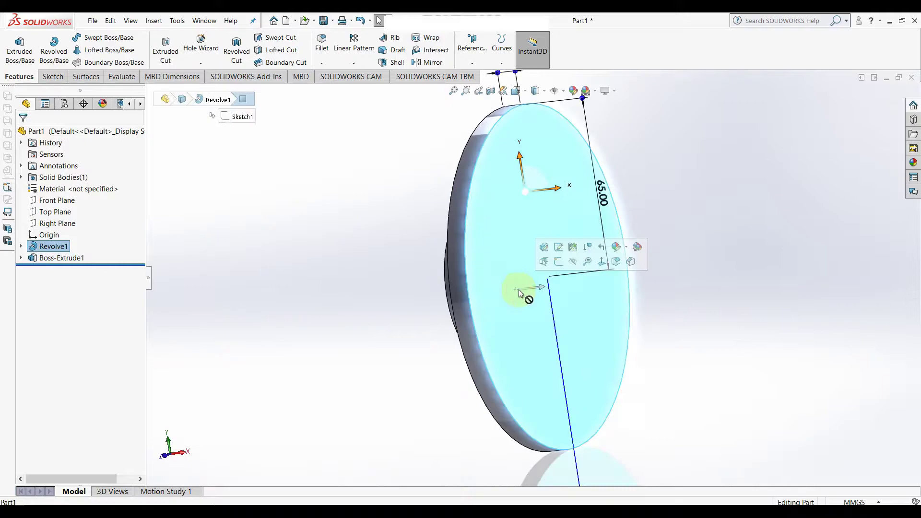
Sketch a small circle on the back face, centred vertically above the origin
left_click(552, 262)
left_click(55, 269)
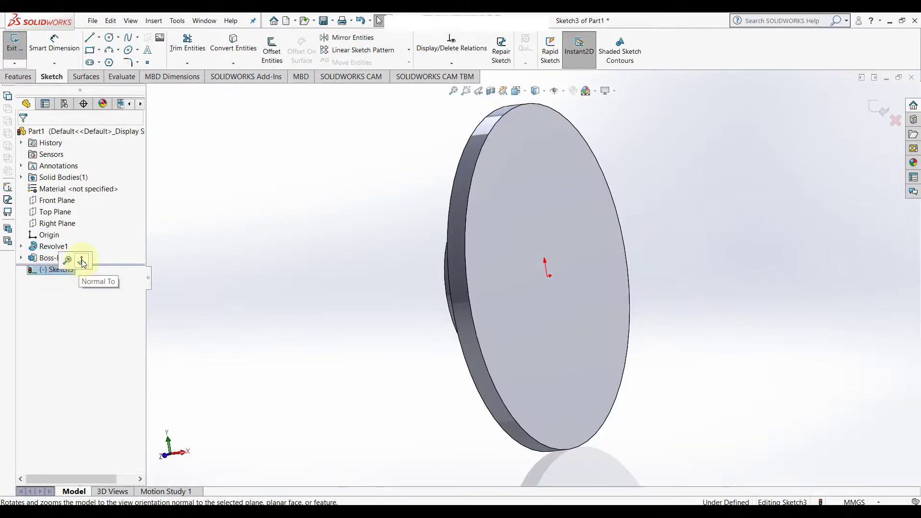
left_click(75, 258)
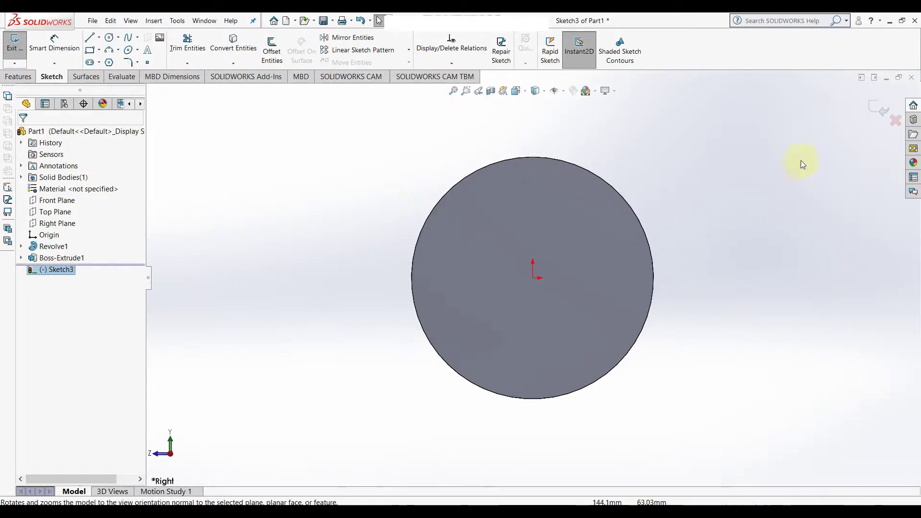
right_click_drag(787, 224, 808, 220)
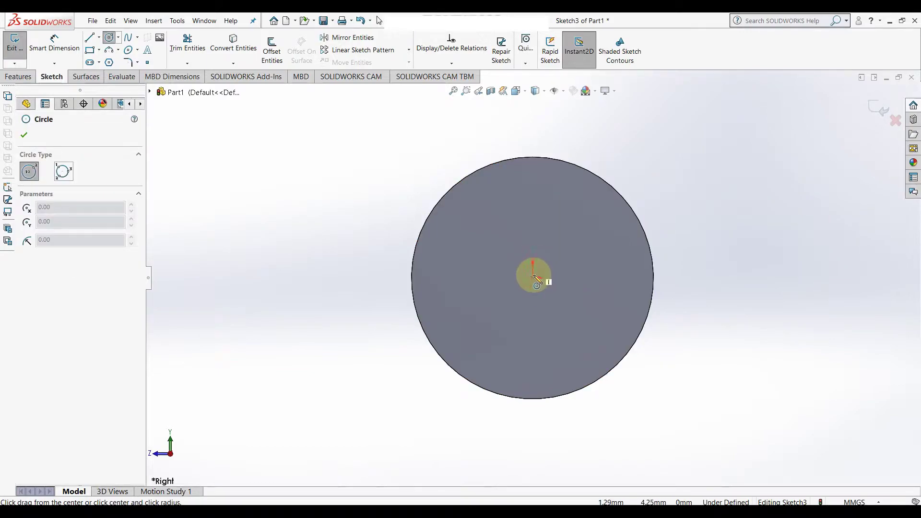
left_click(532, 195)
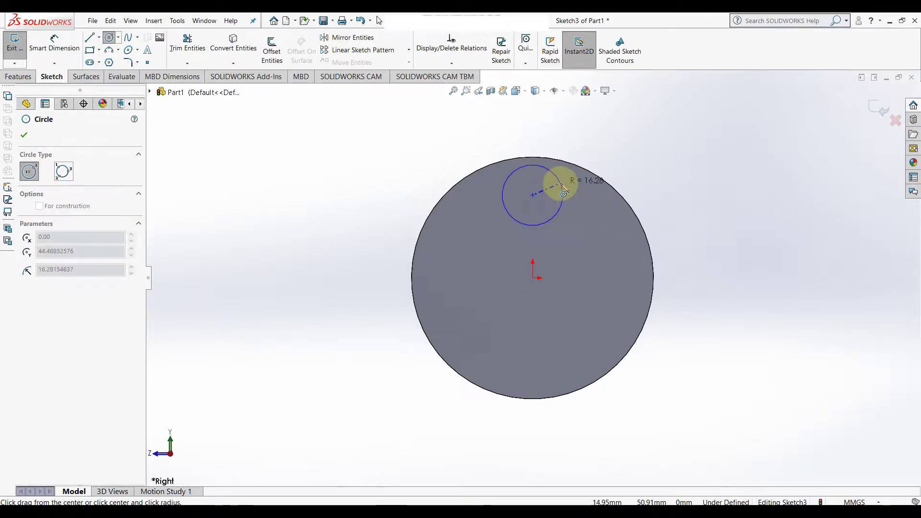
left_click(559, 182)
right_click(559, 182)
left_click(594, 192)
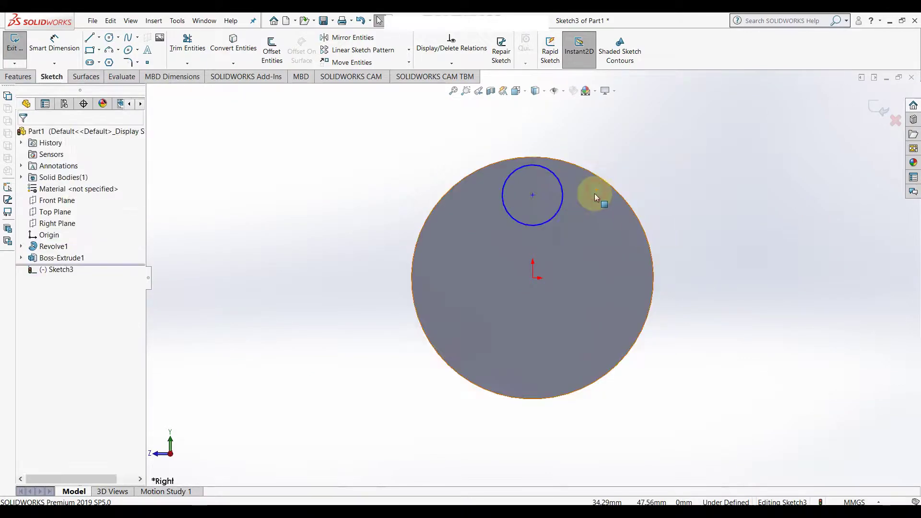
left_click(534, 195)
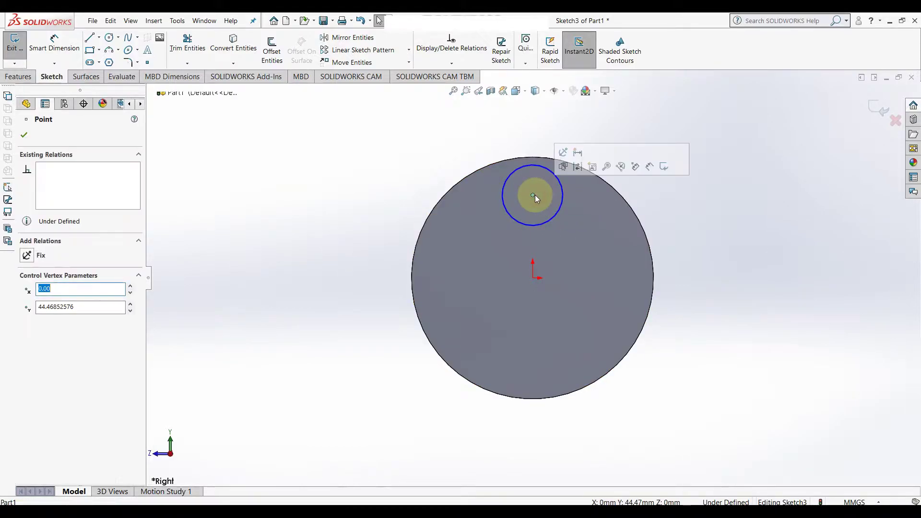
left_click(532, 278, "ctrl")
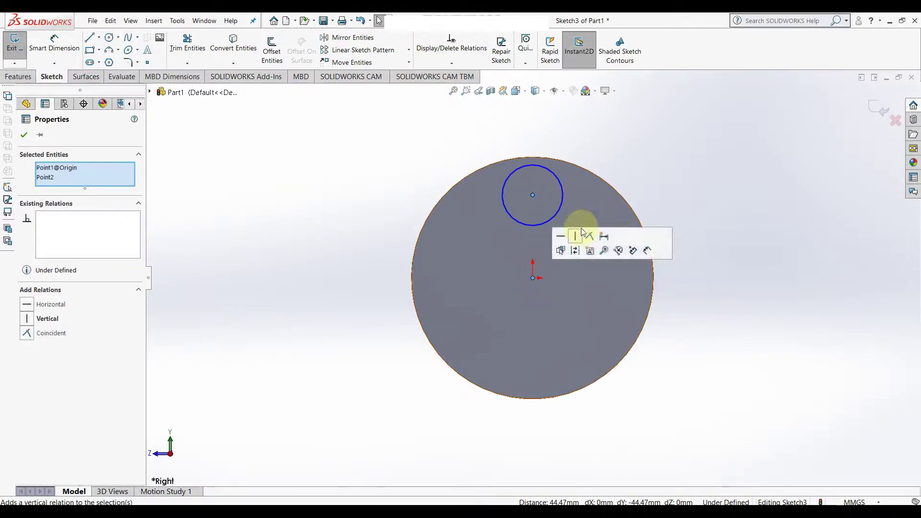
left_click(719, 186)
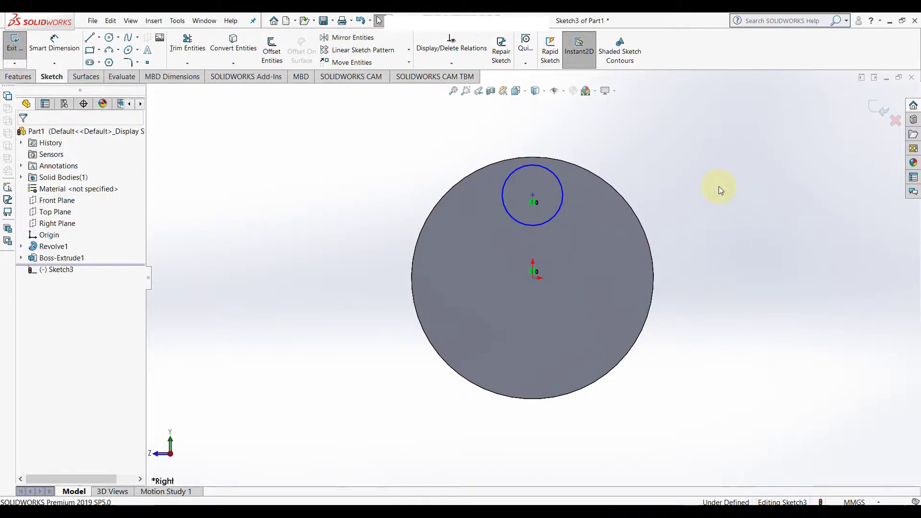
Dimension the circle to Ø38 mm, centred 40 mm from the origin
right_click_drag(718, 186, 684, 153)
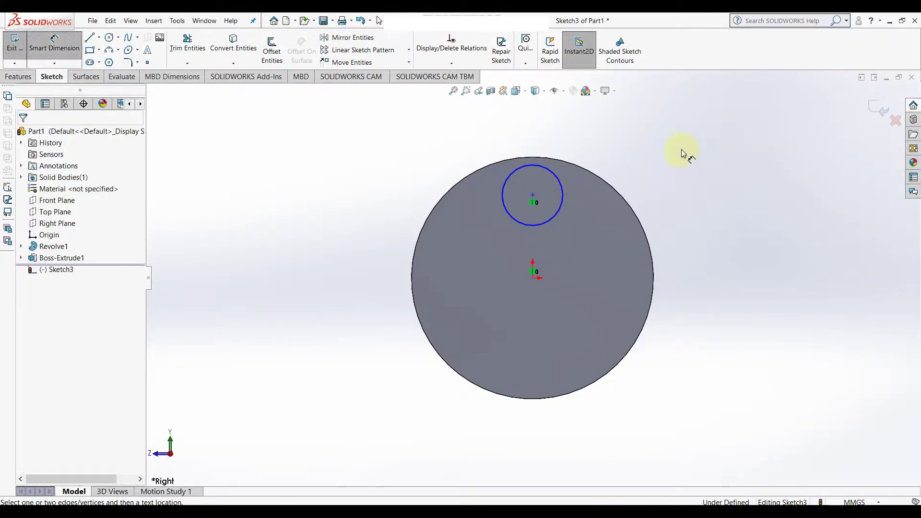
left_click(563, 197)
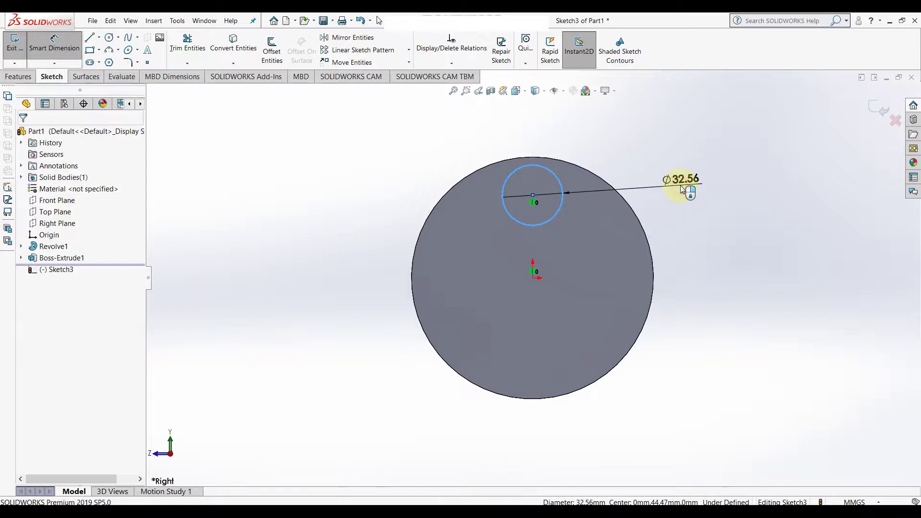
left_click(682, 186)
type("38")
key("Return")
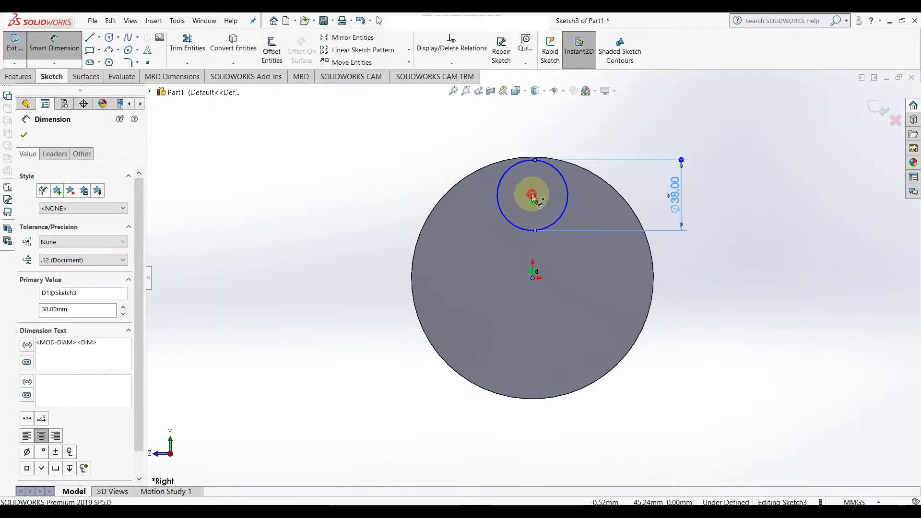
left_click(532, 196)
left_click(534, 277)
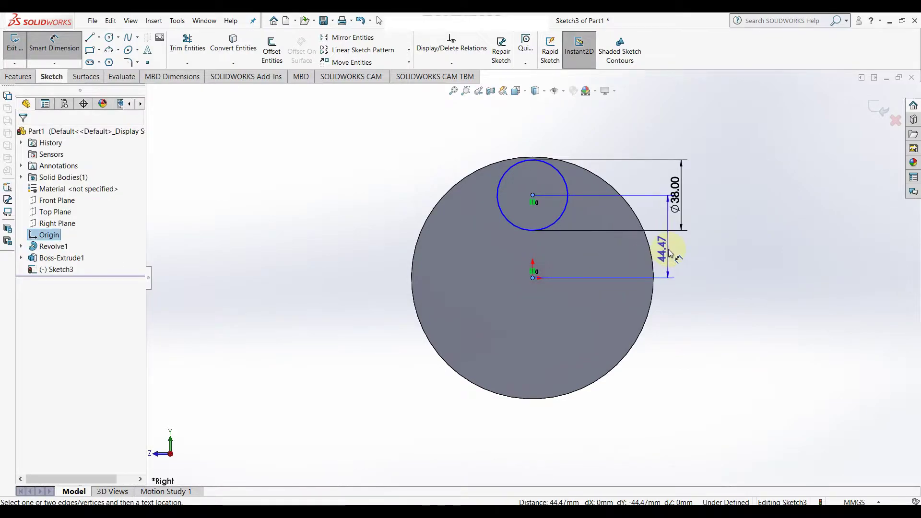
left_click(670, 247)
type("40")
key("Return")
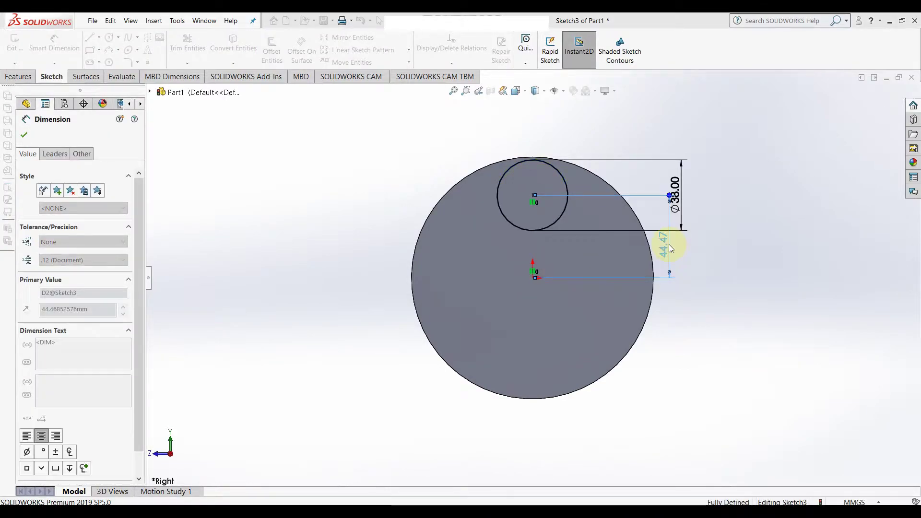
left_click(24, 136)
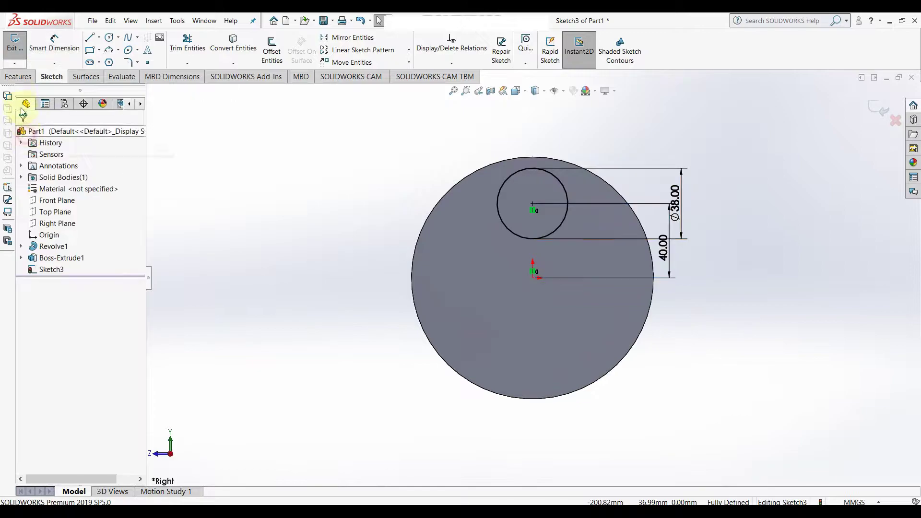
Extrude the Ø38 mm circle 20 mm into a second boss
left_click(19, 78)
left_click(19, 48)
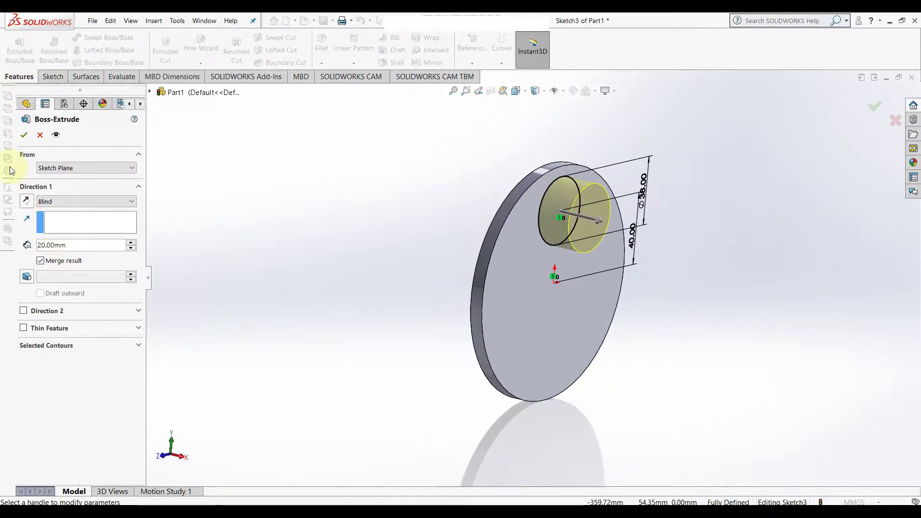
left_click(24, 136)
Start a sketch on the disc face and draw a three-point arc along its bottom rim
scroll(289, 308, "up", 3)
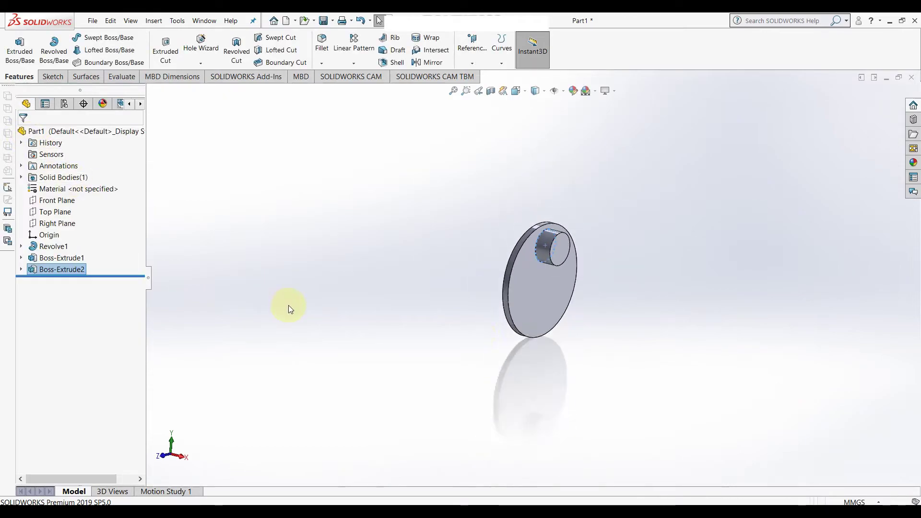
left_click(535, 314)
left_click(578, 287)
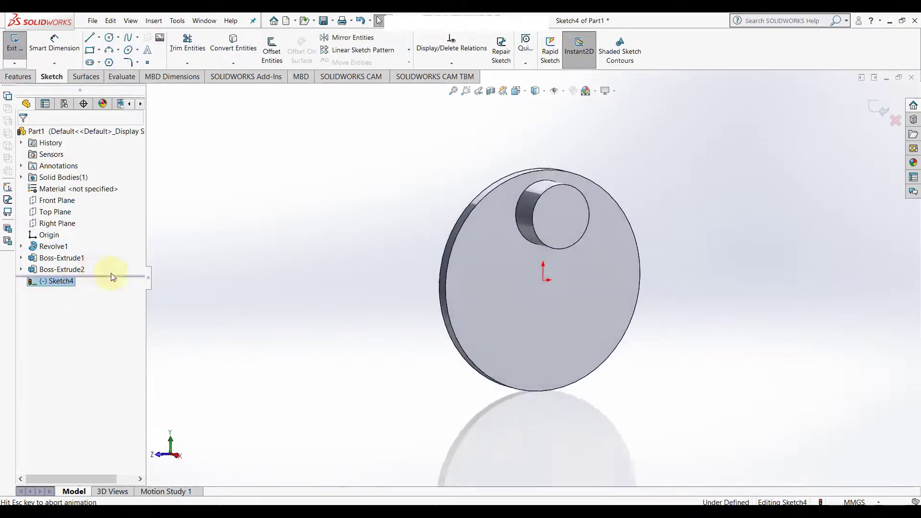
left_click(109, 51)
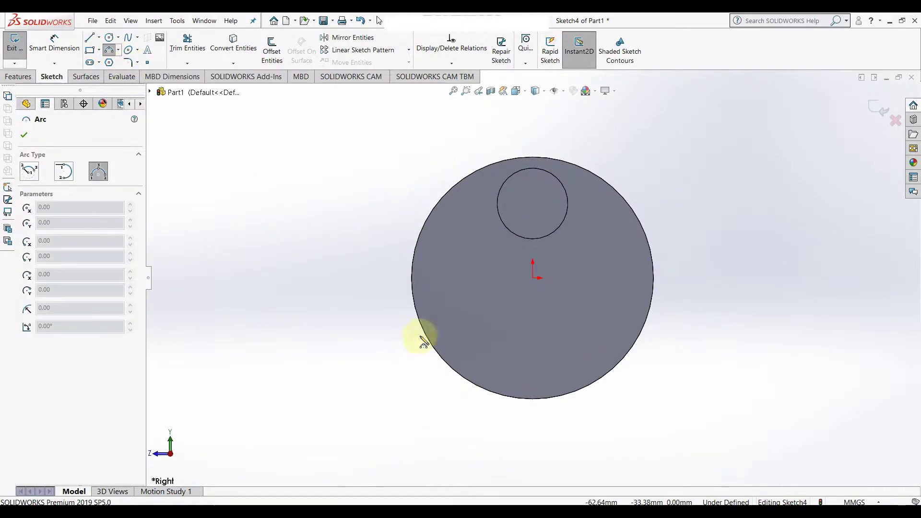
left_click(422, 326)
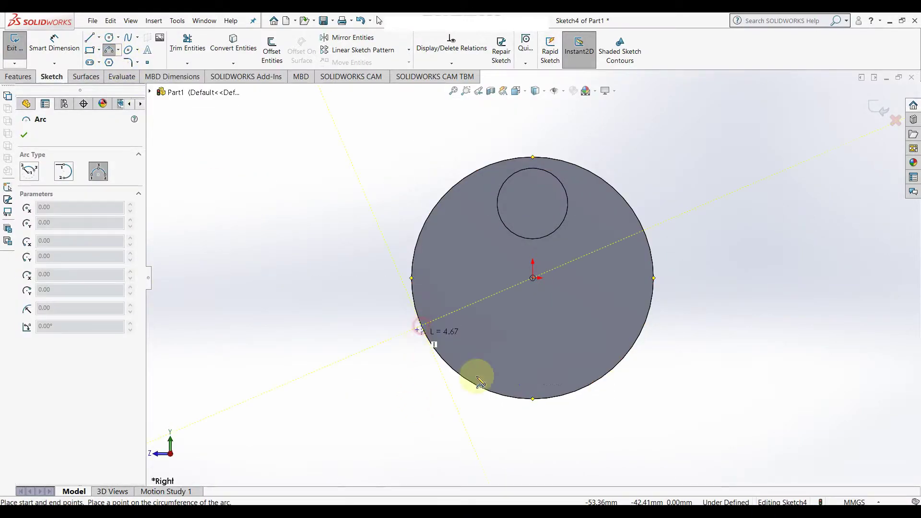
left_click(640, 334)
left_click(545, 400)
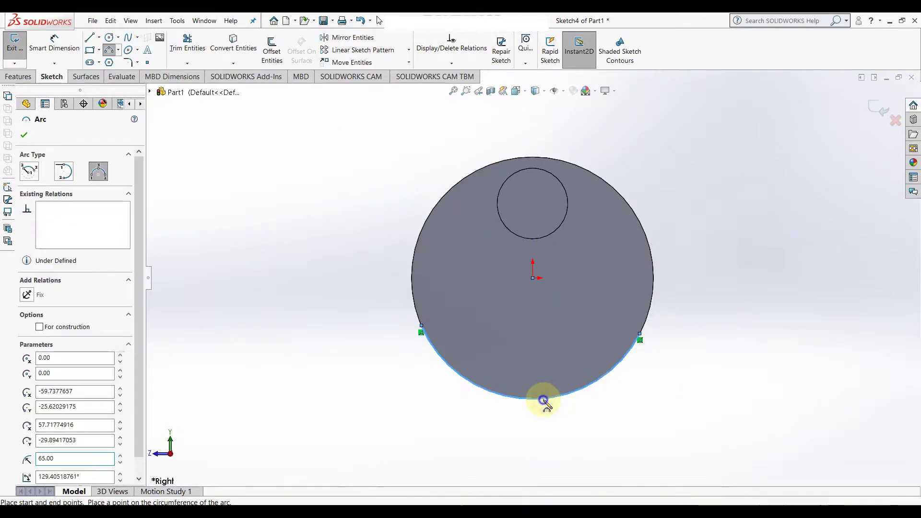
right_click(545, 401)
left_click(575, 407)
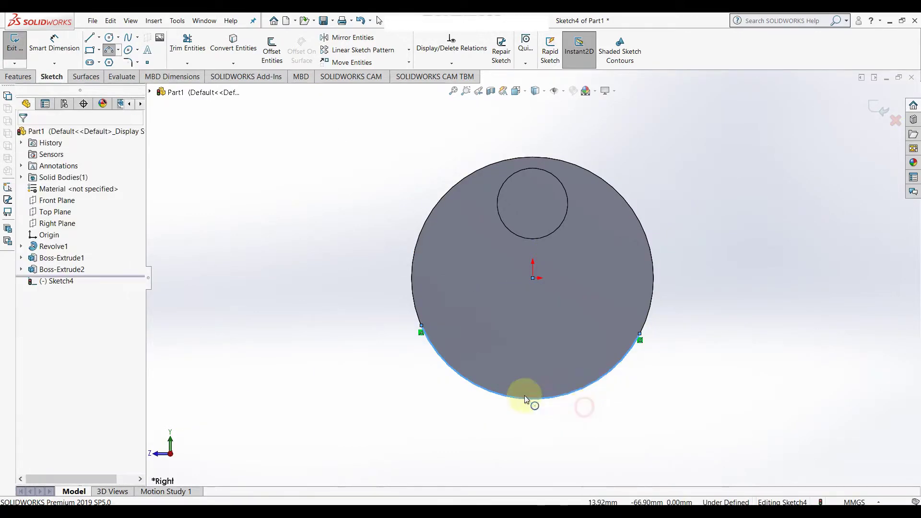
Make the arc's endpoints horizontal and the arc concentric with the disc's outer edge
left_click(422, 326)
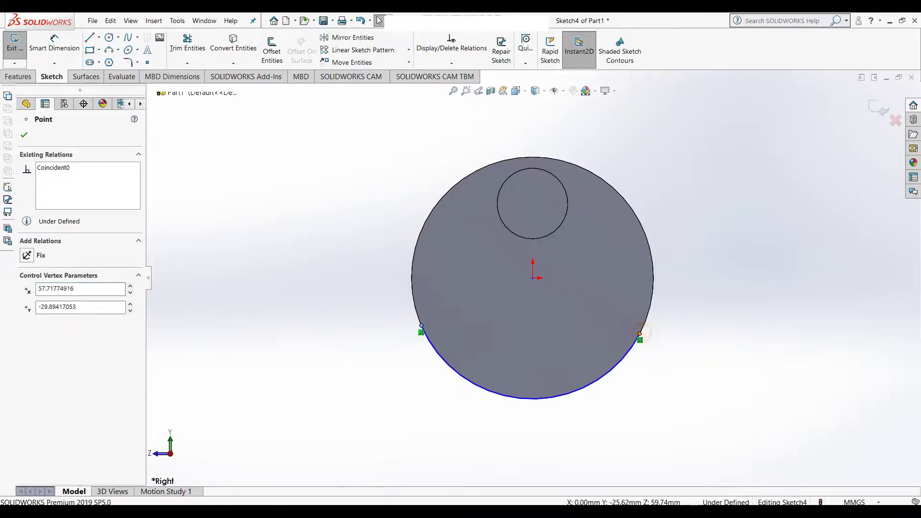
left_click(641, 334, "ctrl")
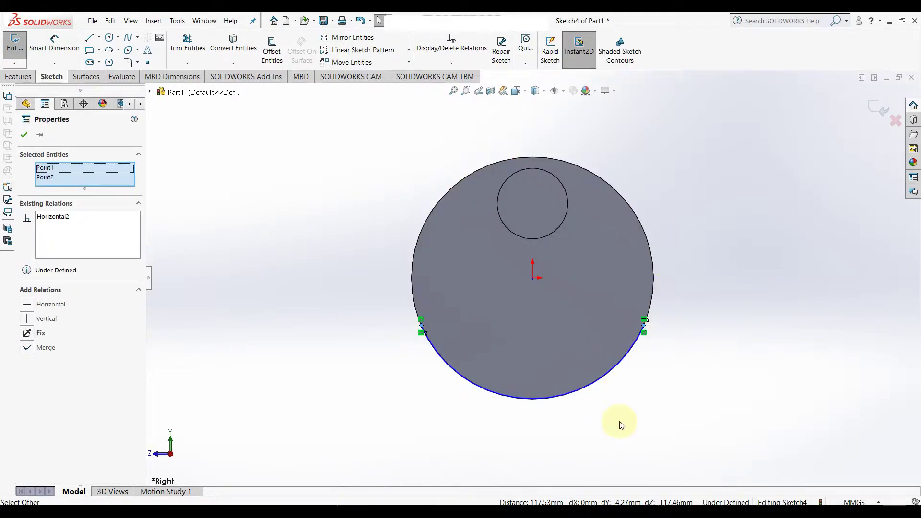
left_click(601, 371)
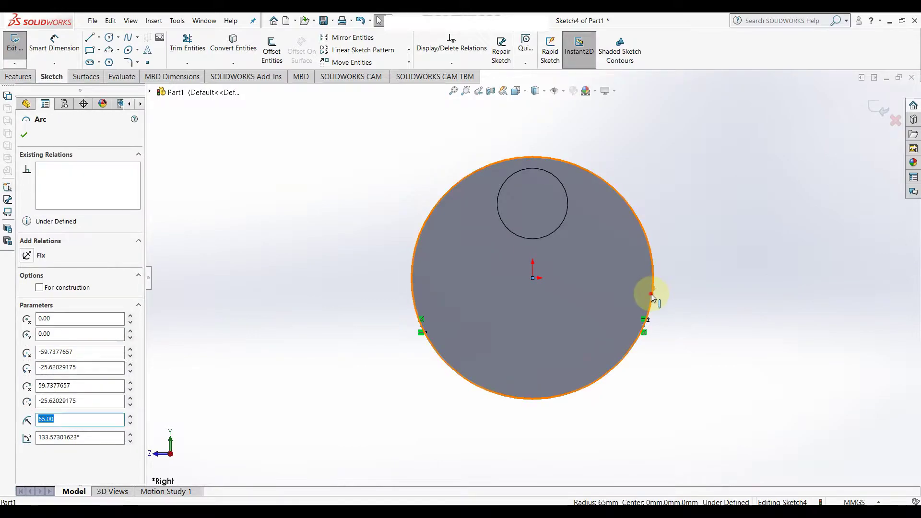
left_click(652, 294, "ctrl")
left_click(705, 252)
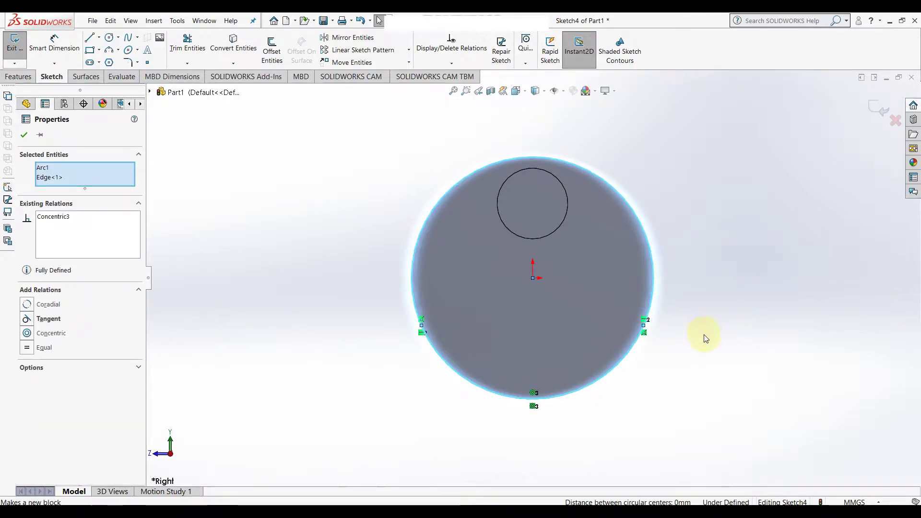
left_click(24, 135)
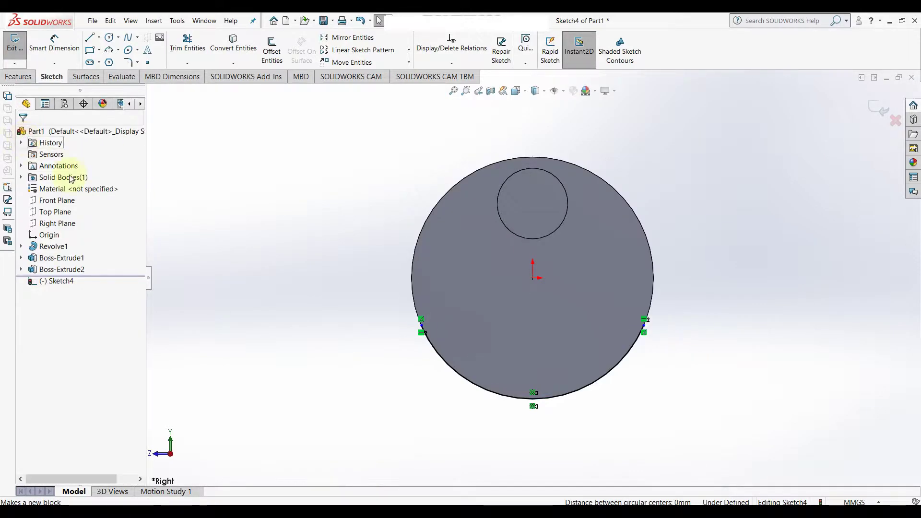
scroll(471, 405, "up", 2)
scroll(523, 277, "down", 1)
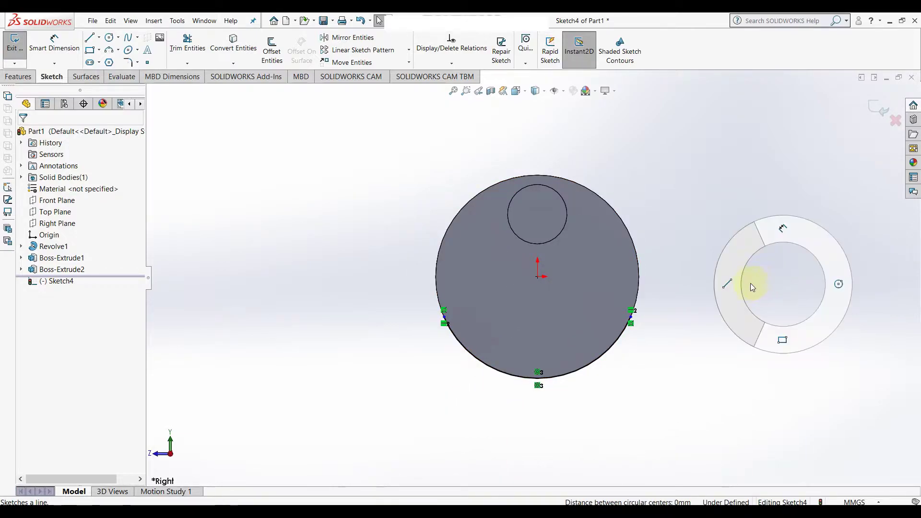
Draw a vertical construction line from the disc's bottom edge to the small circle's centre
right_click_drag(783, 287, 750, 283)
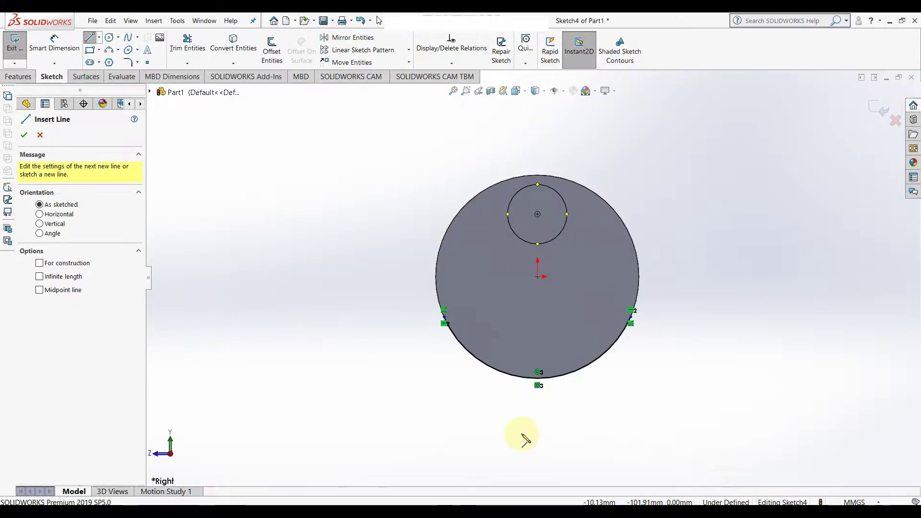
left_click(537, 378)
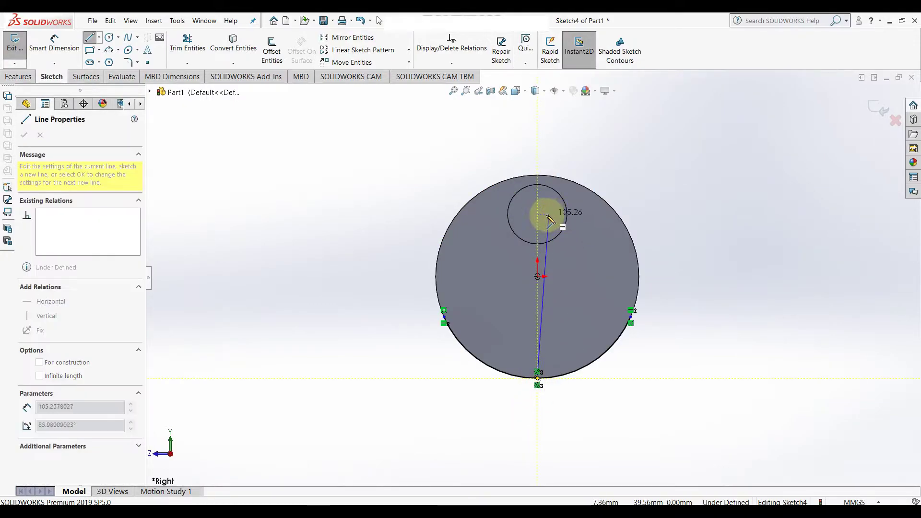
left_click(538, 214)
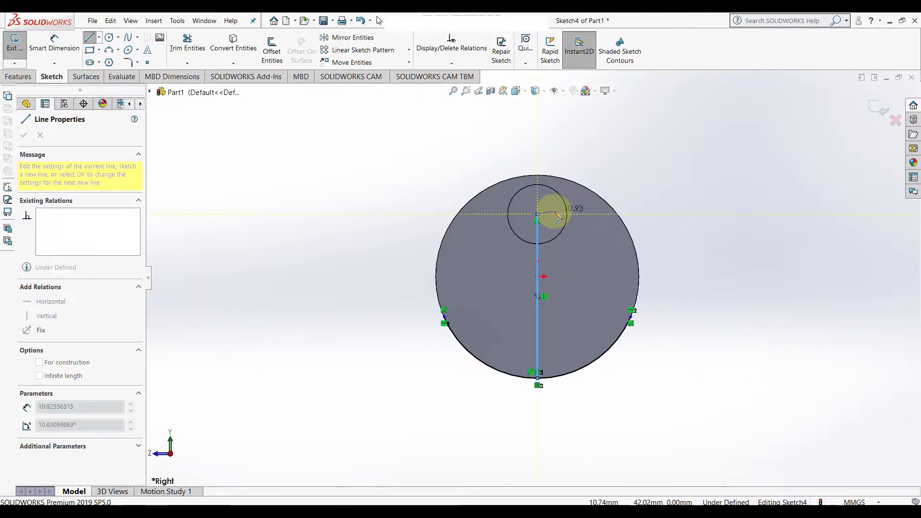
right_click(547, 223)
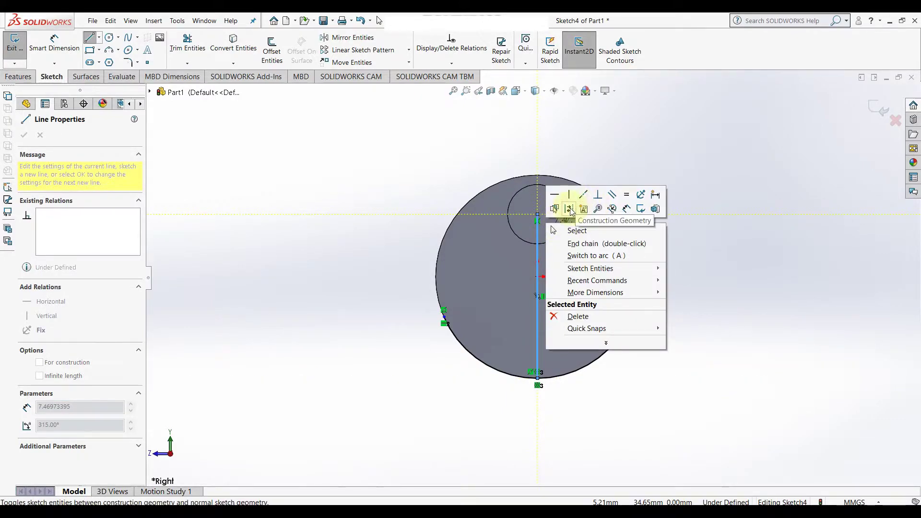
key("Escape")
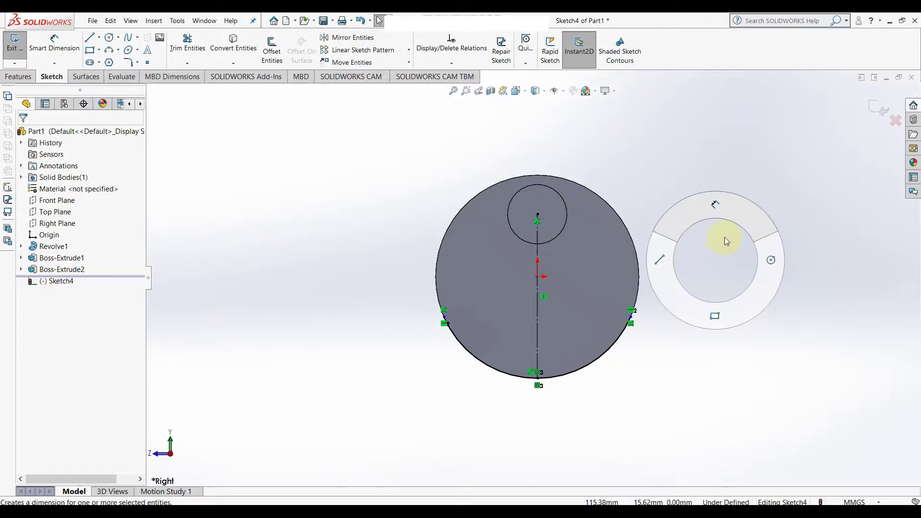
Add a Ø50 mm circle concentric with the small circle
right_click_drag(717, 255, 750, 251)
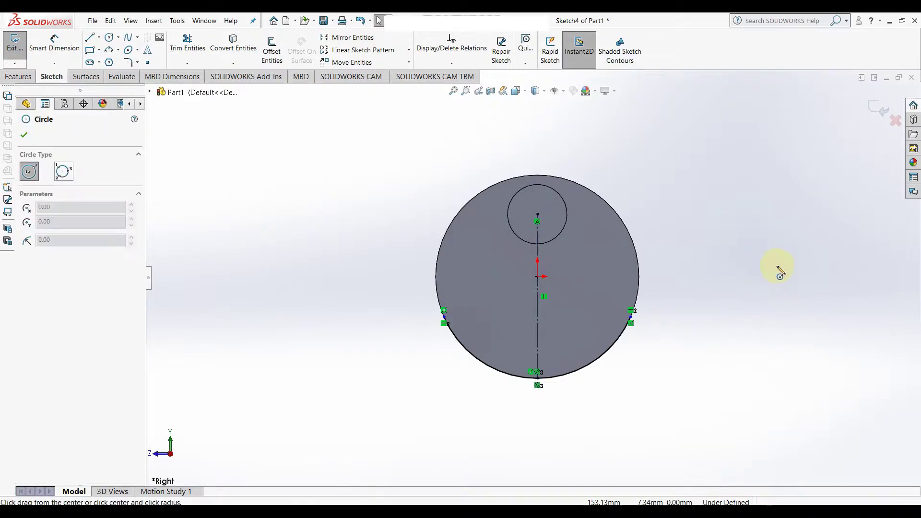
left_click(538, 216)
left_click(555, 181)
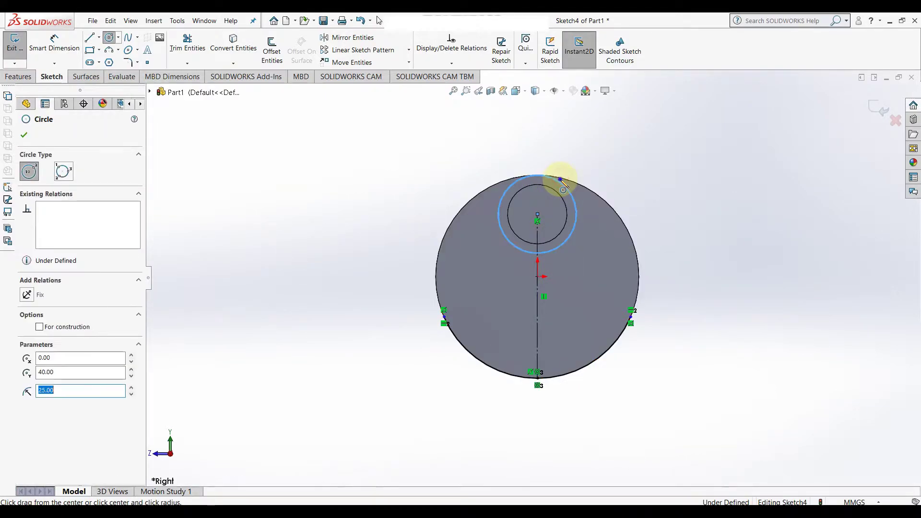
right_click(557, 182)
left_click(609, 191)
right_click_drag(638, 212, 646, 156)
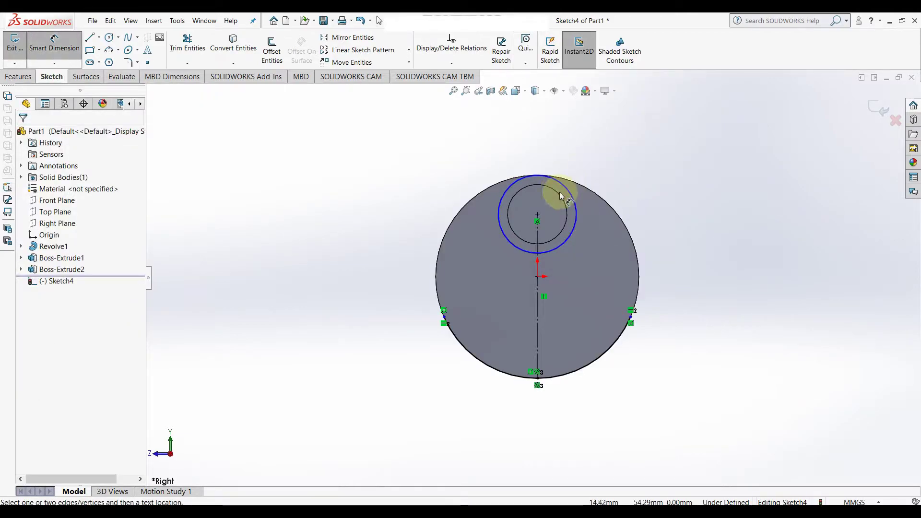
left_click(556, 183)
left_click(543, 143)
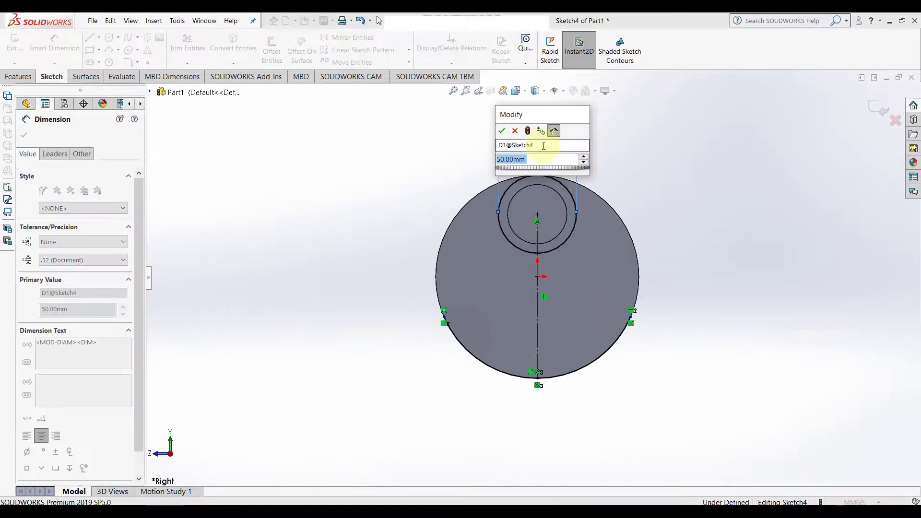
left_click(501, 132)
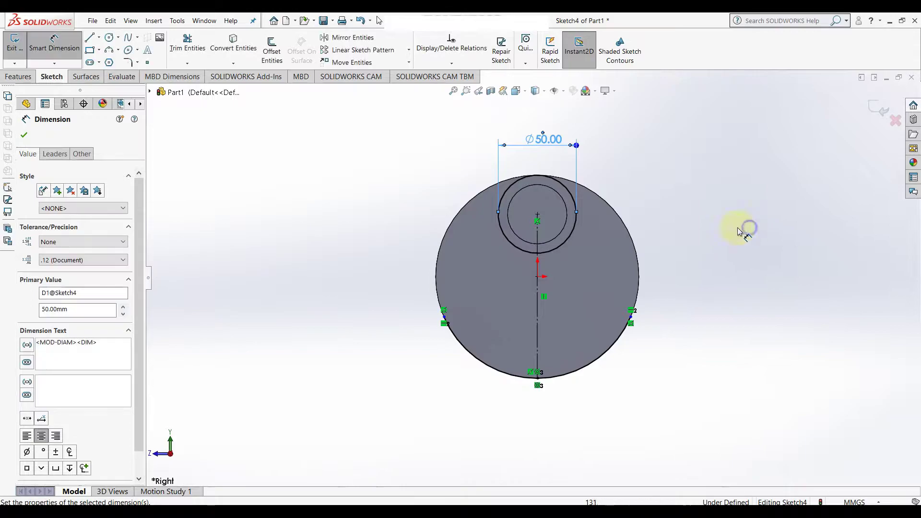
right_click_drag(745, 227, 685, 237)
Draw a sloping line from the Ø50 mm circle flowing into an arc on the disc's right rim
mouse_move(576, 204)
left_mouse_down()
mouse_move(594, 267)
mouse_move(631, 316)
left_mouse_up()
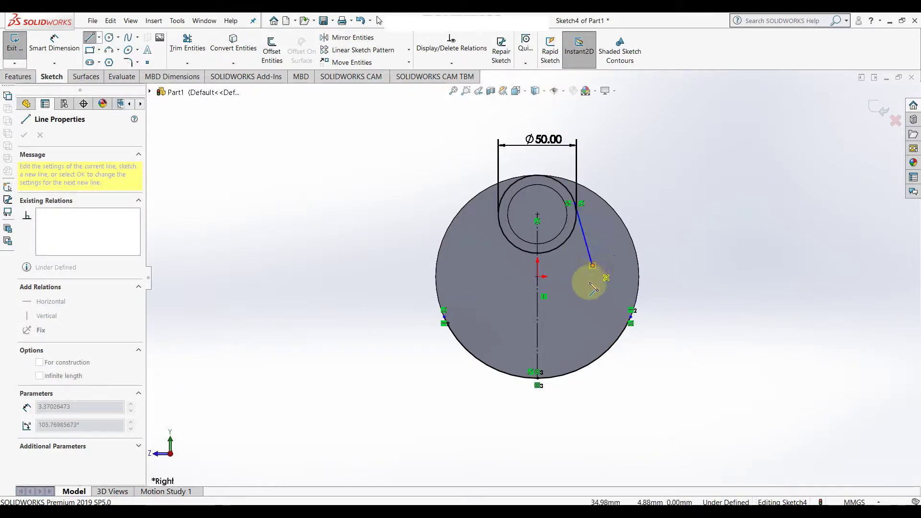
left_click_drag(633, 320, 632, 321)
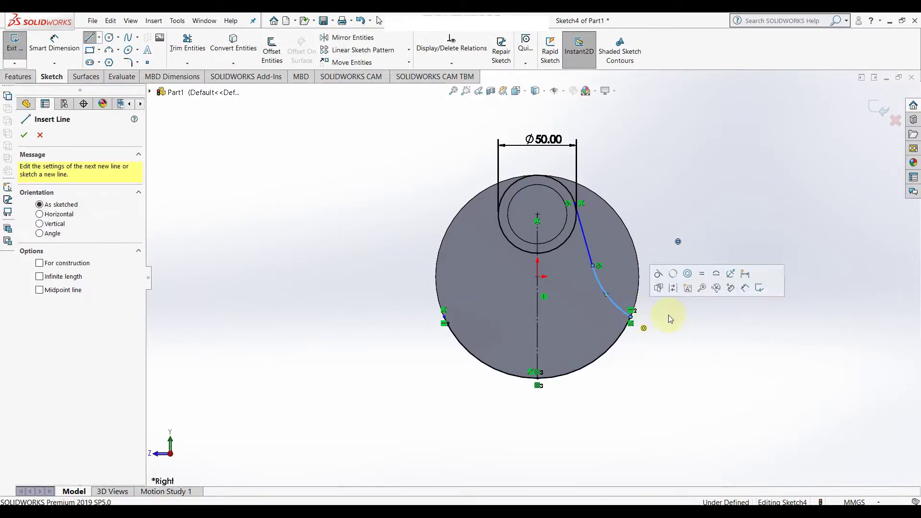
right_click(671, 312)
key("Escape")
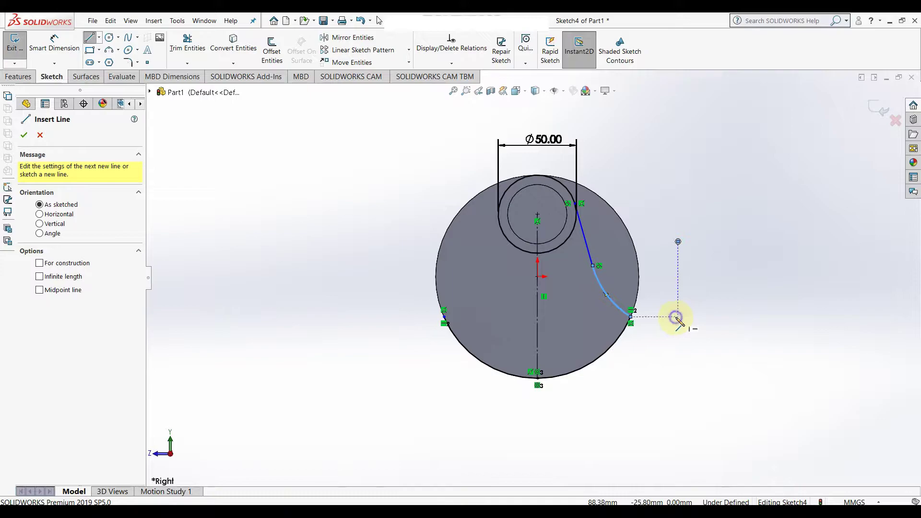
right_click(675, 318)
left_click(681, 323)
scroll(644, 290, "down", 3)
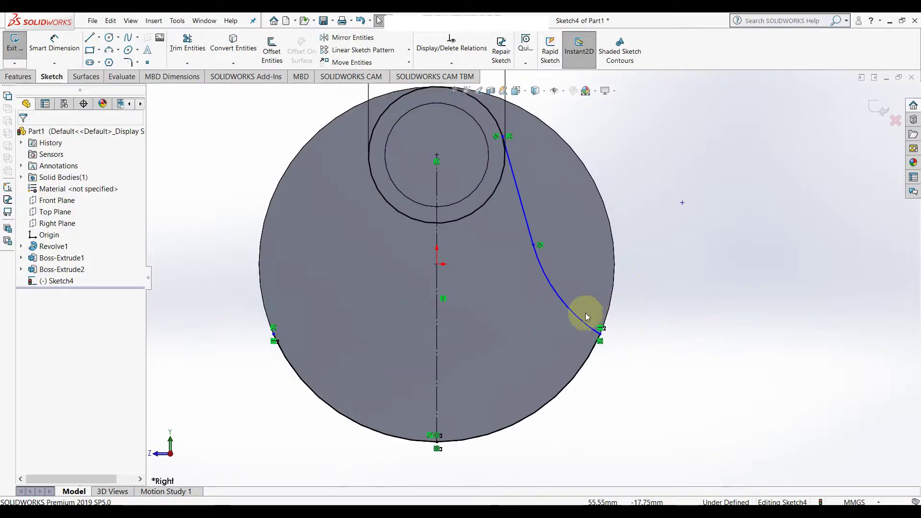
scroll(525, 226, "up", 3)
scroll(610, 283, "down", 2)
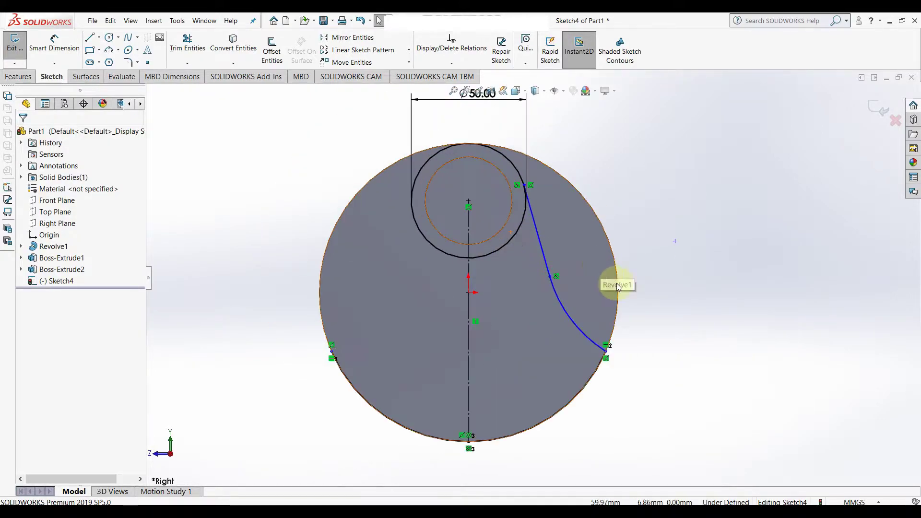
right_click(663, 301)
mouse_move(567, 286)
right_mouse_down()
mouse_move(539, 273)
mouse_move(706, 283)
right_mouse_up()
Make the sloping line tangent to the Ø50 mm circle
mouse_move(648, 284)
right_mouse_down()
mouse_move(695, 284)
mouse_move(651, 288)
right_mouse_up()
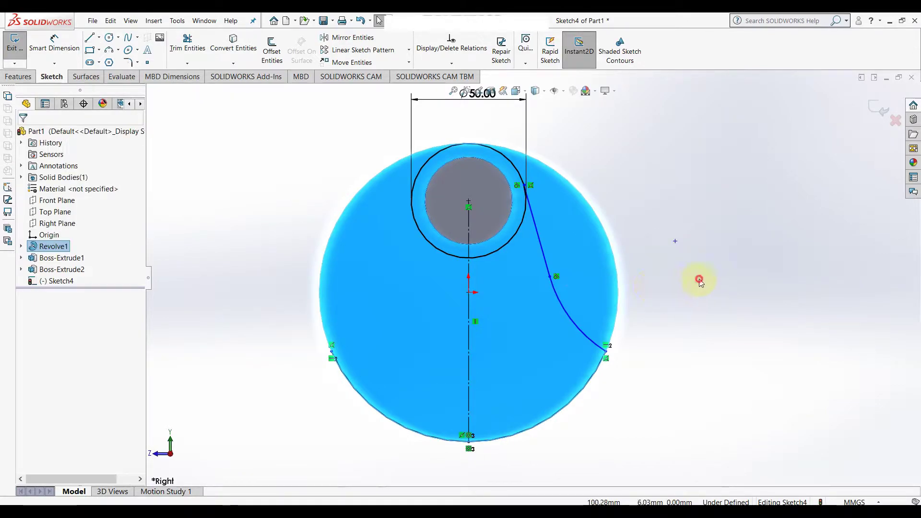
left_click(699, 278)
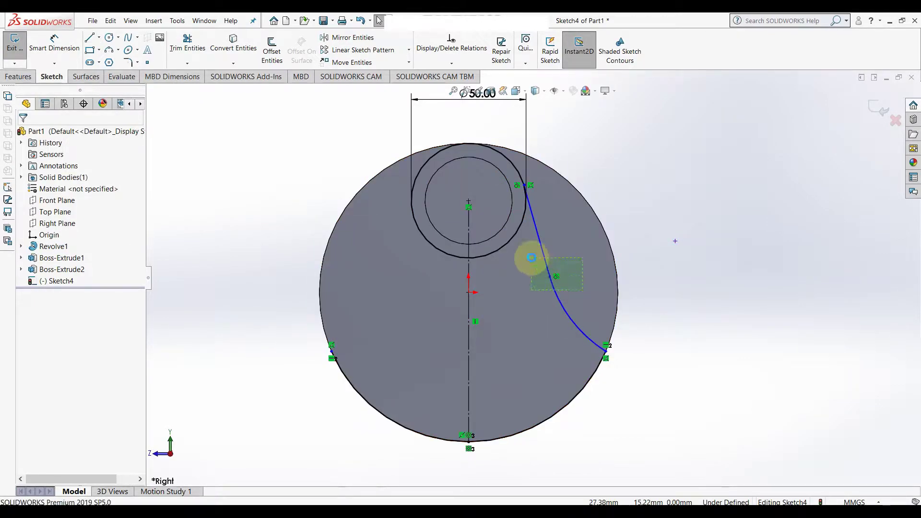
left_click(532, 258)
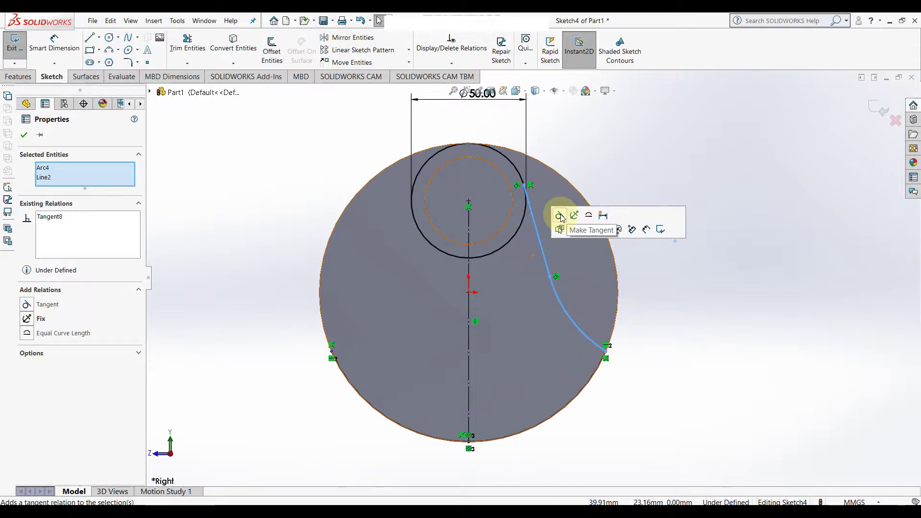
left_click(560, 215)
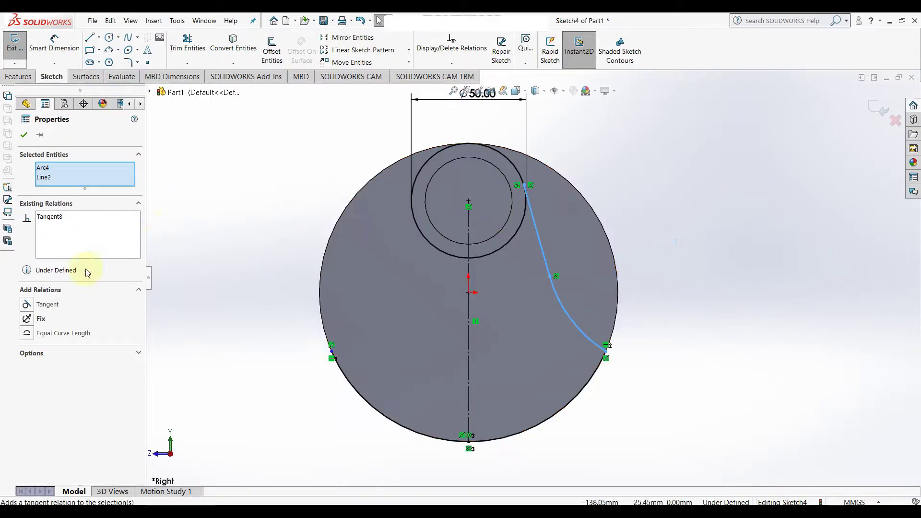
left_click(24, 136)
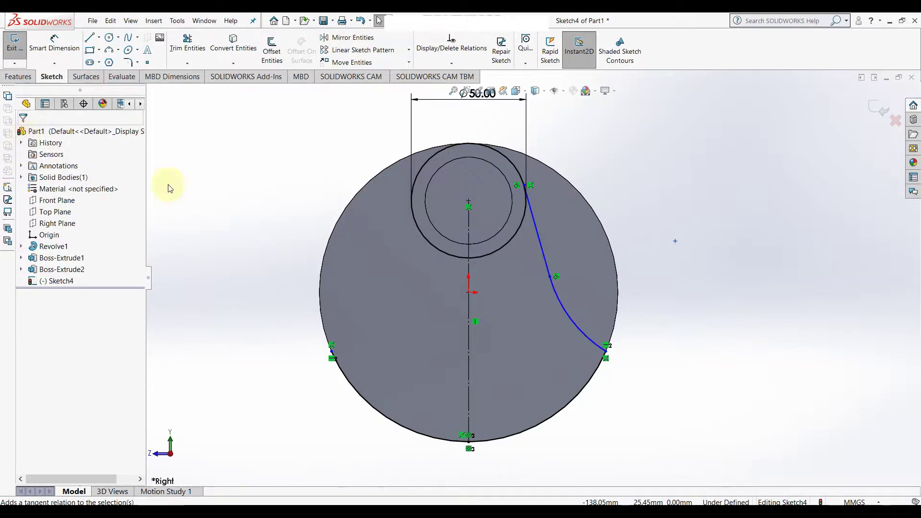
left_click(515, 179)
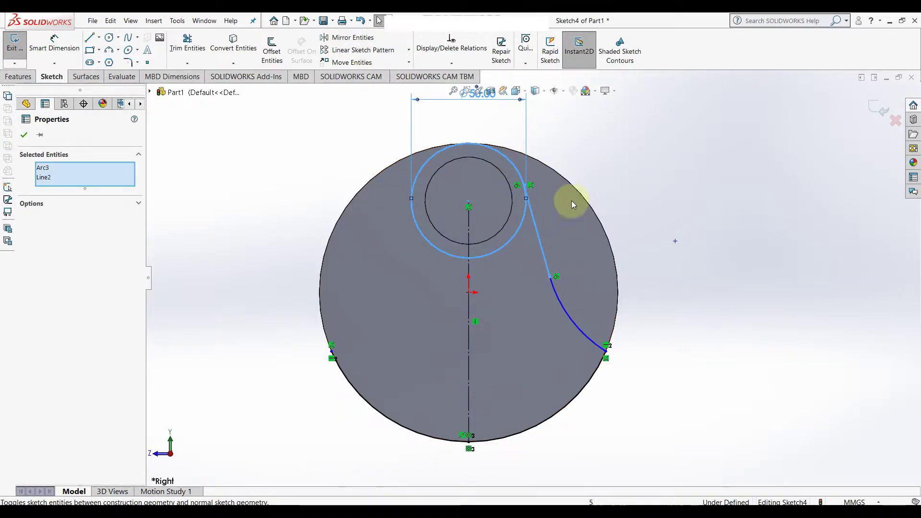
left_click(682, 178)
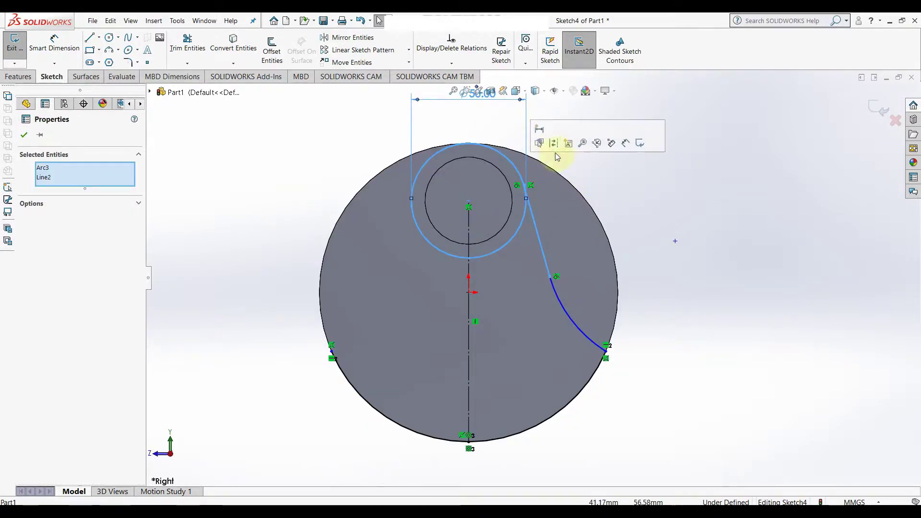
left_click(662, 212)
left_click(518, 184)
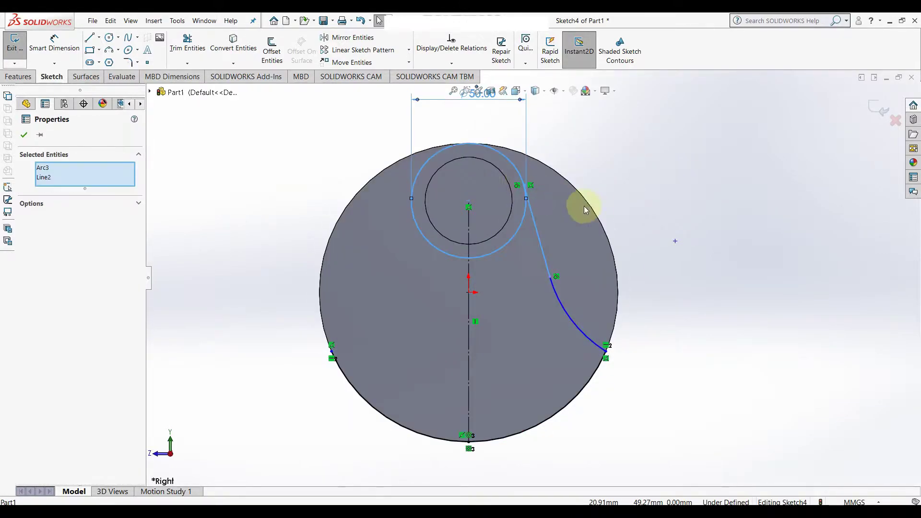
left_click(705, 221)
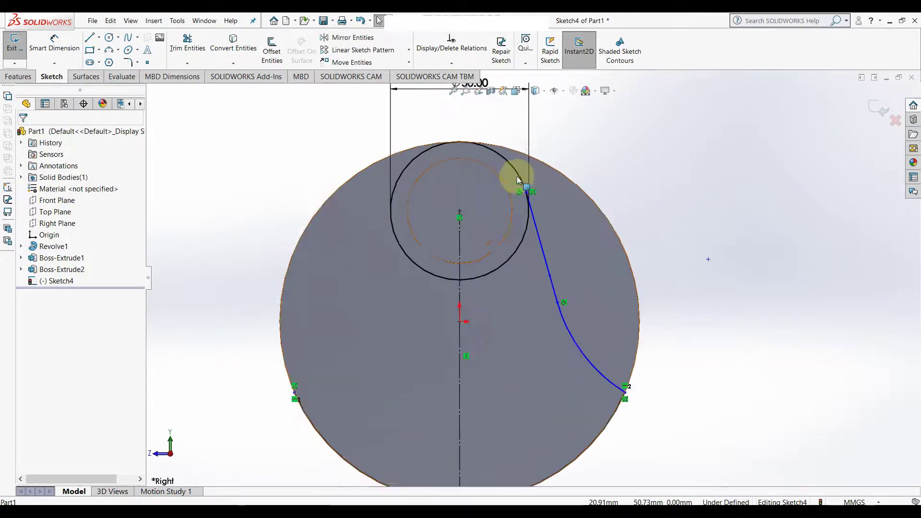
scroll(517, 176, "down", 3)
left_click(537, 252)
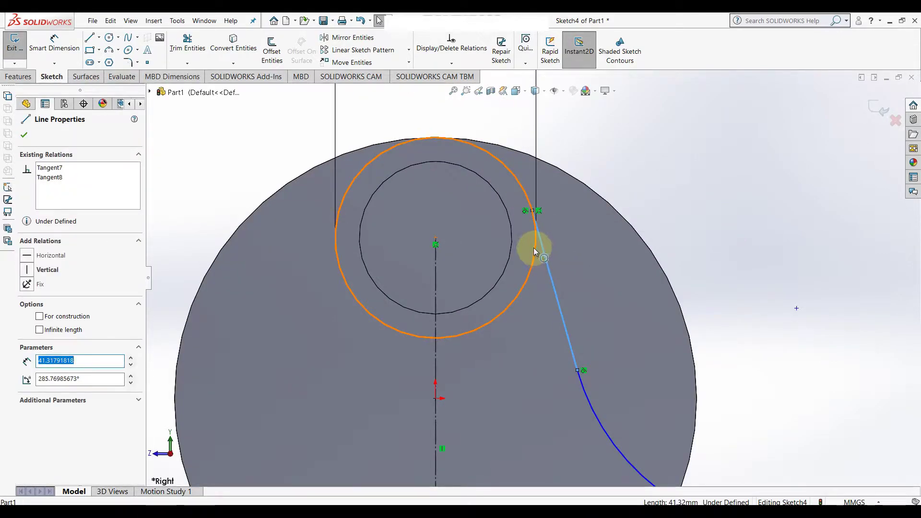
left_click(533, 248, "ctrl")
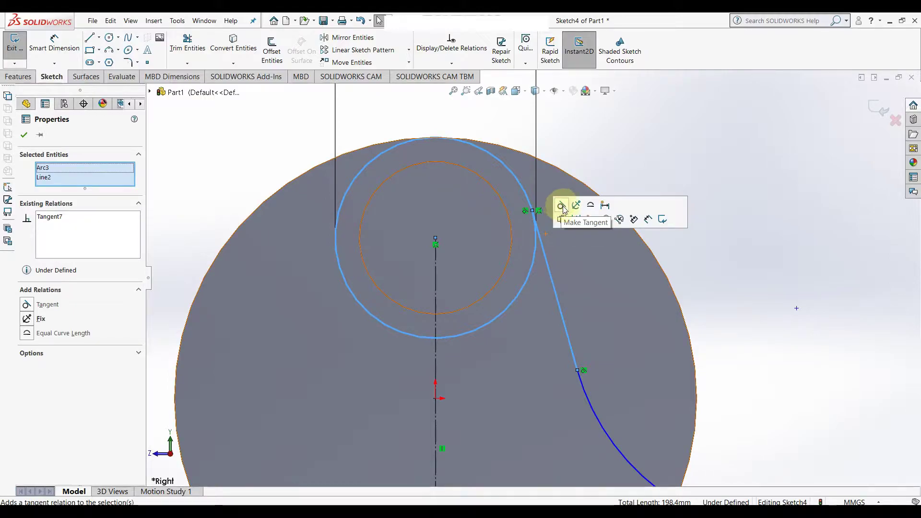
left_click(24, 134)
scroll(708, 272, "down", 3)
Dimension the slanted line at 20° from the centerline and the arc at R150
scroll(705, 335, "down", 2)
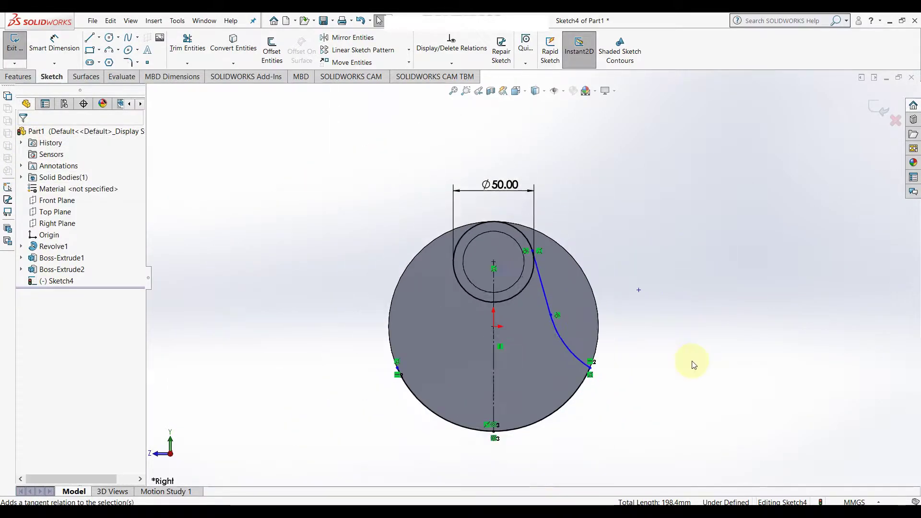
scroll(624, 357, "up", 1)
key("f")
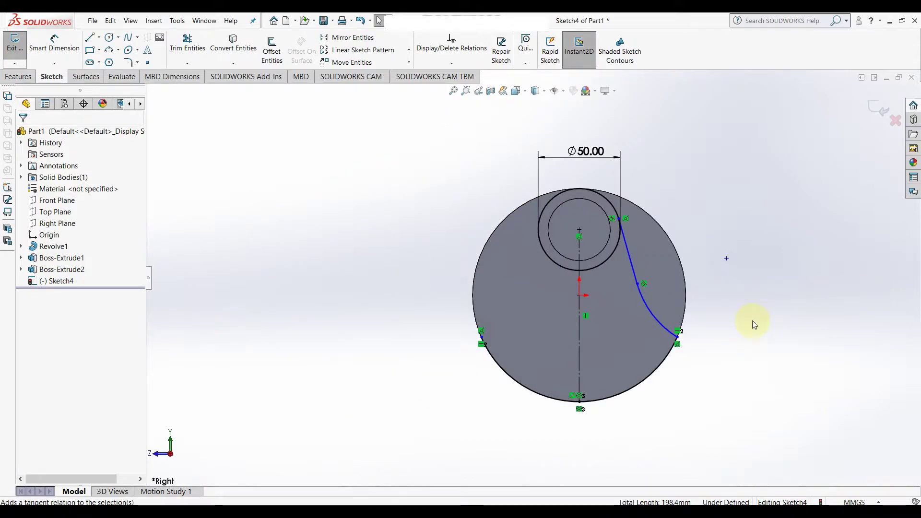
right_click_drag(808, 321, 818, 242)
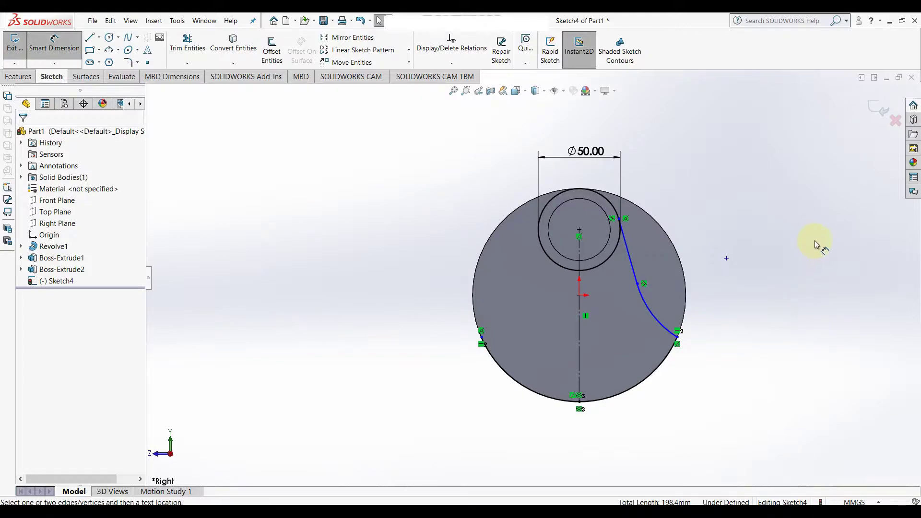
left_click(580, 273)
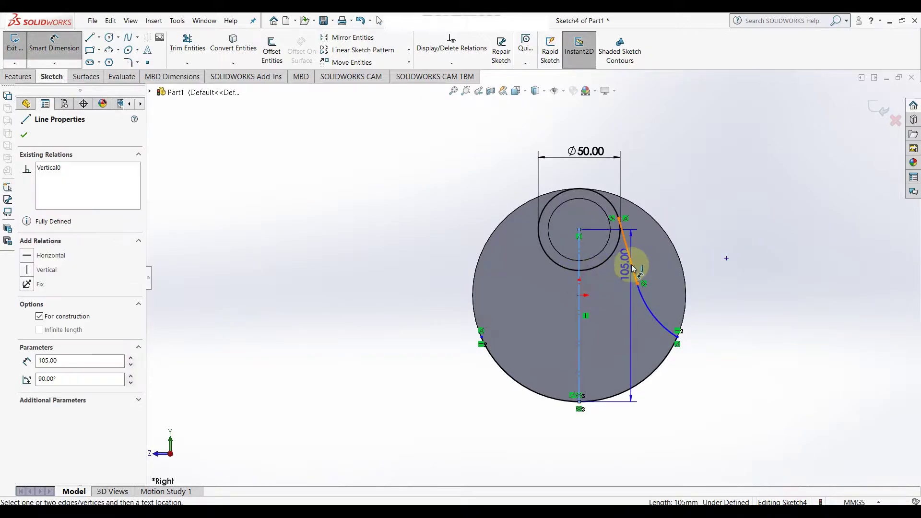
left_click(632, 264)
left_click(614, 286)
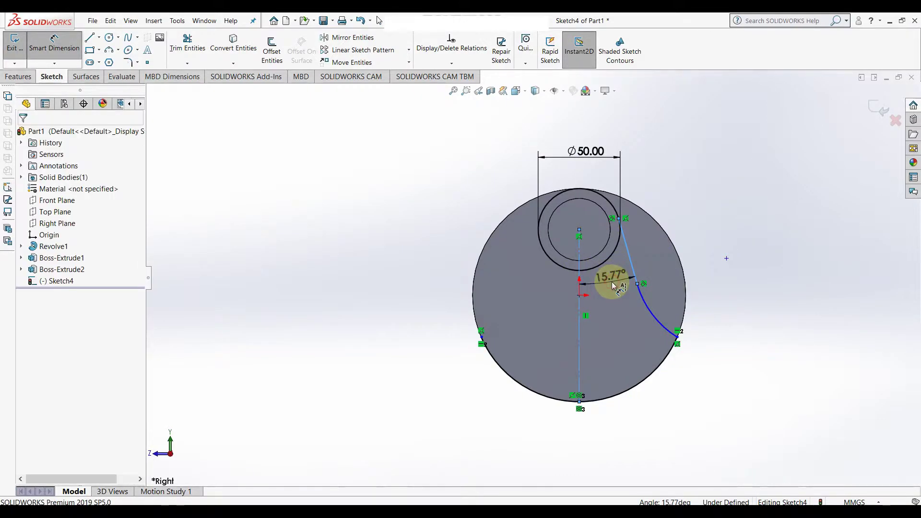
type("20")
key("Return")
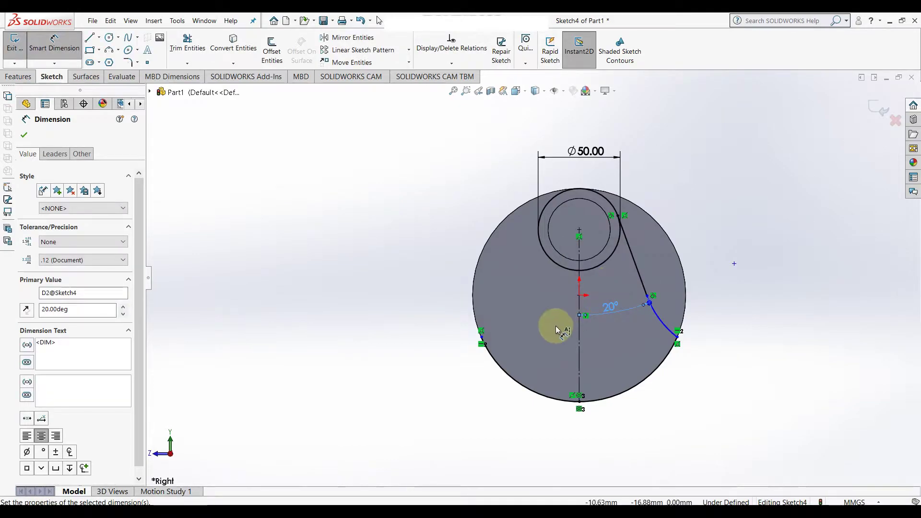
left_click(660, 318)
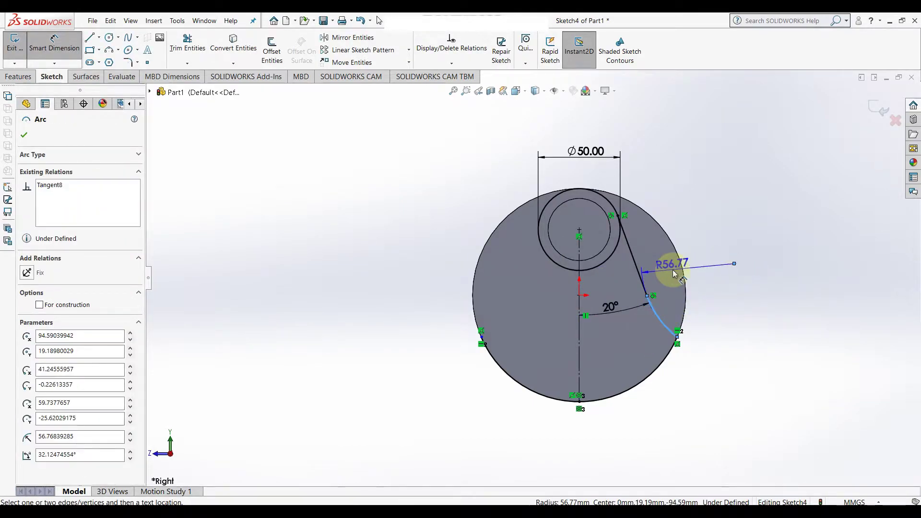
left_click(710, 283)
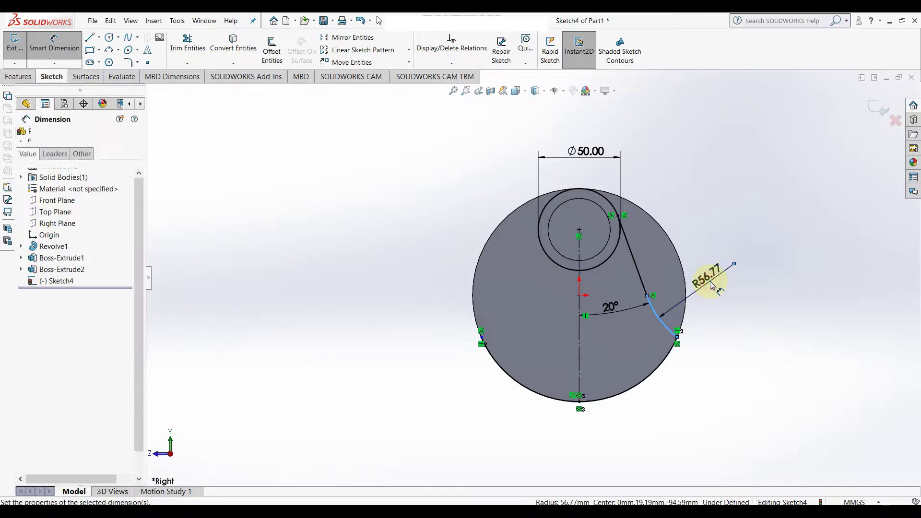
type("150")
key("Return")
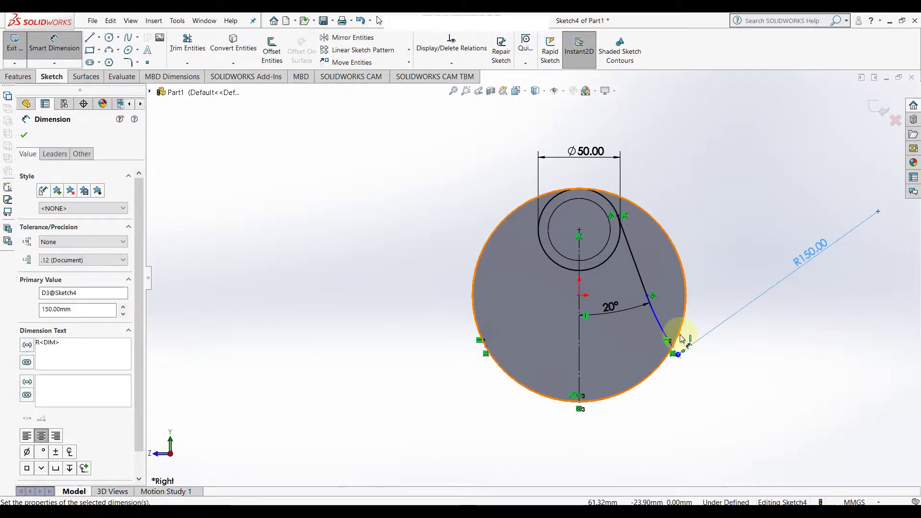
Dimension the horizontal distance between the arc endpoints as 120 mm
scroll(535, 338, "down", 2)
scroll(511, 322, "down", 2)
scroll(512, 322, "up", 2)
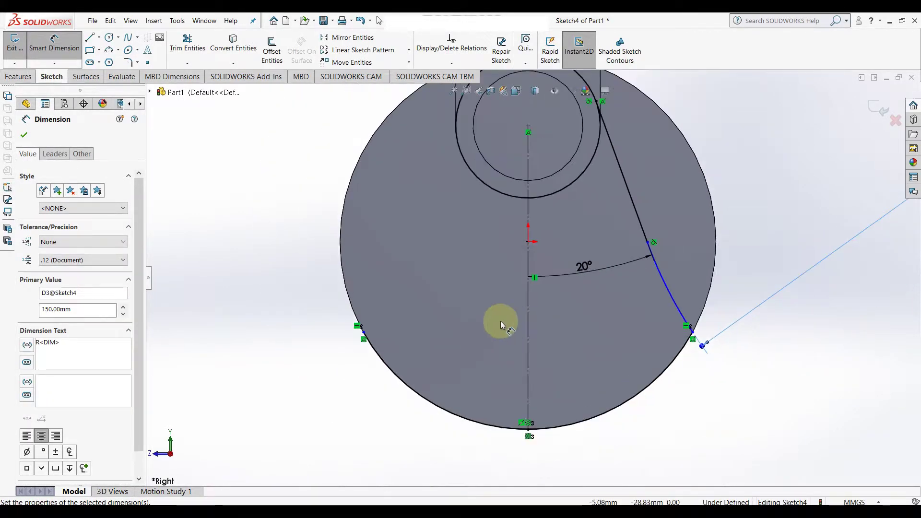
scroll(500, 321, "up", 3)
scroll(457, 294, "down", 1)
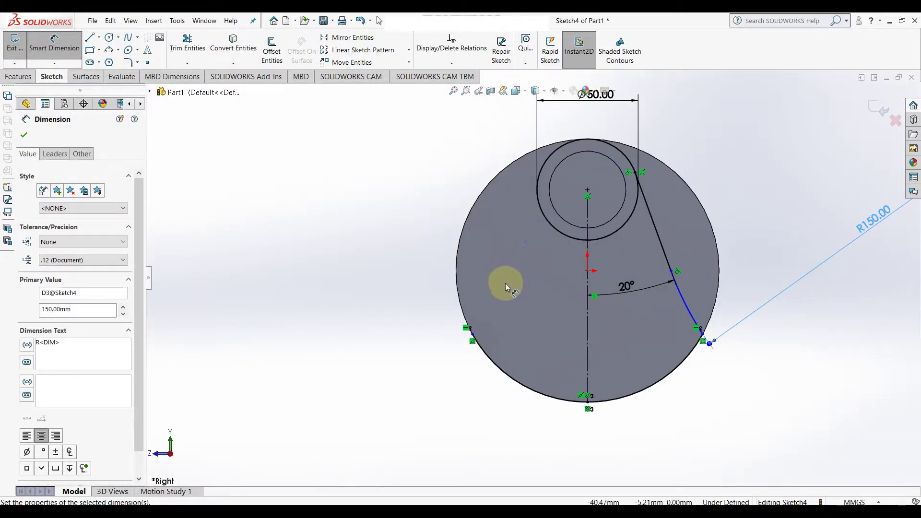
left_click(473, 334)
left_click(701, 334)
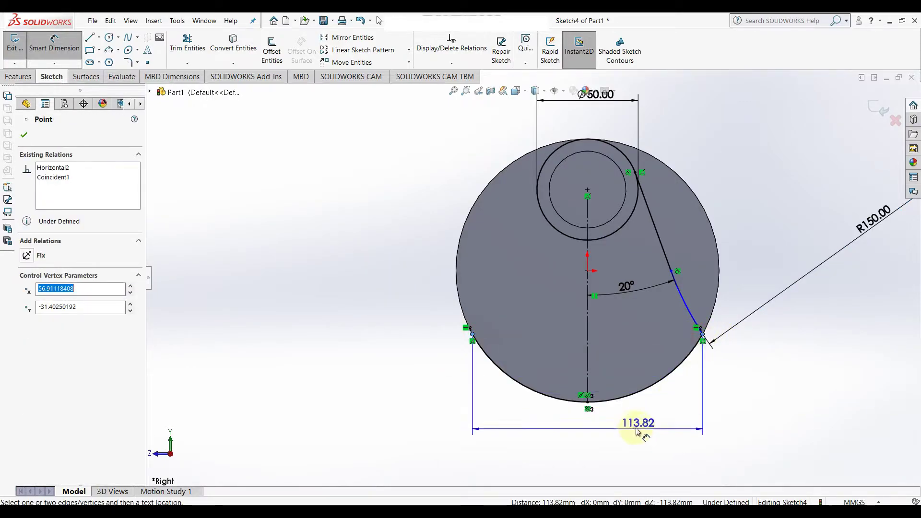
left_click(640, 433)
type("120")
key("Return")
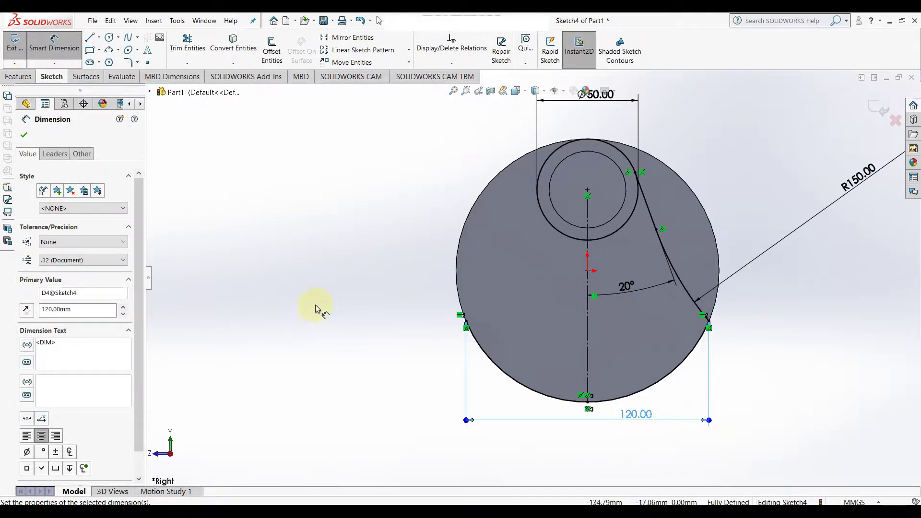
Mirror the slanted line and arc about the vertical centerline
left_click(24, 134)
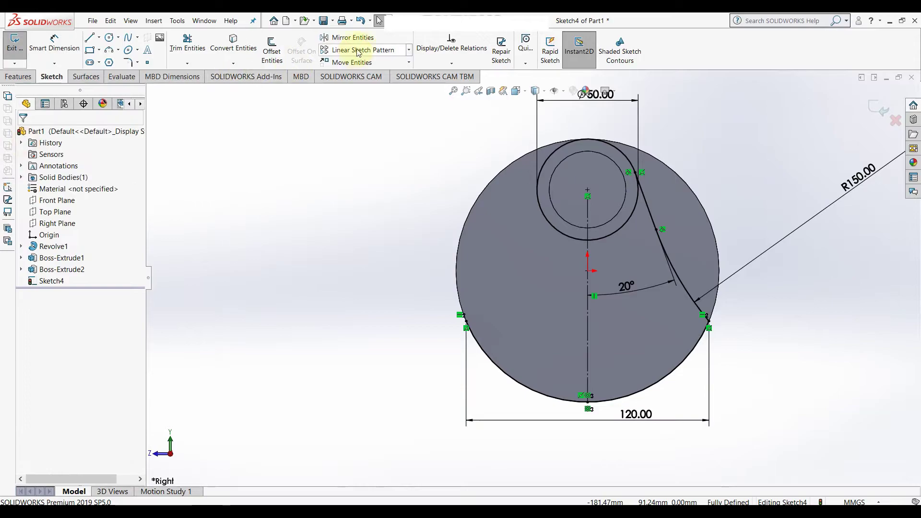
left_click(350, 37)
left_click(651, 211)
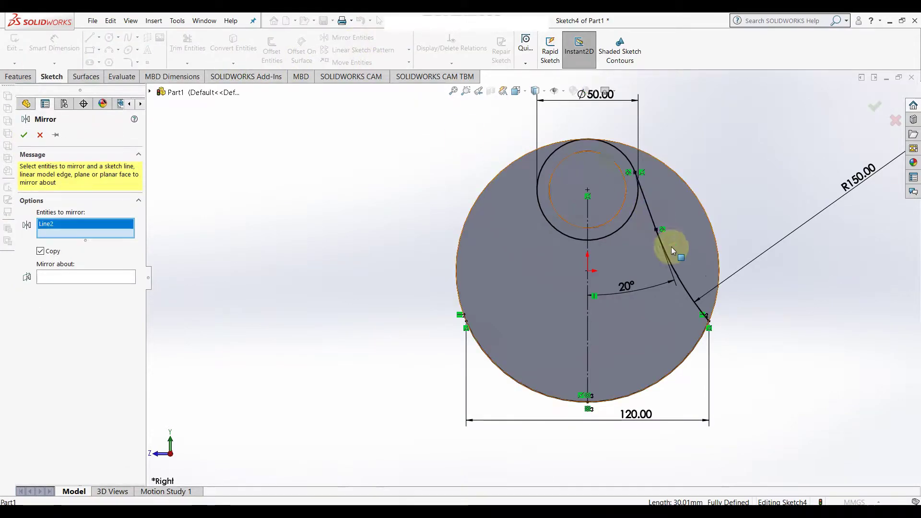
left_click(678, 274)
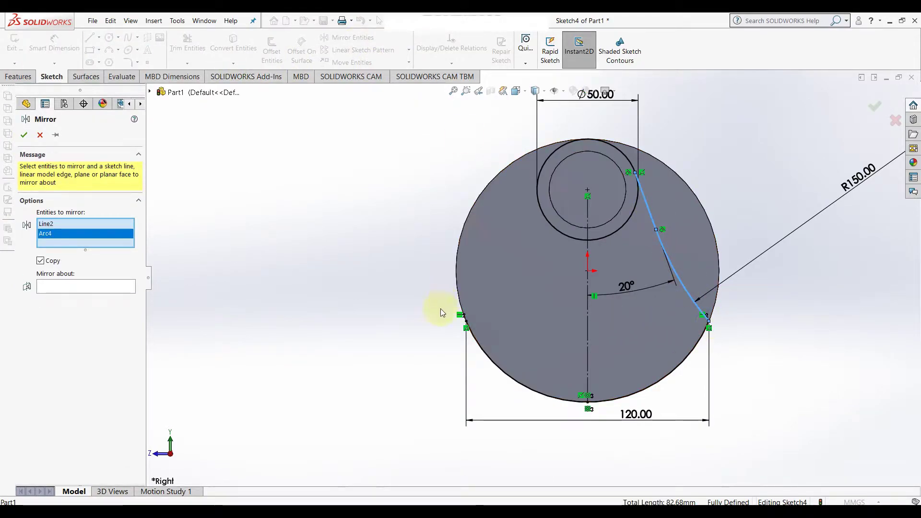
left_click(87, 231)
left_click(68, 288)
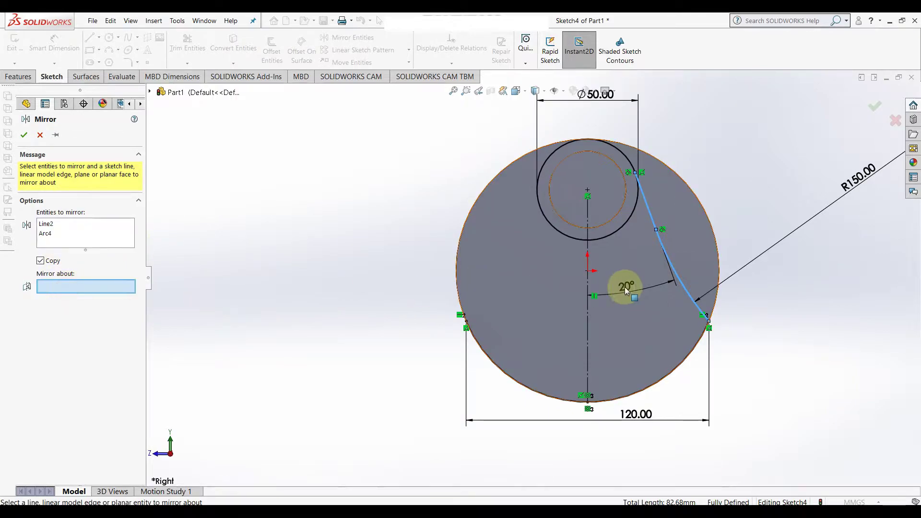
left_click(587, 287)
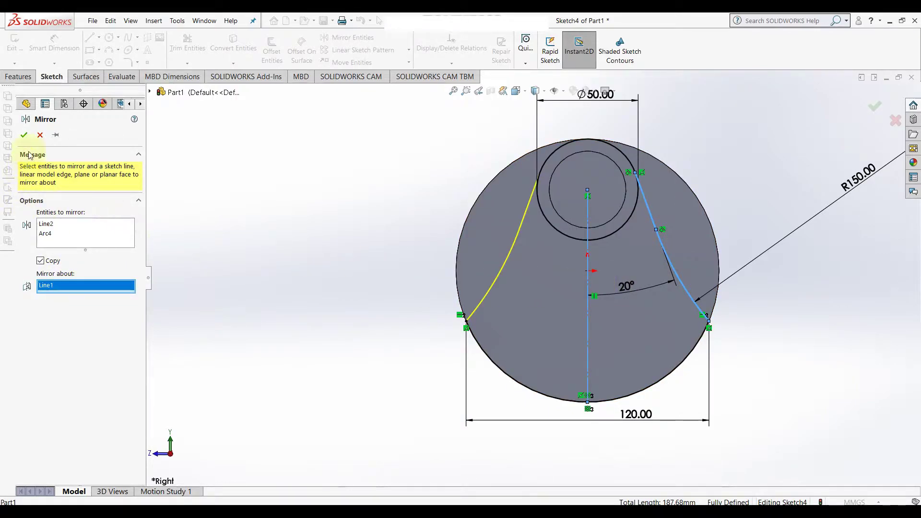
left_click(23, 135)
Power-trim away the lower arc of the Ø50 circle
scroll(484, 319, "down", 3)
scroll(512, 318, "down", 3)
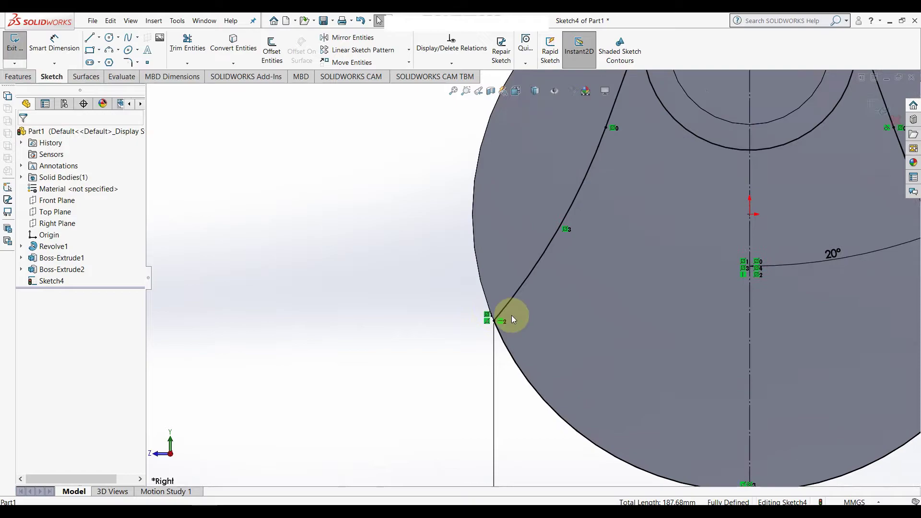
scroll(511, 315, "up", 2)
scroll(459, 307, "up", 2)
scroll(493, 312, "up", 3)
scroll(493, 312, "up", 2)
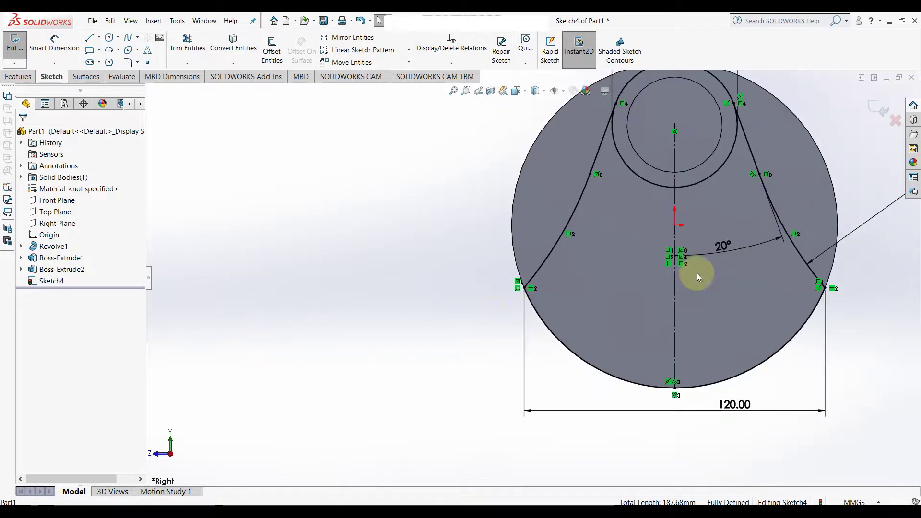
scroll(714, 240, "up", 3)
scroll(660, 209, "down", 2)
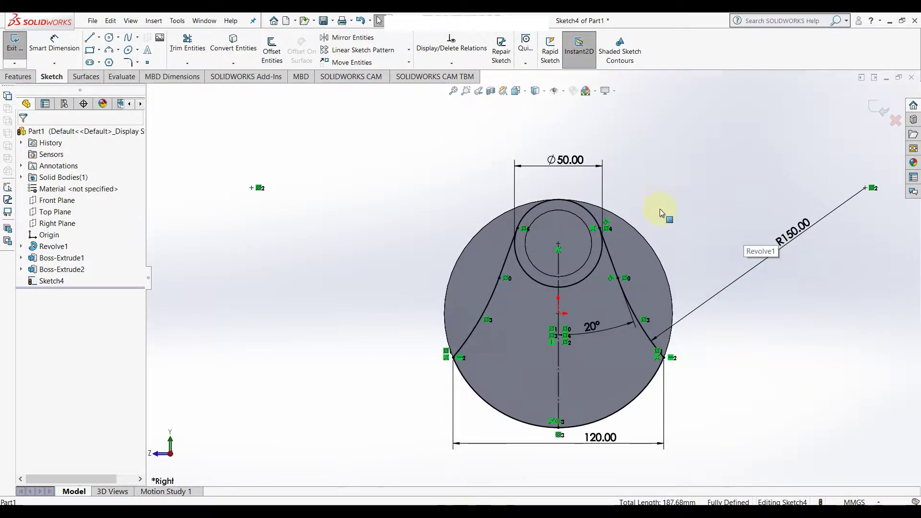
left_click(187, 43)
left_click_drag(538, 275, 596, 276)
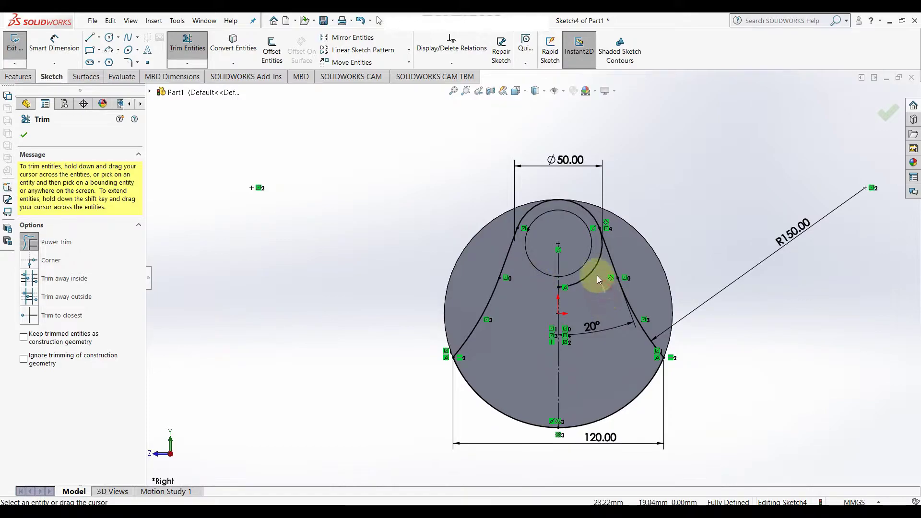
left_click(23, 136)
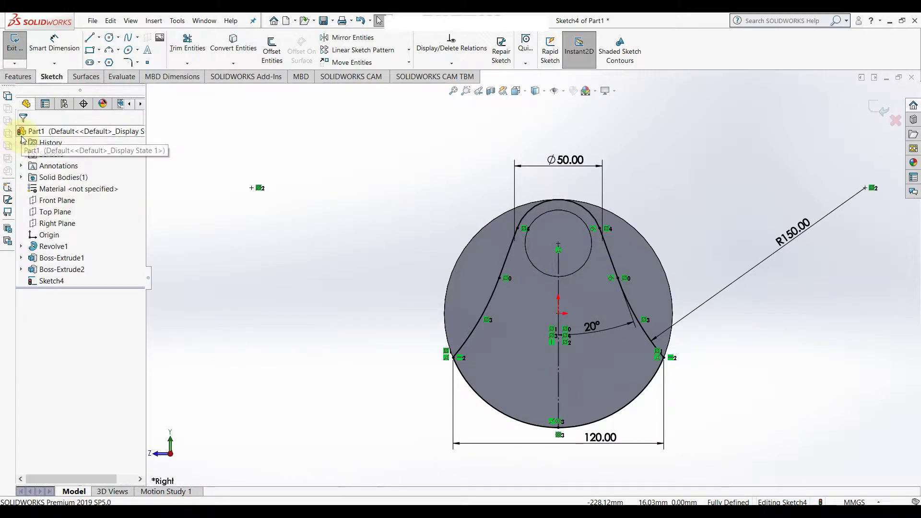
left_click(32, 80)
Extrude-cut the profile Blind 20 mm with flipped side, leaving the tapered web outline
left_click(165, 51)
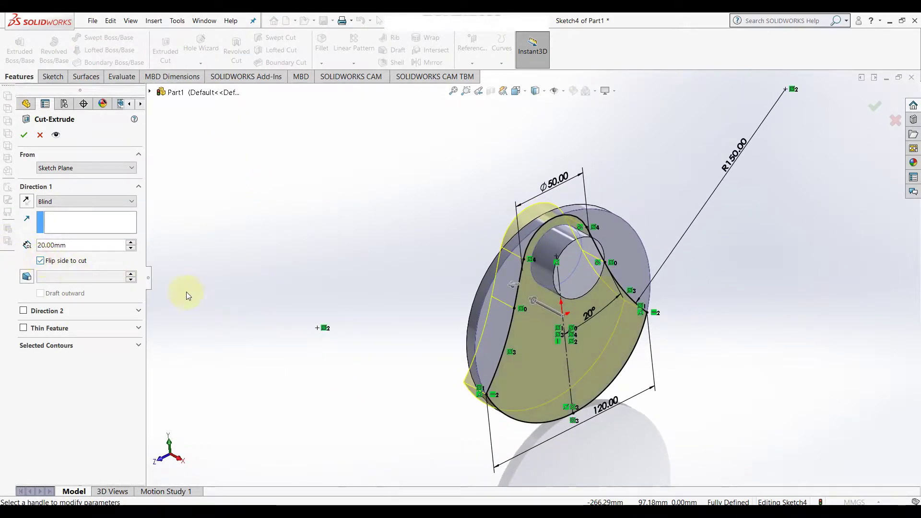
middle_click_drag(412, 307, 422, 304)
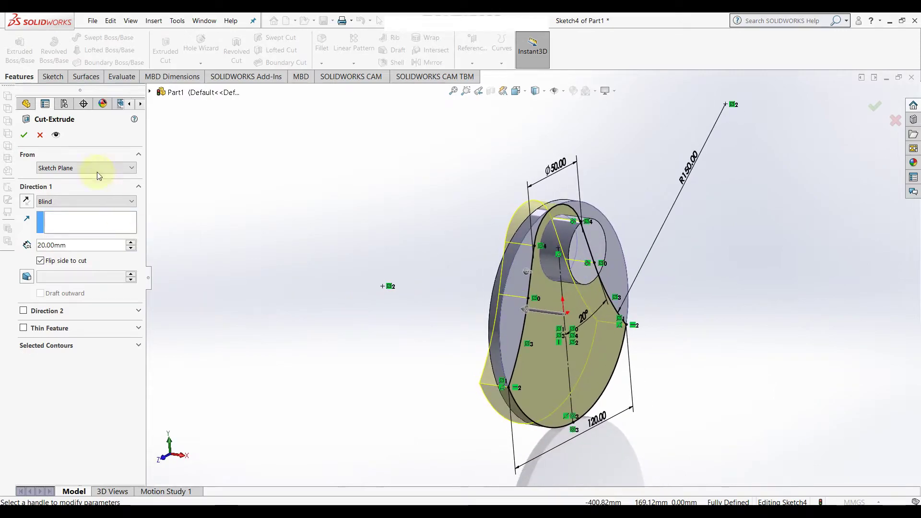
left_click(27, 135)
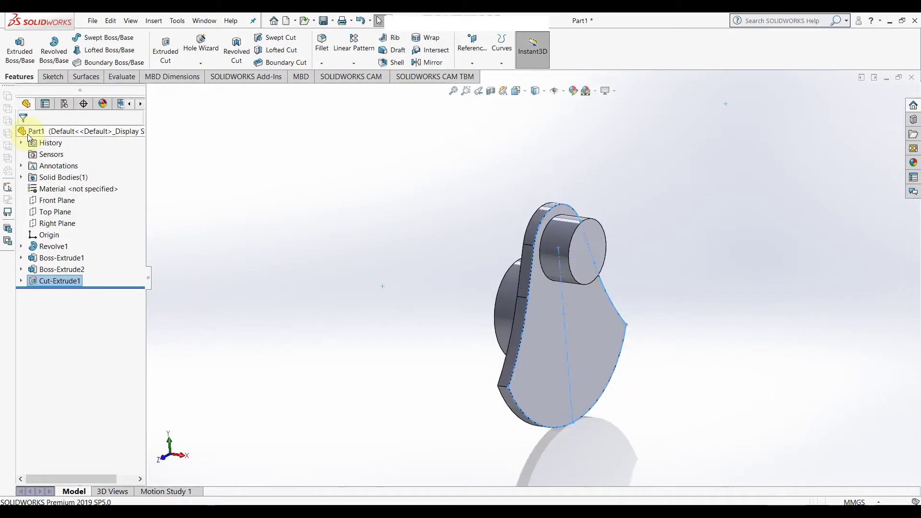
left_click(360, 299)
mouse_move(460, 377)
middle_mouse_down()
mouse_move(411, 335)
mouse_move(432, 385)
mouse_move(489, 396)
mouse_move(458, 390)
middle_mouse_up()
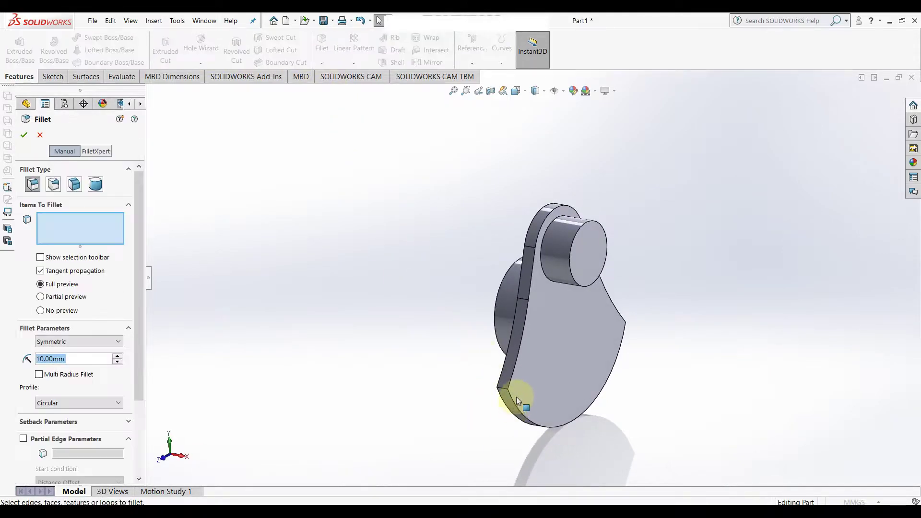
Fillet the web's lower left and right side edges with a 20 mm radius
left_click(504, 386)
mouse_move(684, 407)
middle_mouse_down()
mouse_move(604, 440)
mouse_move(699, 335)
middle_mouse_up()
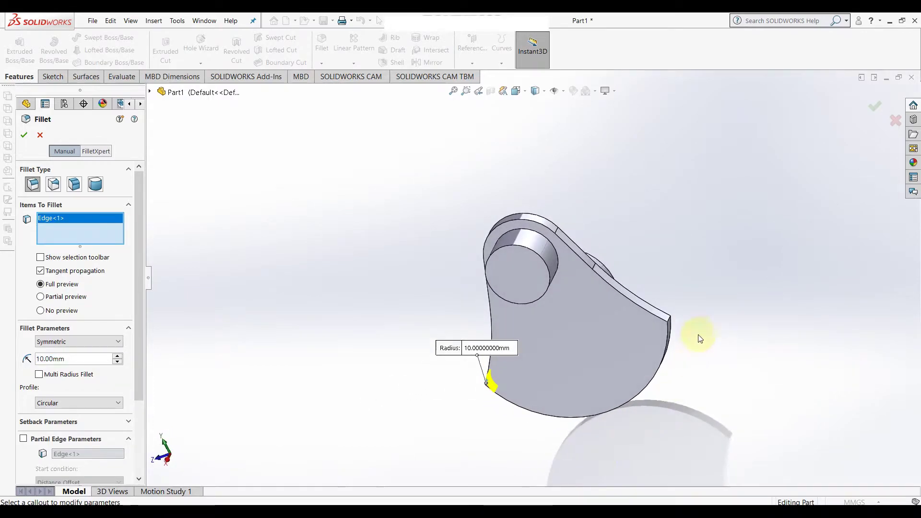
left_click(669, 320)
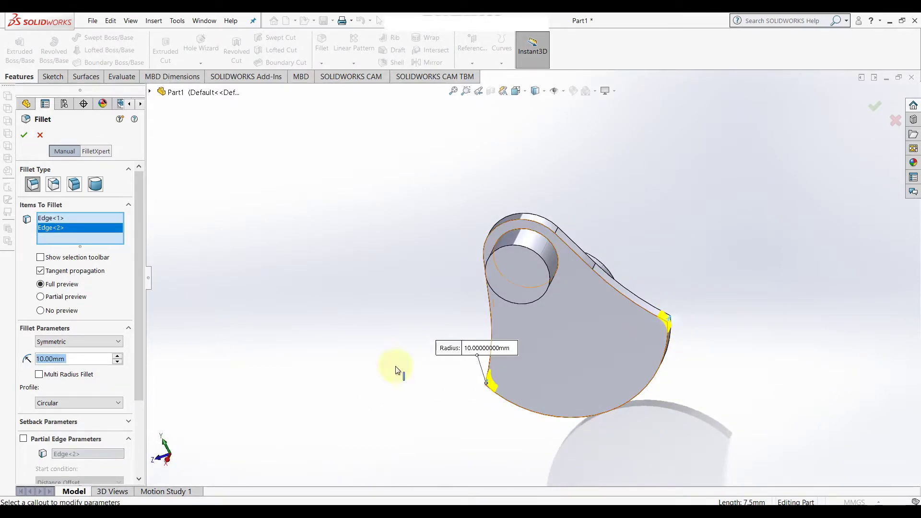
left_click(118, 357)
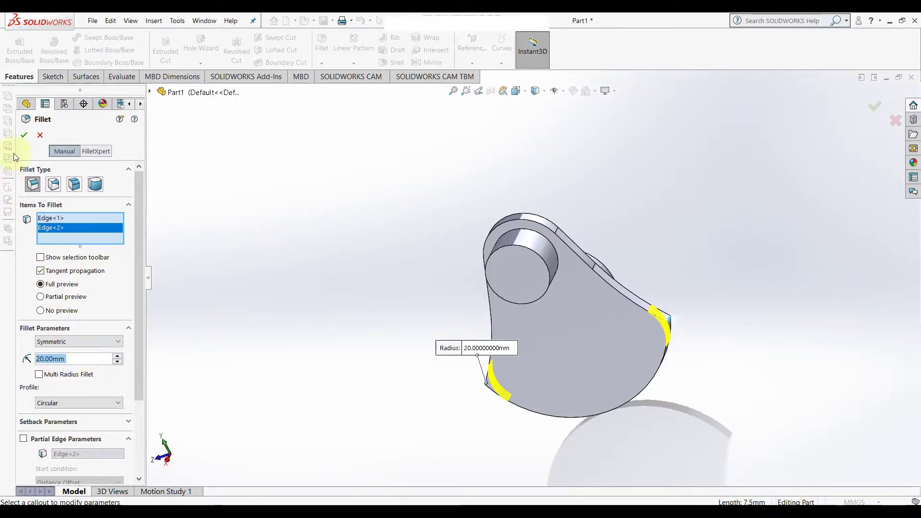
left_click(23, 135)
mouse_move(231, 263)
middle_mouse_down()
mouse_move(315, 257)
mouse_move(361, 215)
mouse_move(343, 230)
middle_mouse_up()
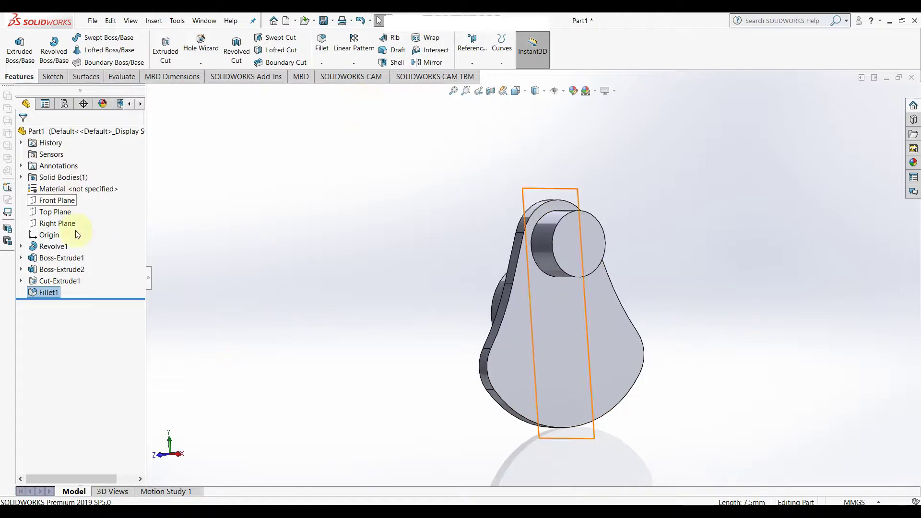
Sketch on the web's front face and convert its outline into sketch geometry
left_click(552, 360)
left_click(594, 329)
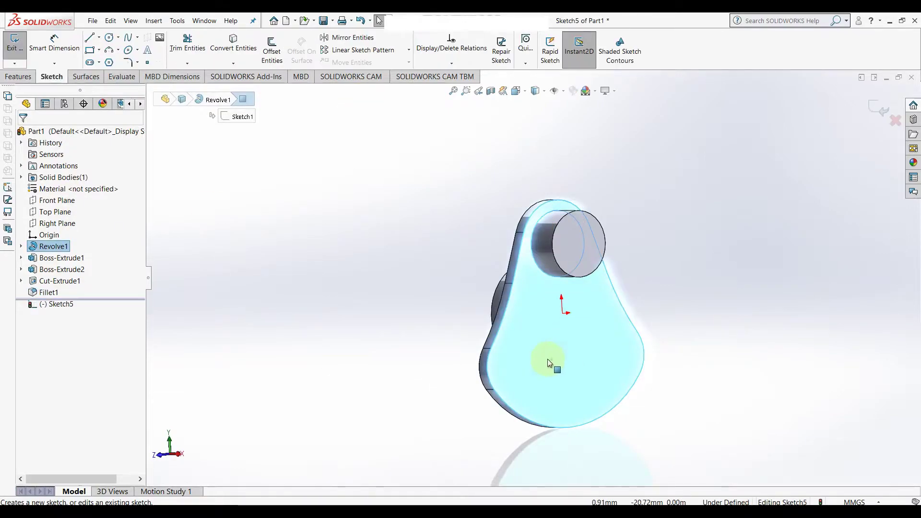
left_click(52, 305)
left_click(90, 291)
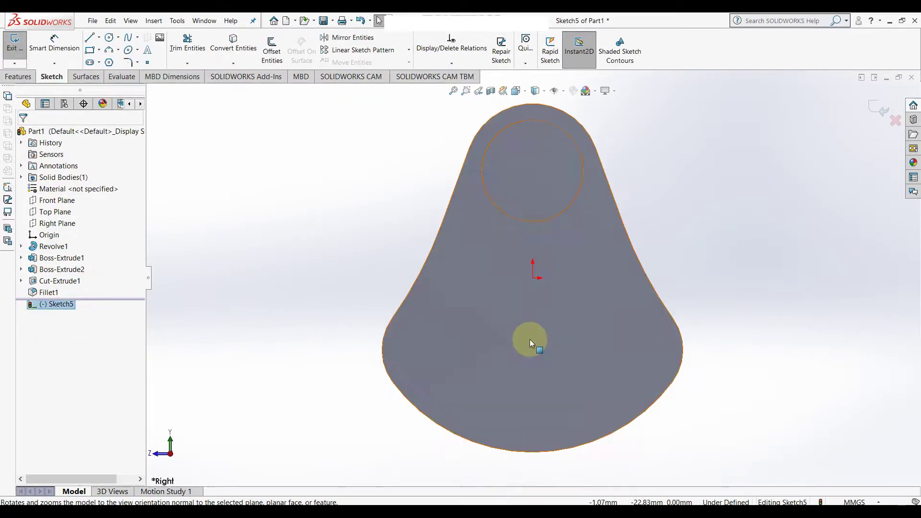
left_click(233, 48)
left_click(479, 297)
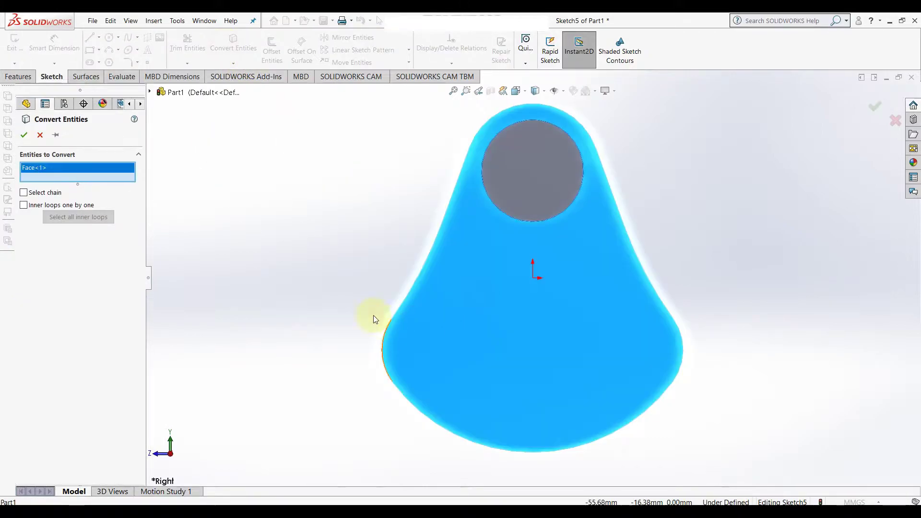
mouse_move(373, 315)
middle_mouse_down()
mouse_move(349, 322)
mouse_move(363, 344)
mouse_move(410, 283)
middle_mouse_up()
left_click(22, 135)
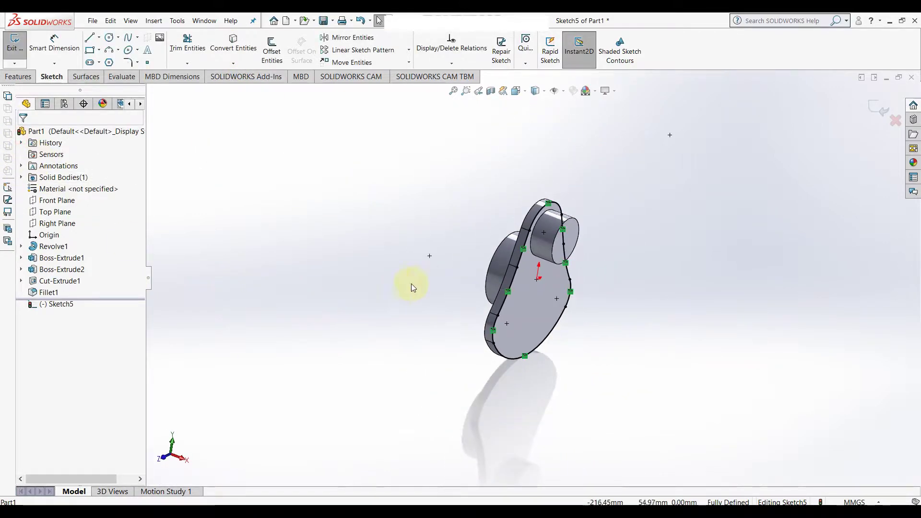
Extrude the converted outline 4 mm as a thin plate on the face
left_click(22, 77)
left_click(19, 50)
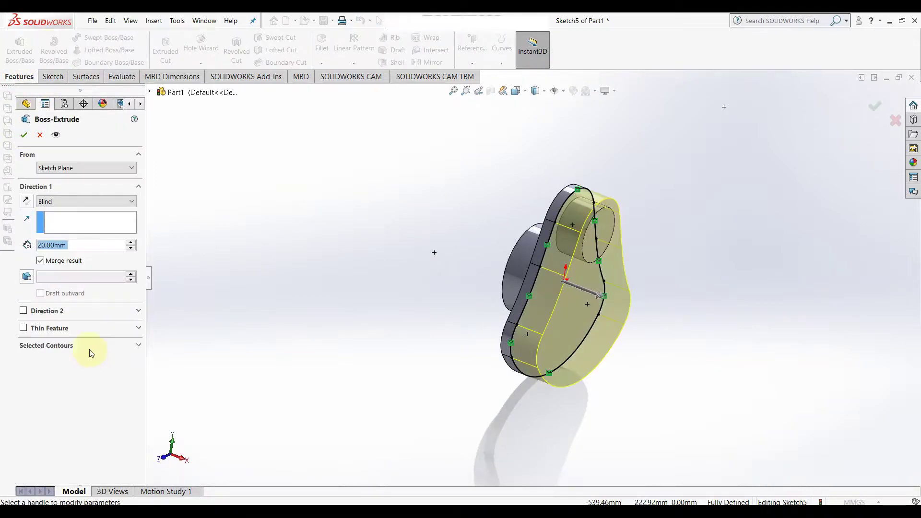
type("4")
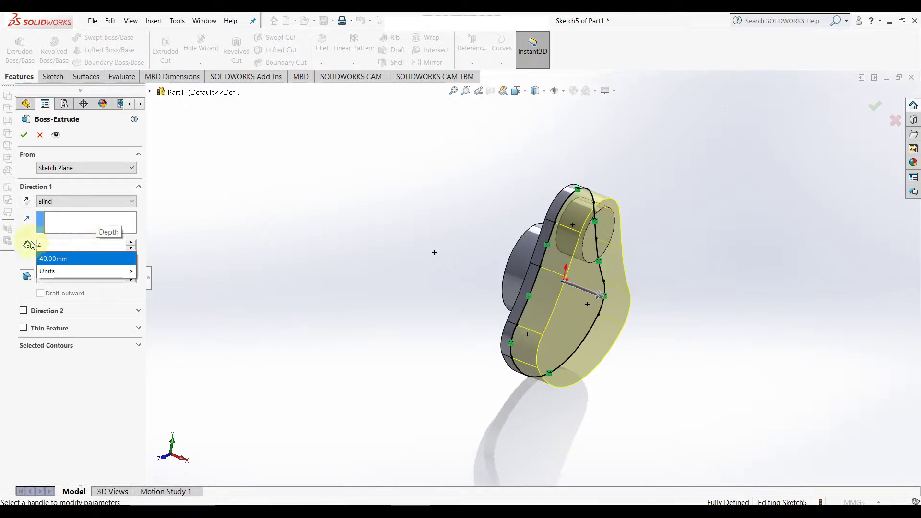
key("Return")
left_click(23, 134)
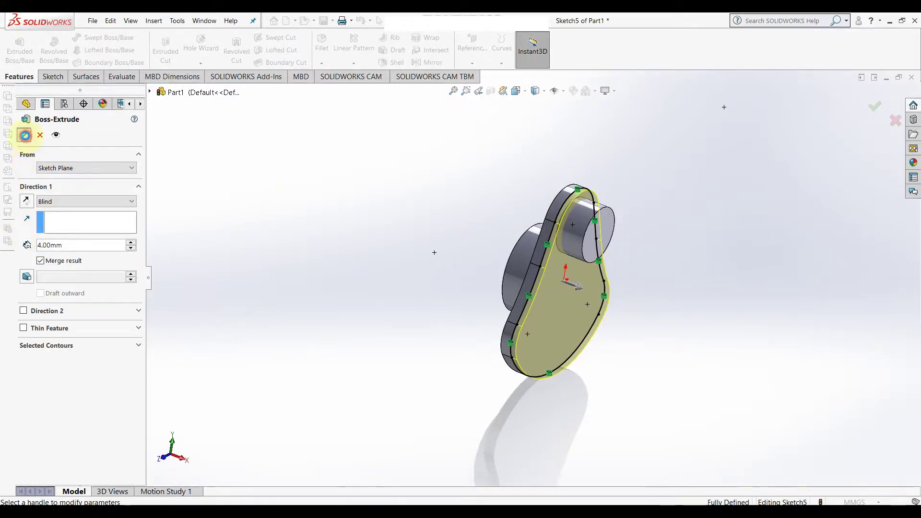
mouse_move(380, 375)
middle_mouse_down()
mouse_move(467, 424)
mouse_move(446, 360)
middle_mouse_up()
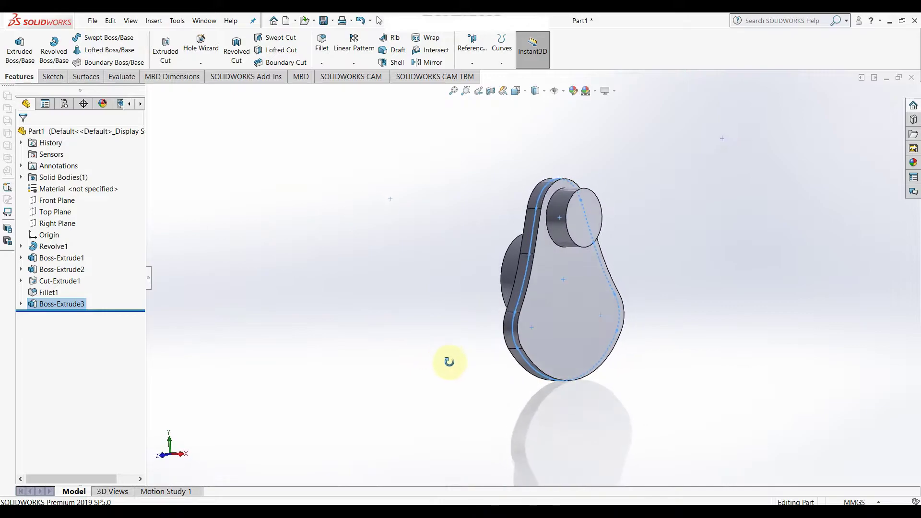
left_click(442, 374)
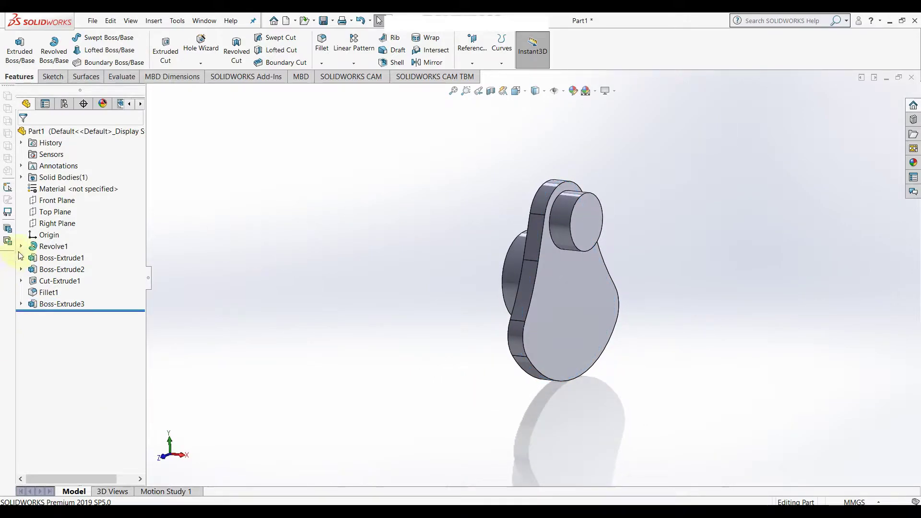
left_click(57, 224)
left_click(75, 218)
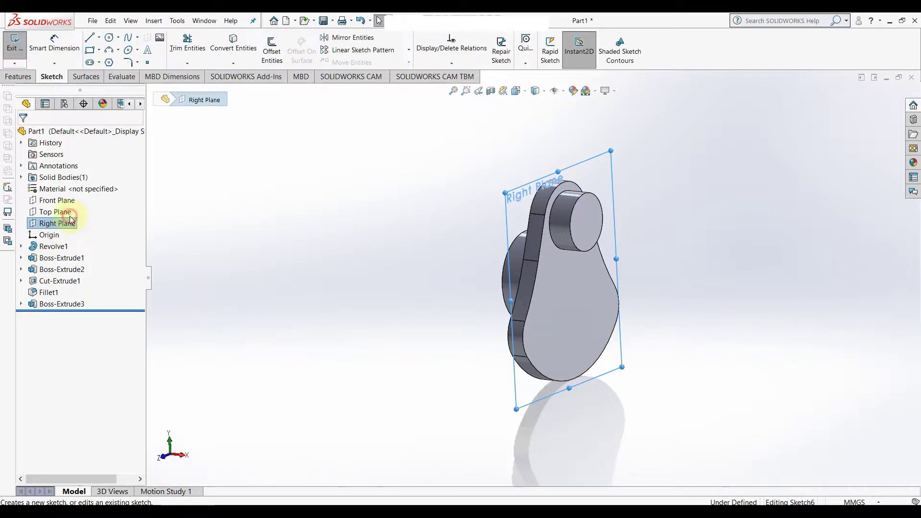
left_click(63, 316)
left_click(88, 304)
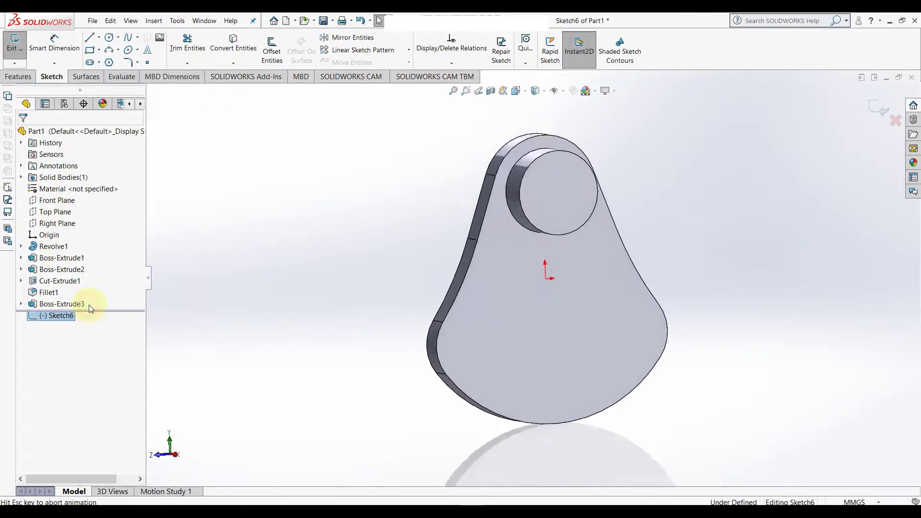
left_click(79, 309)
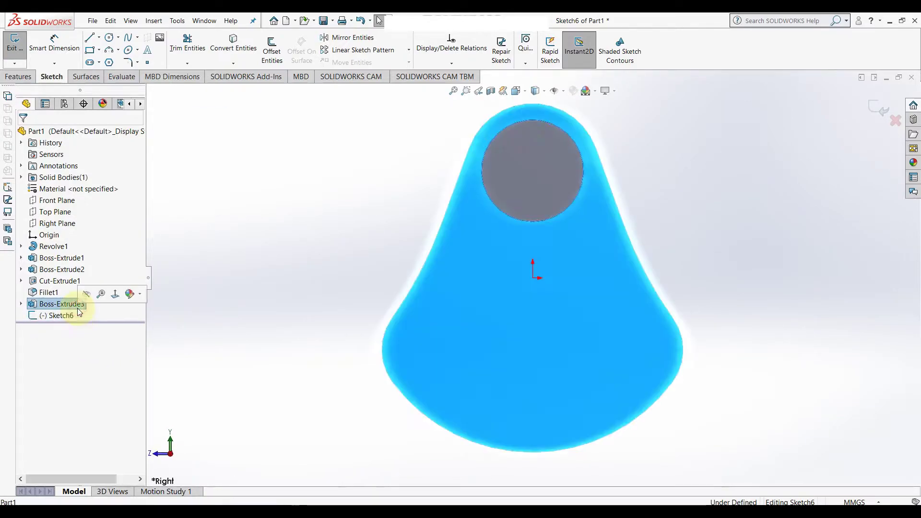
left_click(69, 318)
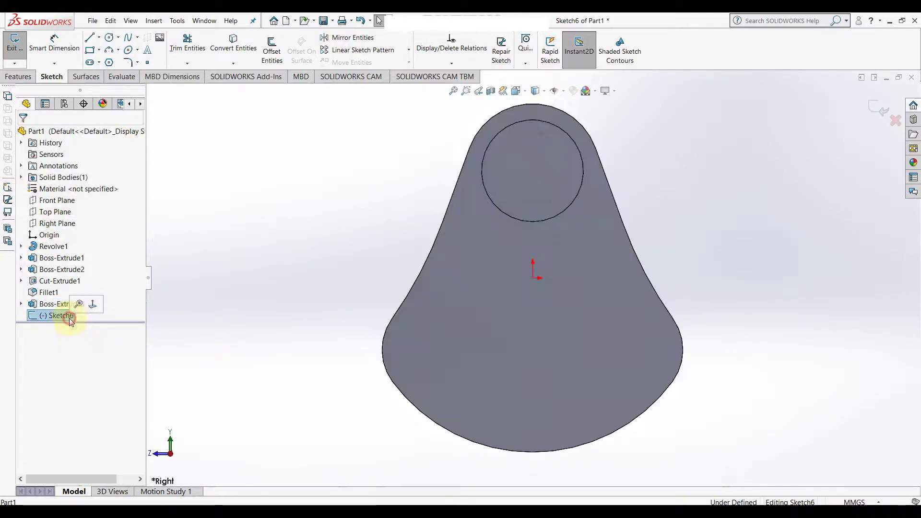
left_click(90, 305)
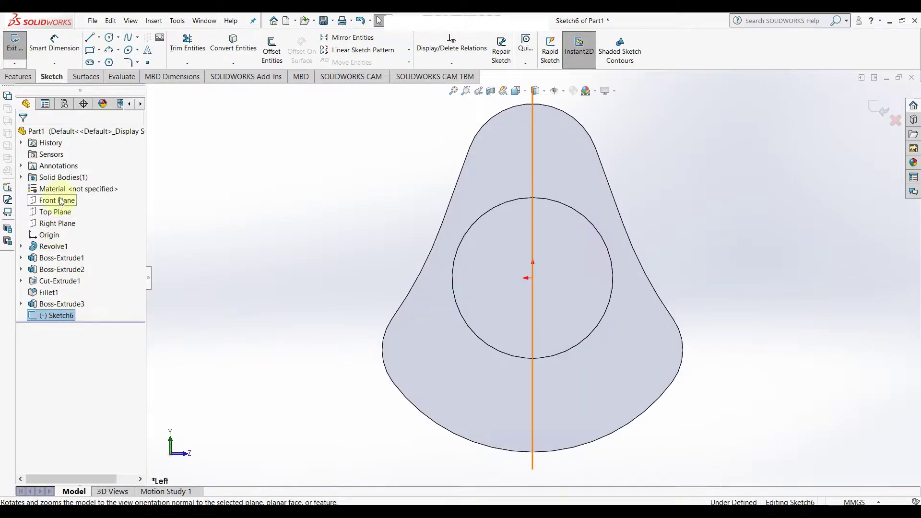
left_click(19, 41)
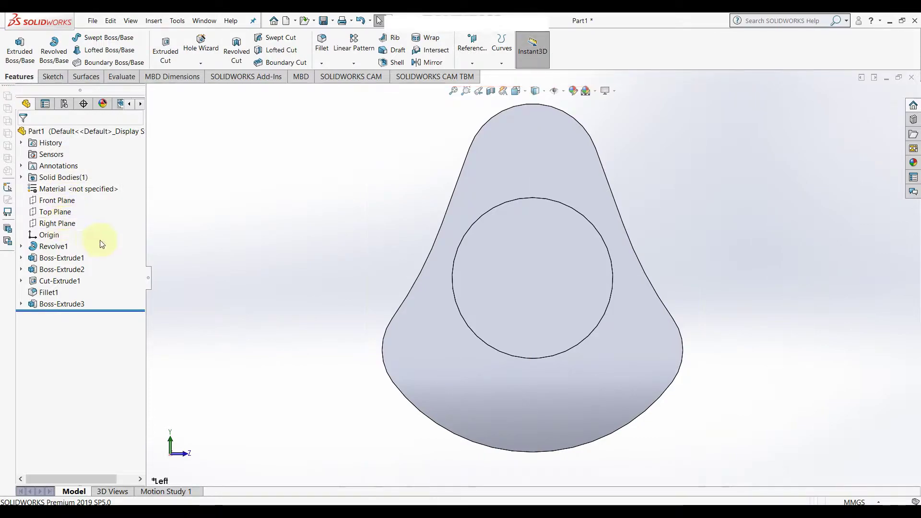
key("ctrl+7")
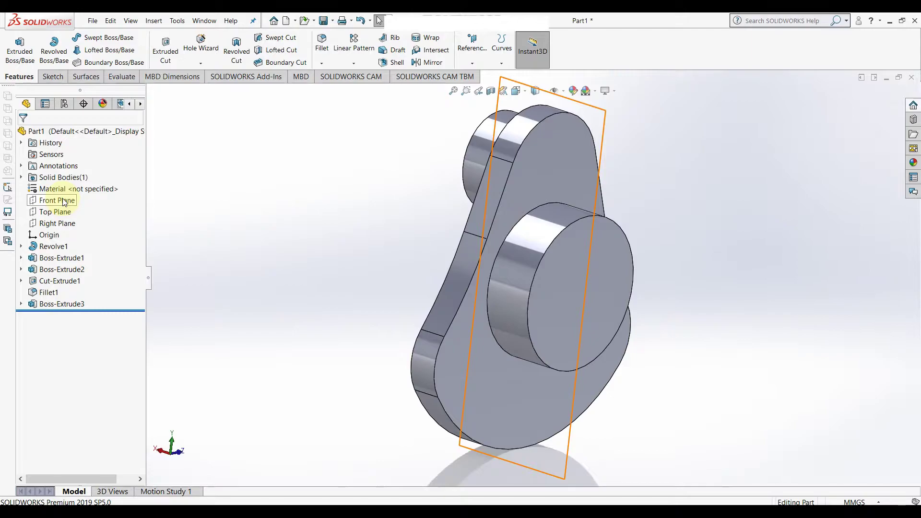
Start a new sketch on the Front Plane and view it normal to
middle_click_drag(171, 274, 218, 329)
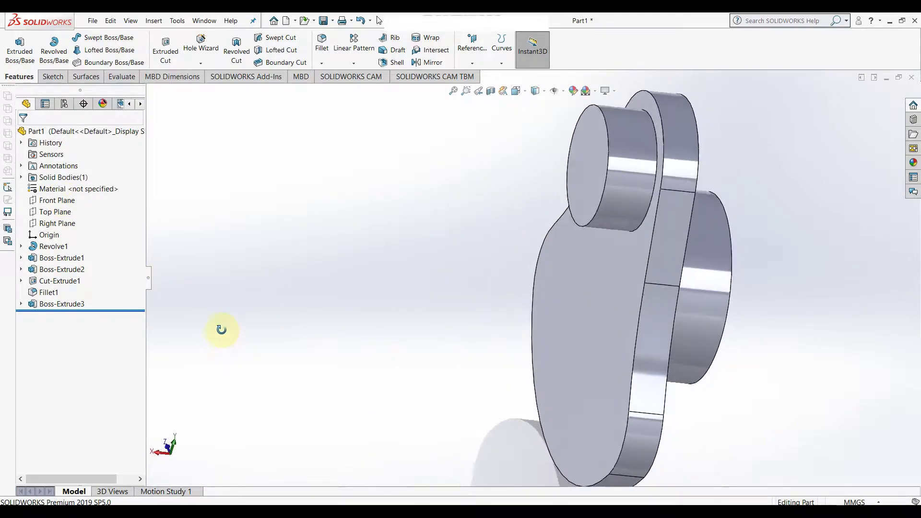
left_click(59, 198)
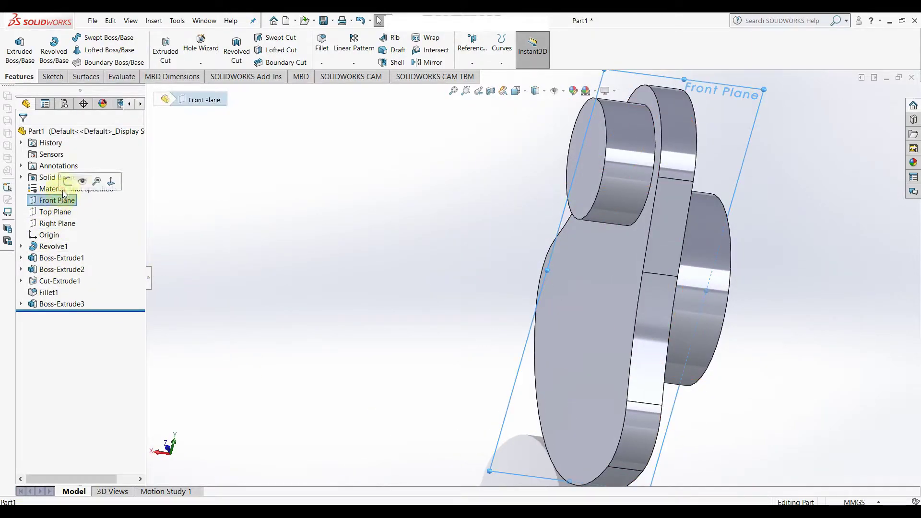
left_click(64, 179)
left_click(57, 315)
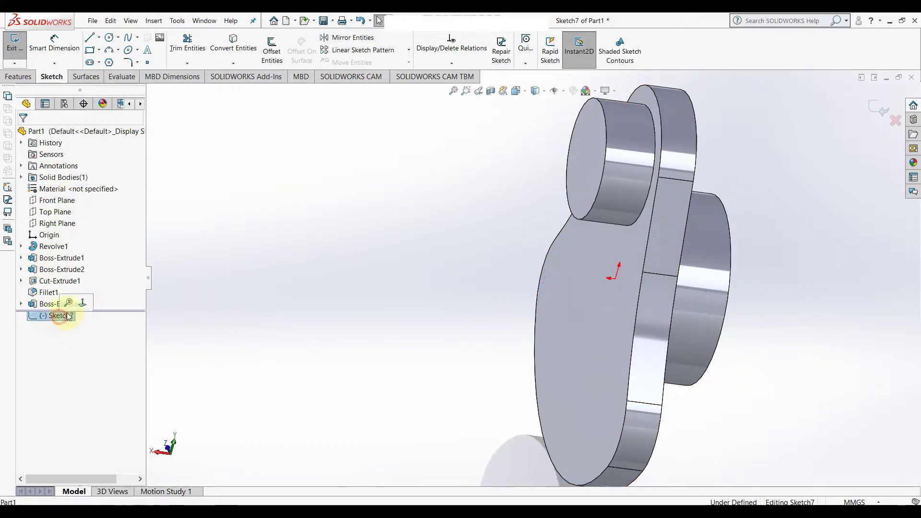
left_click(85, 301)
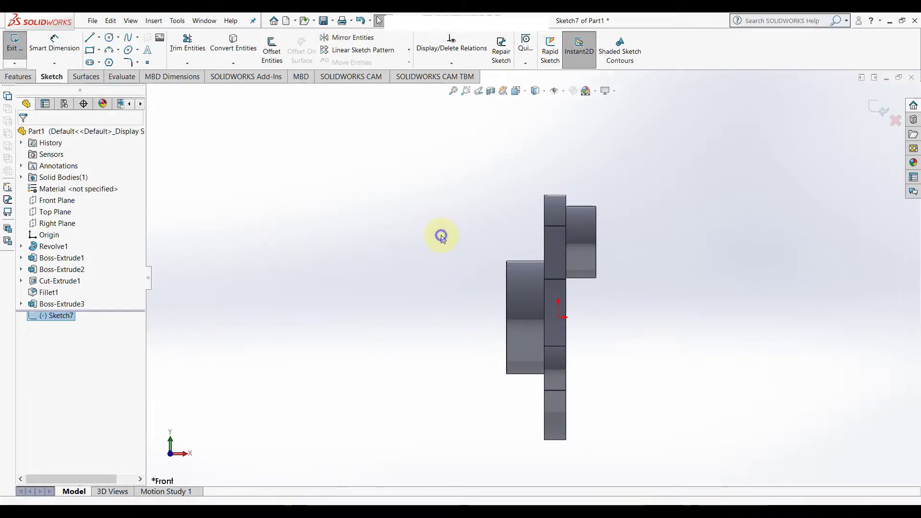
Draw a closed three-line triangle at the web's top corner
right_click_drag(442, 236, 391, 237)
scroll(554, 201, "down", 2)
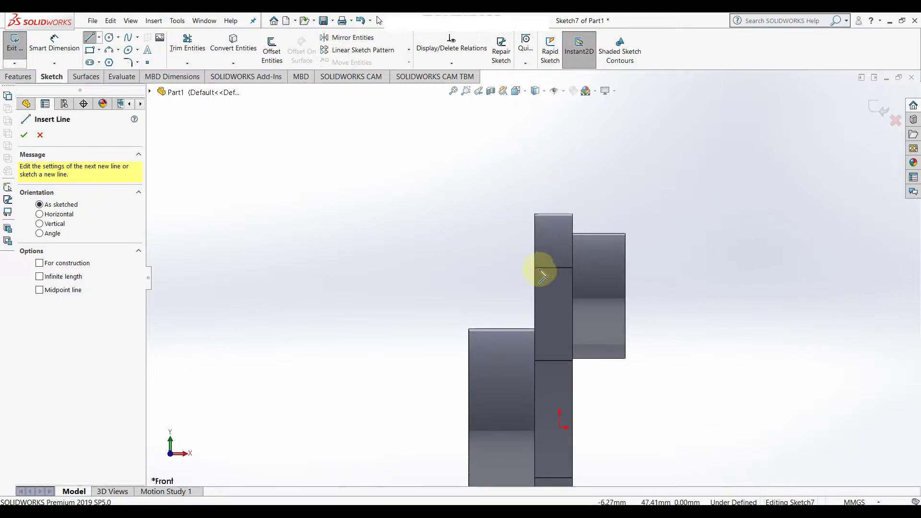
left_click(535, 267)
left_click(535, 214)
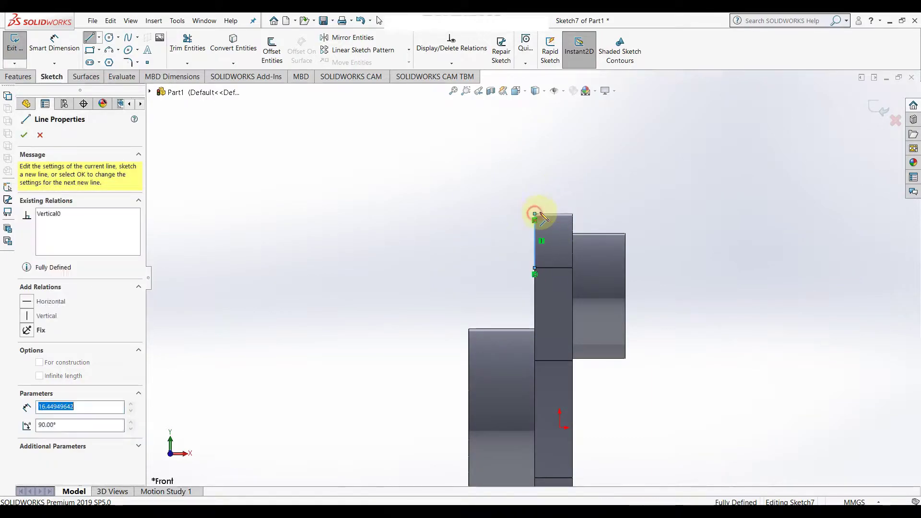
left_click(560, 213)
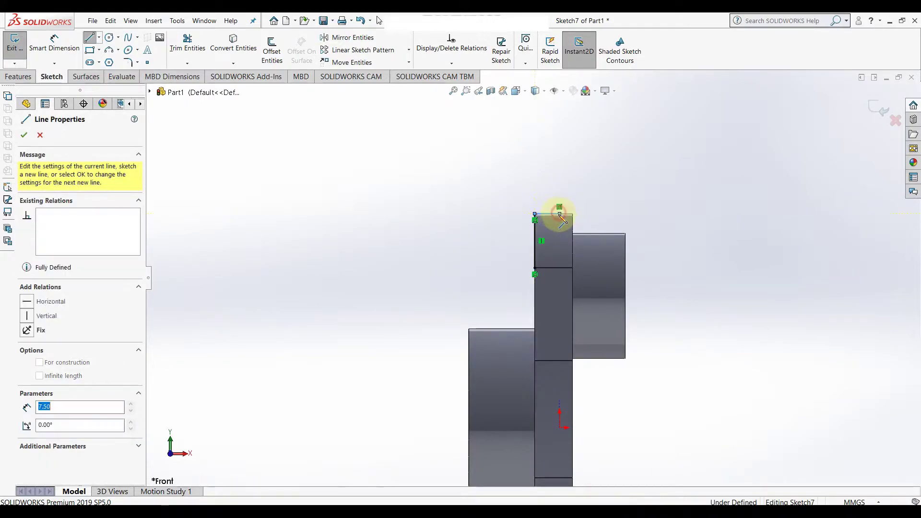
left_click(535, 268)
right_click(513, 267)
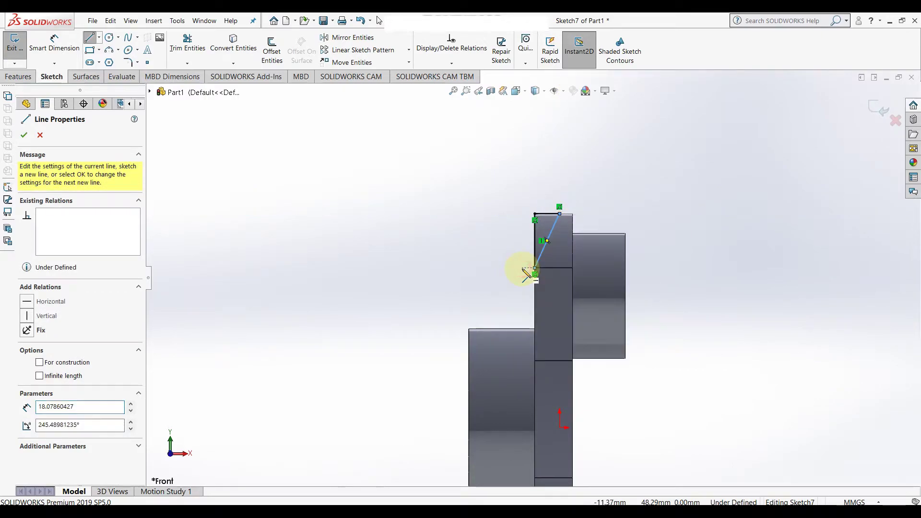
right_click(521, 274)
left_click(532, 279)
Dimension the triangle's top edge at 7.50 mm
right_click_drag(505, 280, 529, 203)
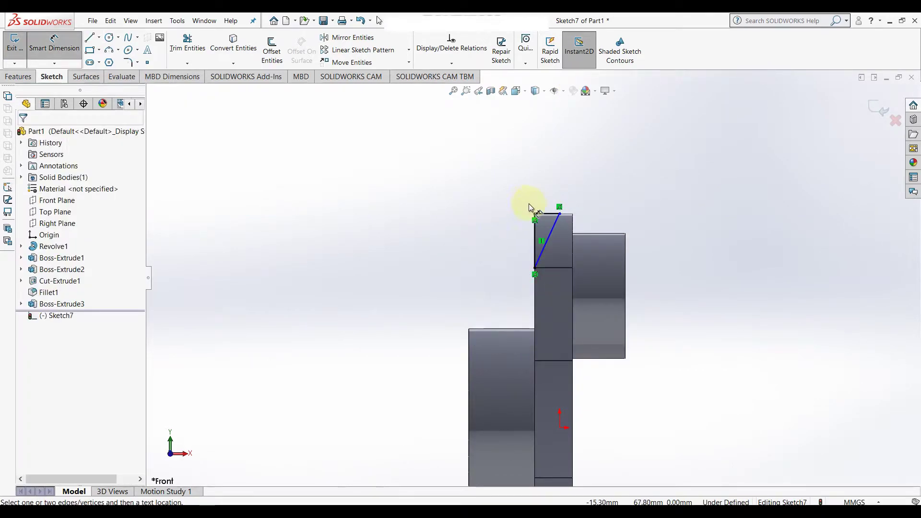
left_click(547, 214)
left_click(544, 192)
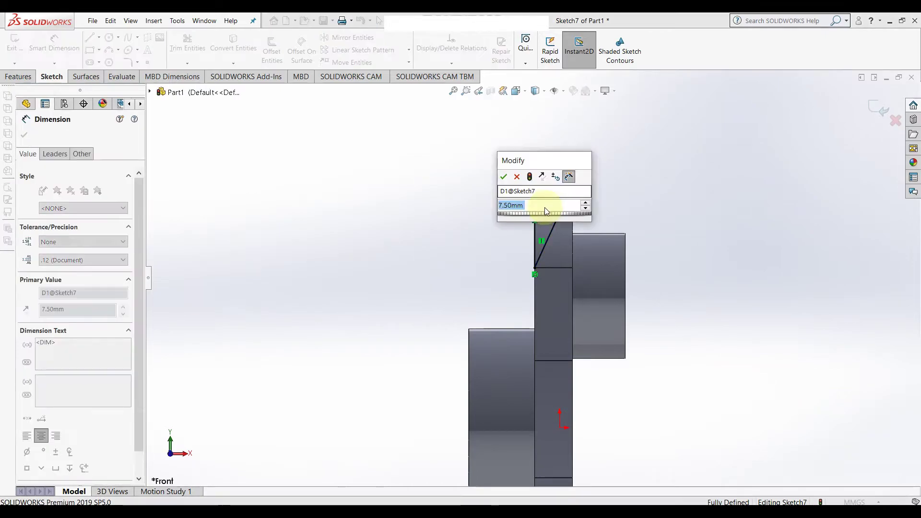
left_click(502, 180)
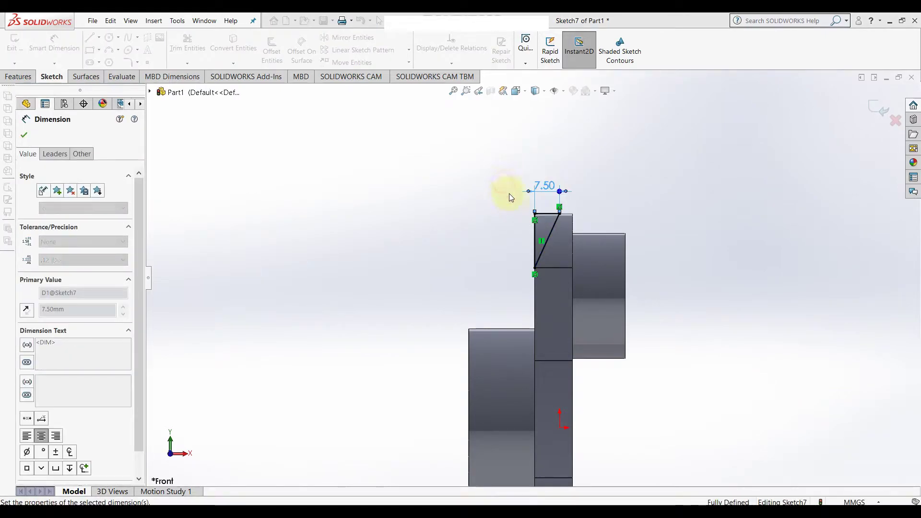
left_click(26, 135)
Revolve-cut the triangle sketch about Axis<1> at 180° Mid Plane
left_click(14, 44)
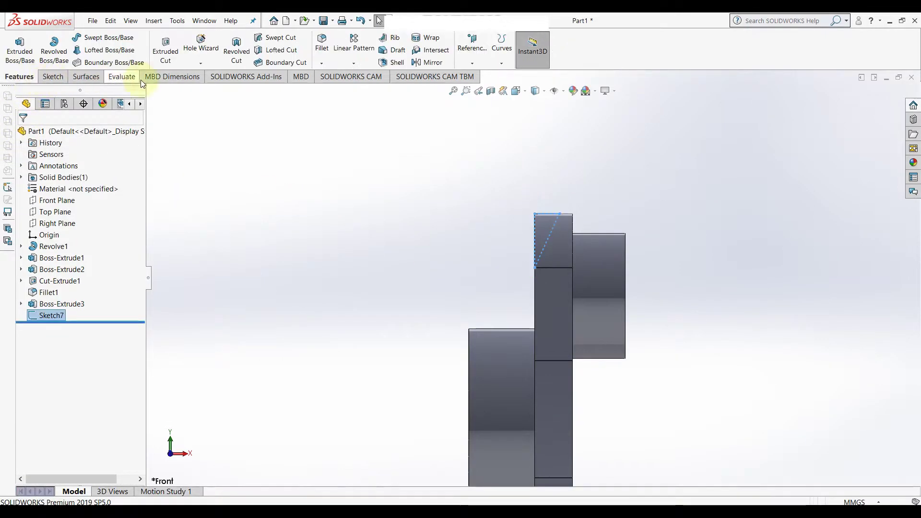
left_click(237, 58)
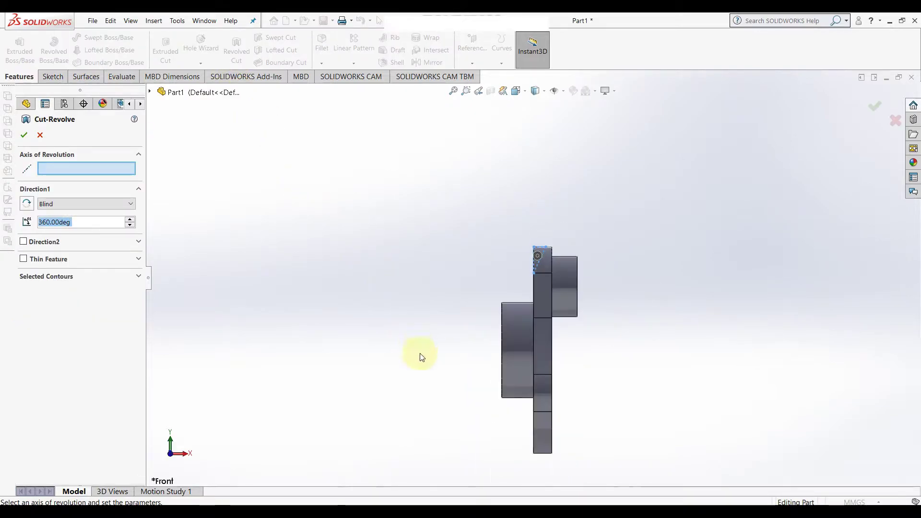
left_click(564, 92)
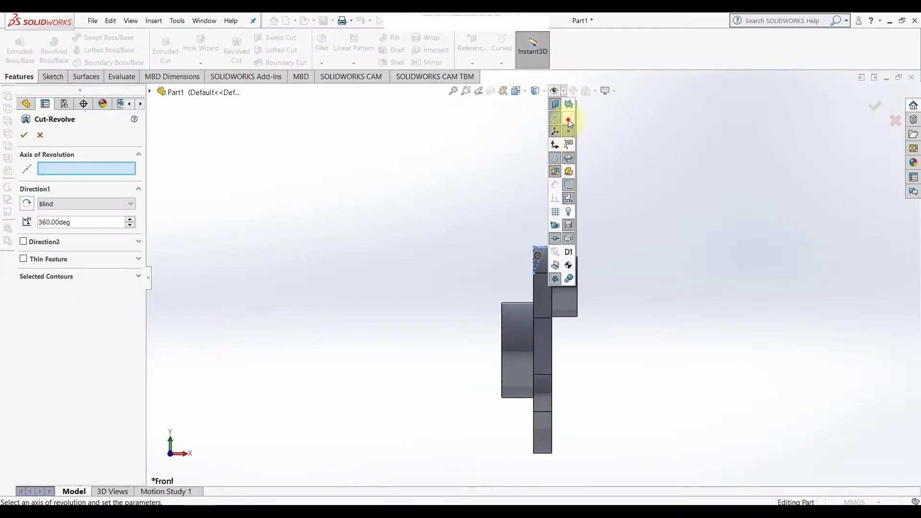
left_click(608, 339)
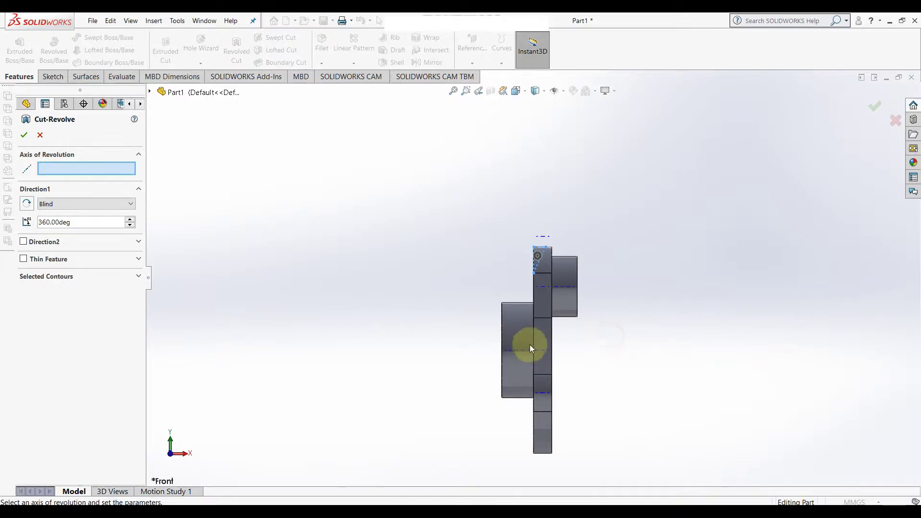
left_click(527, 350)
left_click(97, 231)
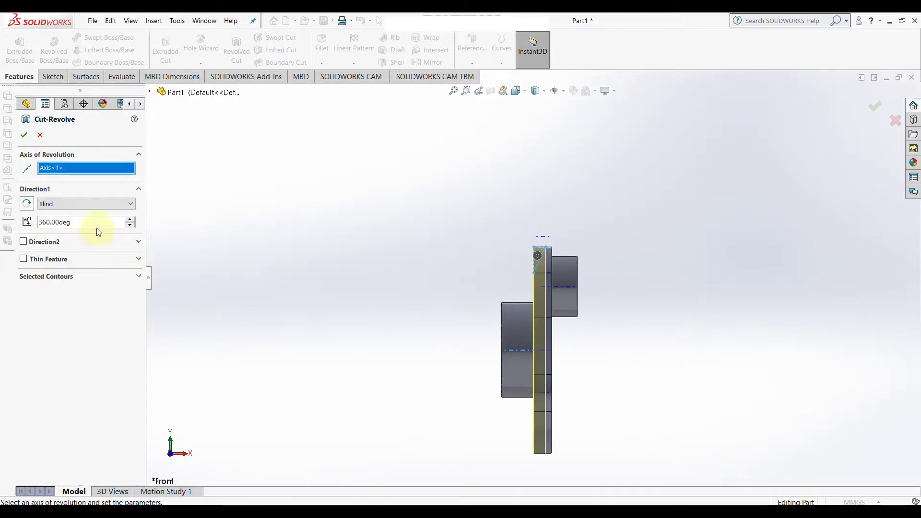
left_click(87, 206)
left_click(76, 242)
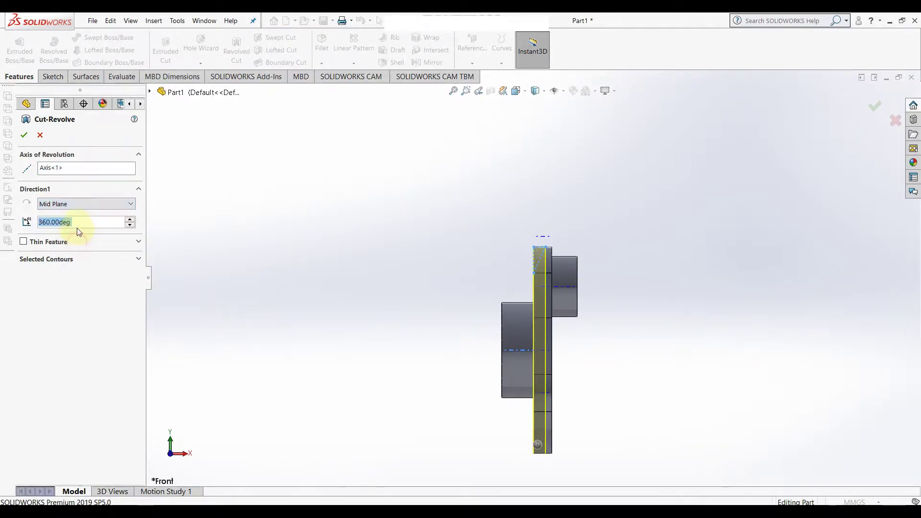
left_click(130, 224)
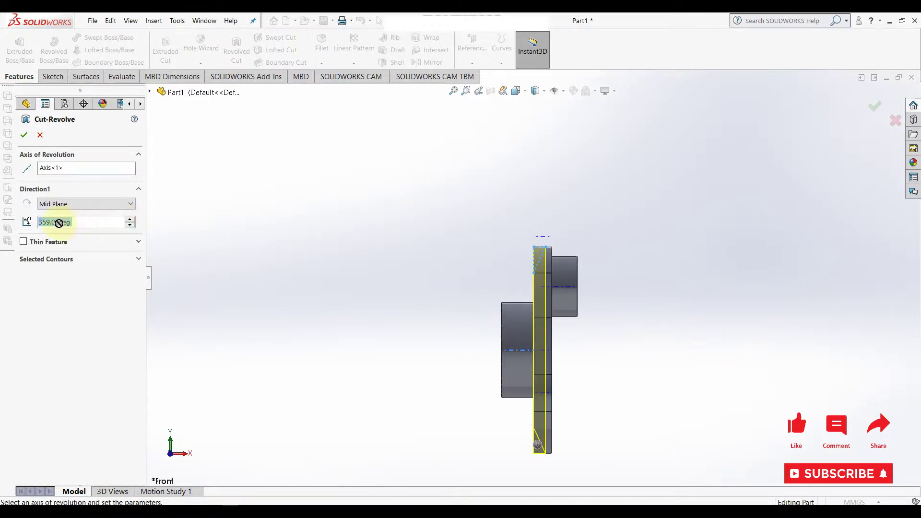
type("180")
key("Return")
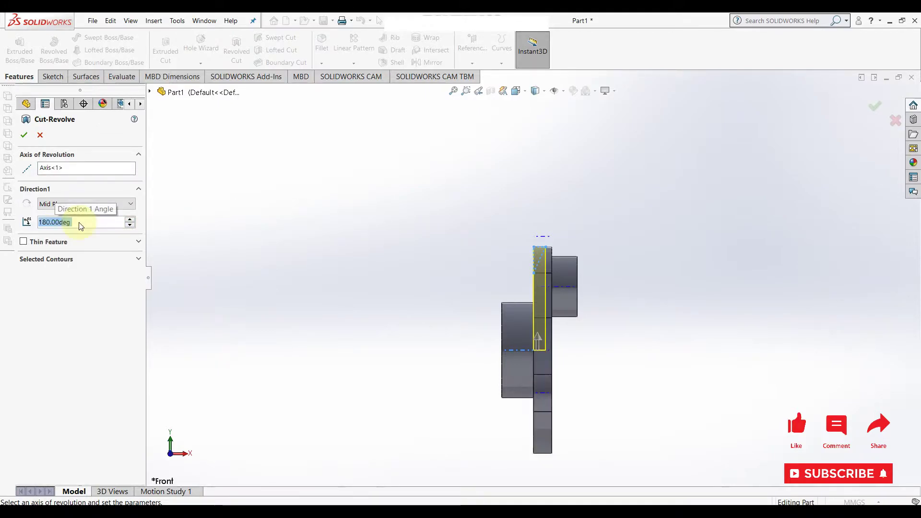
left_click(23, 134)
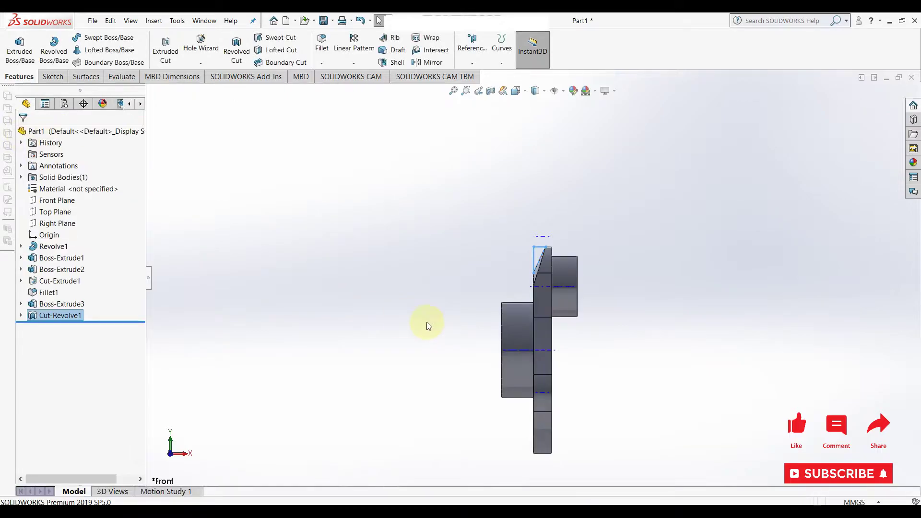
Begin a new Front Plane sketch, turned normal to the view
left_click(651, 321)
mouse_move(652, 321)
middle_mouse_down()
mouse_move(639, 366)
mouse_move(660, 399)
mouse_move(617, 356)
mouse_move(614, 391)
middle_mouse_up()
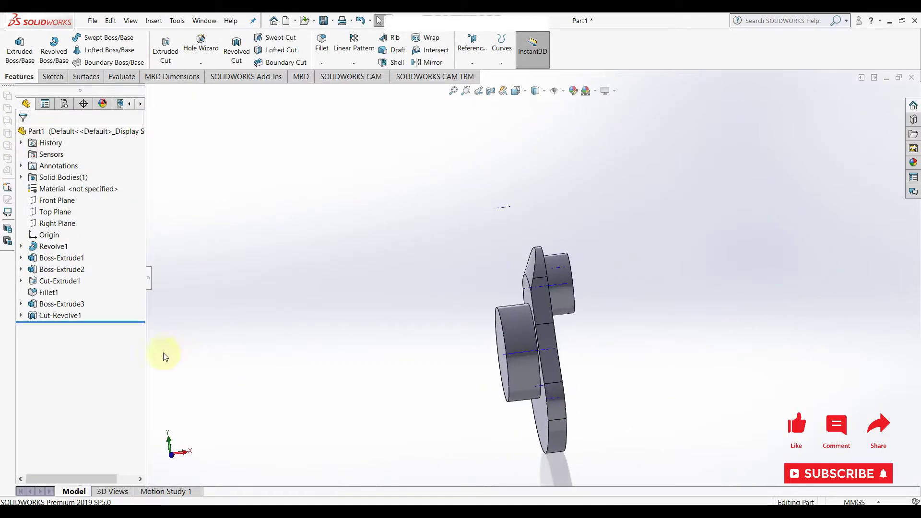
left_click(54, 199)
left_click(63, 181)
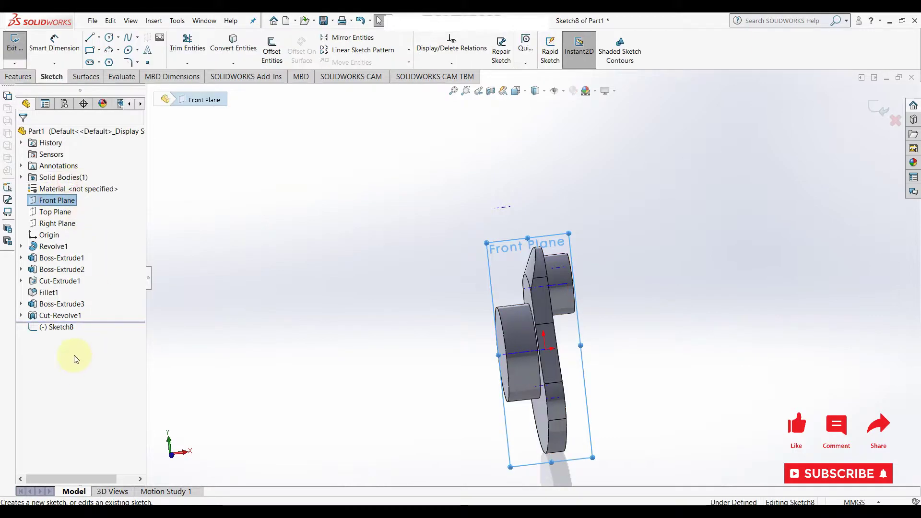
left_click(60, 327)
left_click(94, 318)
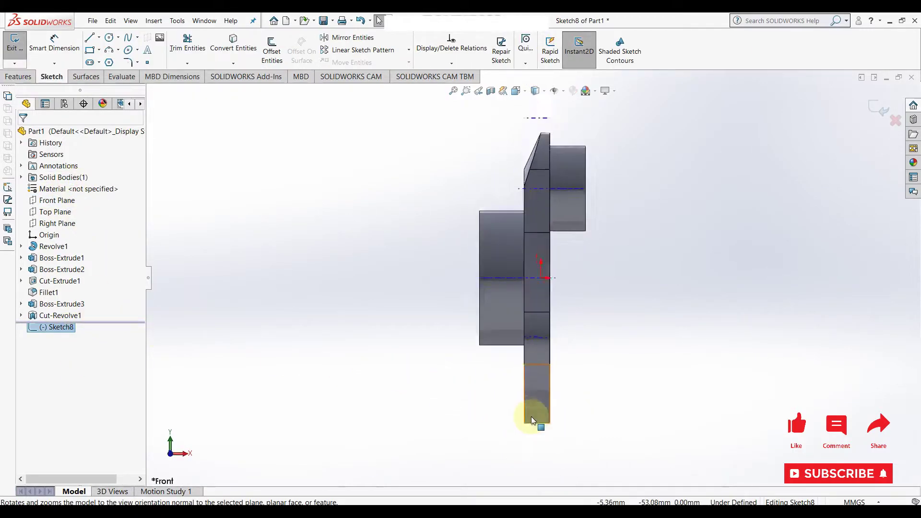
Draw a closed triangle with the Line tool at the crank's lower edge
key("l")
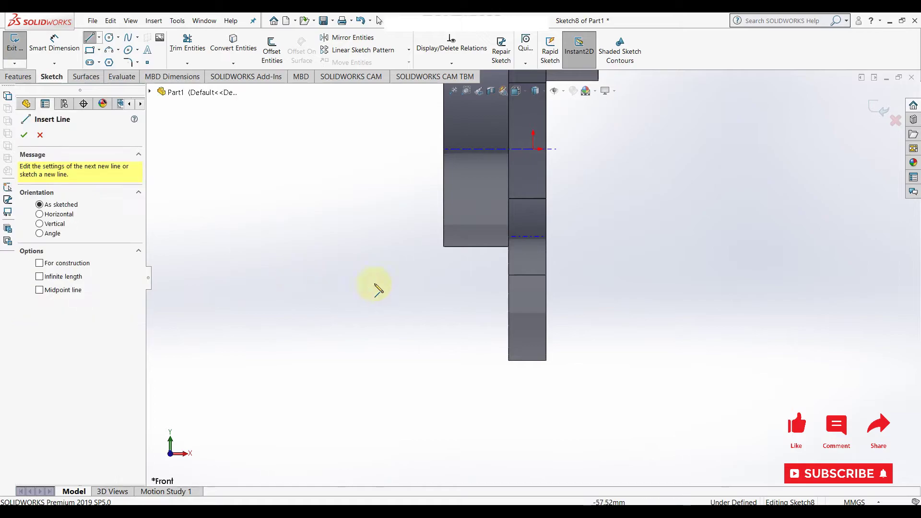
left_click(509, 259)
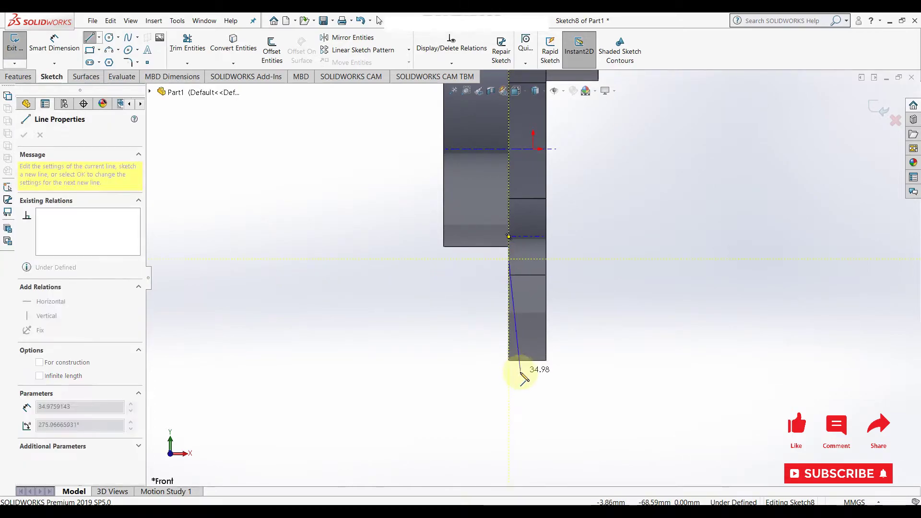
left_click(523, 361)
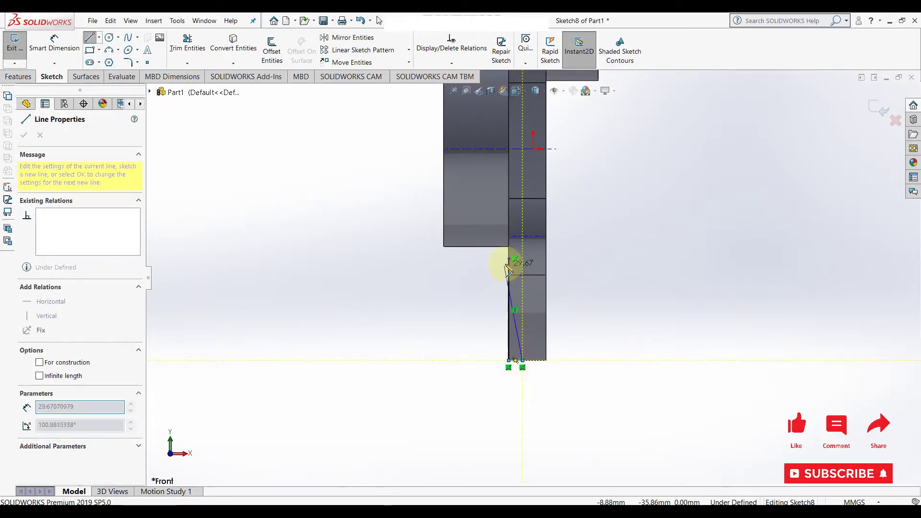
left_click(508, 260)
right_click(510, 261)
left_click(534, 272)
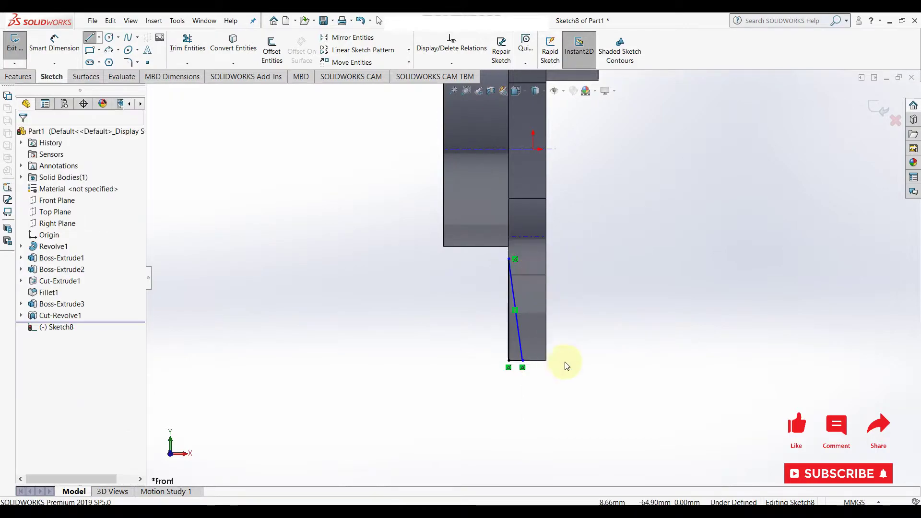
Dimension the triangle's bottom width and vertical offset to 3.00 mm each
key("d")
left_click(515, 362)
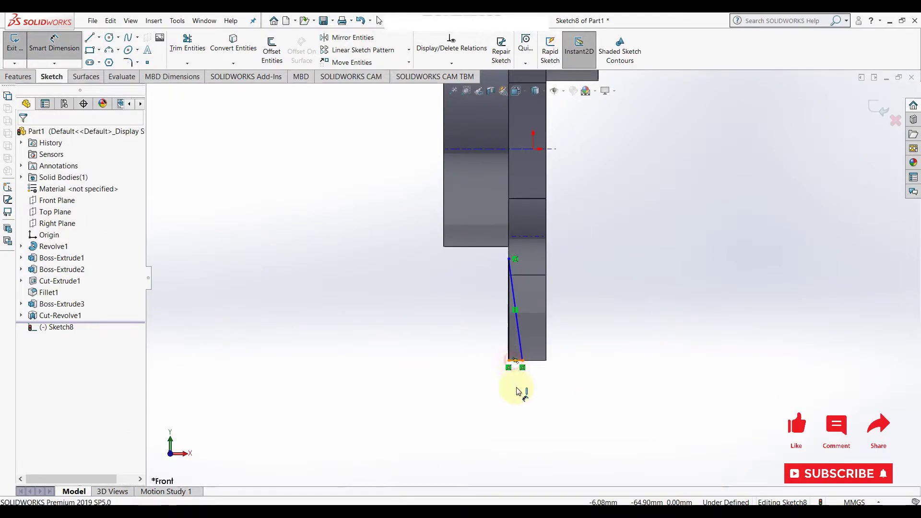
left_click(517, 394)
key("Return")
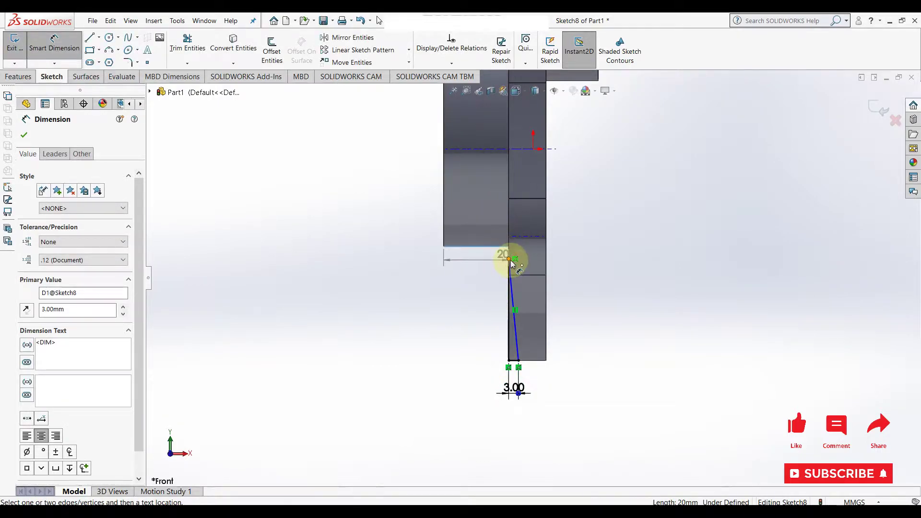
left_click(508, 259)
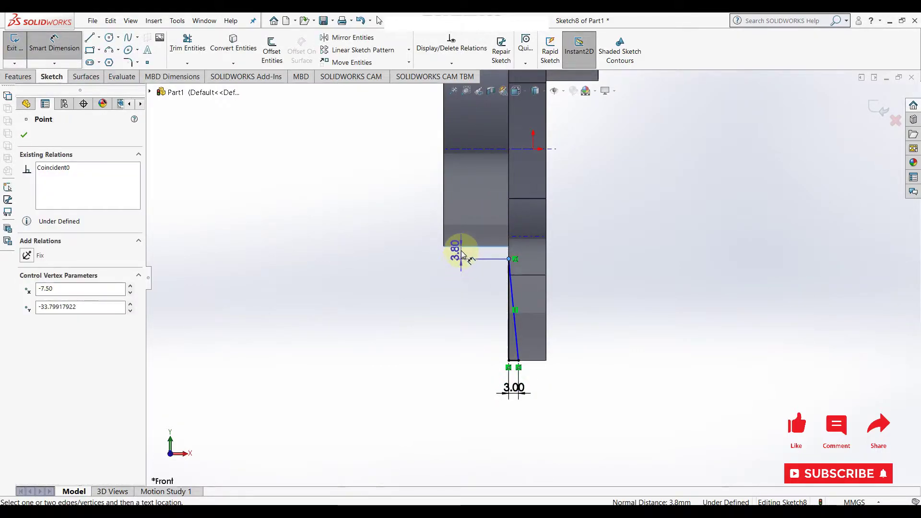
left_click(462, 255)
type("3")
key("Return")
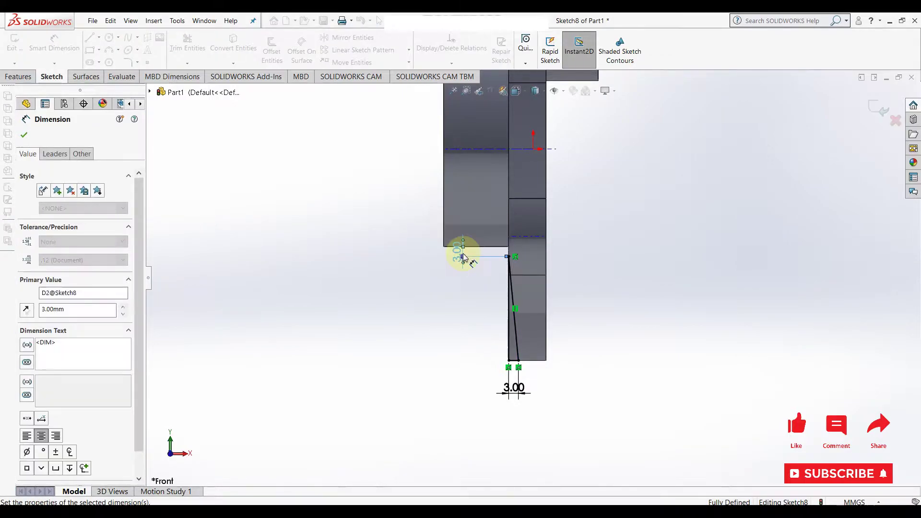
left_click(25, 136)
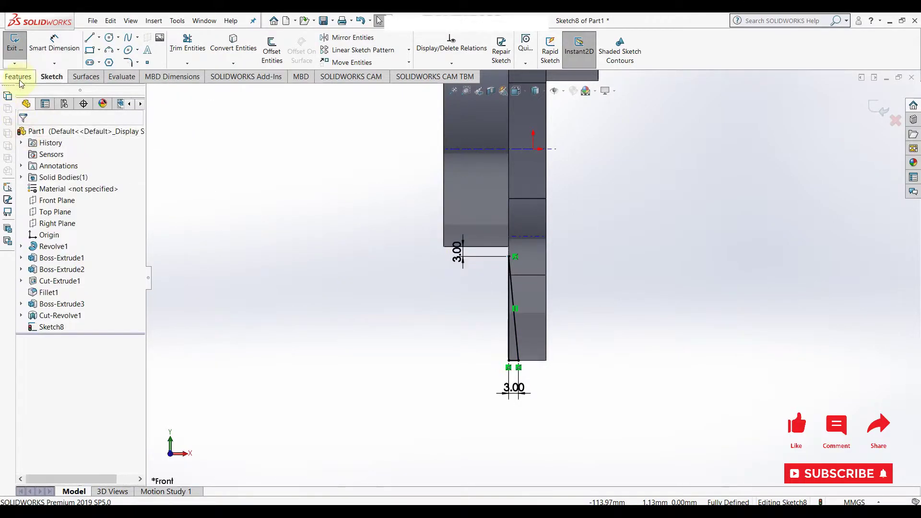
left_click(18, 76)
Revolve-cut the new triangle 360° around Axis<1> as Cut-Revolve2
left_click(20, 46)
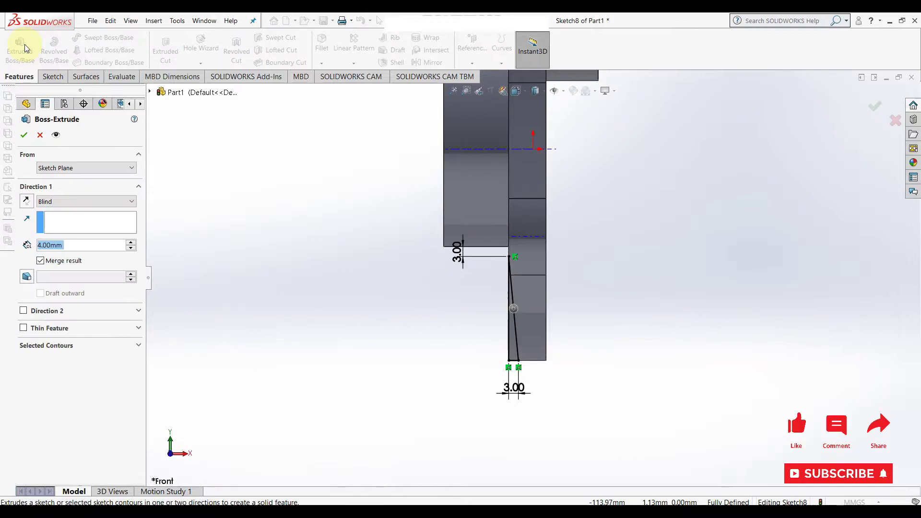
left_click(38, 132)
left_click(236, 53)
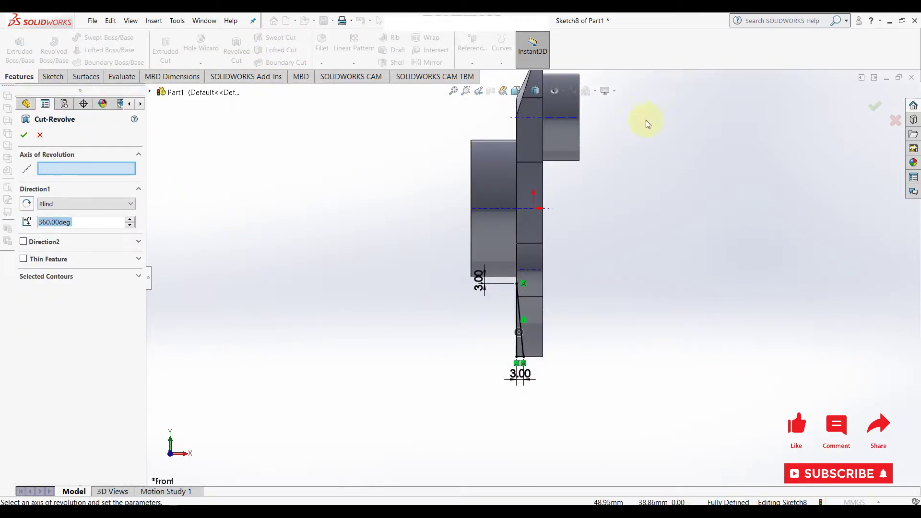
left_click(504, 208)
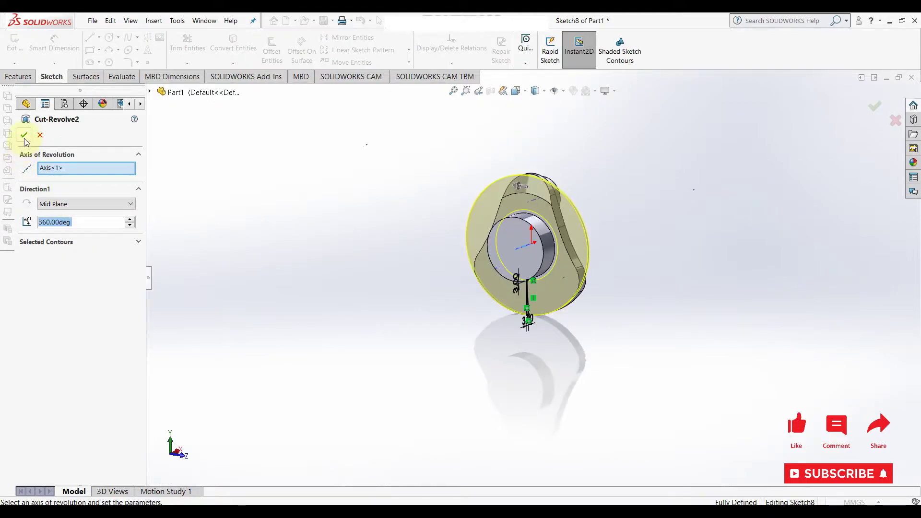
left_click(24, 136)
middle_click_drag(456, 346, 468, 325)
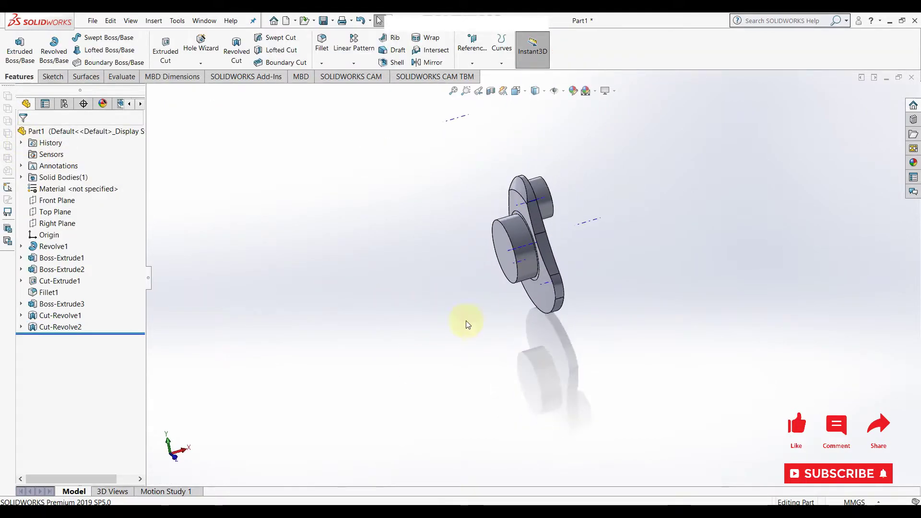
Hide the axis lines from the view
left_click(563, 90)
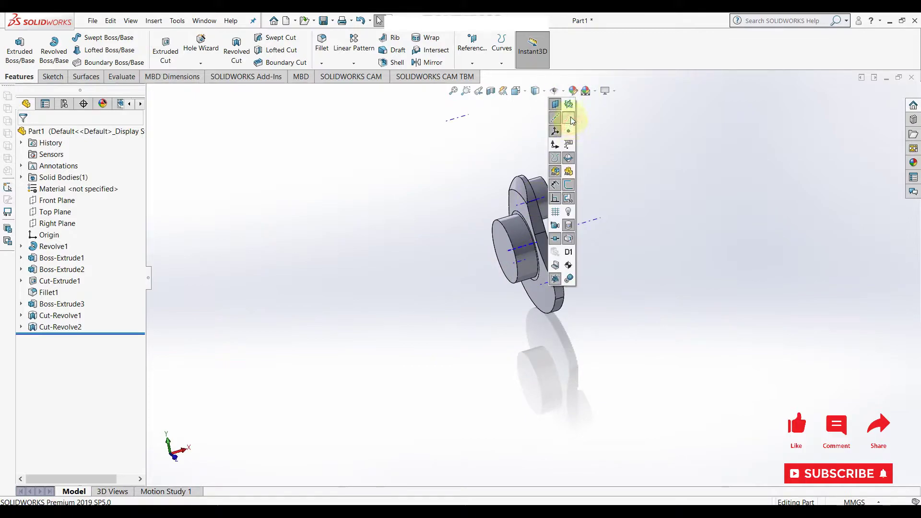
left_click(566, 131)
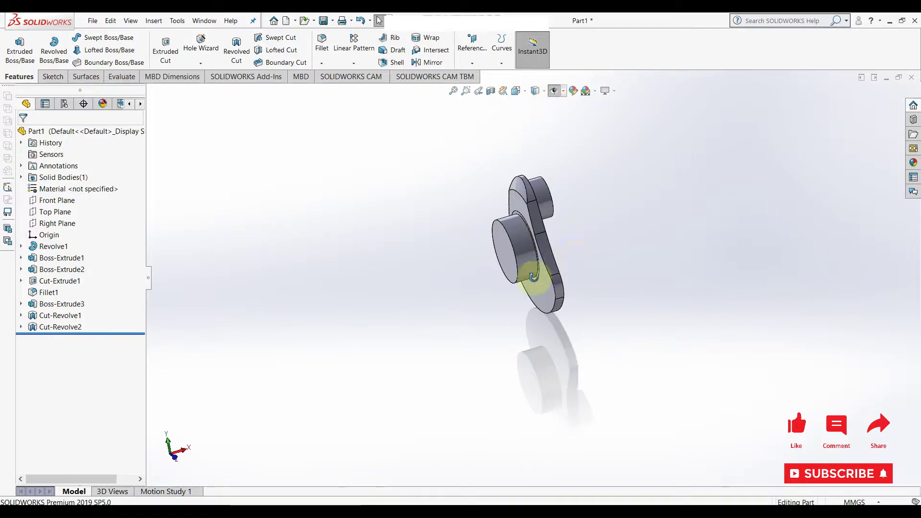
mouse_move(538, 278)
middle_mouse_down()
mouse_move(586, 343)
mouse_move(595, 343)
middle_mouse_up()
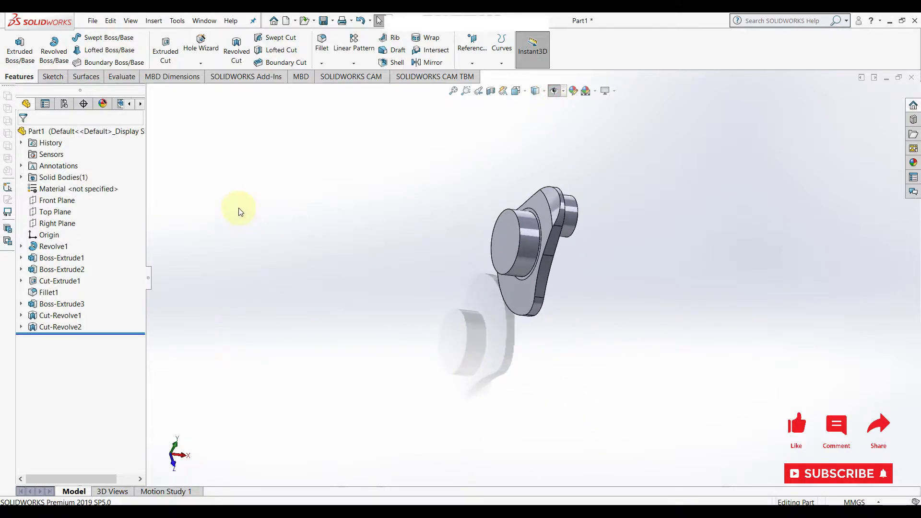
Start a sketch on the Front Plane, face it, and draw two lines at the part's bottom corner
left_click(61, 204)
left_click(78, 187)
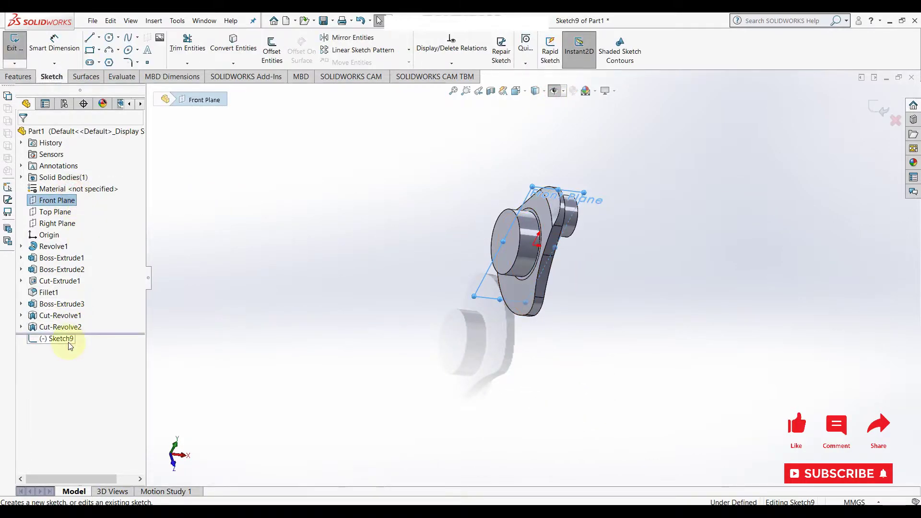
left_click(93, 320)
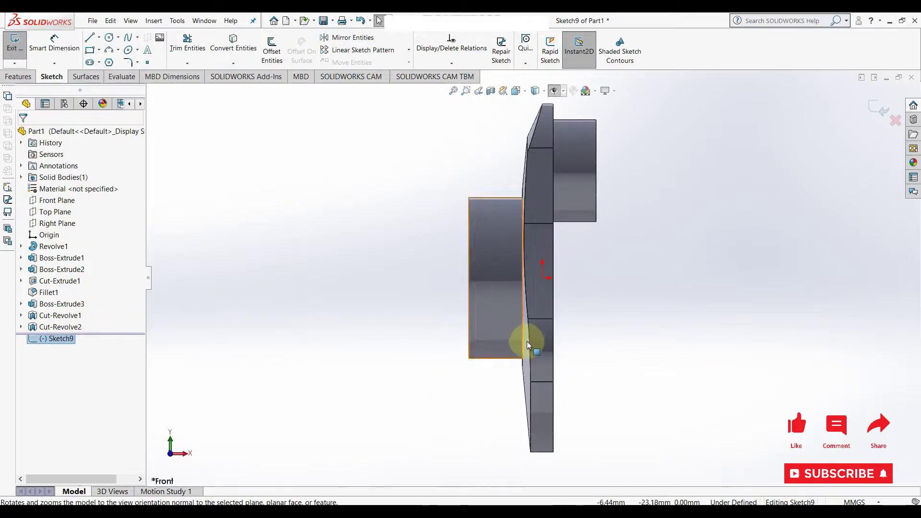
key("l")
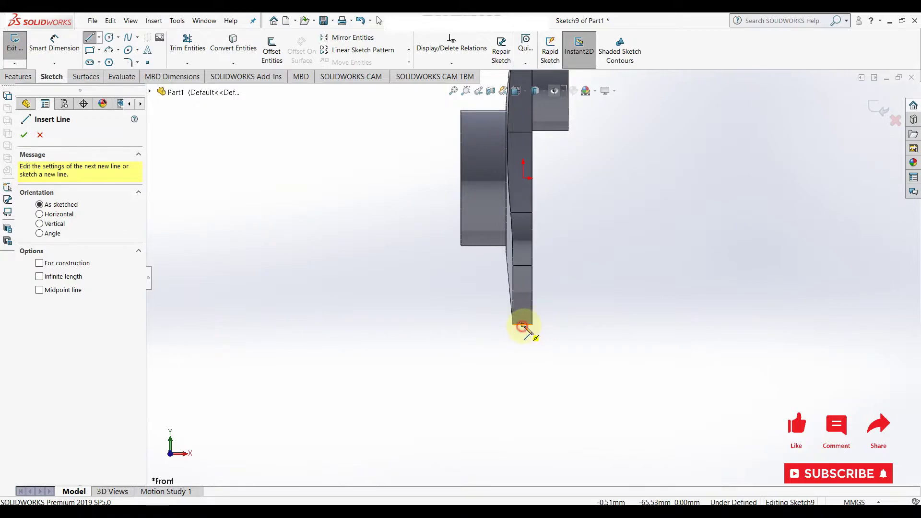
left_click(523, 326)
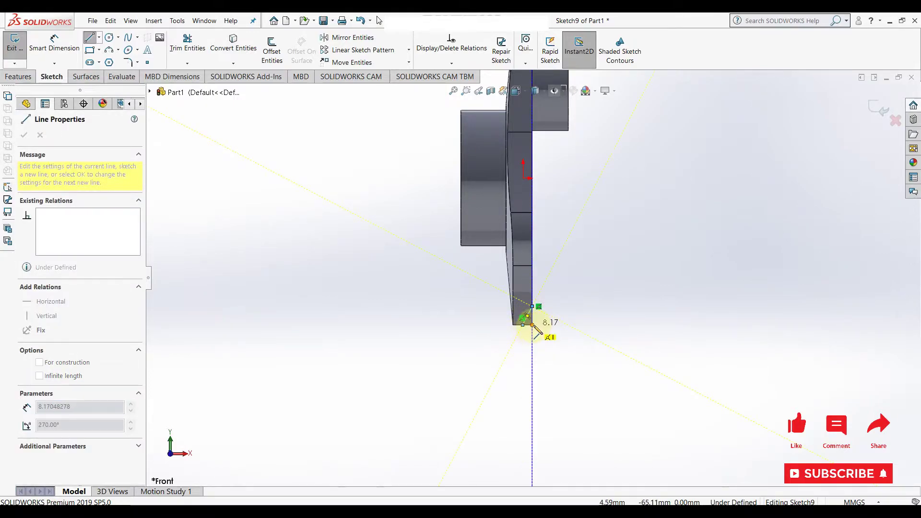
left_click(532, 306)
right_click(563, 329)
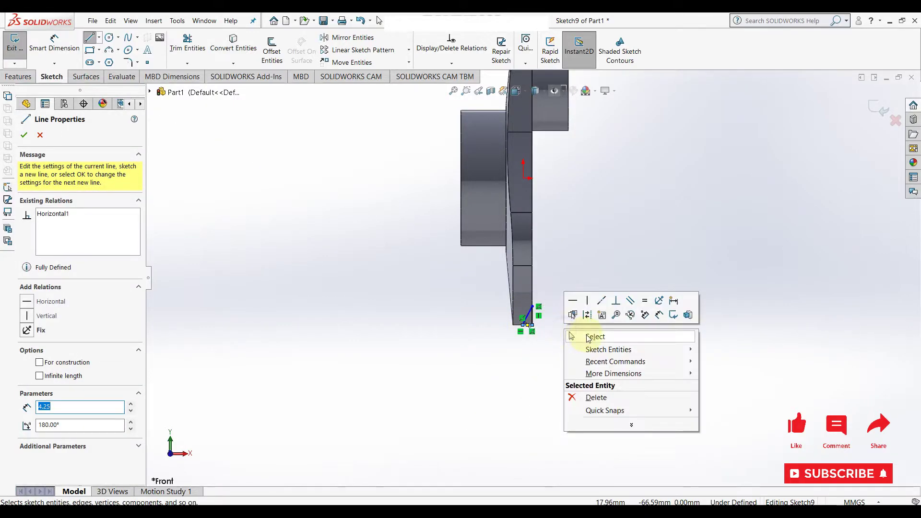
left_click(588, 336)
Add an Equal relation so the two corner lines have the same length
scroll(586, 335, "down", 3)
left_click_drag(466, 329, 455, 277)
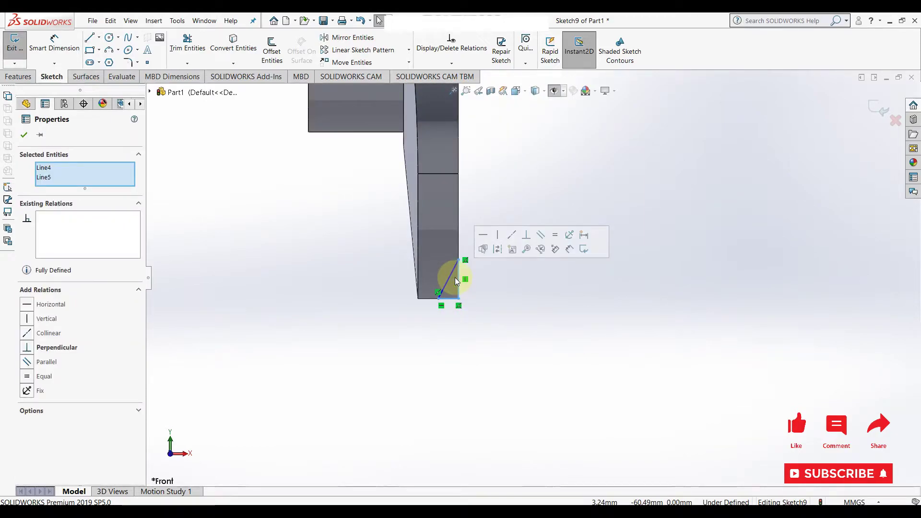
left_click(555, 234)
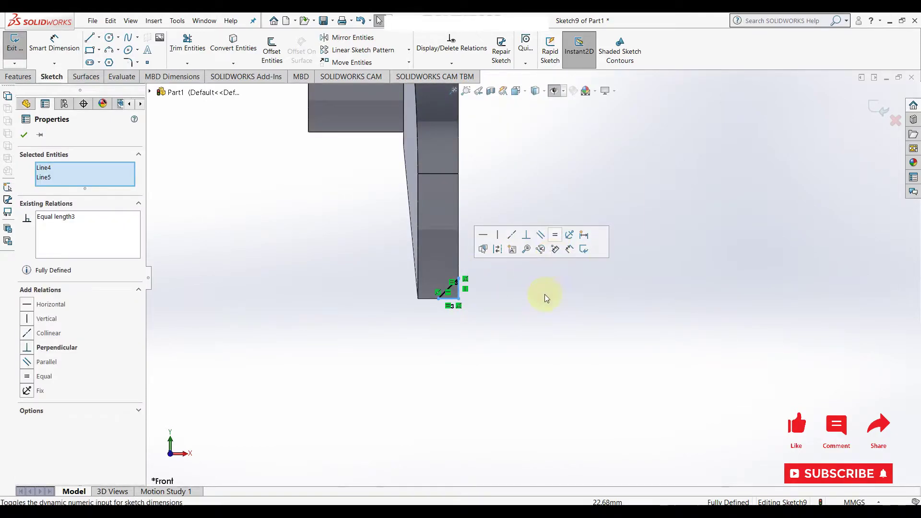
left_click(24, 135)
scroll(571, 358, "up", 2)
scroll(538, 230, "up", 1)
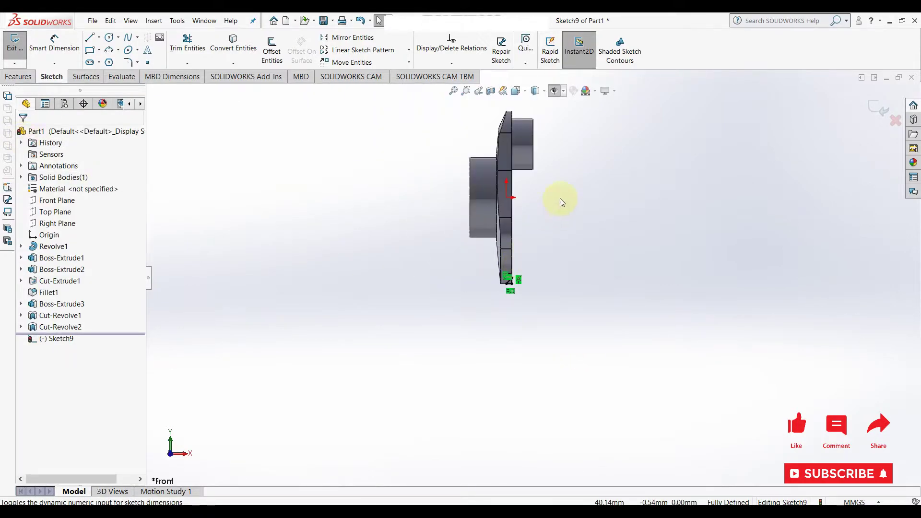
scroll(560, 198, "down", 3)
Exit Sketch9, start a revolved cut, and display the temporary axes
left_click(12, 42)
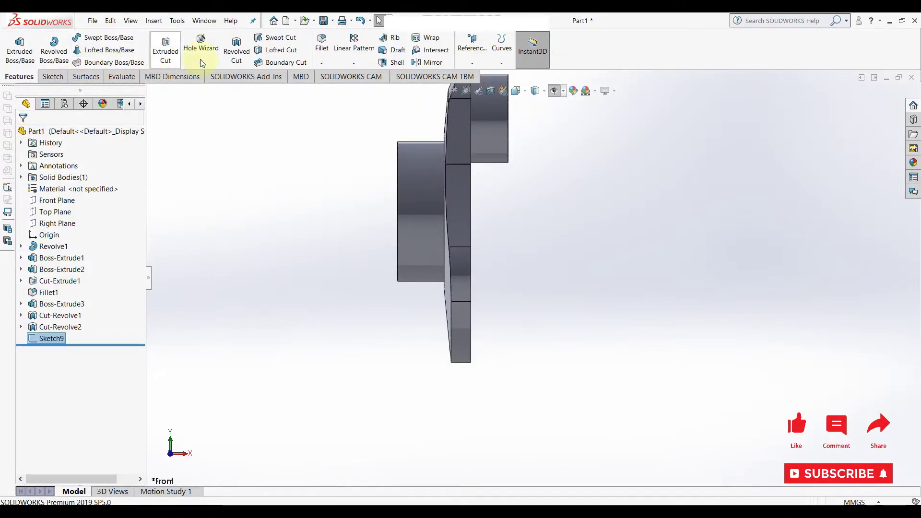
left_click(241, 52)
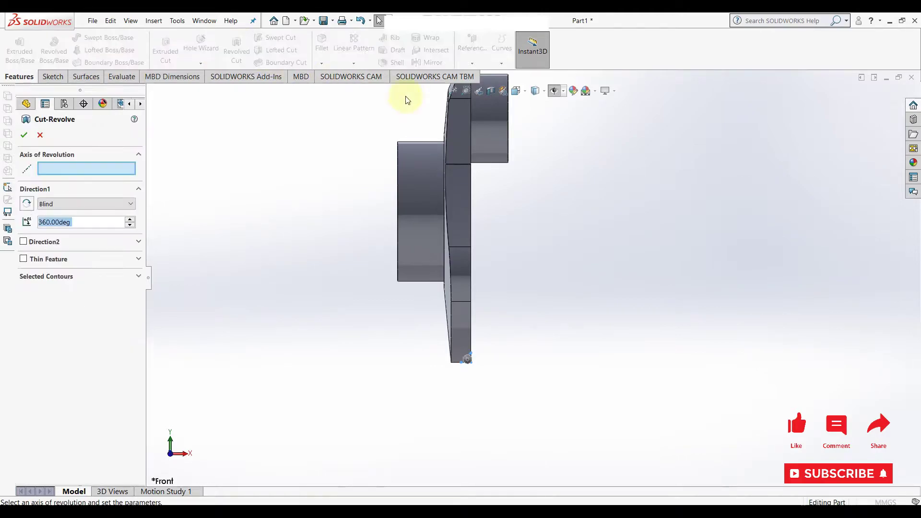
left_click(564, 92)
left_click(554, 95)
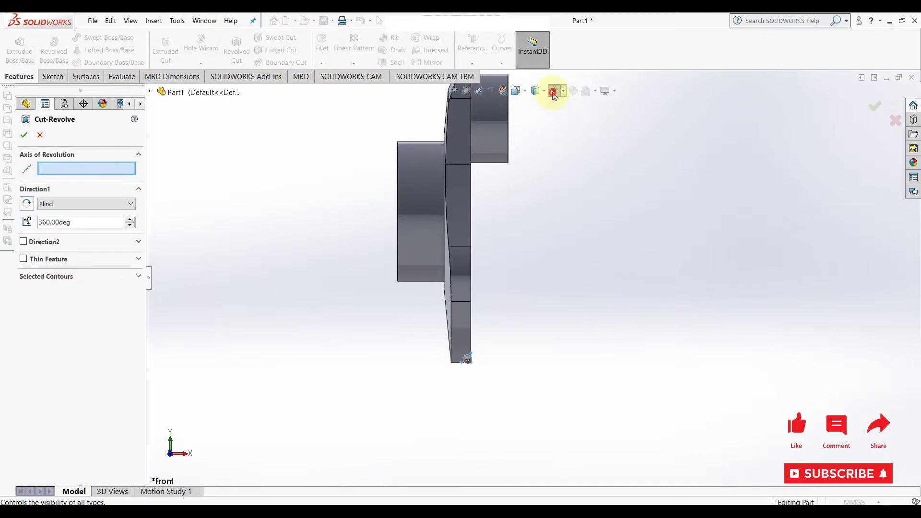
left_click(565, 92)
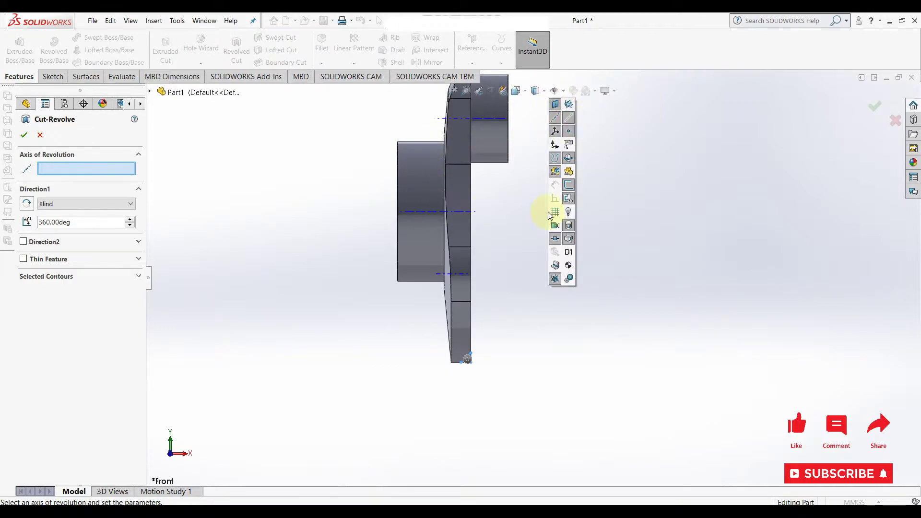
left_click(63, 168)
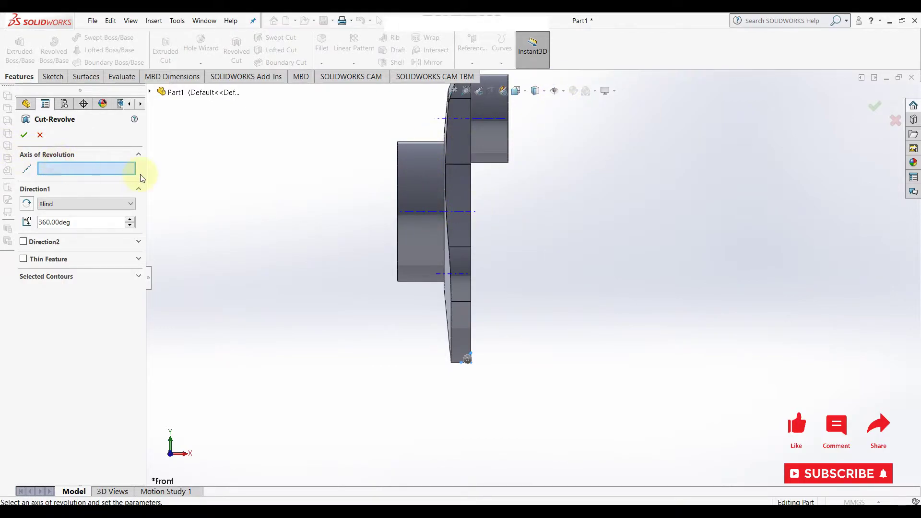
Revolve-cut Sketch9 about Axis<1>, Mid Plane at 180°
left_click(445, 211)
left_click(70, 207)
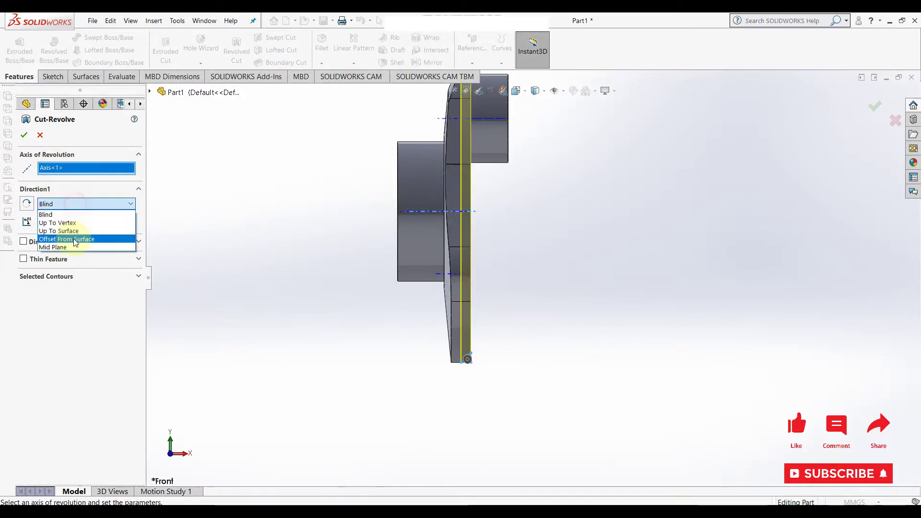
left_click(73, 246)
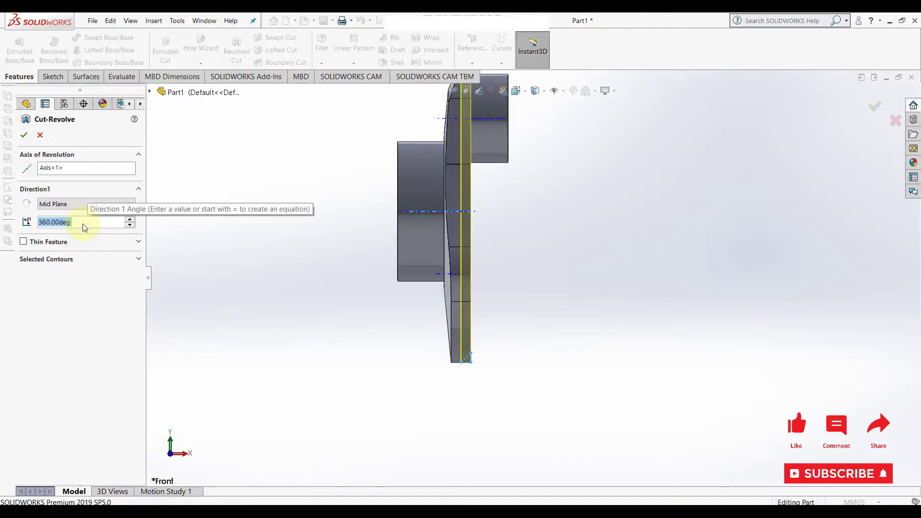
type("180")
key("Return")
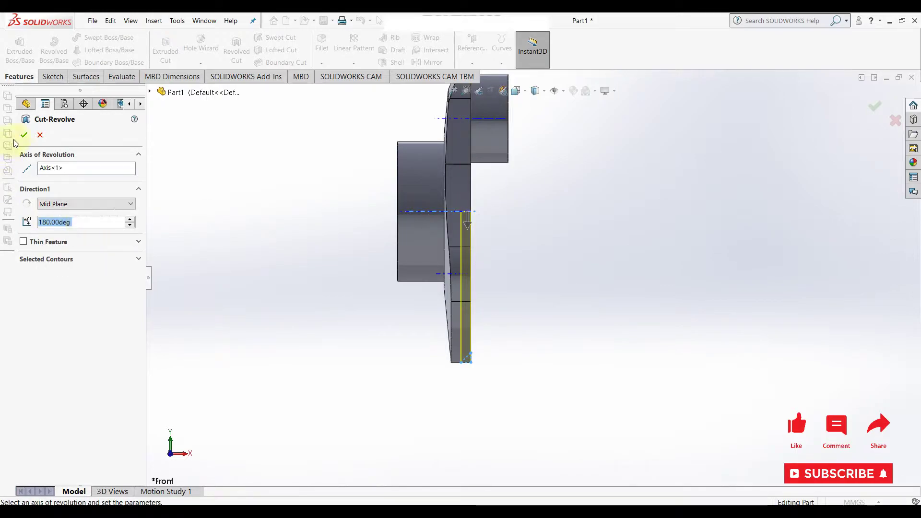
left_click(23, 136)
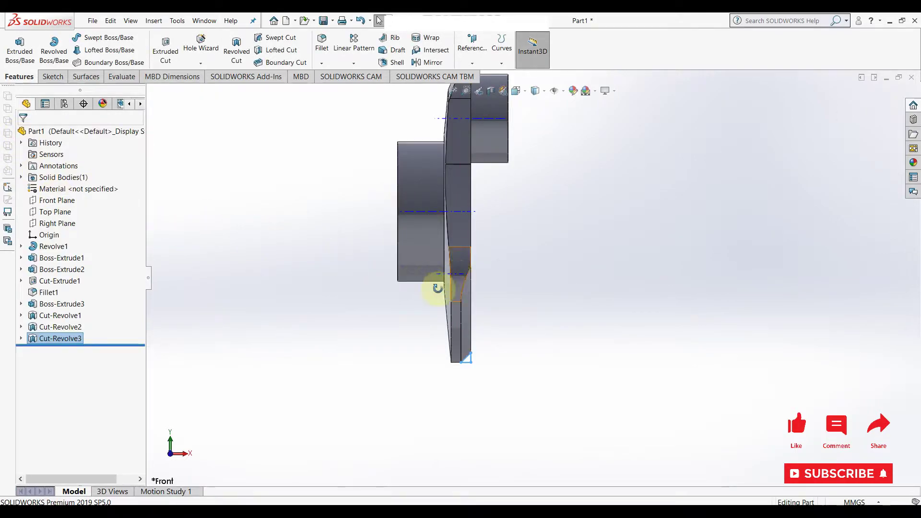
Orbit the cut part into view and hide the axes again
middle_click_drag(436, 290, 453, 330)
scroll(431, 279, "up", 3)
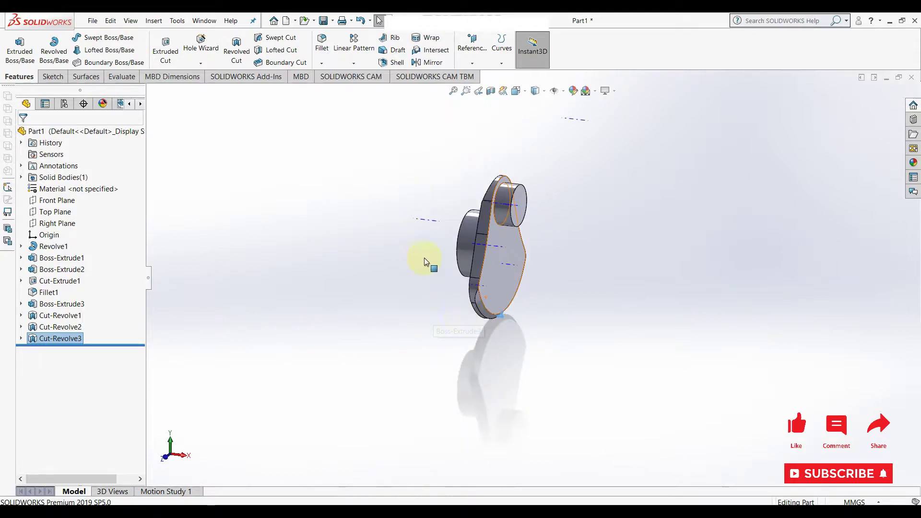
left_click(621, 246)
left_click(558, 90)
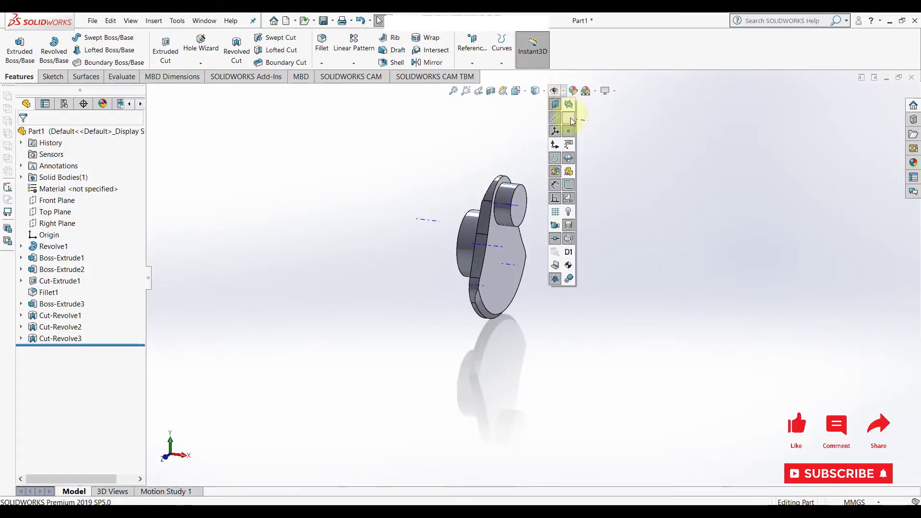
mouse_move(627, 206)
middle_mouse_down()
mouse_move(605, 323)
mouse_move(524, 335)
mouse_move(555, 271)
mouse_move(506, 384)
mouse_move(548, 395)
middle_mouse_up()
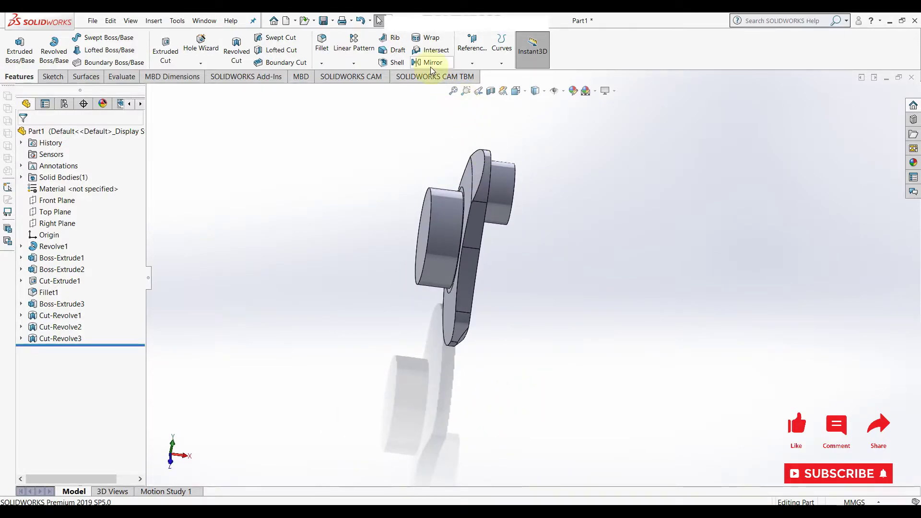
Mirror the crankshaft body across the journal's end face to add a second web and journal
left_click(429, 64)
middle_click_drag(297, 272, 261, 268)
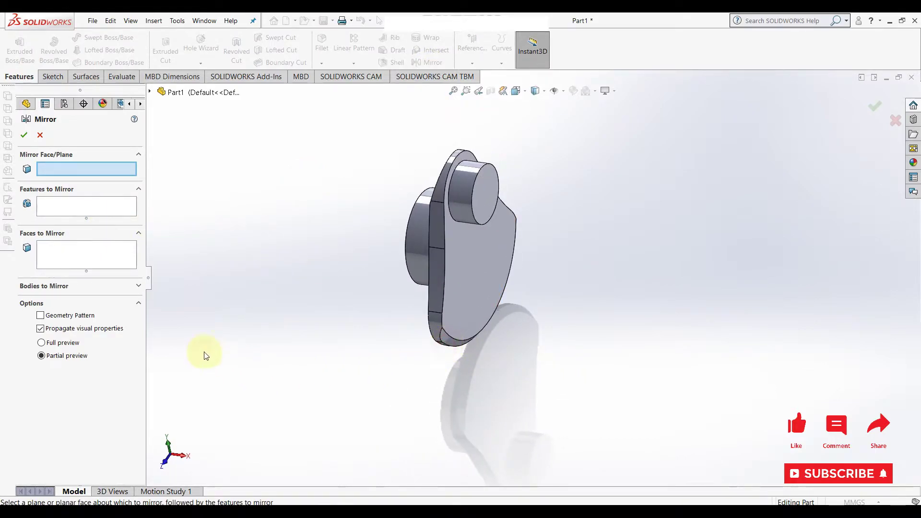
left_click(48, 286)
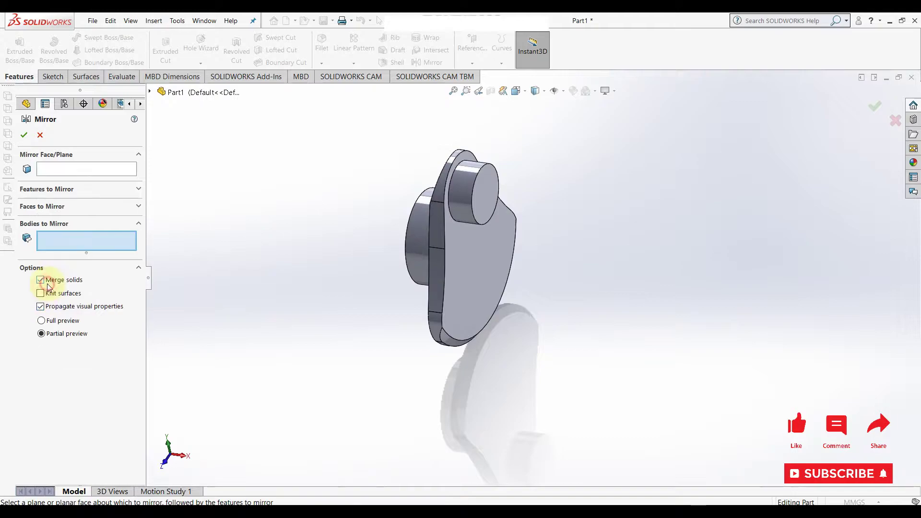
left_click(479, 258)
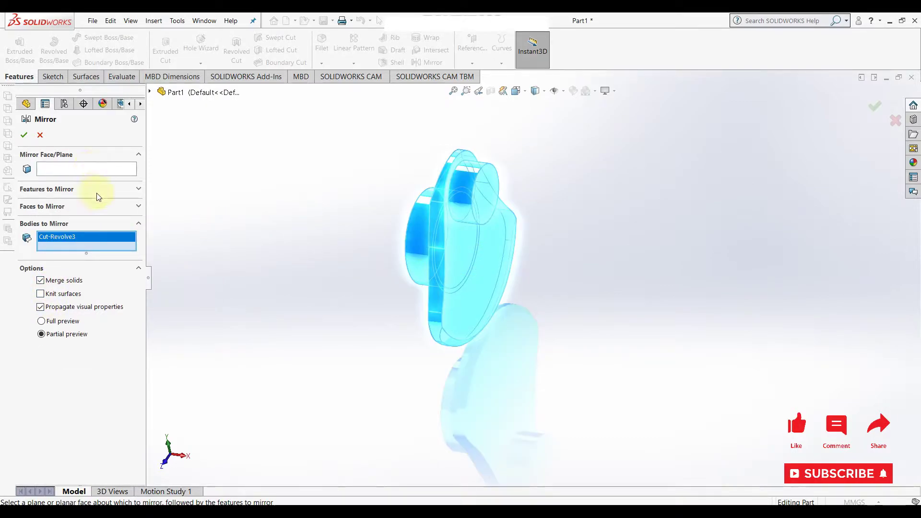
left_click(99, 171)
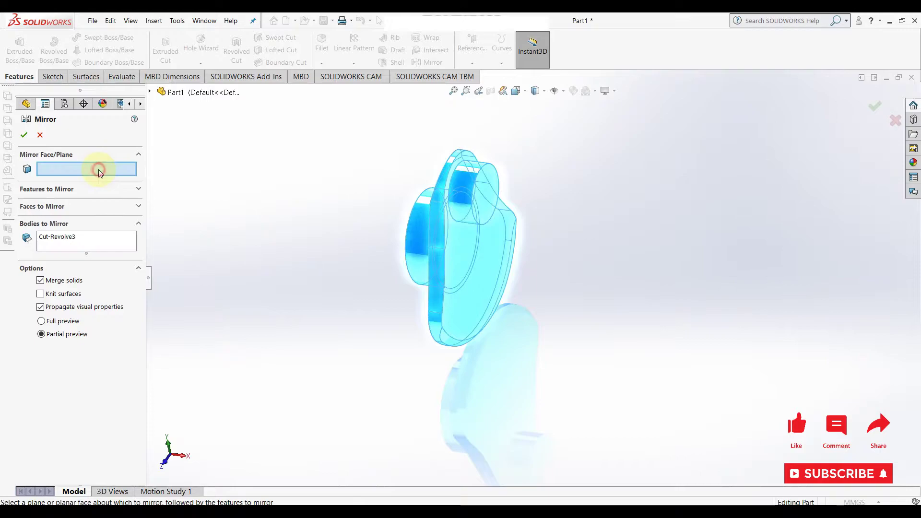
left_click(490, 197)
mouse_move(419, 270)
middle_mouse_down()
mouse_move(452, 256)
mouse_move(460, 262)
mouse_move(428, 262)
middle_mouse_up()
left_click(25, 137)
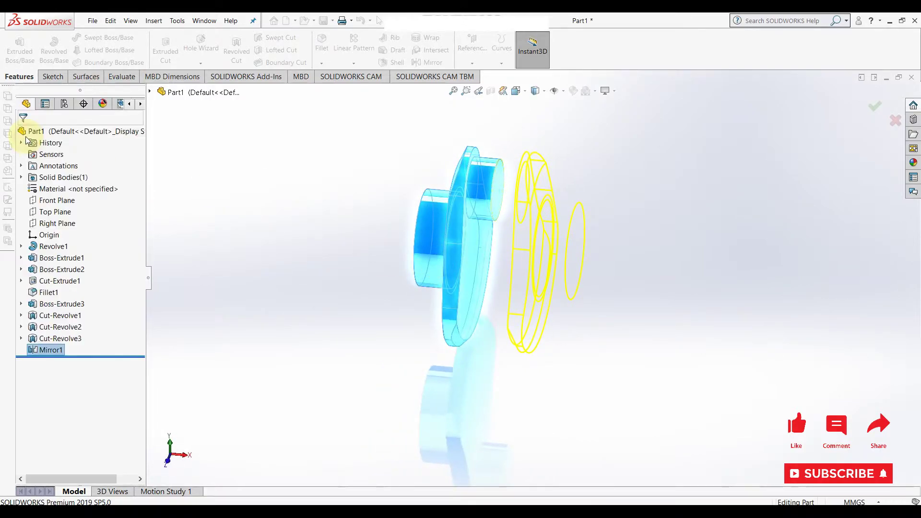
mouse_move(421, 362)
middle_mouse_down()
mouse_move(520, 278)
mouse_move(427, 318)
mouse_move(405, 350)
middle_mouse_up()
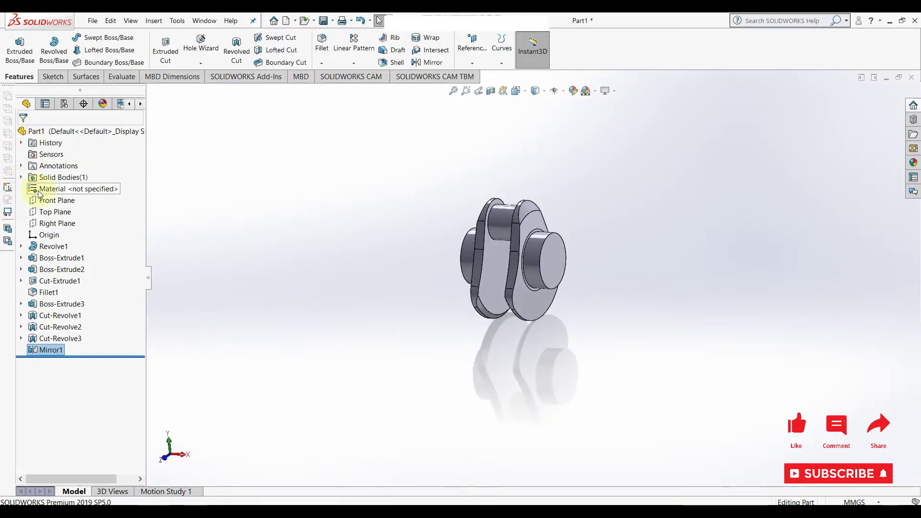
left_click(55, 201)
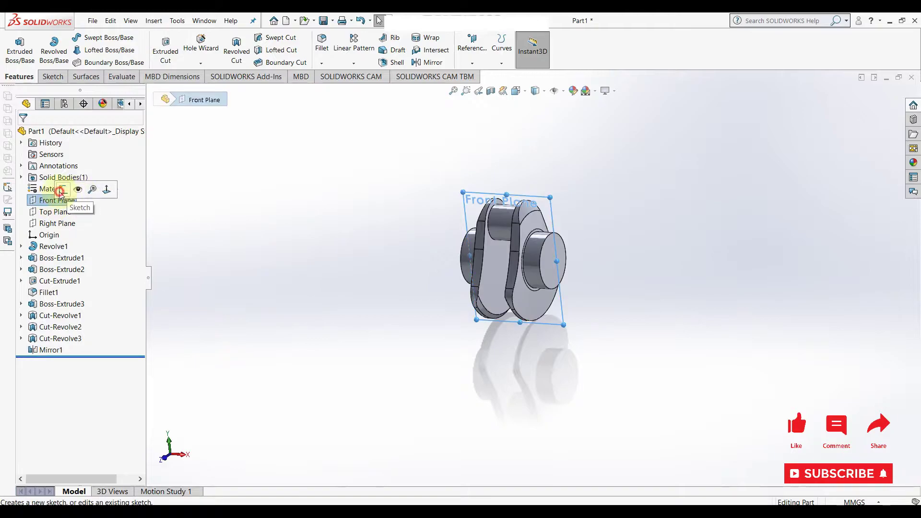
Start a sketch on the Front Plane with a line across the crankpin between the webs
left_click(67, 190)
left_click(95, 350)
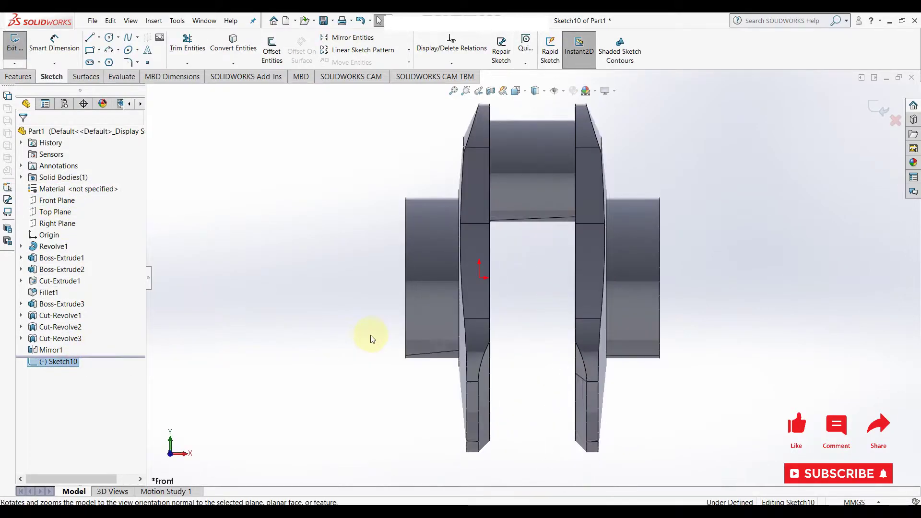
key("l")
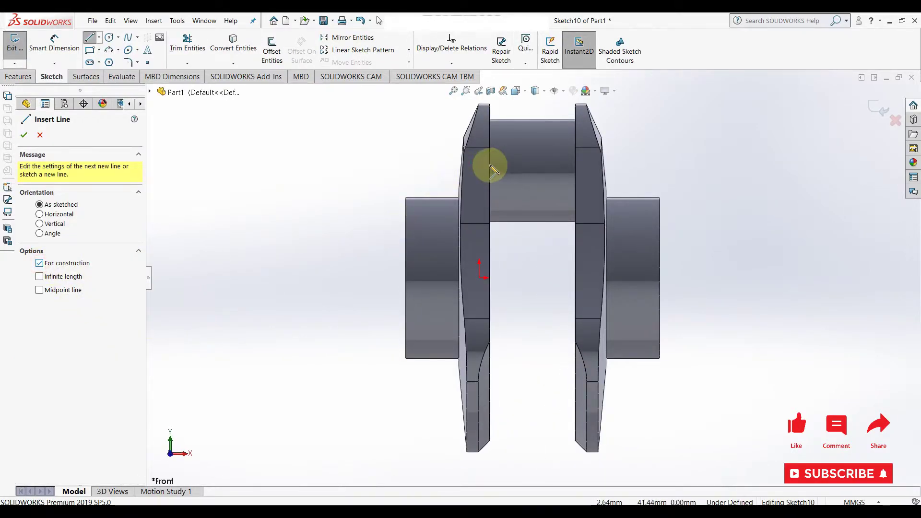
left_click(489, 171)
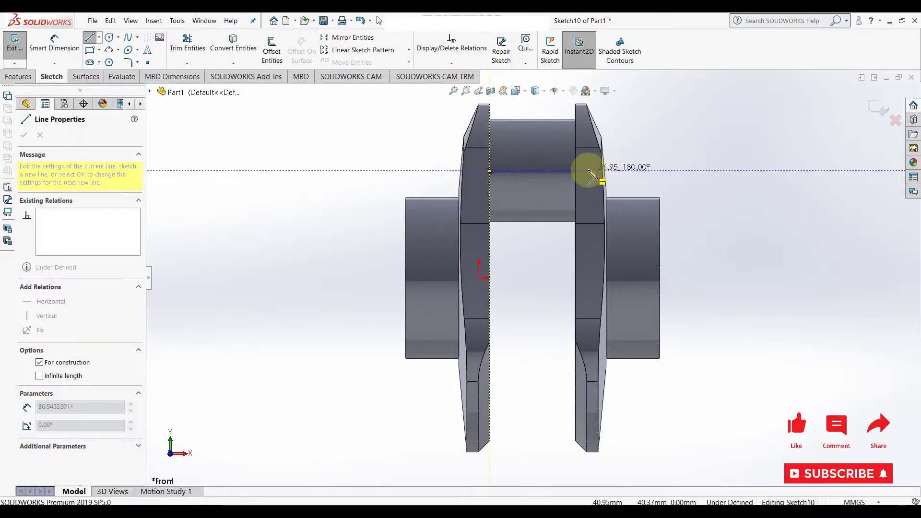
left_click(575, 171)
right_click(576, 172)
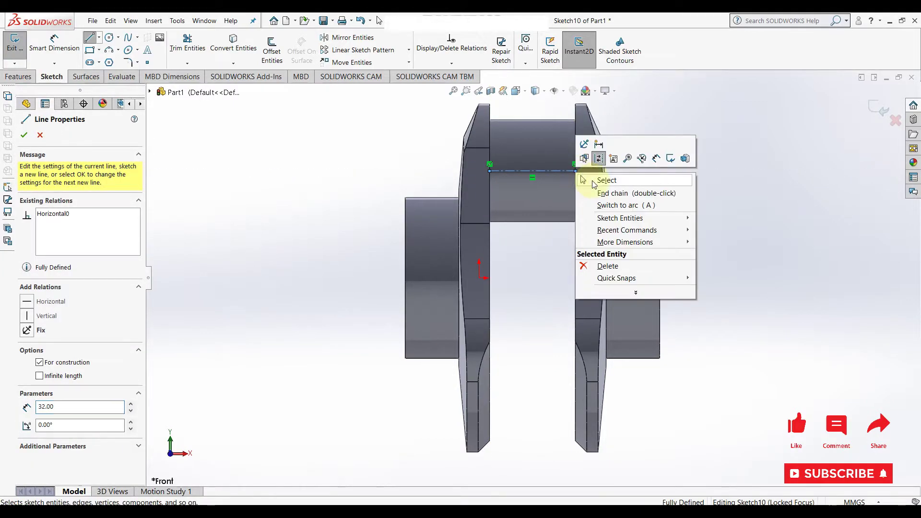
left_click(592, 181)
Draw two circles centred on the line and dimension one to Ø4 mm
key("c")
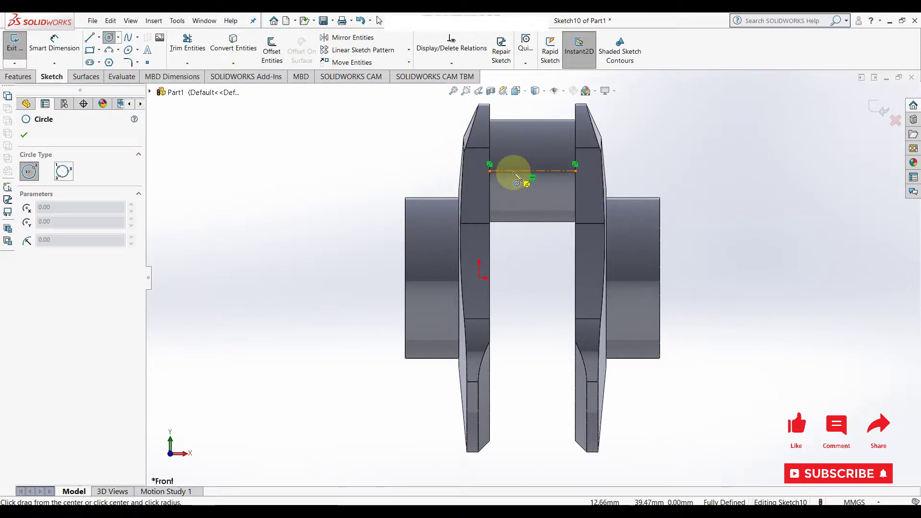
left_click(516, 171)
left_click(520, 168)
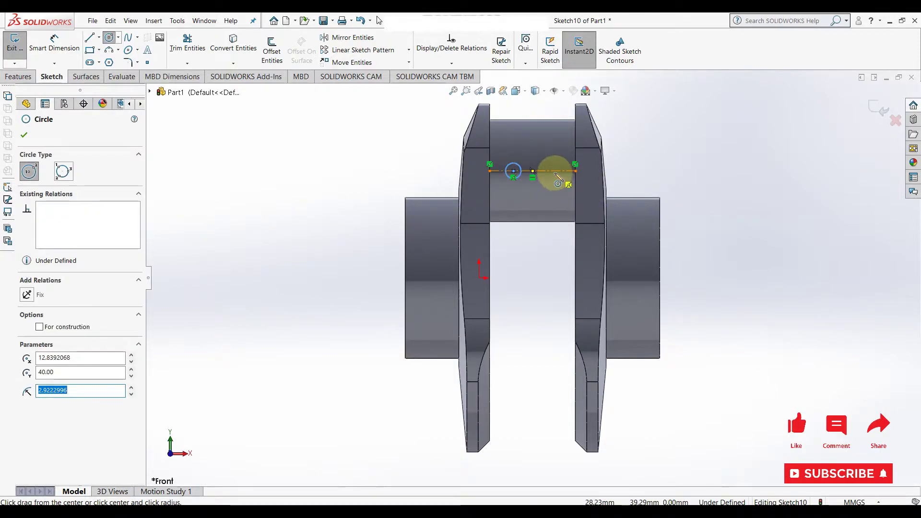
left_click(549, 171)
left_click(557, 165)
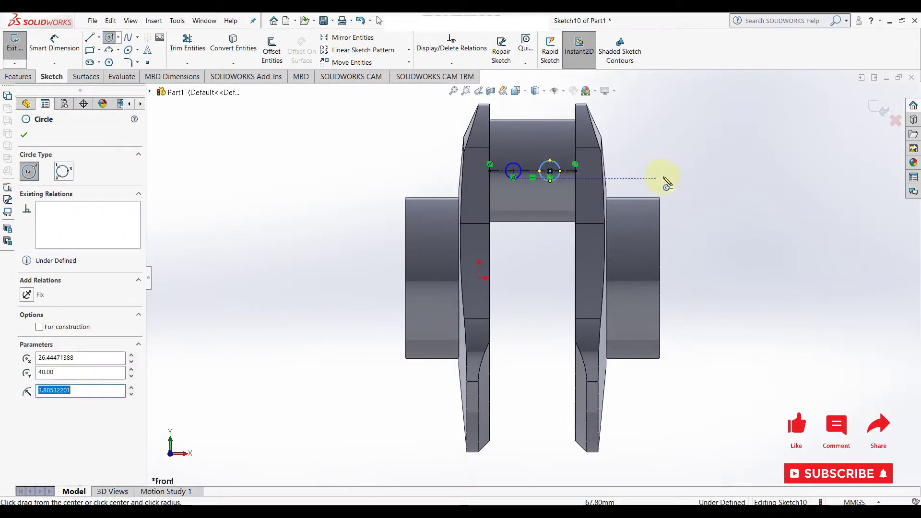
right_click_drag(664, 179, 660, 123)
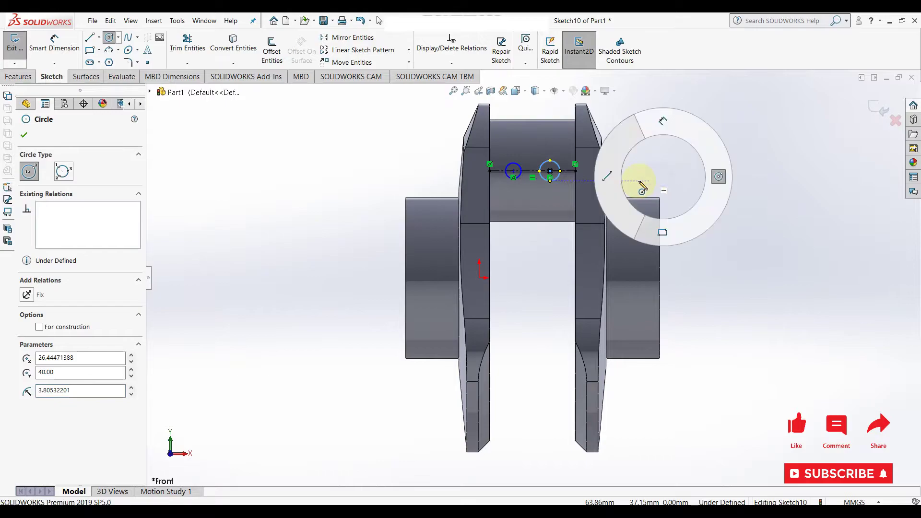
left_click(558, 167)
left_click(646, 143)
type("4")
key("Return")
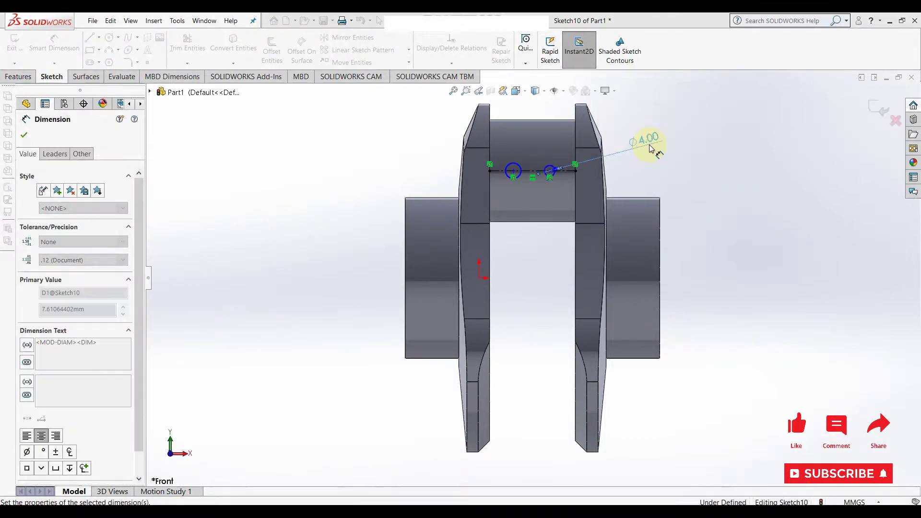
key("Escape")
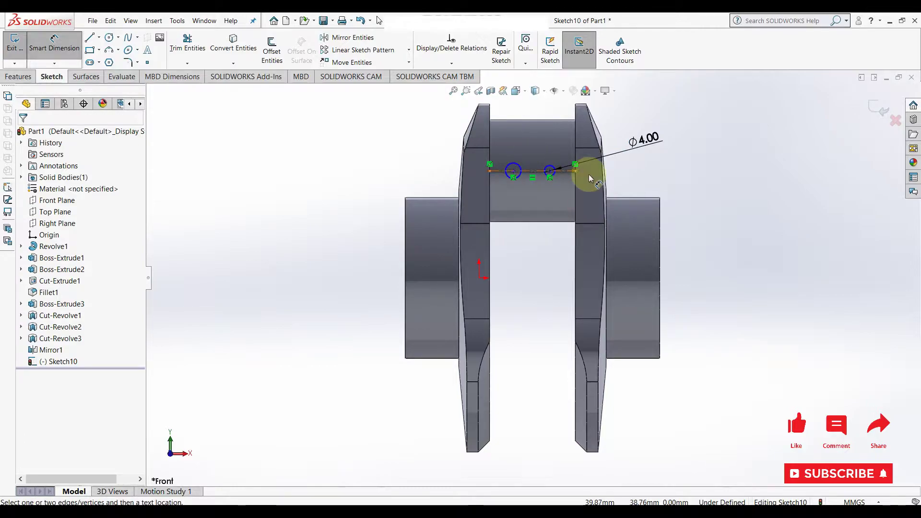
key("Escape")
Make the two circles equal in size
left_click_drag(562, 189, 514, 160)
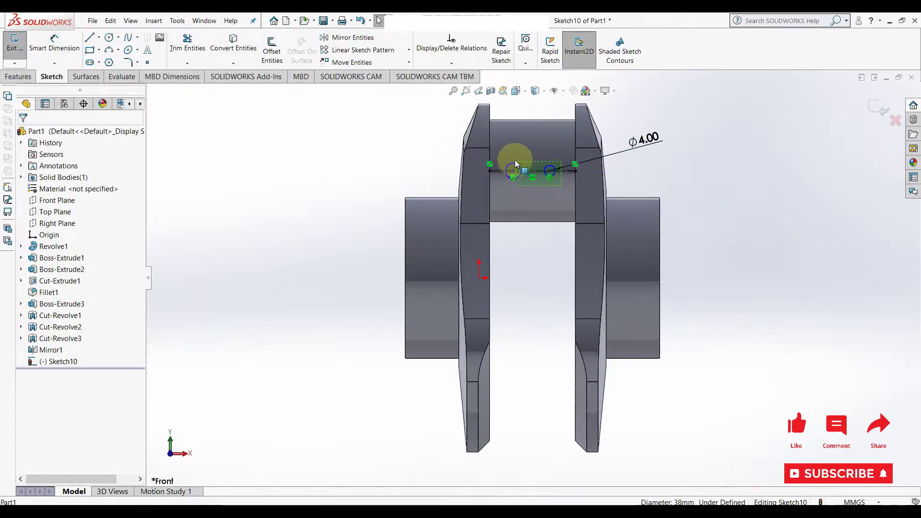
left_click(773, 172)
left_click_drag(560, 188, 514, 153)
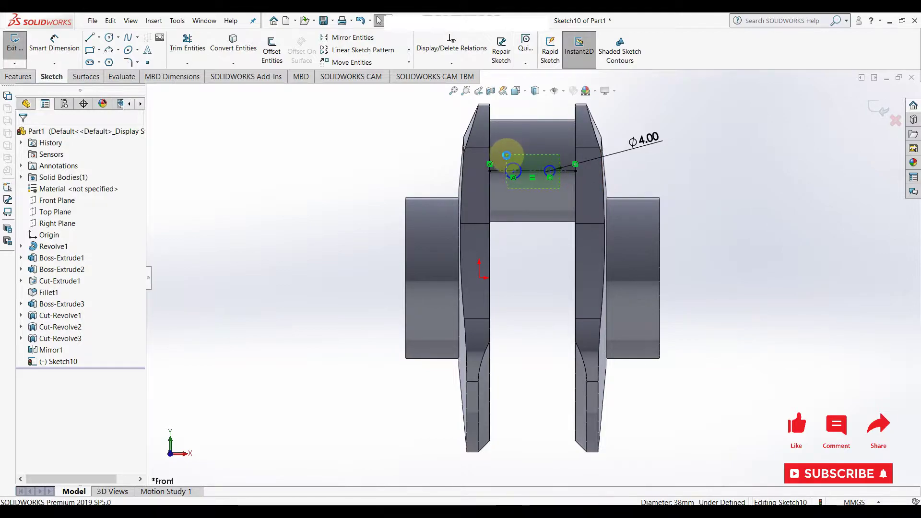
left_click(762, 192)
left_click(555, 178)
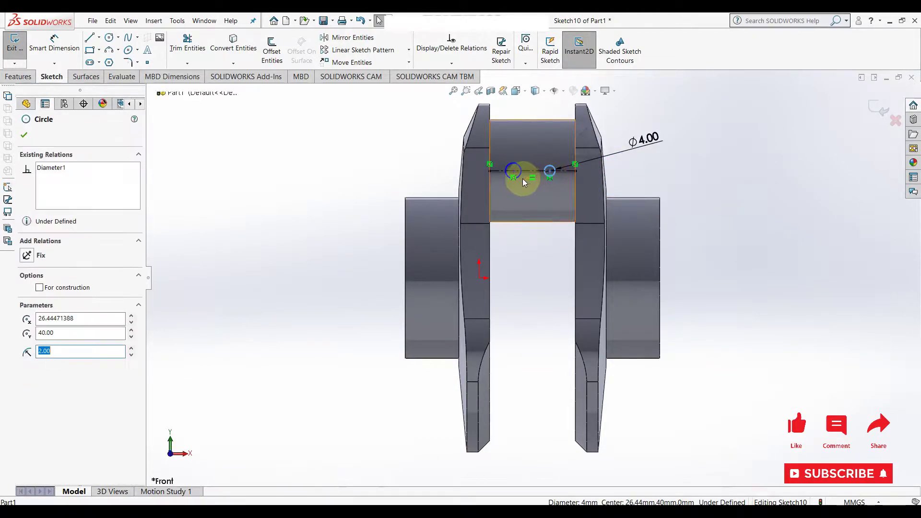
left_click(518, 178, "ctrl")
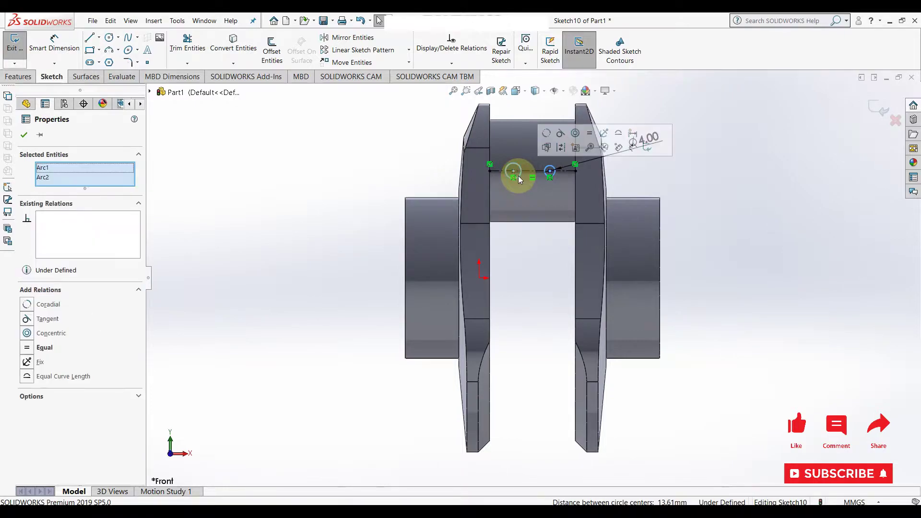
left_click(697, 205)
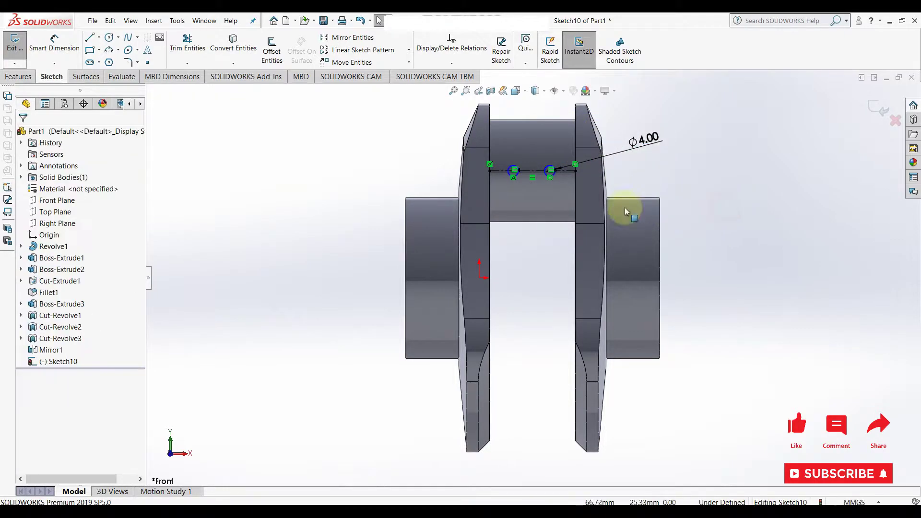
Dimension the circle centres 15 mm apart and the first circle 8.5 mm from the line's end
left_click(19, 76)
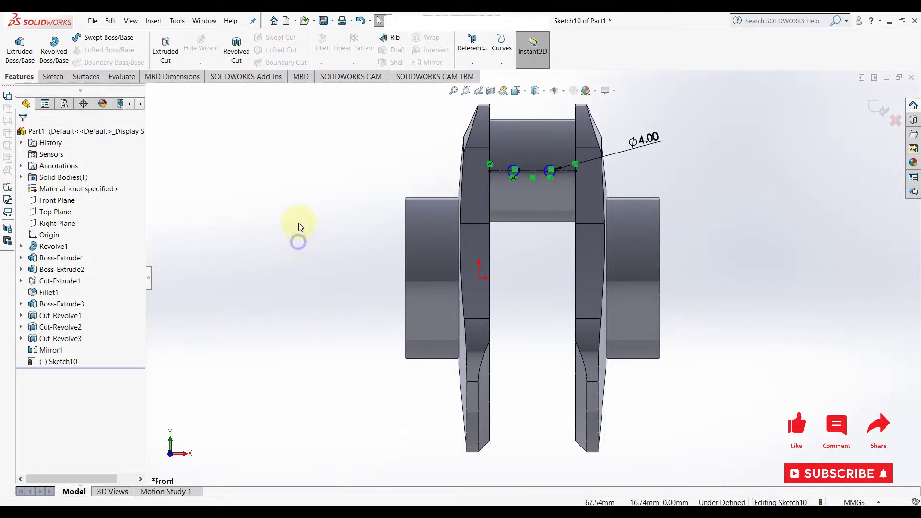
scroll(516, 169, "down", 1)
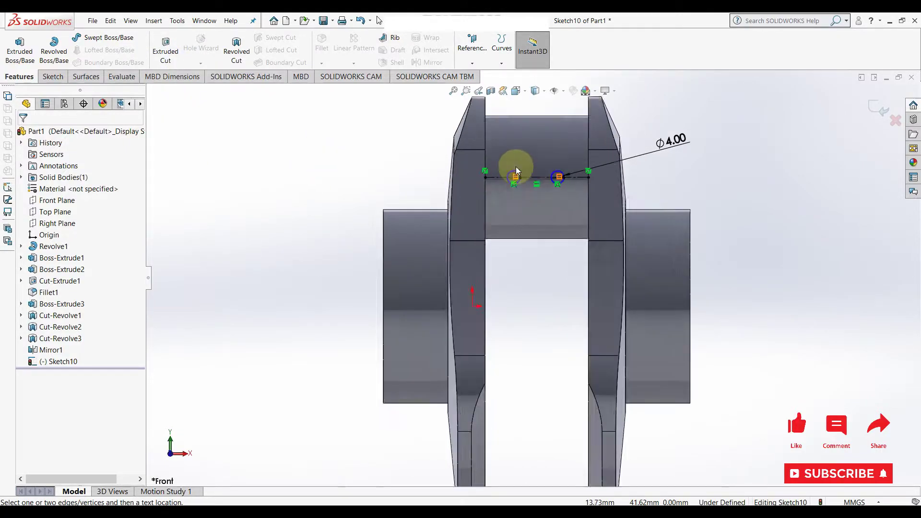
scroll(516, 166, "down", 2)
left_click(514, 206)
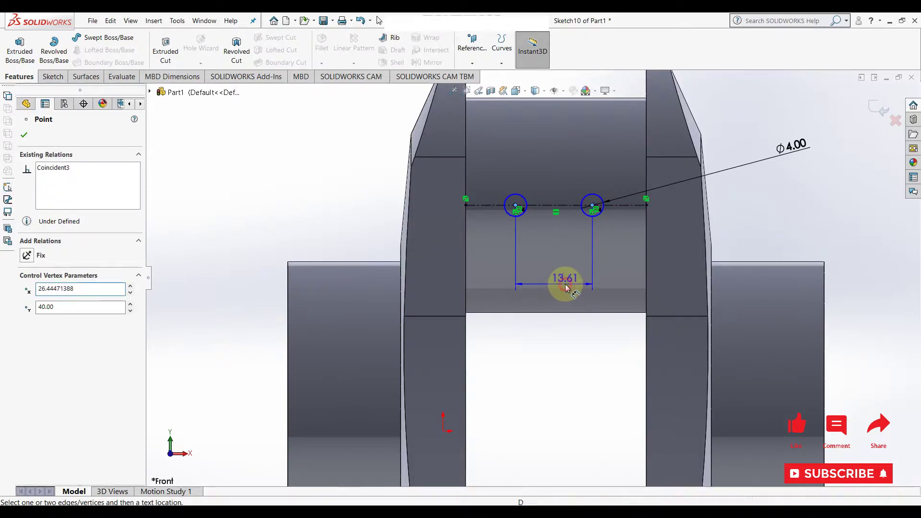
left_click(565, 283)
type("15")
key("Return")
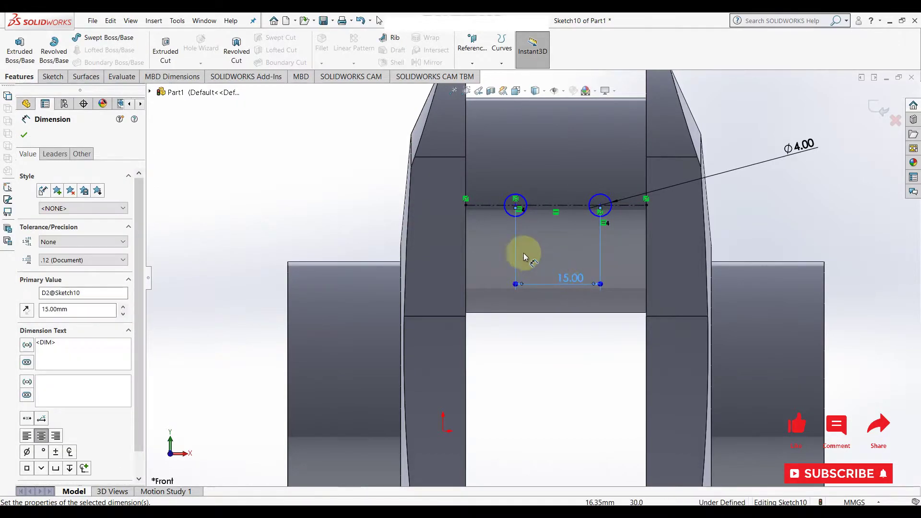
left_click(466, 206)
left_click(515, 205)
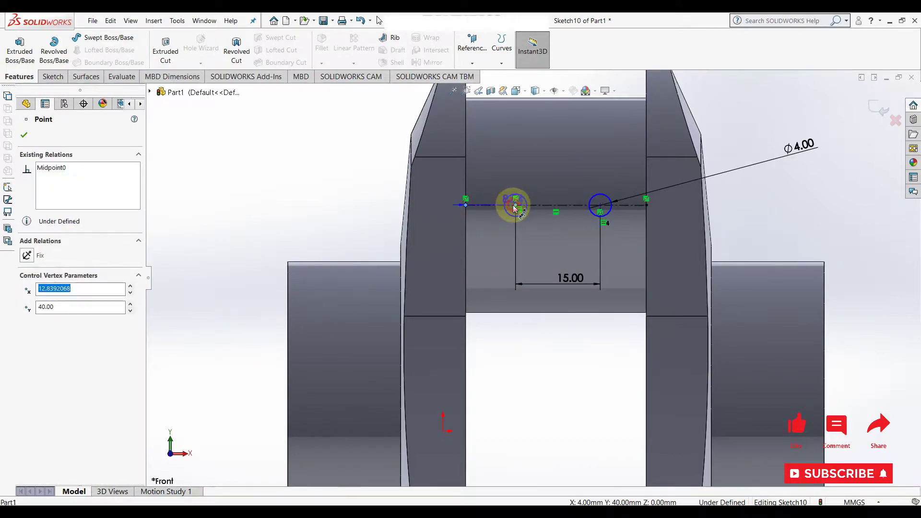
left_click(486, 136)
type("8.5")
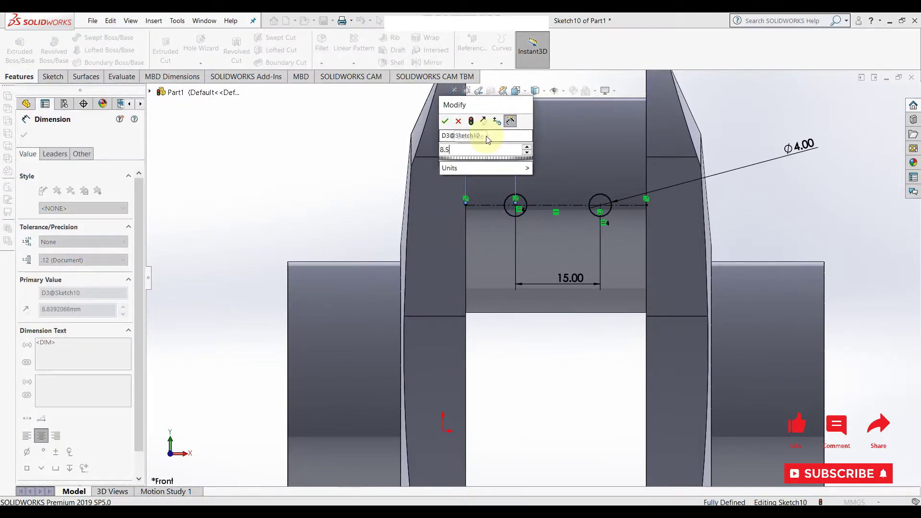
key("Return")
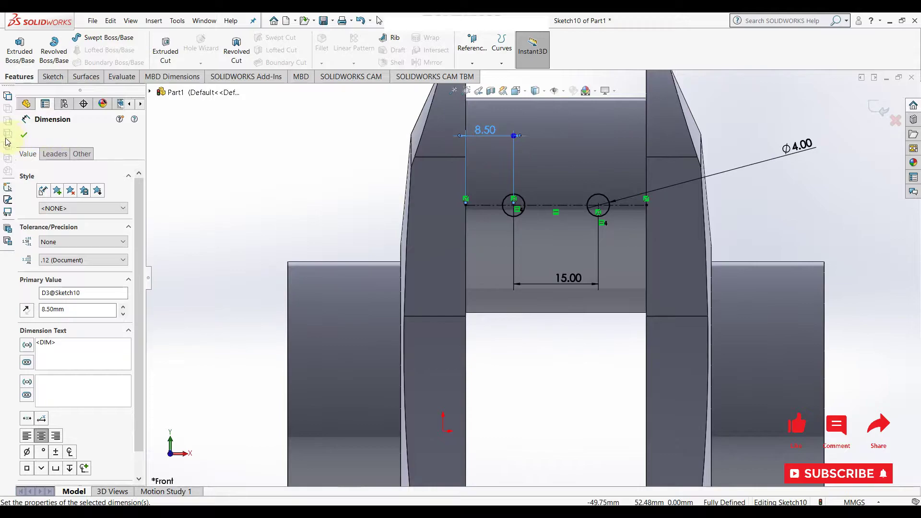
left_click(24, 135)
Extrude-cut the two Ø4 mm circles Through All - Both across the crankpin
left_click(166, 51)
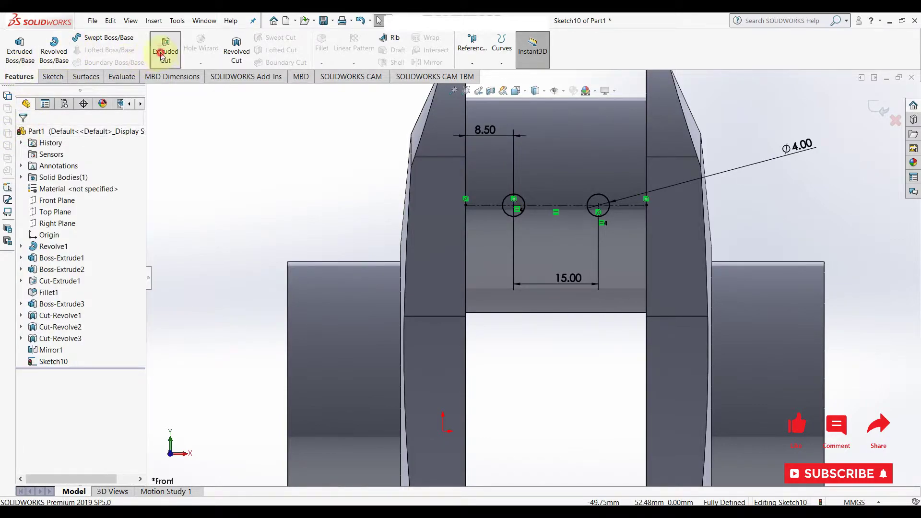
left_click(66, 201)
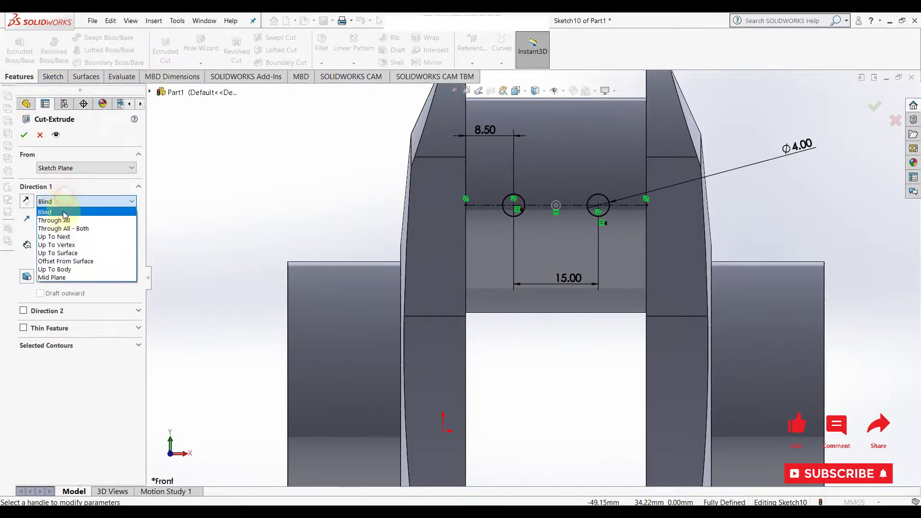
key("z")
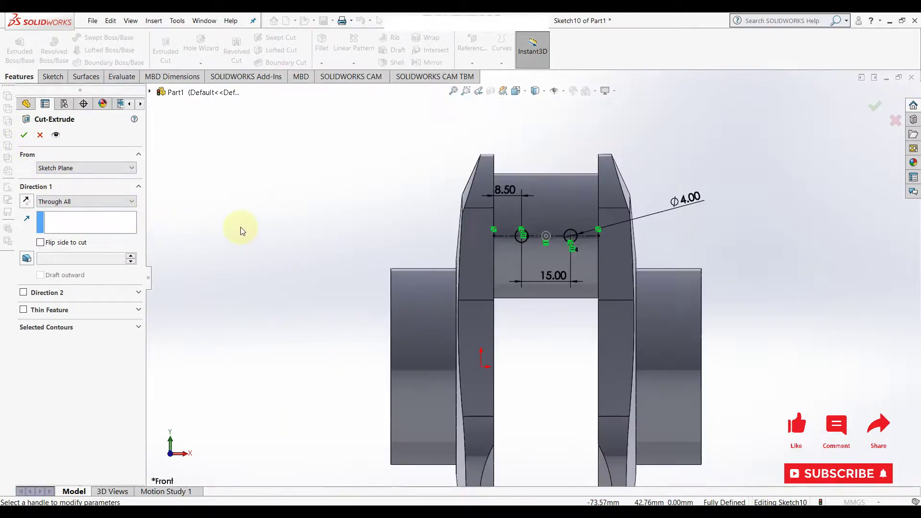
middle_click_drag(285, 225, 180, 264)
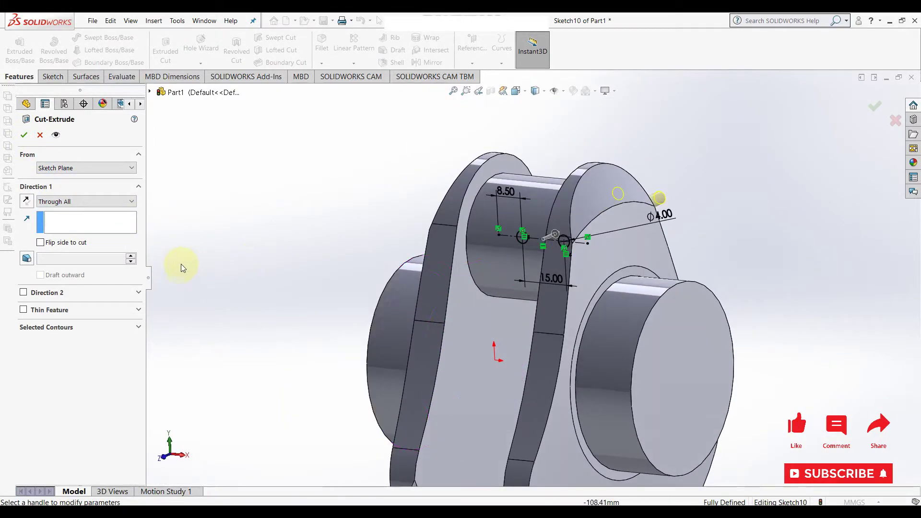
left_click(85, 203)
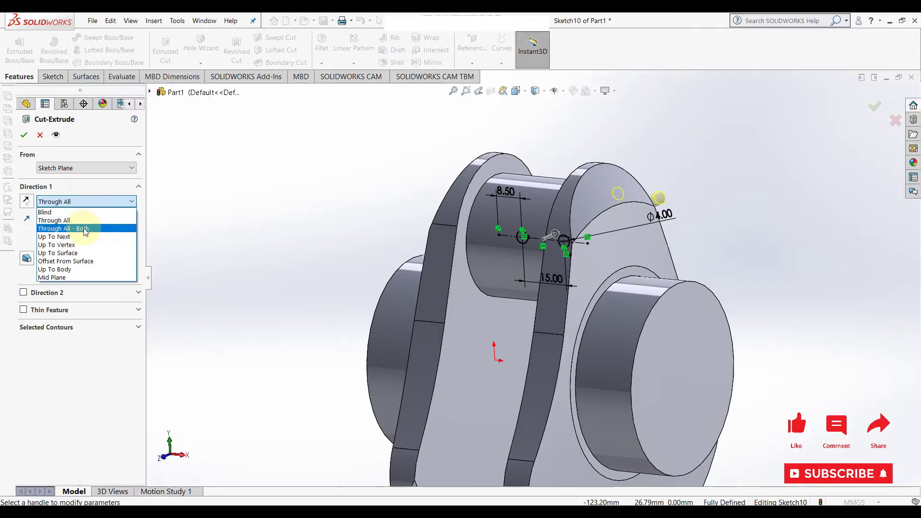
left_click(86, 226)
left_click(24, 135)
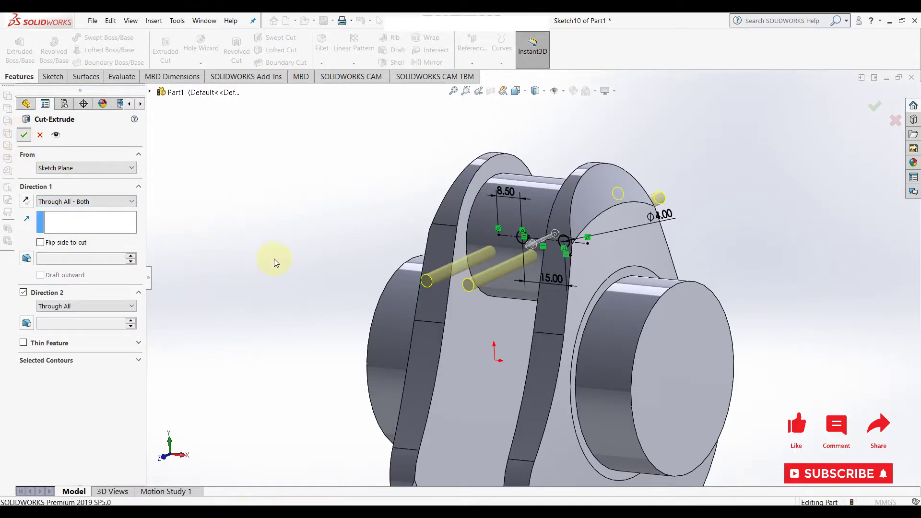
middle_click_drag(318, 314, 344, 305)
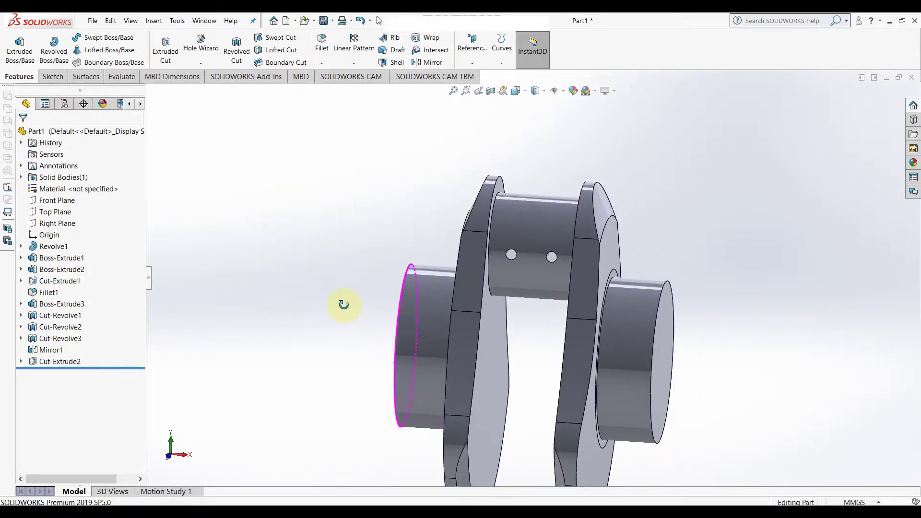
Start a sketch on the journal end face and draw a circle centred on the origin
middle_click_drag(726, 330, 653, 359)
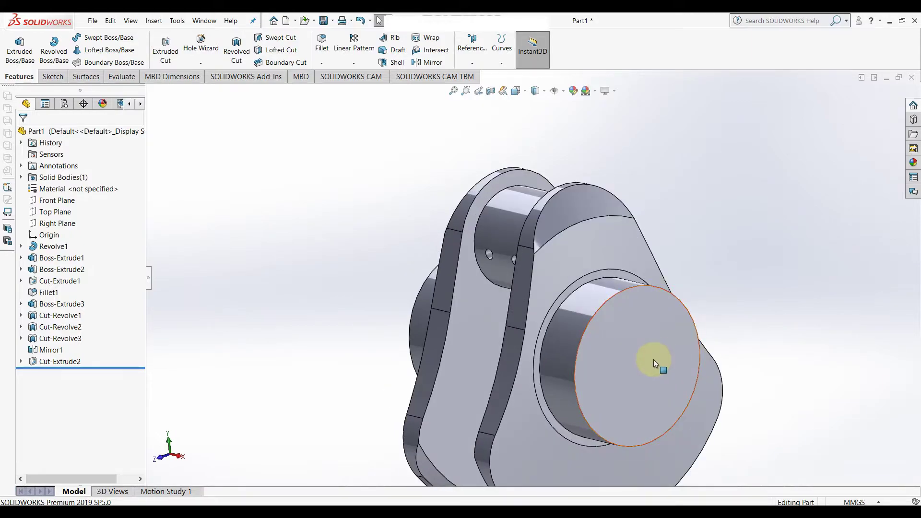
left_click(654, 359)
left_click(694, 329)
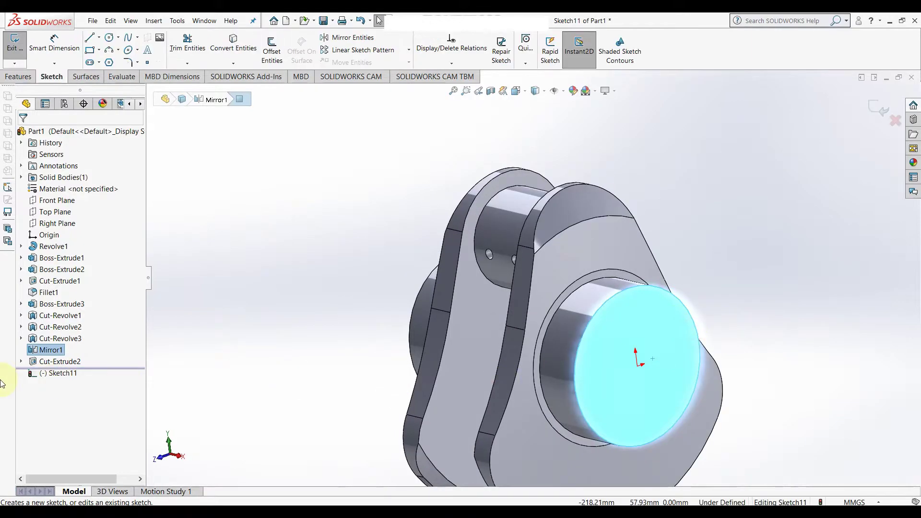
left_click(63, 373)
key("ctrl+8")
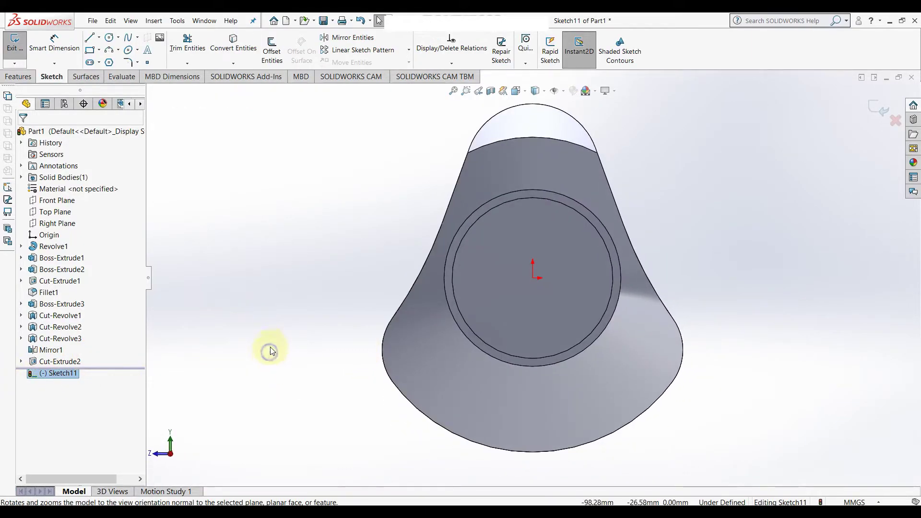
right_click_drag(269, 347, 326, 353)
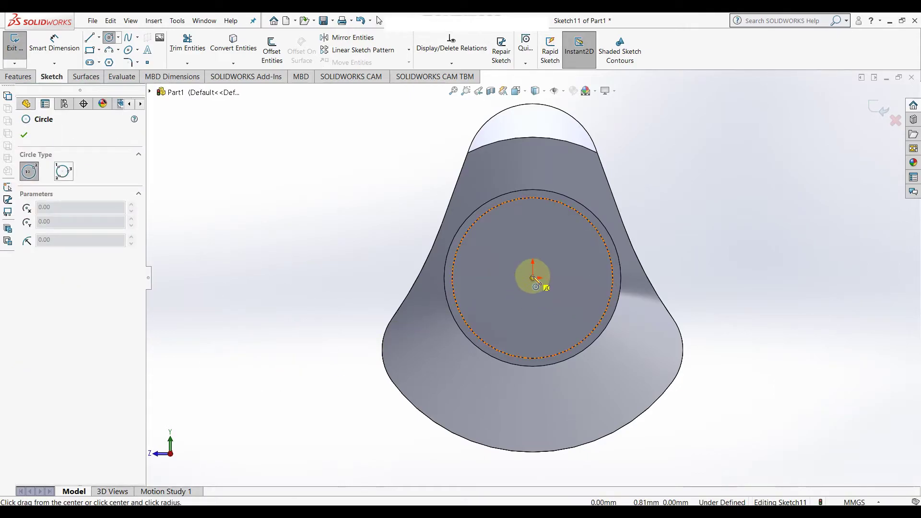
left_click_drag(534, 278, 558, 276)
Dimension the circle to Ø4 mm
right_click(559, 261)
left_click(587, 250)
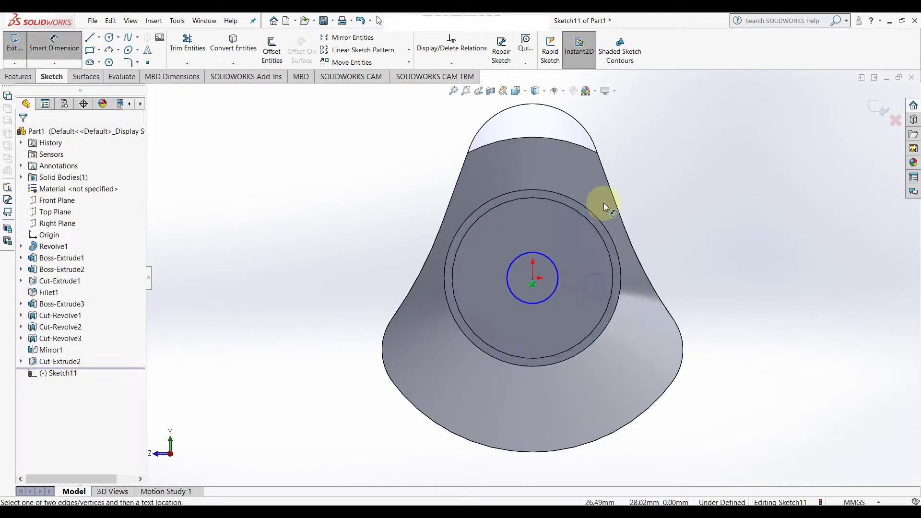
left_click(557, 273)
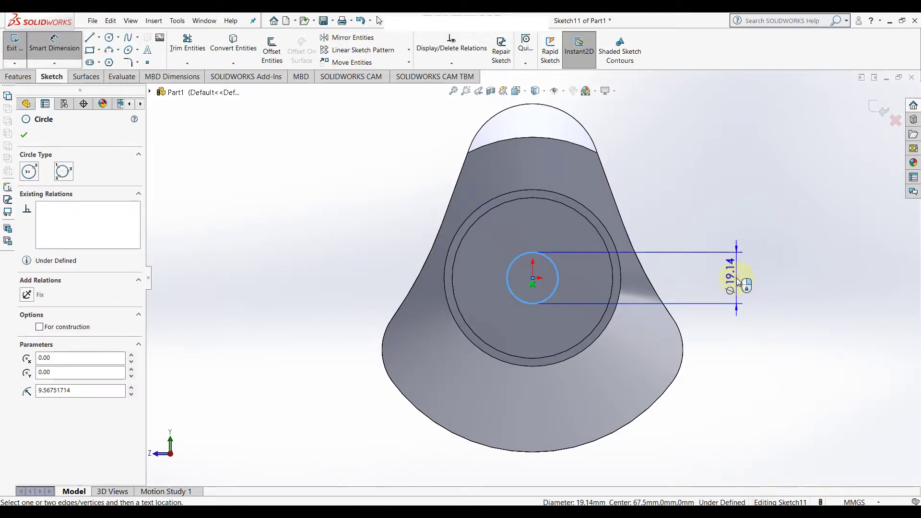
left_click(737, 282)
type("4")
key("Return")
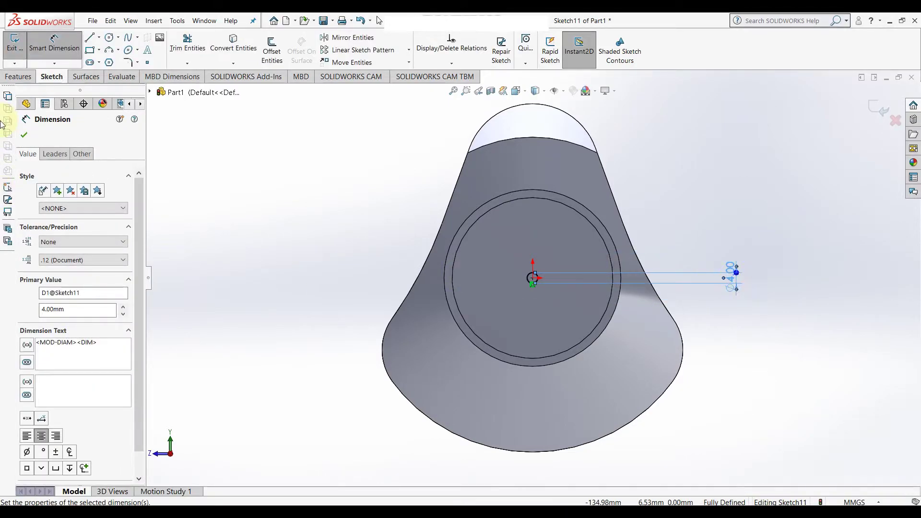
left_click(23, 135)
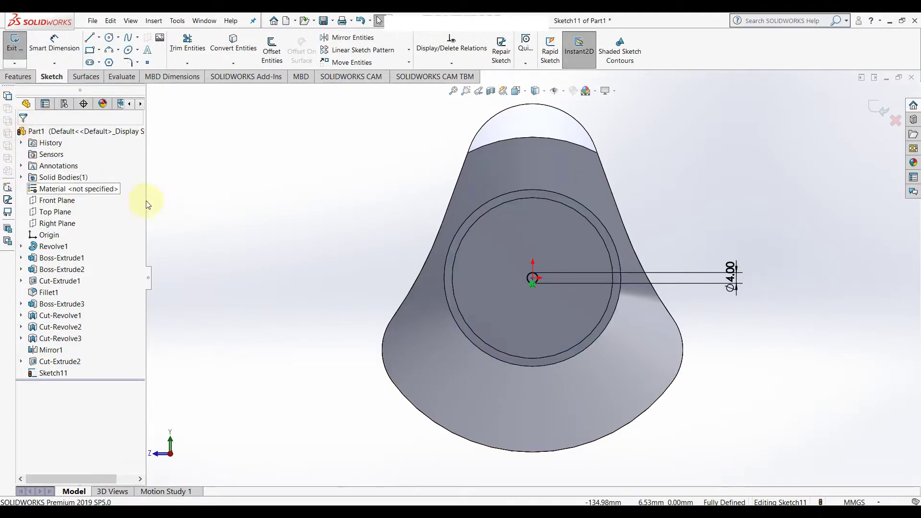
Exit Sketch11 and view it face-on
left_click(62, 201)
left_click(70, 187)
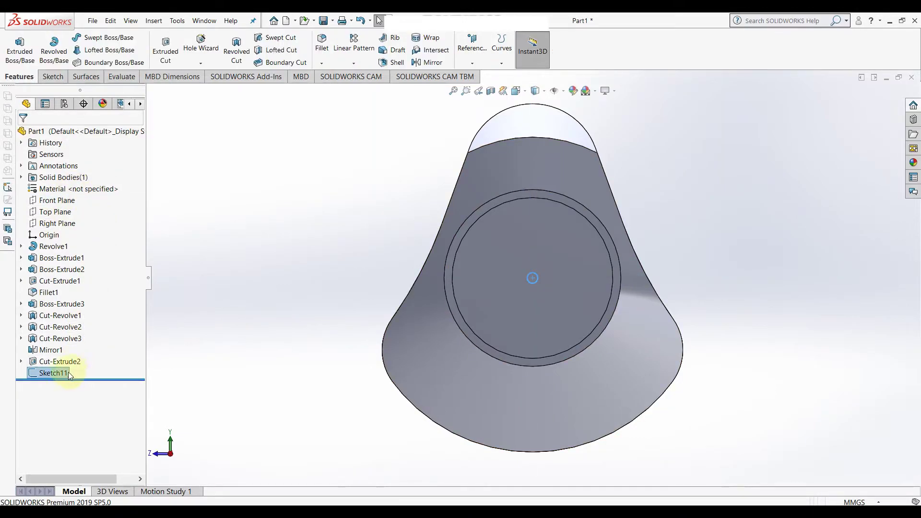
left_click(52, 373)
left_click(100, 359)
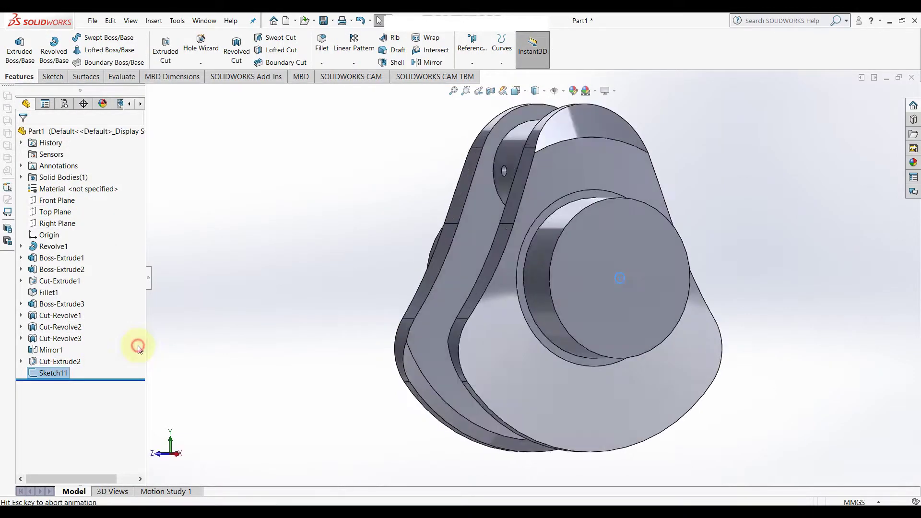
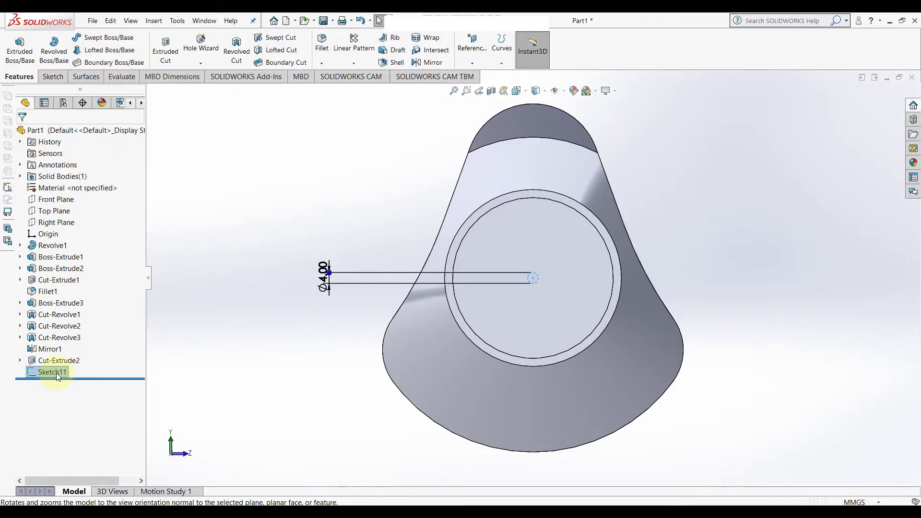
Start Sketch12 on the Right Plane and view Sketch11 and Sketch12 face-on
right_click(56, 374)
left_click(94, 319)
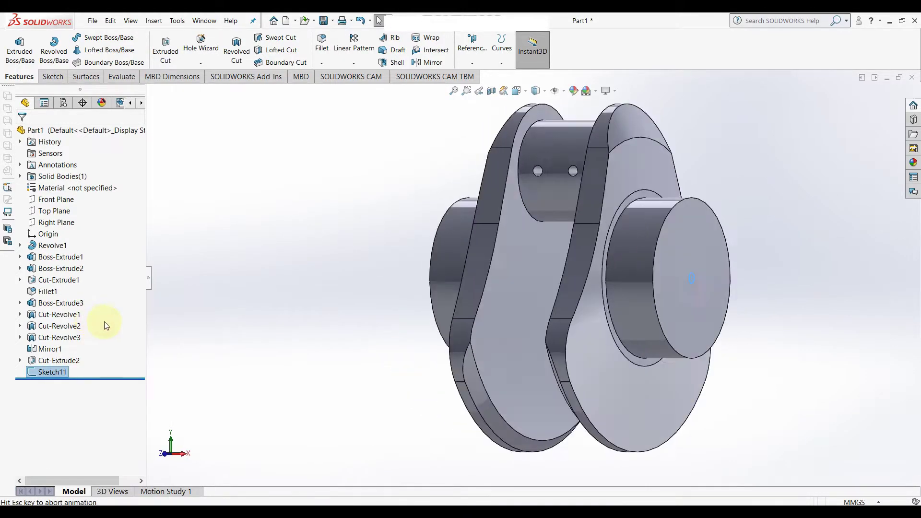
left_click(57, 222)
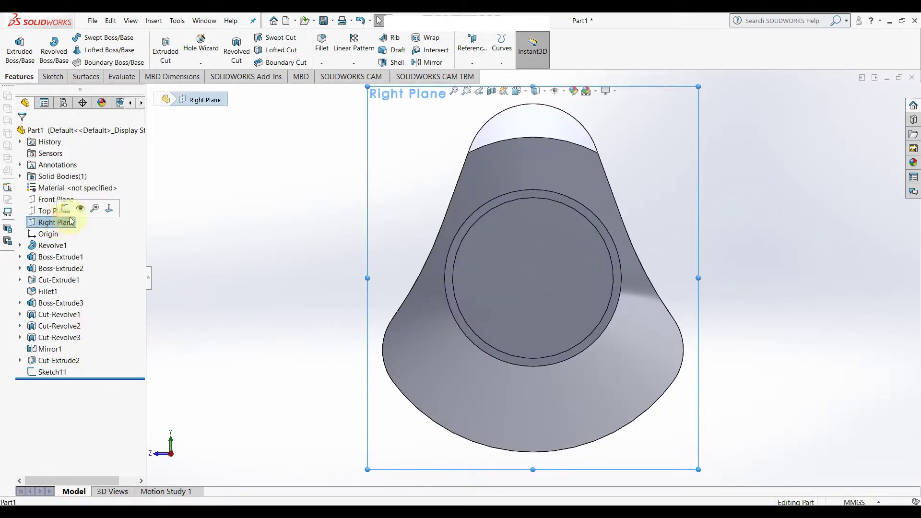
left_click(71, 210)
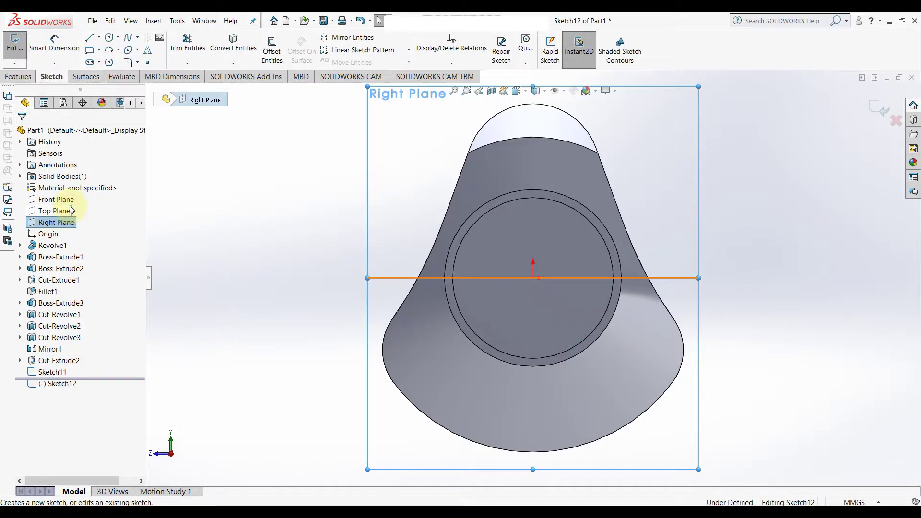
left_click(77, 384)
left_click(101, 372)
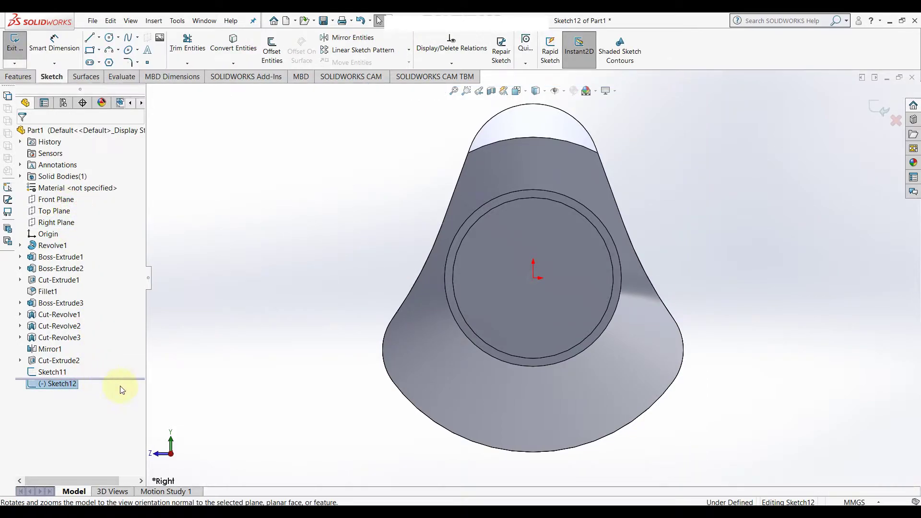
left_click(72, 384)
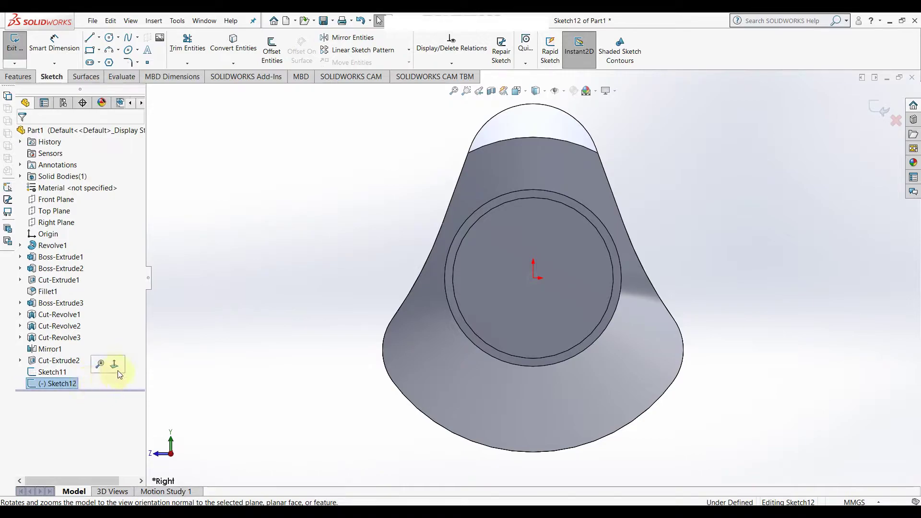
left_click(118, 370)
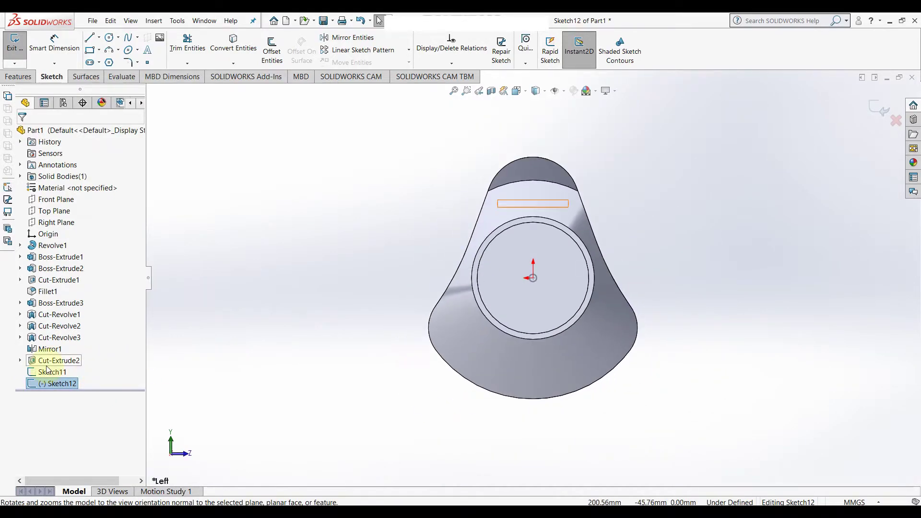
Re-inspect Sketch11 face-on, then exit the sketch without keeping Sketch12
left_click(52, 373)
mouse_move(267, 364)
middle_mouse_down()
mouse_move(234, 384)
mouse_move(205, 358)
mouse_move(162, 407)
mouse_move(165, 417)
middle_mouse_up()
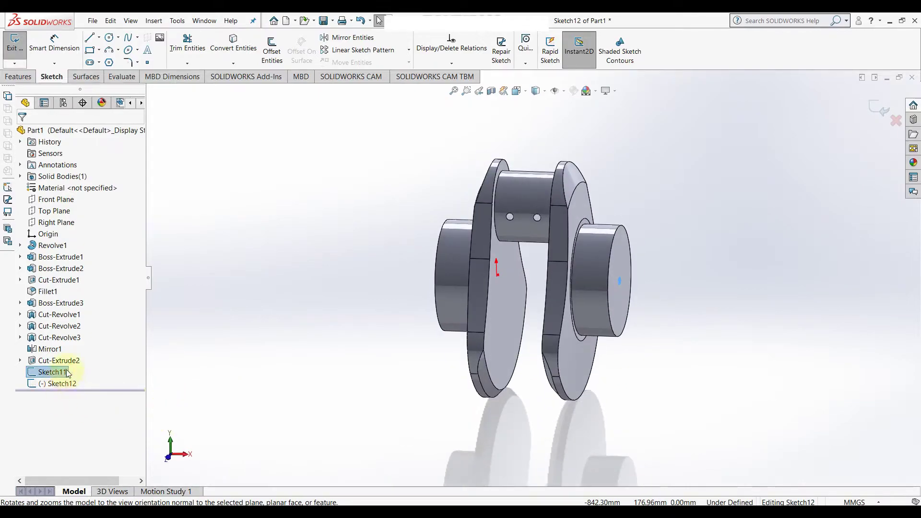
left_click(67, 373)
left_click(108, 355)
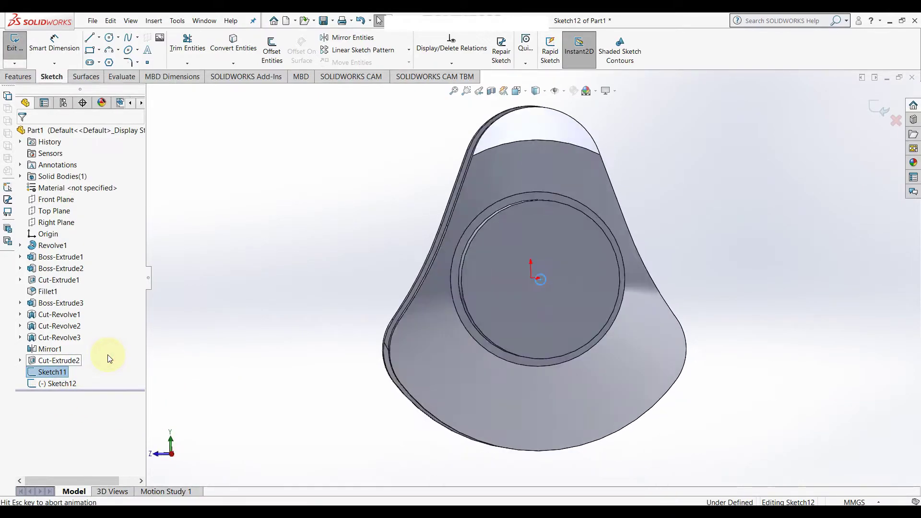
left_click(237, 363)
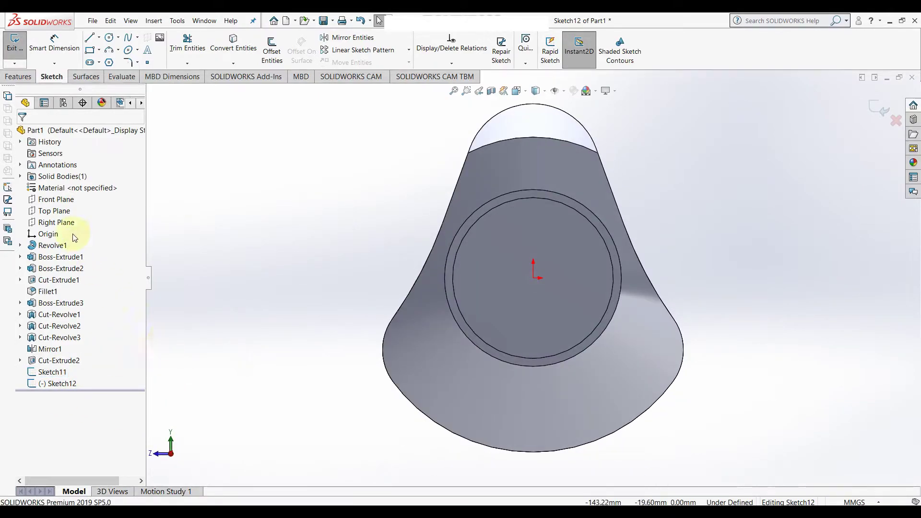
left_click(876, 109)
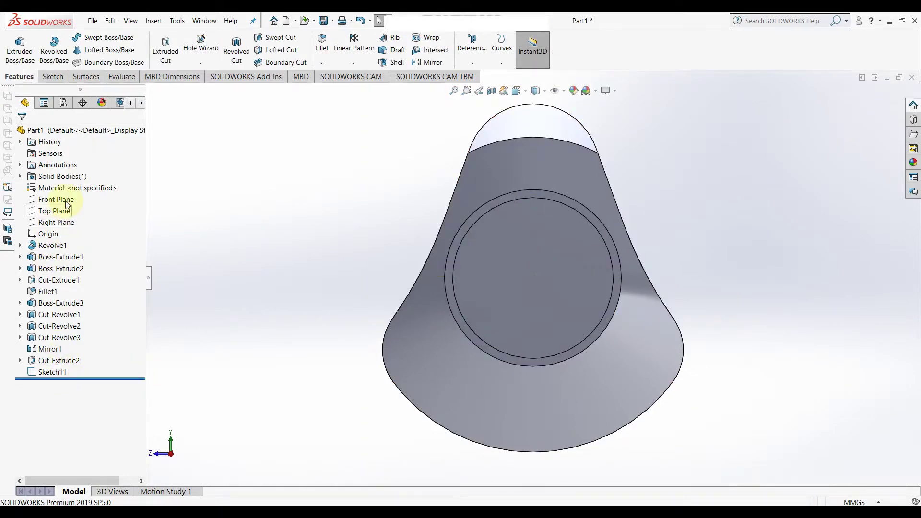
Open Sketch13 on the Front Plane and view it Normal To
key("ctrl+7")
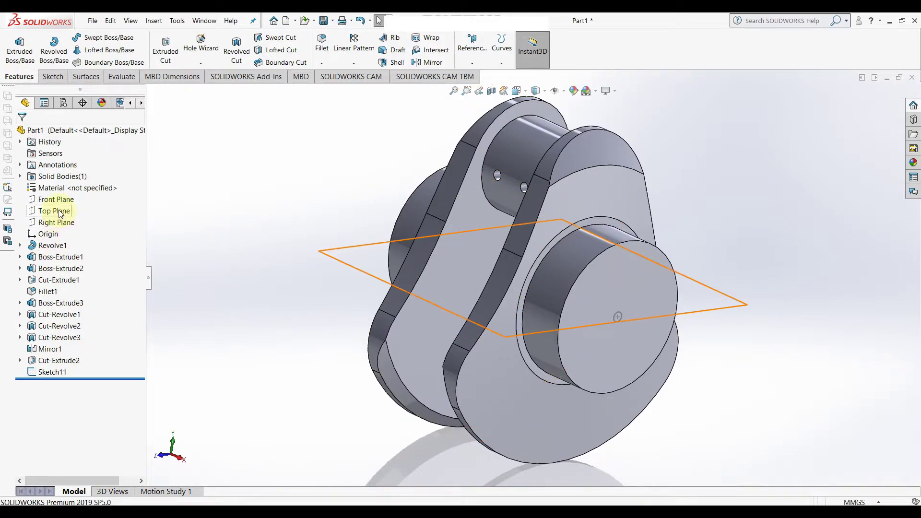
mouse_move(234, 303)
middle_mouse_down()
mouse_move(311, 370)
mouse_move(243, 382)
middle_mouse_up()
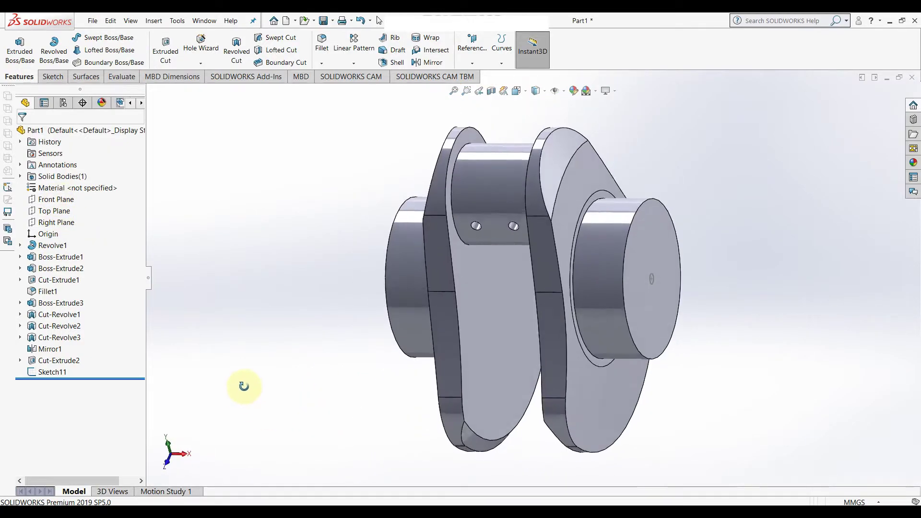
left_click(62, 200)
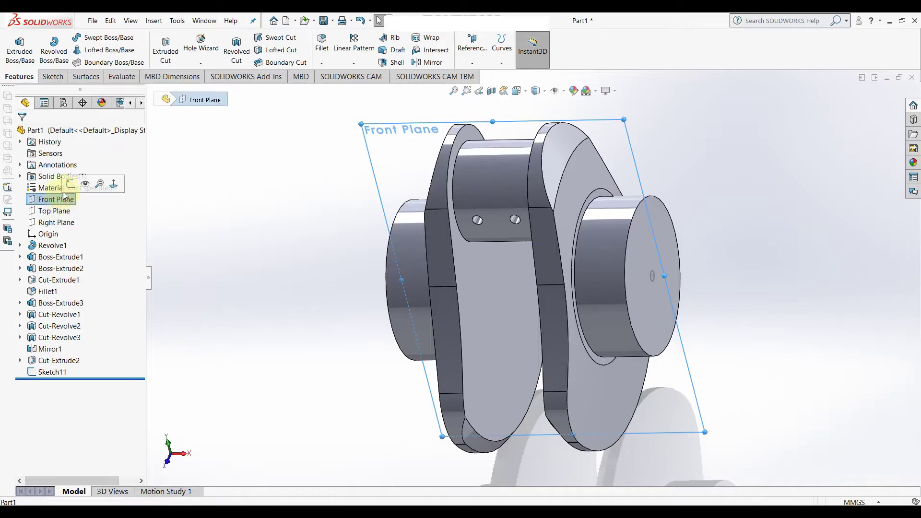
left_click(68, 183)
left_click(63, 384)
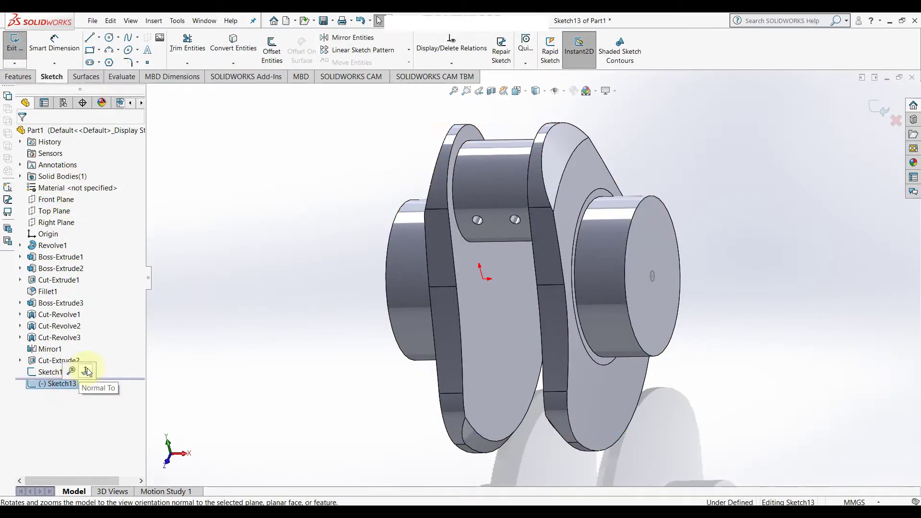
left_click(88, 367)
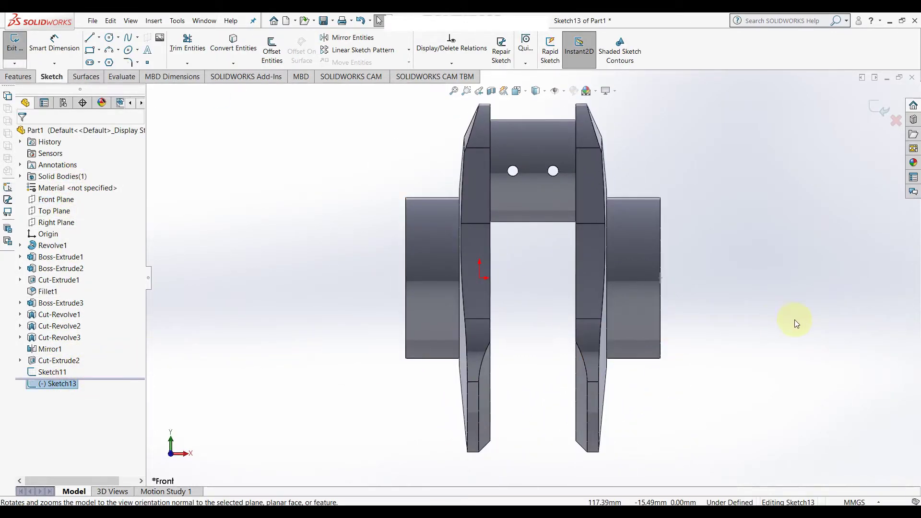
Draw a five-line chain: horizontal, diagonal up, horizontal across the holes, diagonal down, horizontal
right_click_drag(765, 315, 733, 324)
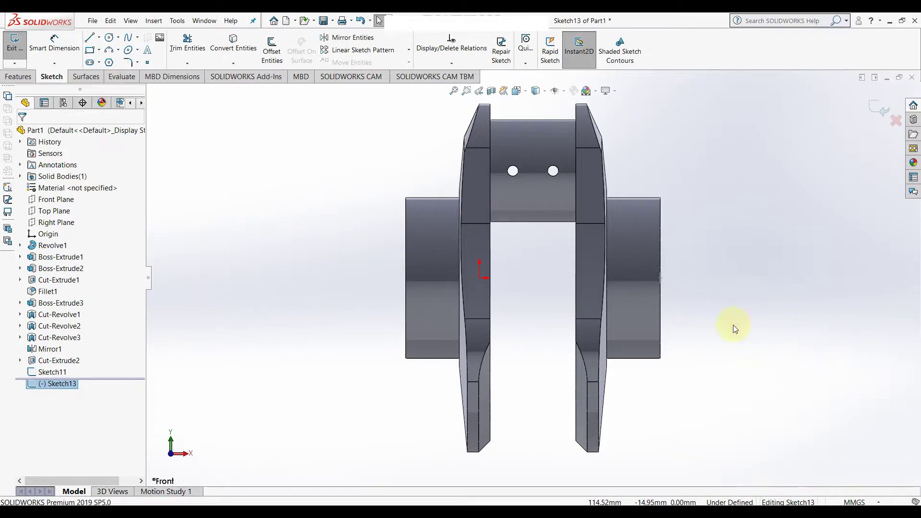
left_click(660, 278)
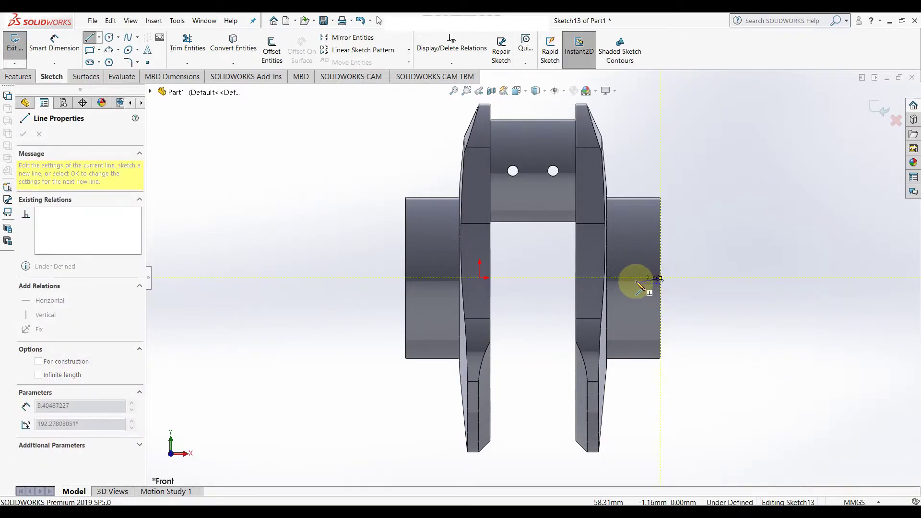
scroll(663, 300, "down", 1)
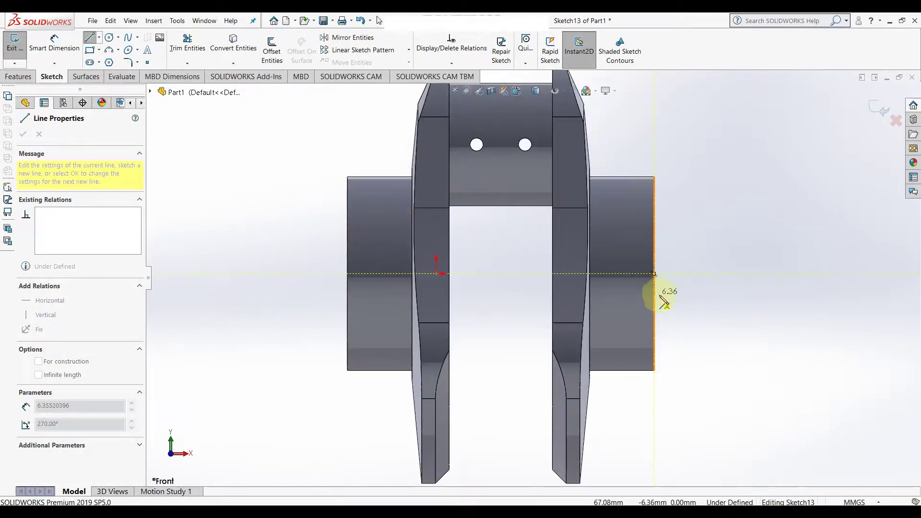
left_click(621, 274)
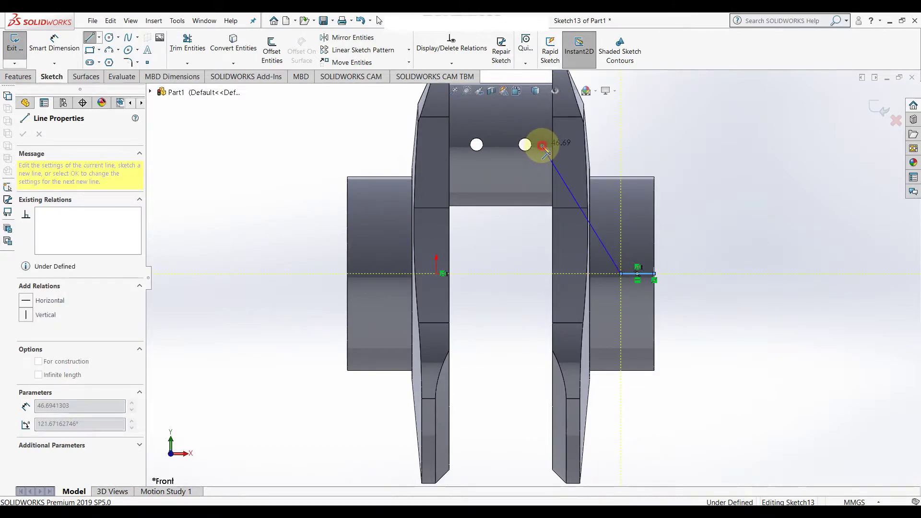
left_click(542, 145)
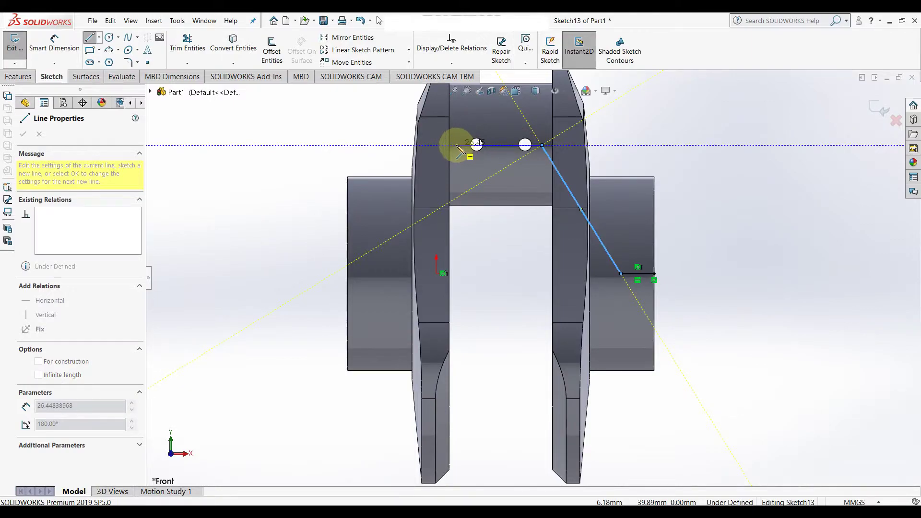
left_click(456, 145)
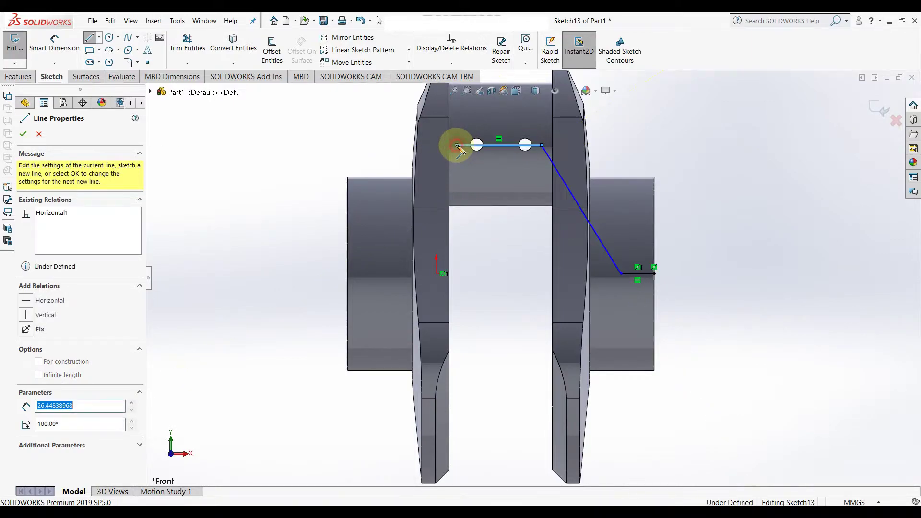
left_click(388, 274)
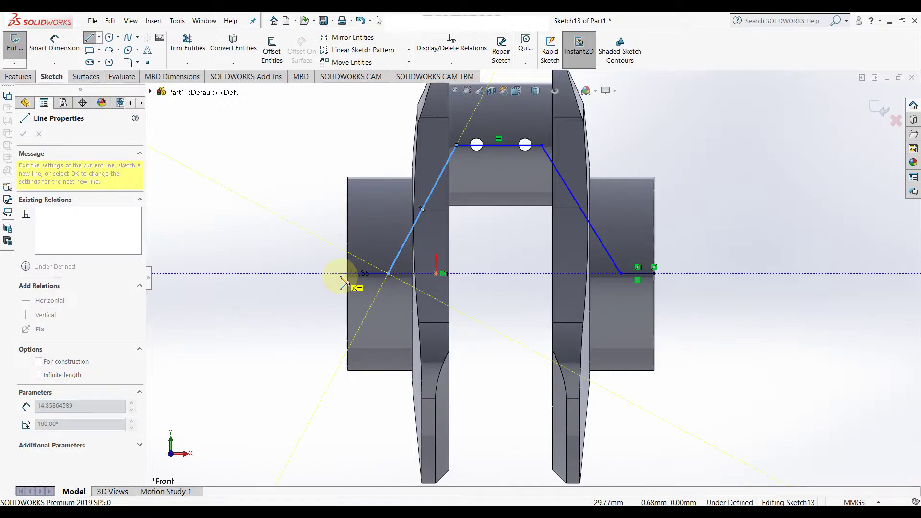
left_click(348, 273)
right_click(349, 273)
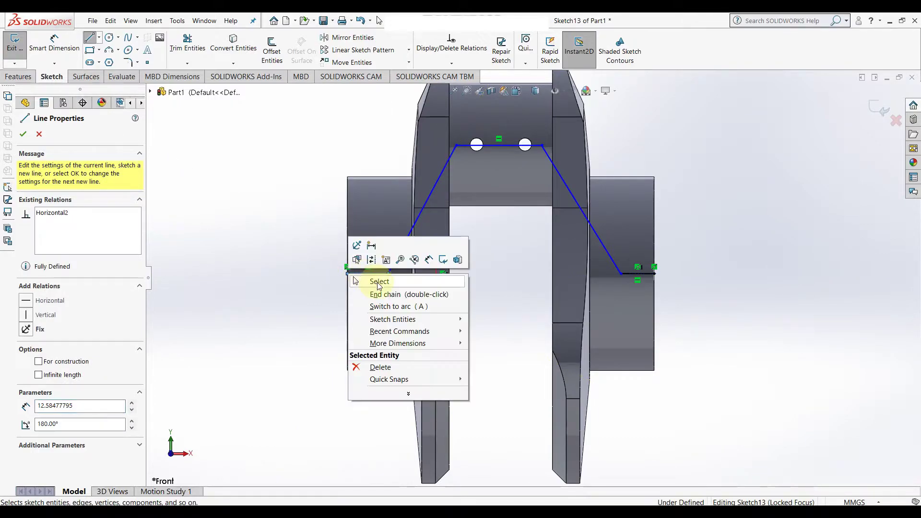
left_click(376, 281)
key("f")
scroll(502, 224, "down", 3)
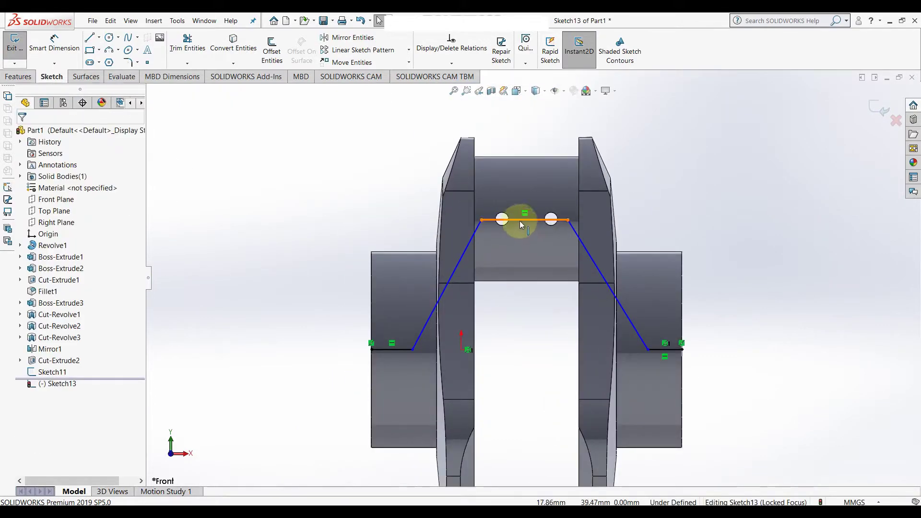
Lower the top line and place a point concentric with the left oil hole
left_click_drag(519, 220, 520, 244)
left_click(352, 191)
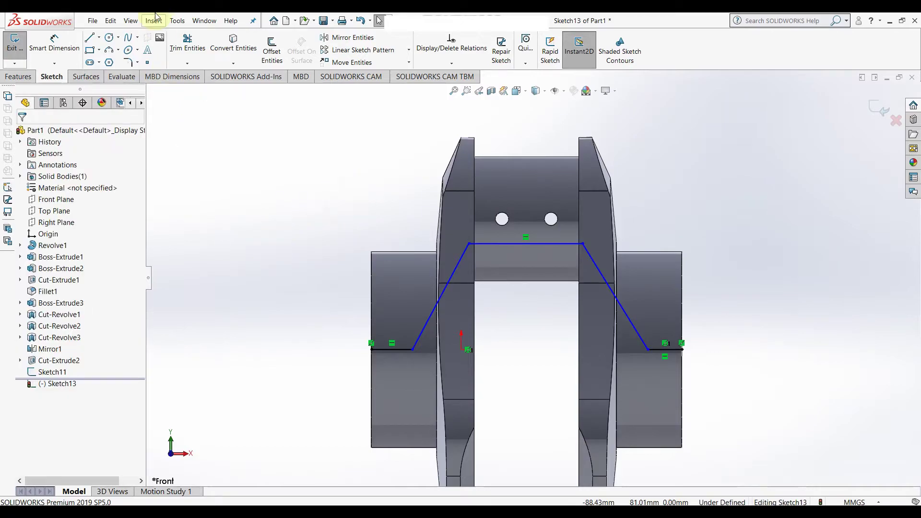
left_click(149, 64)
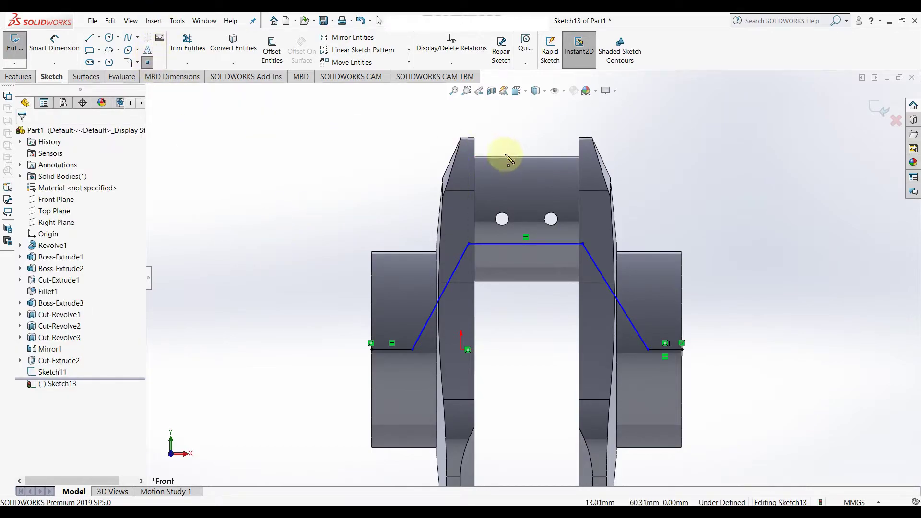
left_click(502, 219)
right_click(502, 219)
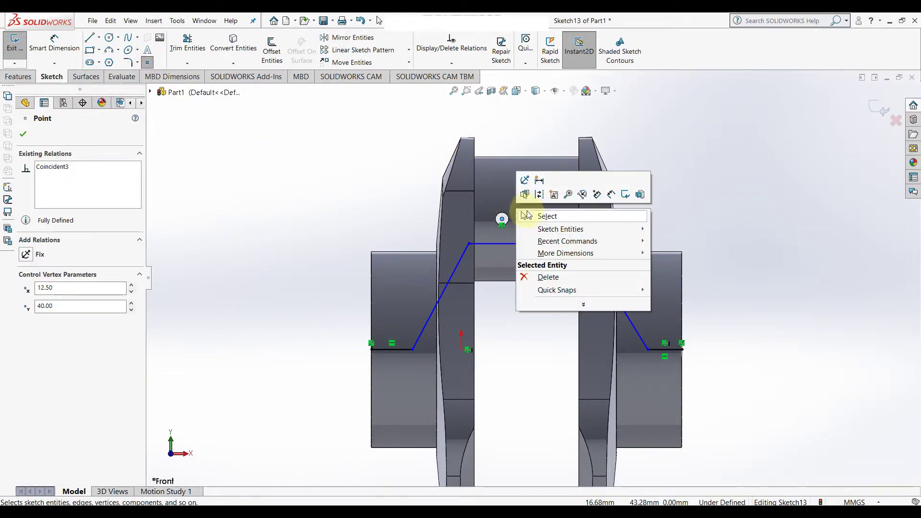
left_click(544, 214)
left_click(503, 226)
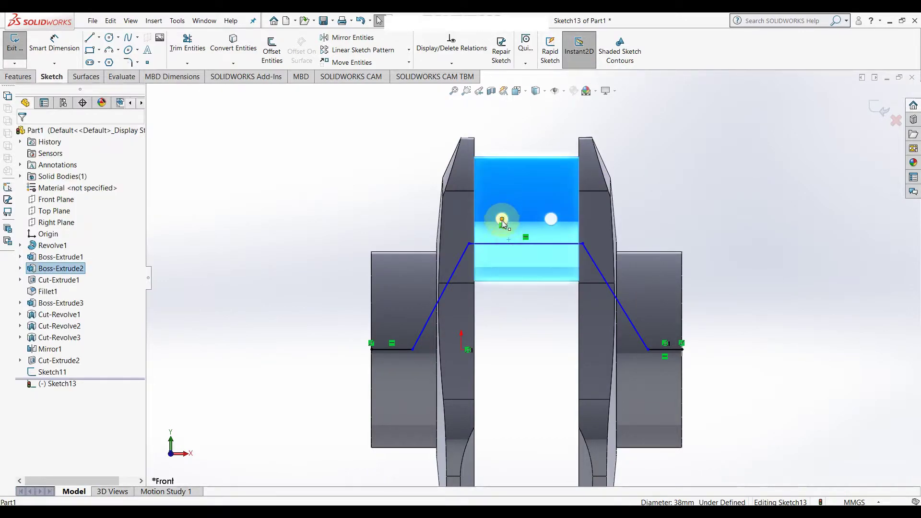
left_click(365, 215)
left_click(504, 219)
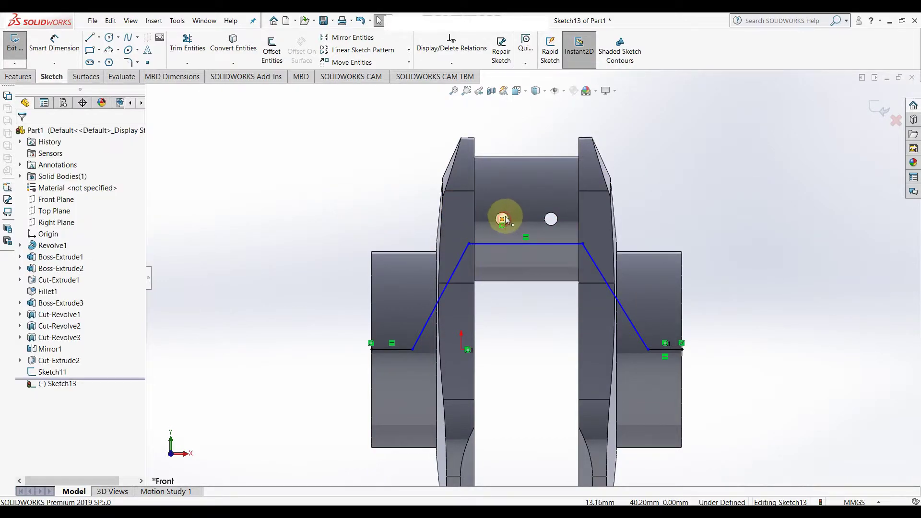
left_click(502, 214, "ctrl")
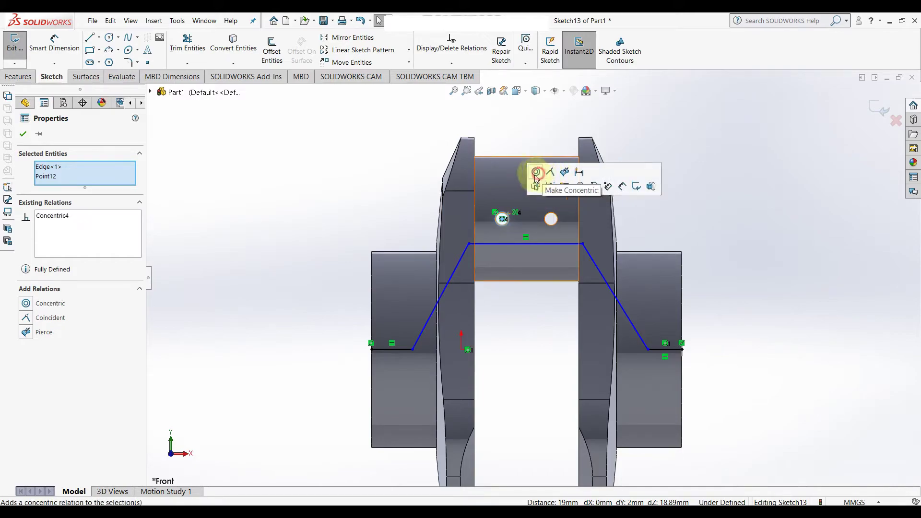
left_click(362, 173)
Make the small circle's centre coincident with the top horizontal line
left_click(505, 244)
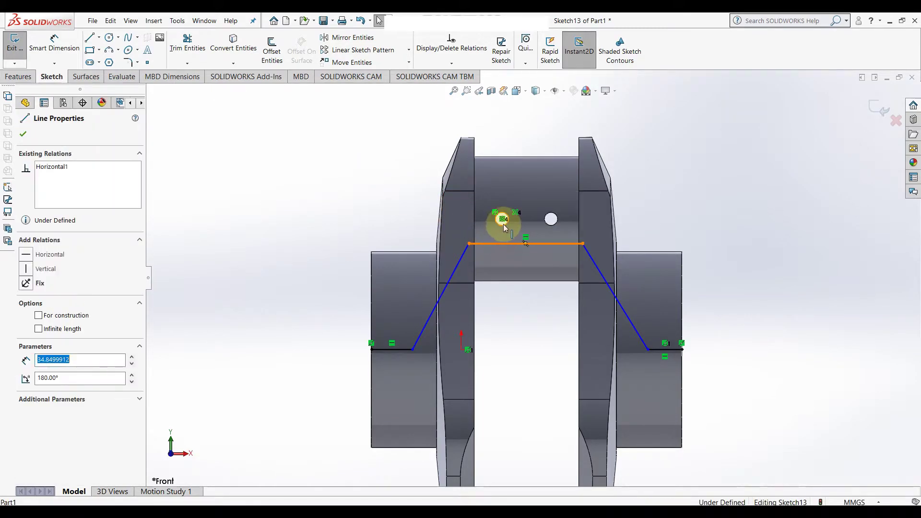
left_click(384, 178)
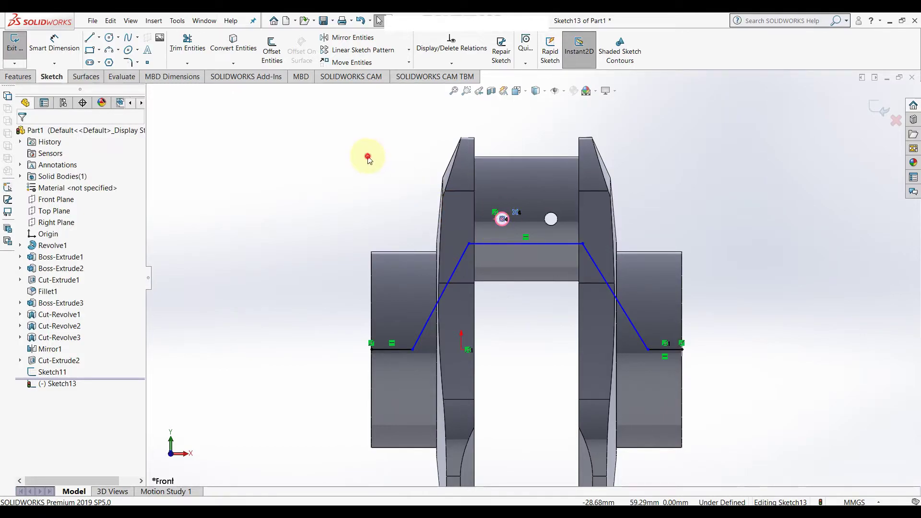
scroll(528, 223, "down", 3)
scroll(557, 226, "down", 2)
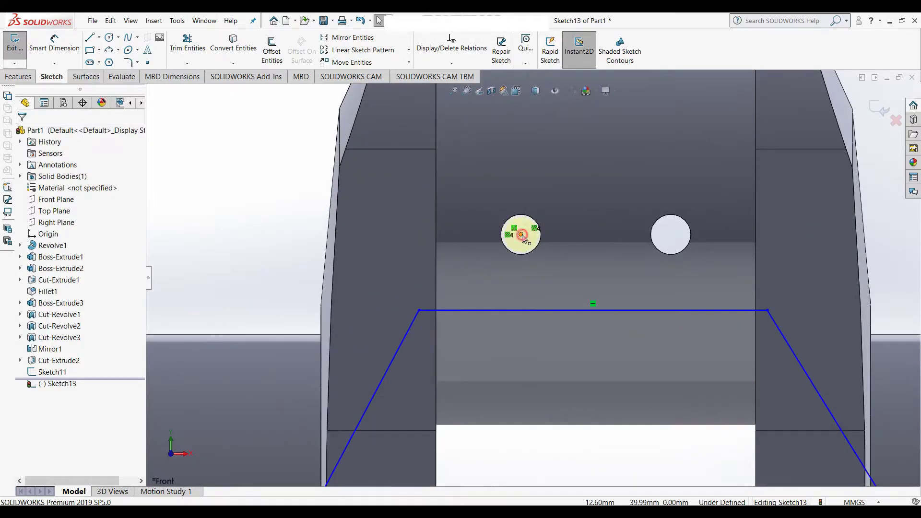
left_click(521, 234)
left_click(525, 310)
left_click(560, 243, "ctrl")
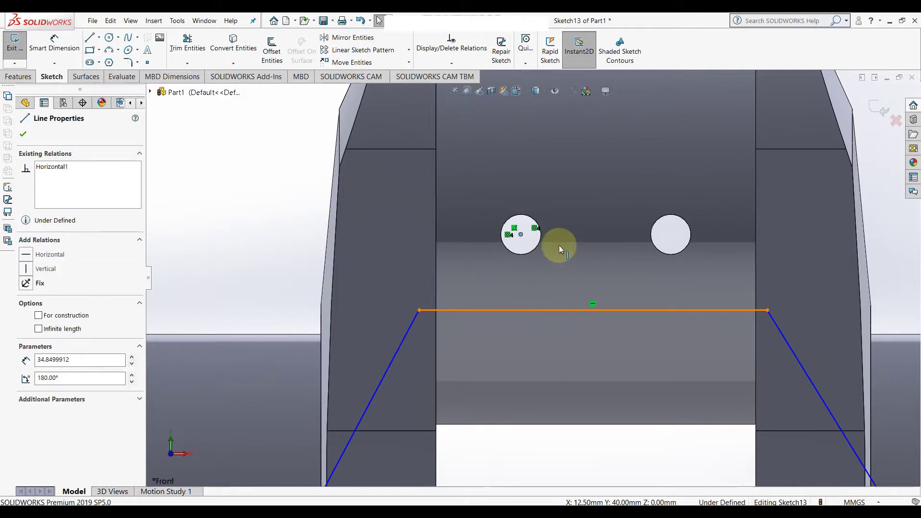
left_click(570, 266)
scroll(520, 292, "up", 3)
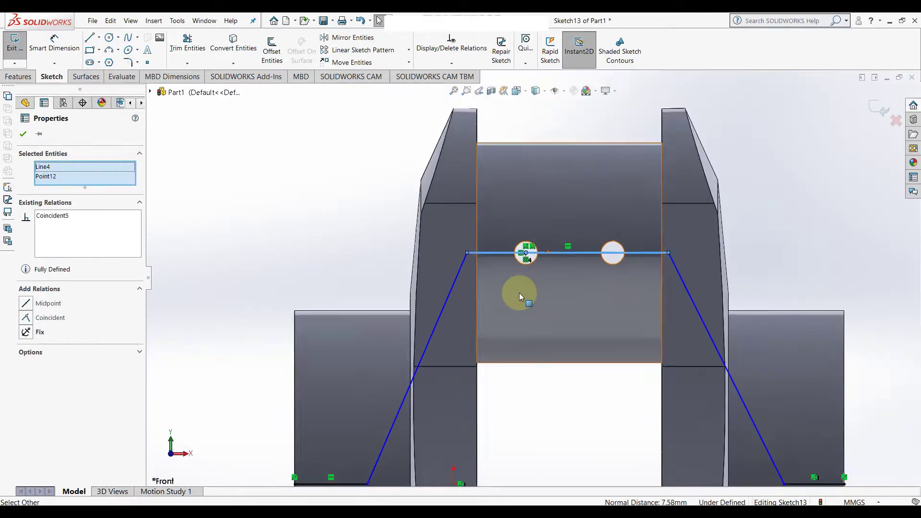
scroll(519, 293, "up", 2)
left_click(355, 249)
Make the left and right horizontal end lines equal in length
scroll(435, 293, "up", 2)
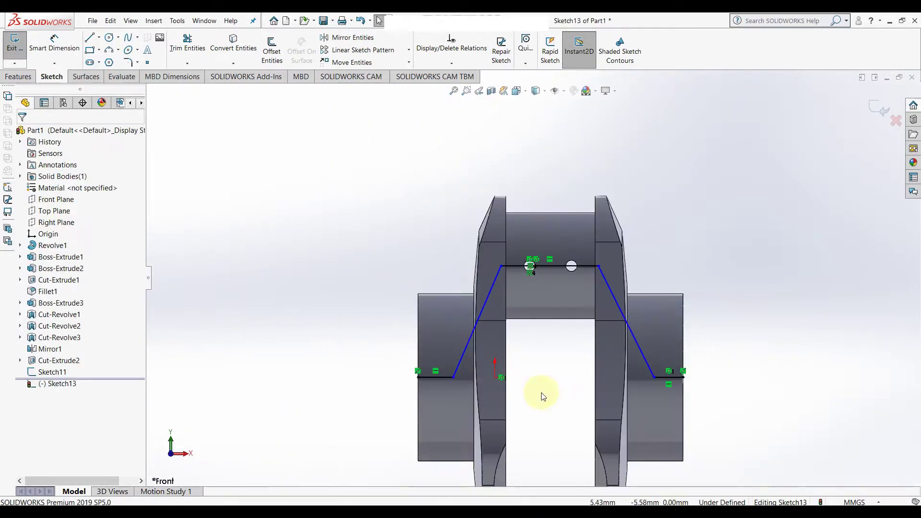
scroll(669, 382, "down", 1)
left_click(751, 369)
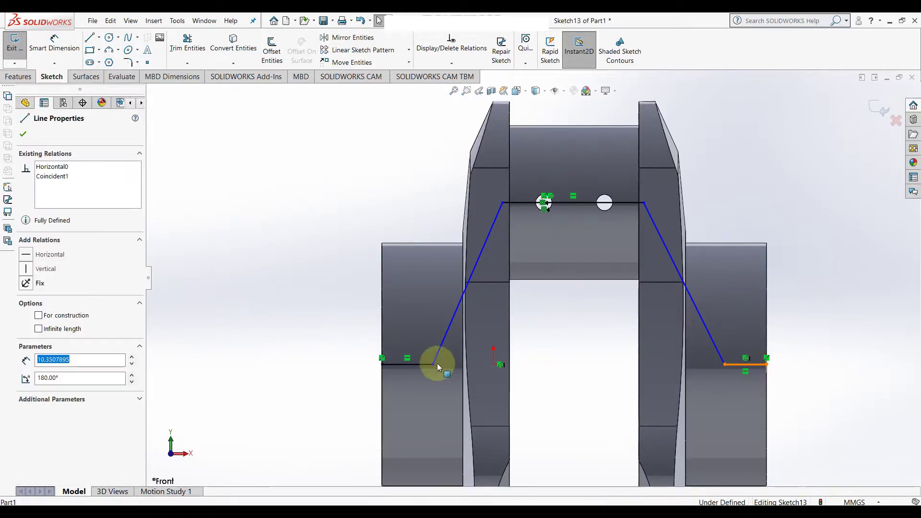
left_click(408, 364, "ctrl")
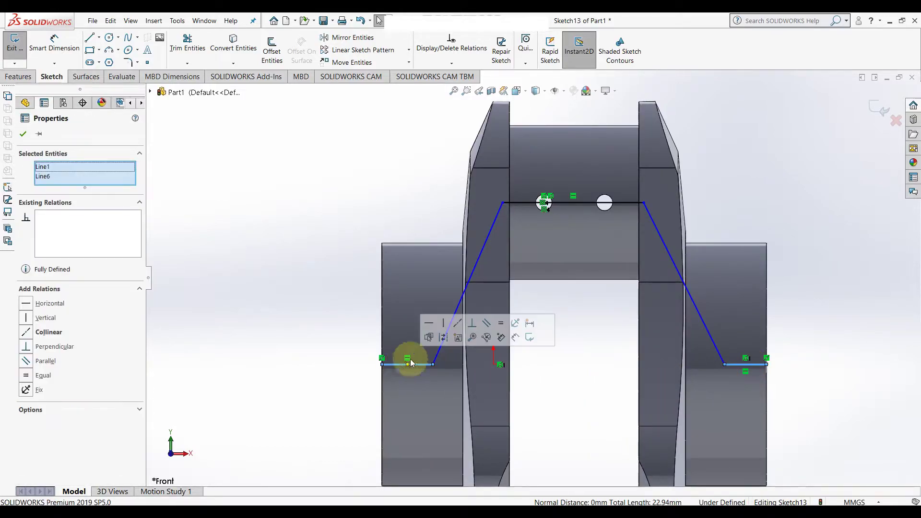
left_click(501, 323)
left_click(272, 287)
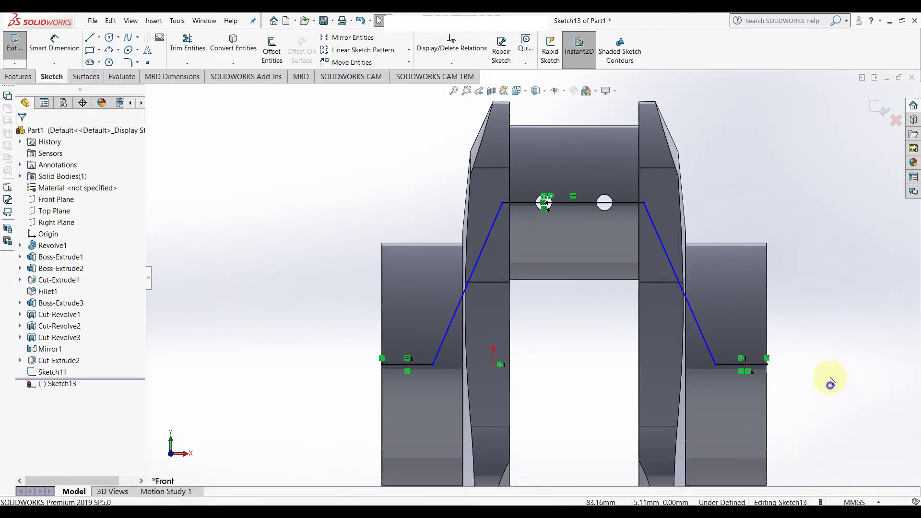
Dimension the right end line to 11 mm and the bend angle to 120°
key("d")
left_click(753, 366)
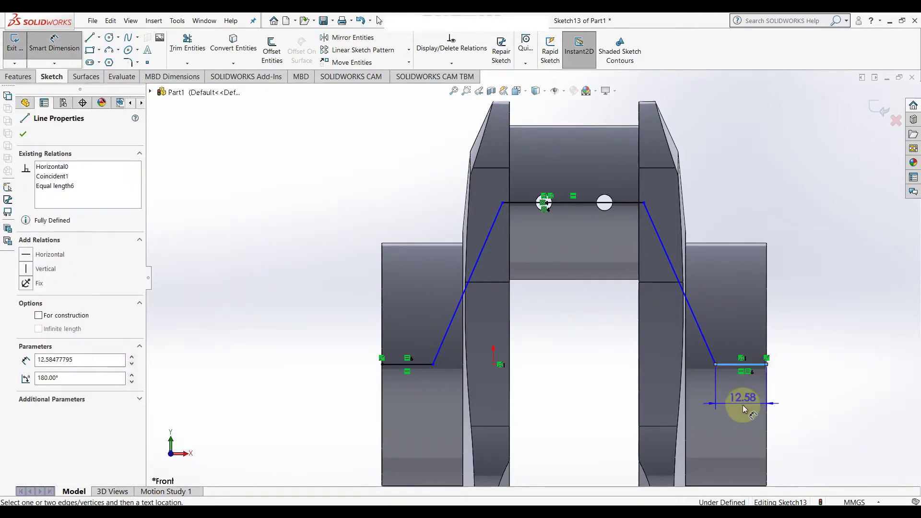
left_click(743, 405)
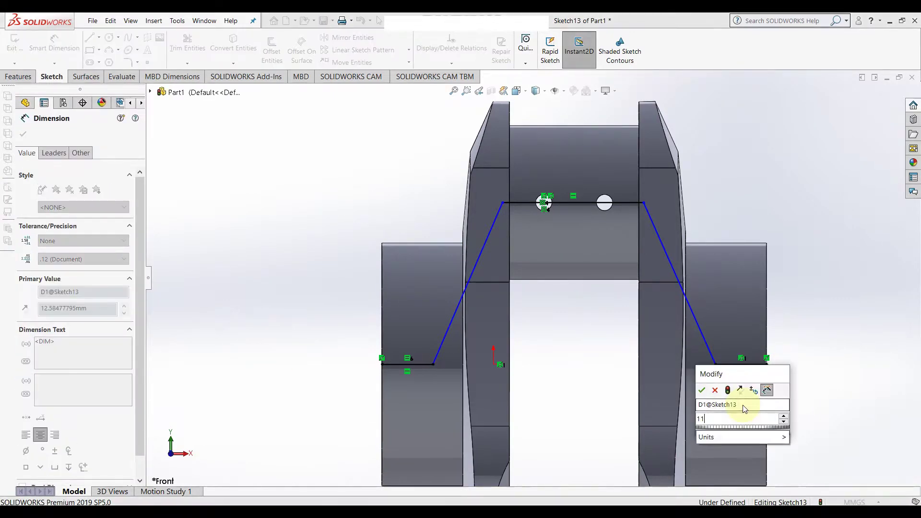
type("11")
key("Return")
left_click(739, 365)
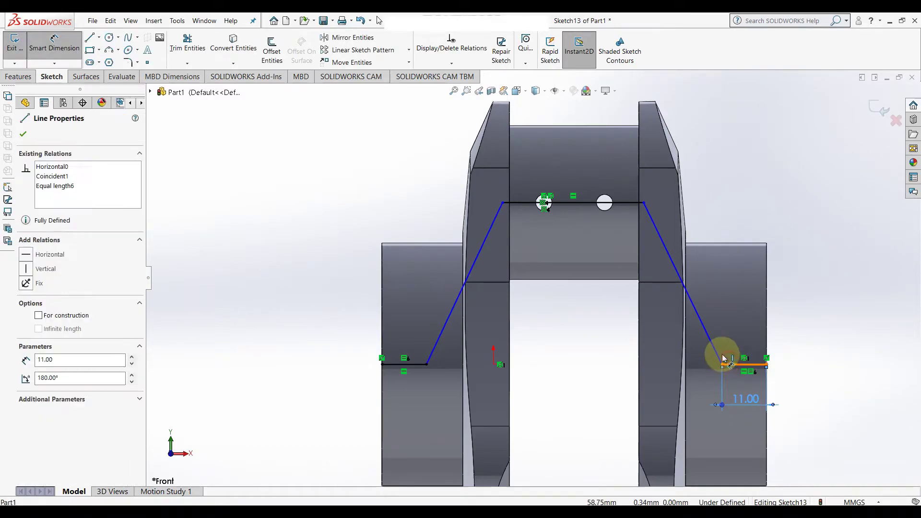
left_click(715, 348)
left_click(733, 329)
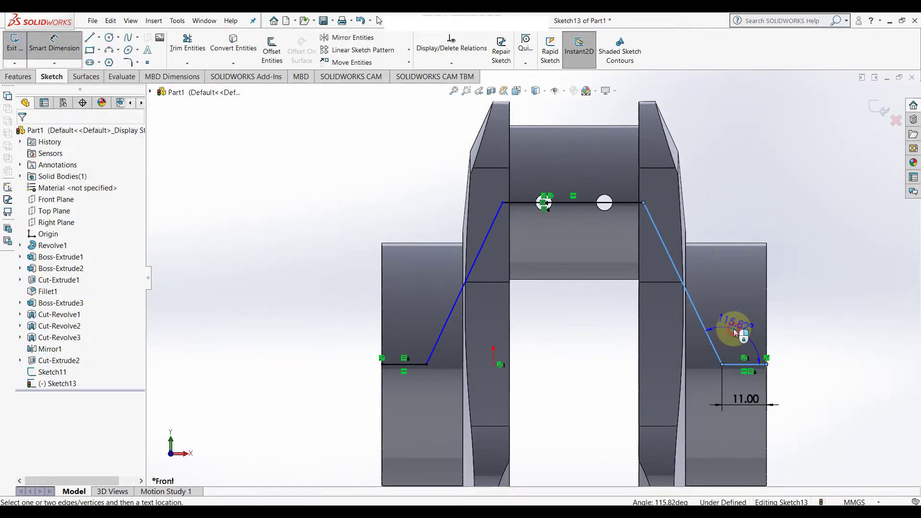
type("120")
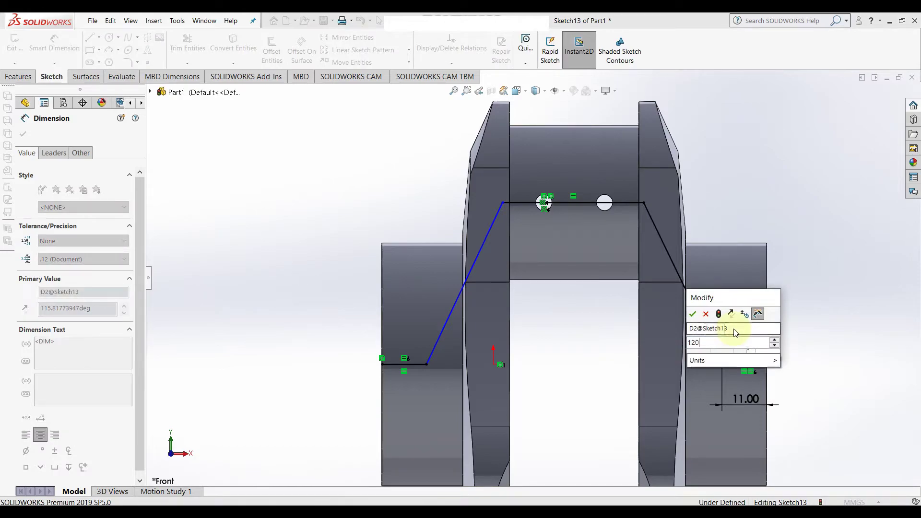
key("Return")
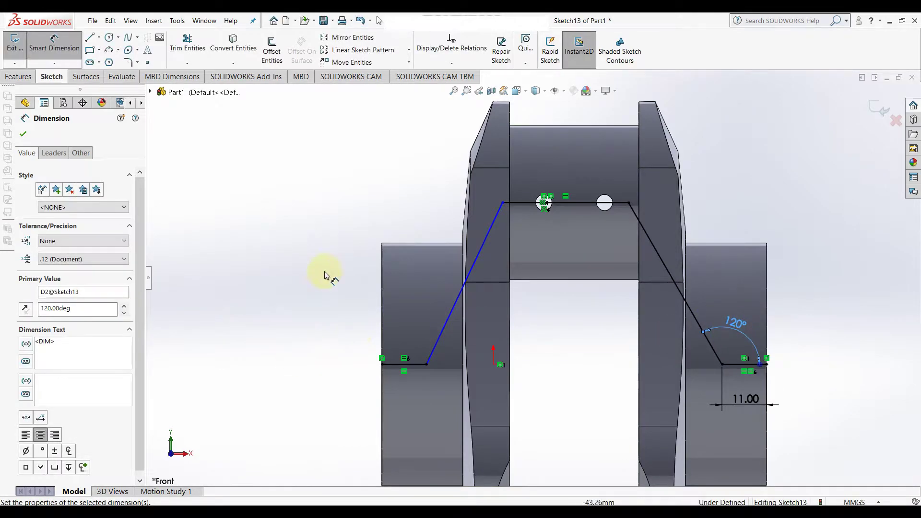
left_click(22, 136)
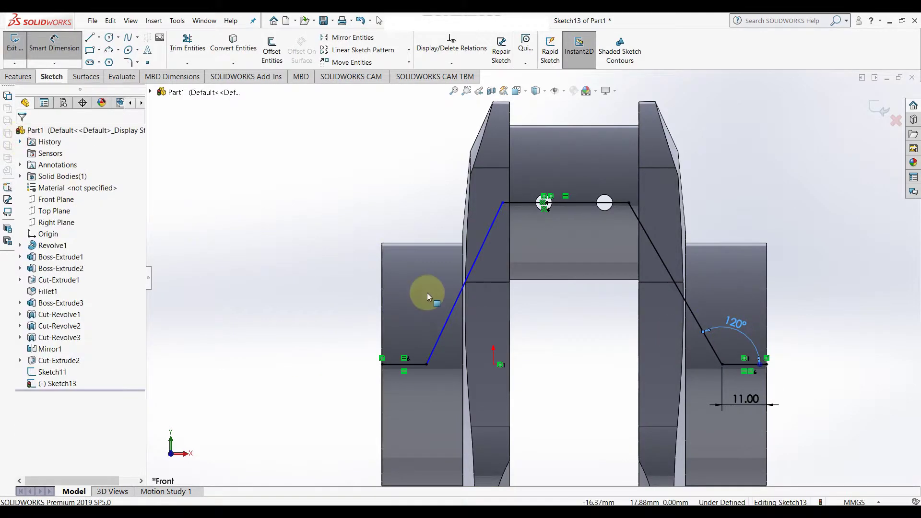
Make the two slanted lines equal, then exit the fully defined sketch
left_click(450, 313)
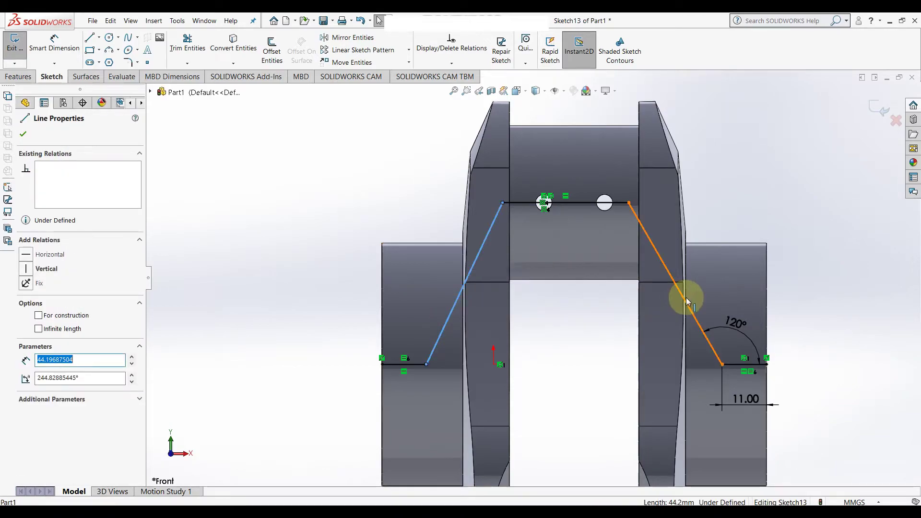
left_click(685, 297, "ctrl")
left_click(787, 255)
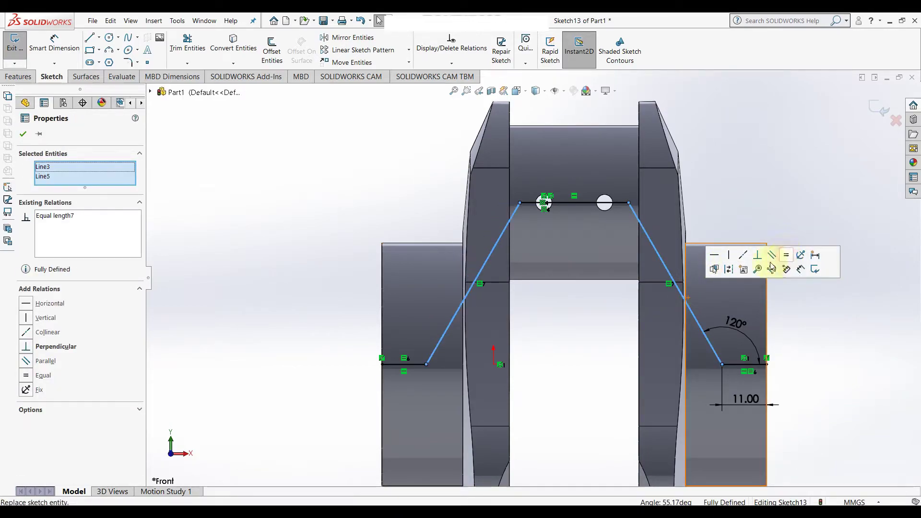
left_click(761, 181)
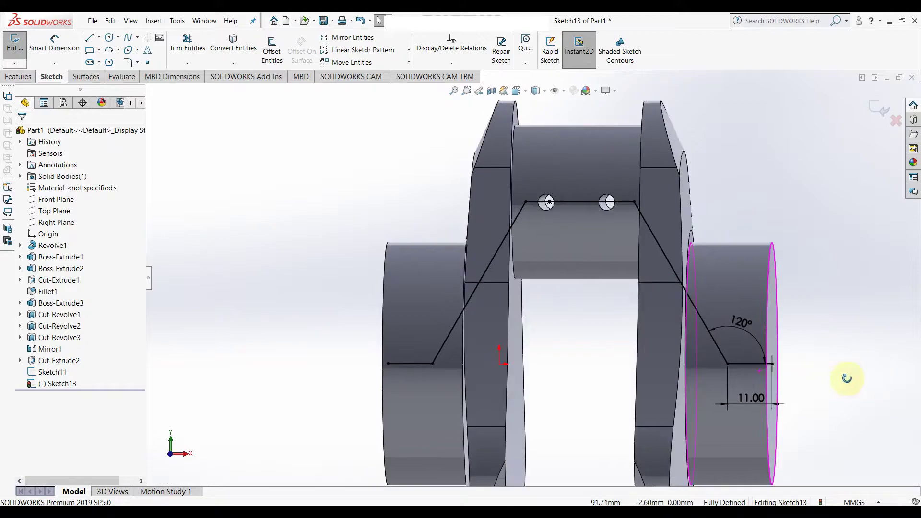
middle_click_drag(845, 376, 570, 365)
left_click(28, 76)
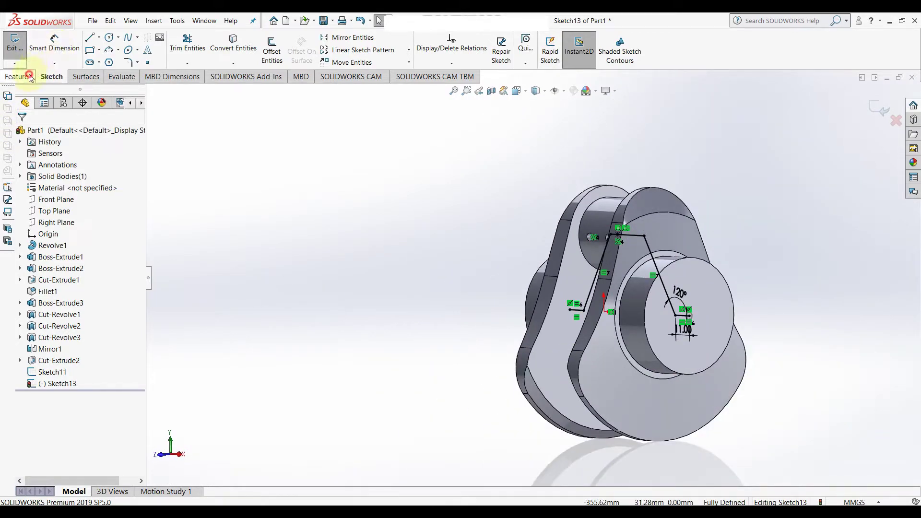
left_click(52, 76)
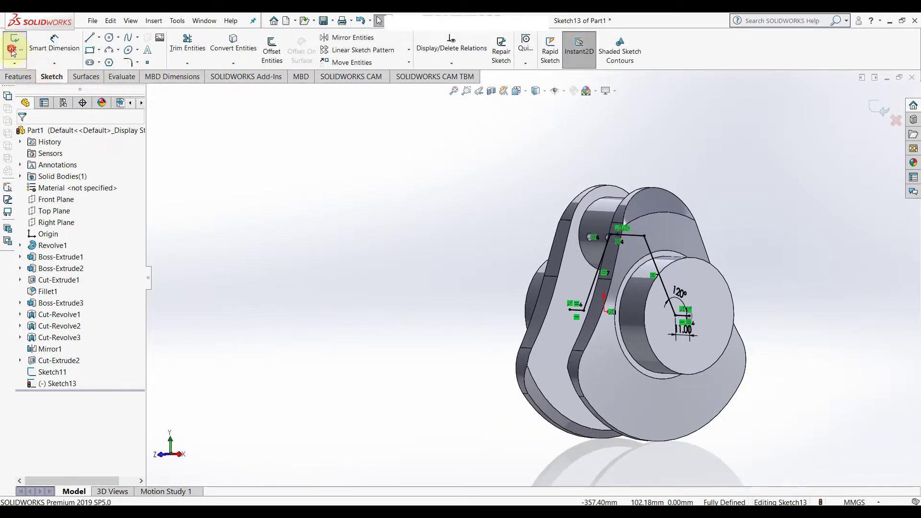
left_click(15, 46)
Swept-cut the Sketch11 circle along the Sketch13 path to create Cut-Sweep1
left_click(19, 79)
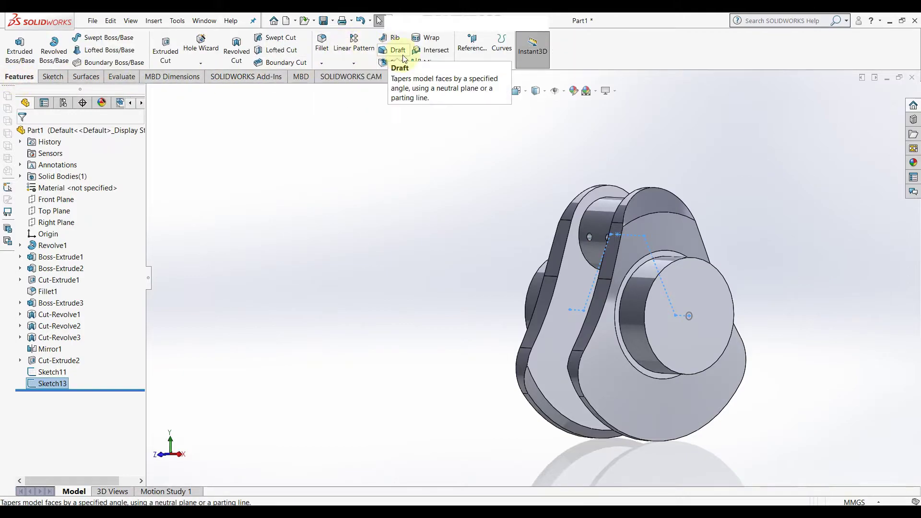
left_click(274, 38)
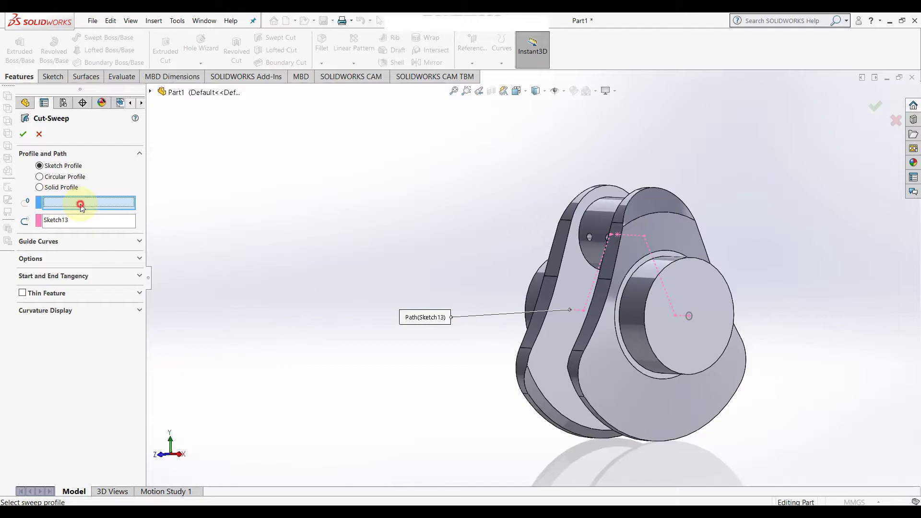
scroll(692, 322, "down", 3)
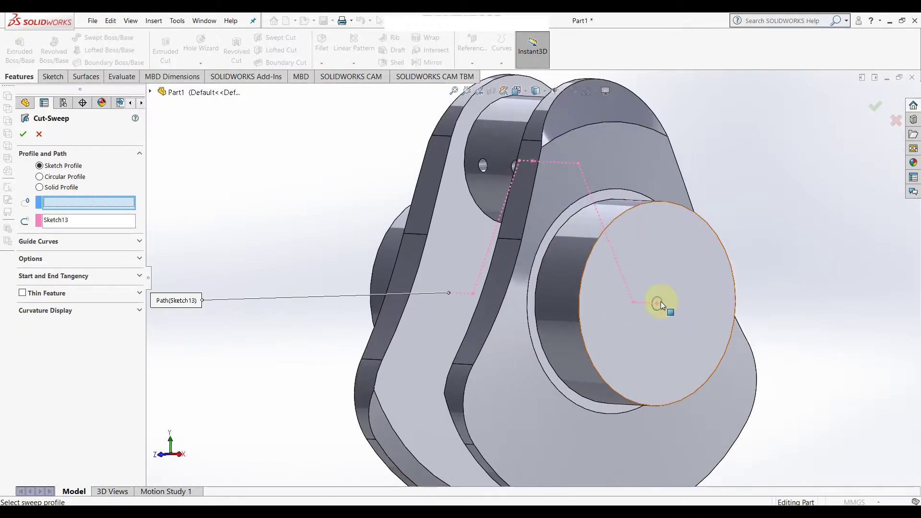
left_click(652, 306)
scroll(322, 290, "up", 3)
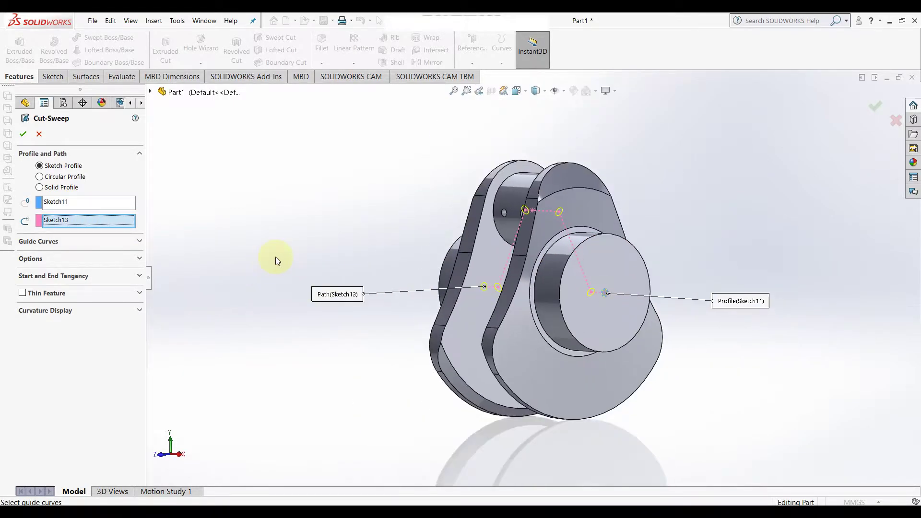
mouse_move(276, 258)
middle_mouse_down()
mouse_move(330, 290)
mouse_move(202, 233)
middle_mouse_up()
left_click(22, 135)
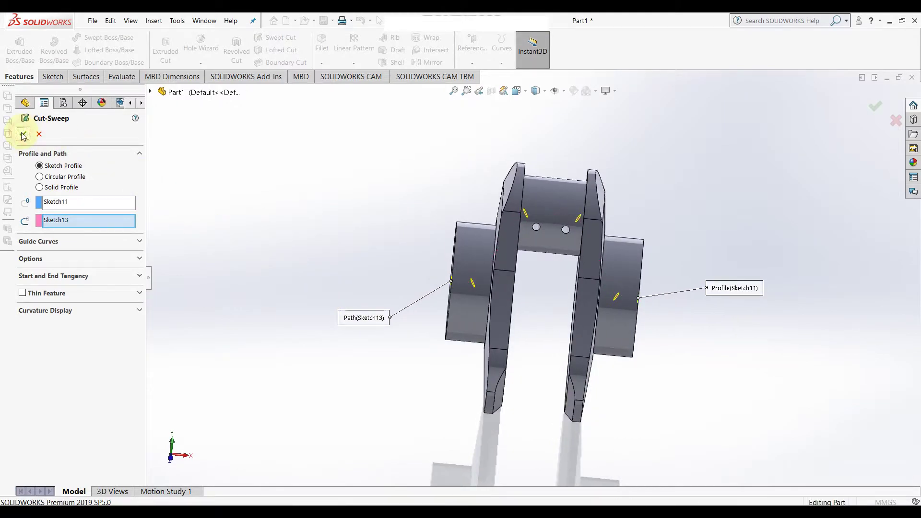
left_click(362, 274)
mouse_move(366, 290)
middle_mouse_down()
mouse_move(411, 313)
mouse_move(356, 304)
mouse_move(397, 233)
middle_mouse_up()
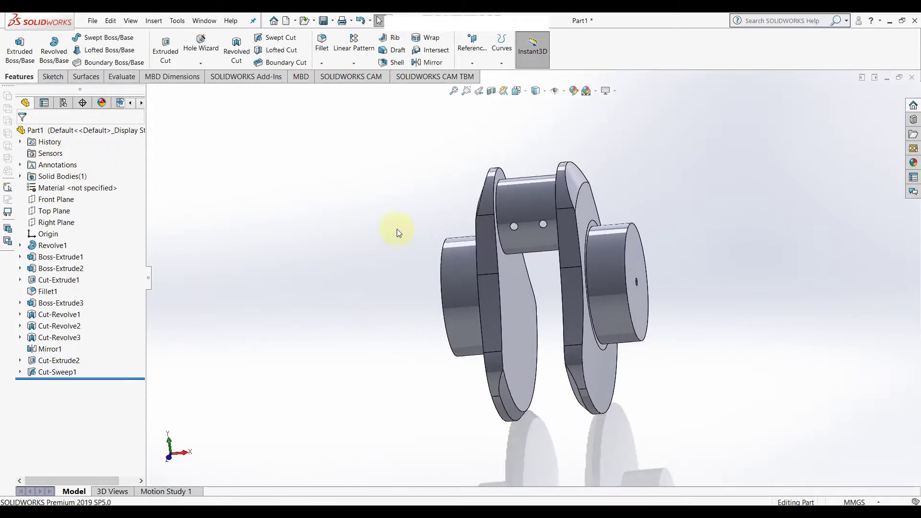
left_click(490, 91)
scroll(546, 274, "down", 2)
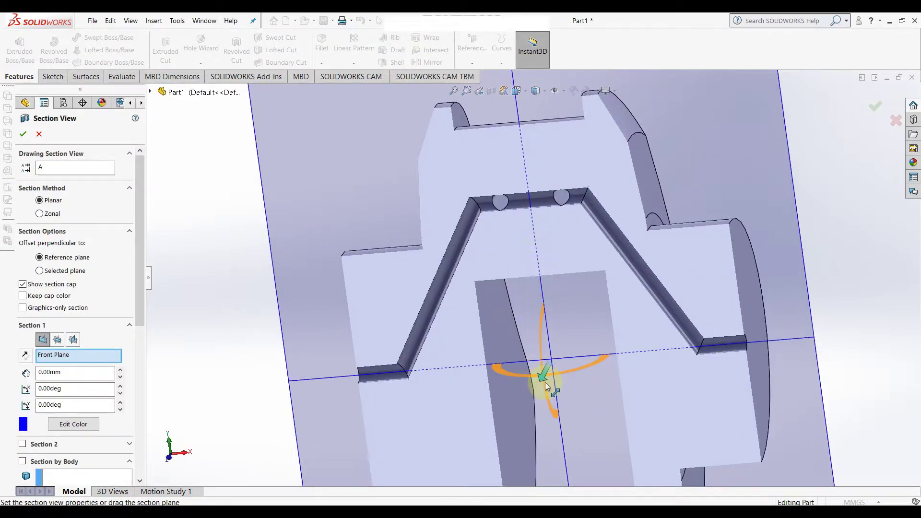
mouse_move(545, 380)
left_mouse_down()
mouse_move(551, 361)
mouse_move(536, 370)
left_mouse_up()
left_click(305, 261)
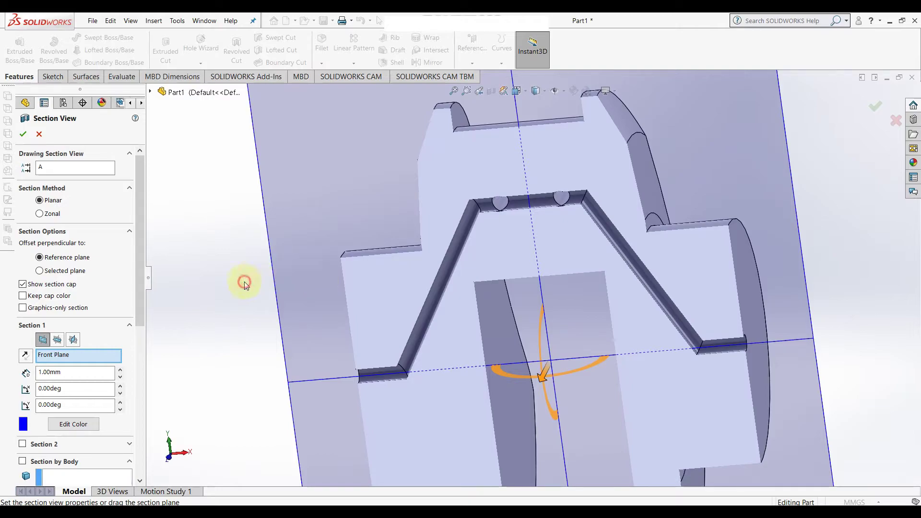
left_click(41, 134)
mouse_move(279, 240)
middle_mouse_down()
mouse_move(283, 232)
mouse_move(347, 272)
middle_mouse_up()
mouse_move(683, 349)
middle_mouse_down()
mouse_move(705, 412)
mouse_move(685, 294)
middle_mouse_up()
scroll(524, 281, "up", 2)
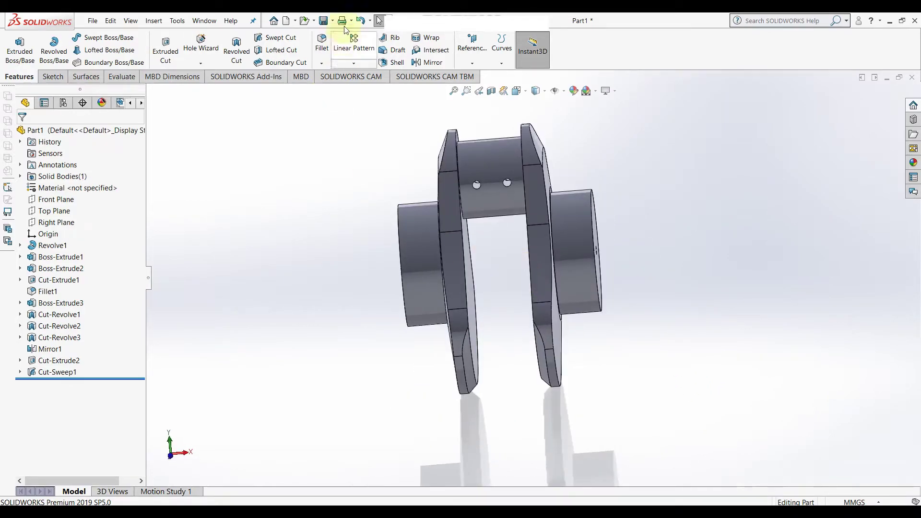
Start a fillet and select the four oil-hole edges on the crankpin
left_click(330, 38)
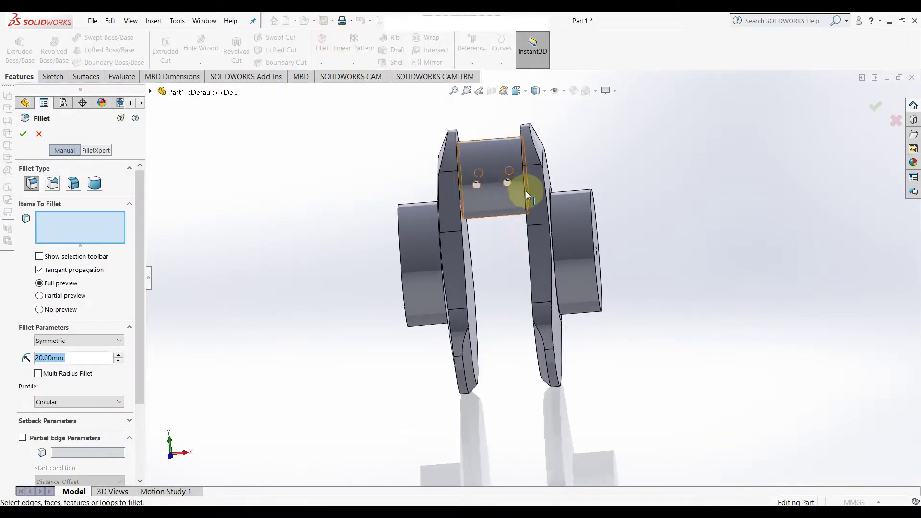
scroll(526, 192, "down", 3)
mouse_move(511, 200)
middle_mouse_down()
mouse_move(506, 260)
mouse_move(633, 323)
mouse_move(530, 303)
middle_mouse_up()
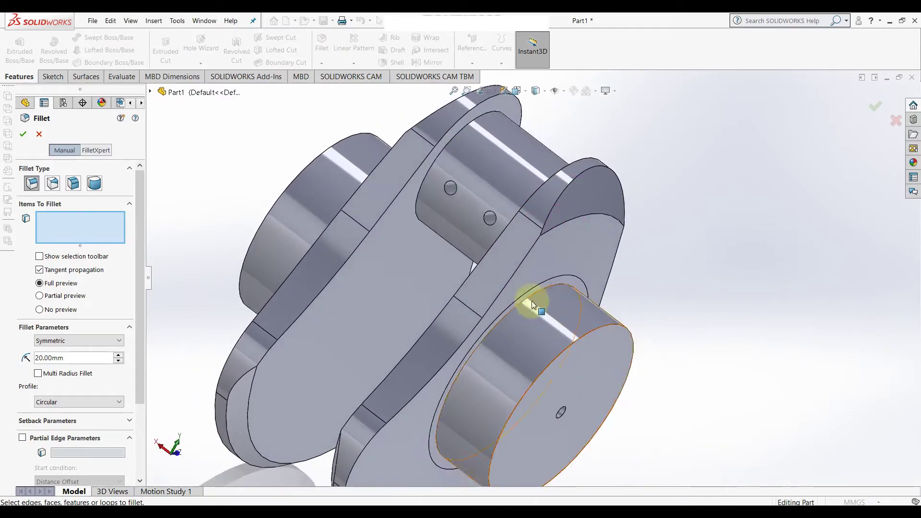
left_click(485, 223)
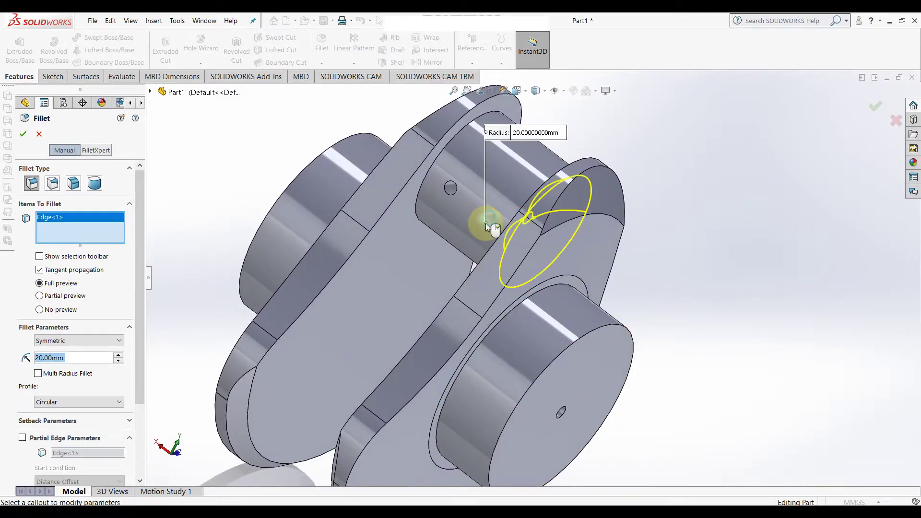
left_click(457, 197)
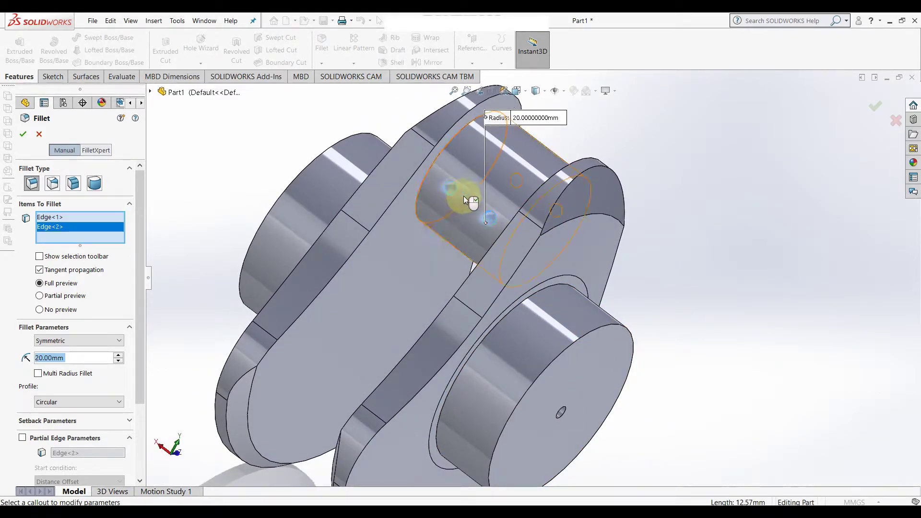
mouse_move(519, 277)
middle_mouse_down()
mouse_move(627, 257)
mouse_move(503, 277)
mouse_move(574, 215)
middle_mouse_up()
left_click(588, 201)
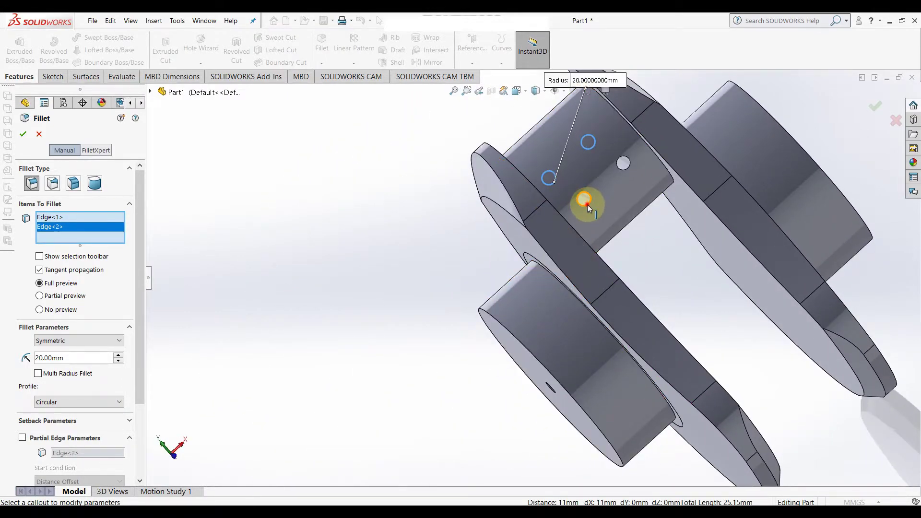
left_click(626, 169)
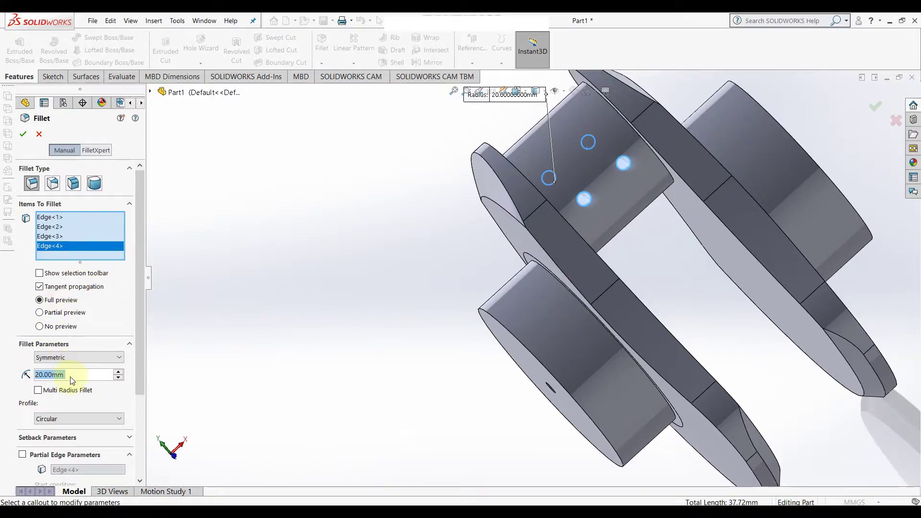
Set the fillet radius to 1 mm and apply it as Fillet2
type("1")
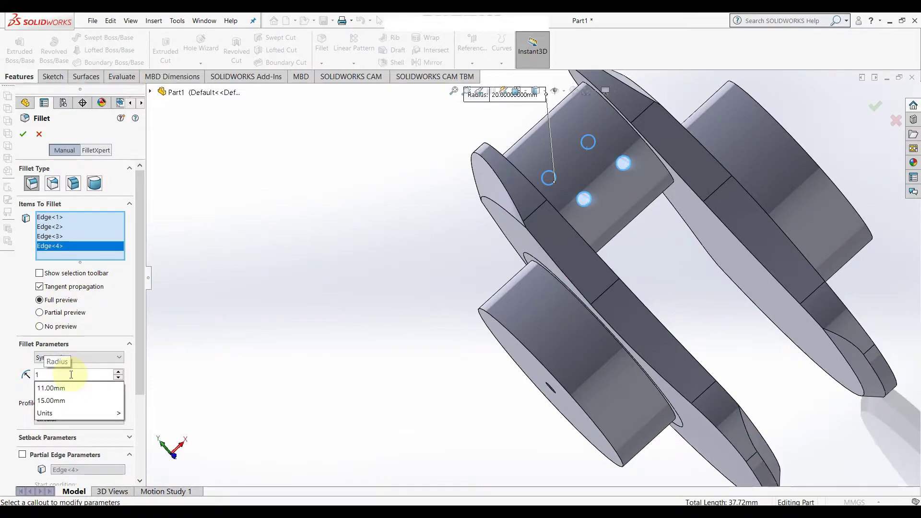
left_click(20, 320)
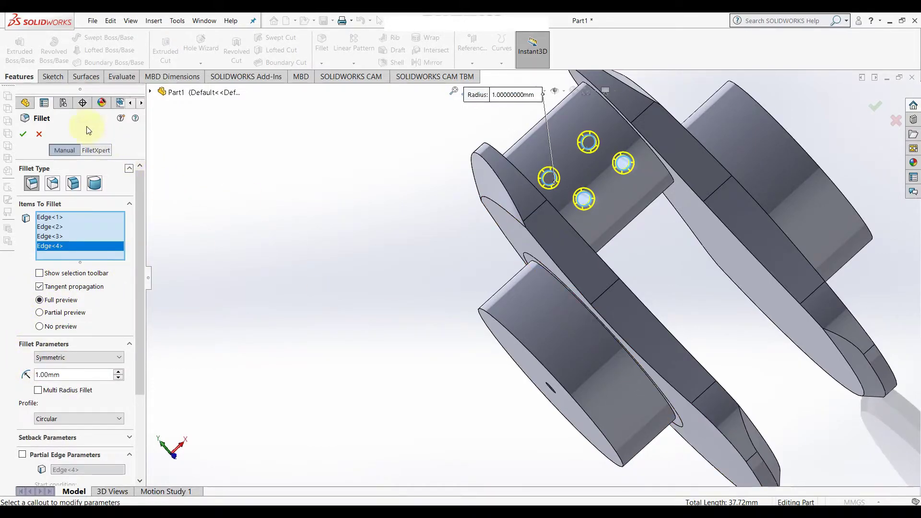
left_click(23, 135)
mouse_move(409, 313)
middle_mouse_down()
mouse_move(331, 293)
mouse_move(383, 330)
mouse_move(646, 387)
mouse_move(715, 326)
middle_mouse_up()
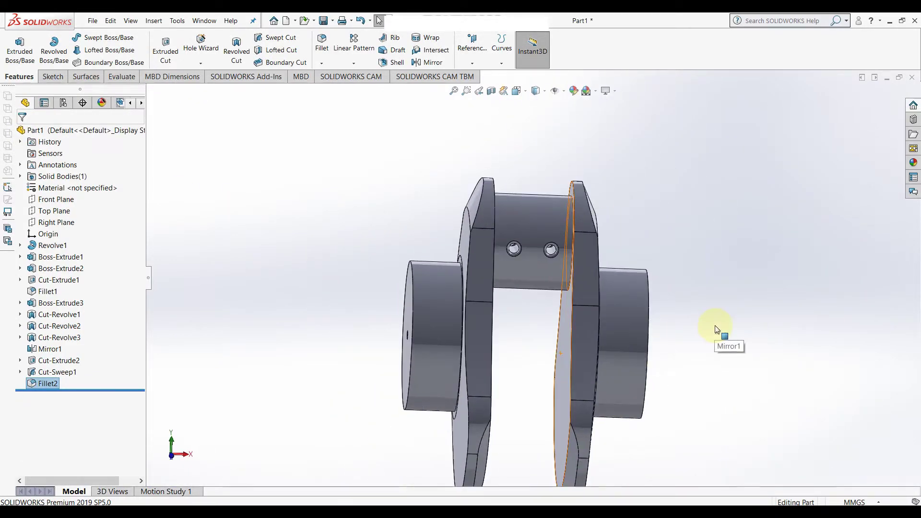
left_click(698, 409)
mouse_move(698, 409)
middle_mouse_down()
mouse_move(704, 384)
mouse_move(675, 405)
mouse_move(698, 380)
middle_mouse_up()
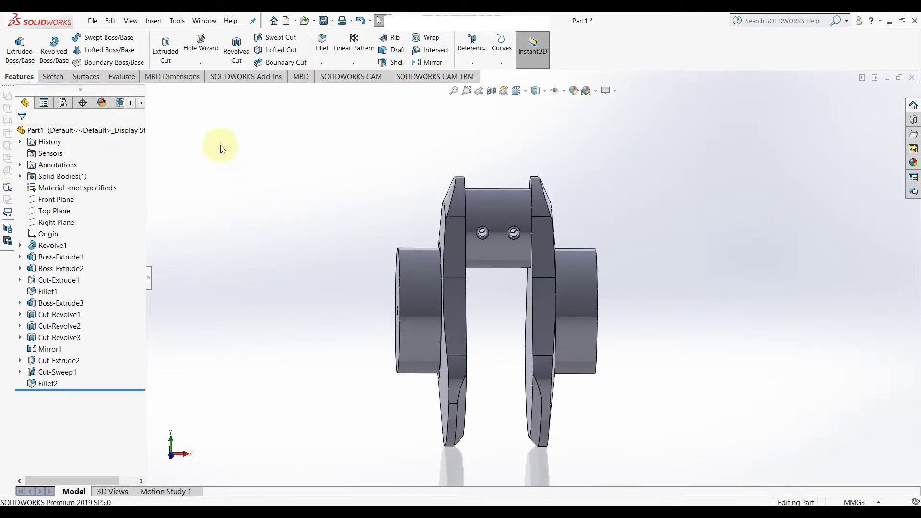
Start a Body Move/Copy of the crank throw with 5 copies and a 95 offset
left_click(155, 19)
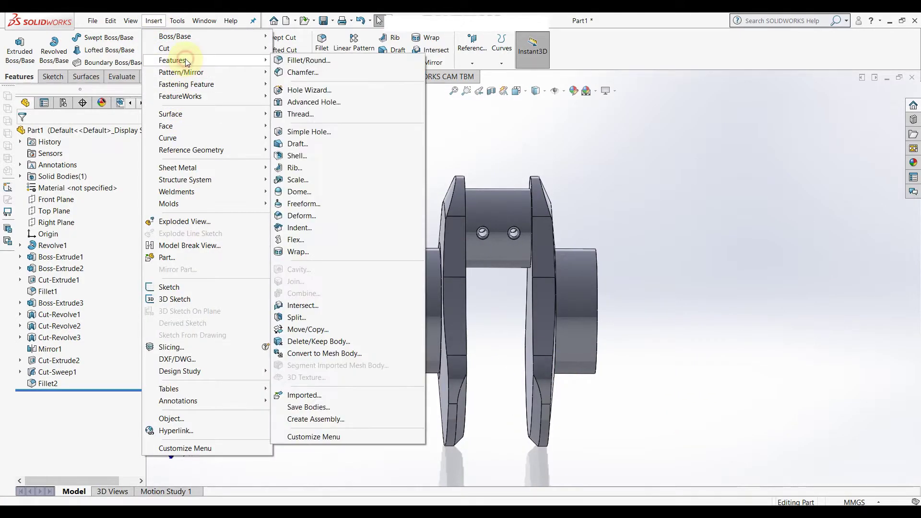
mouse_move(172, 61)
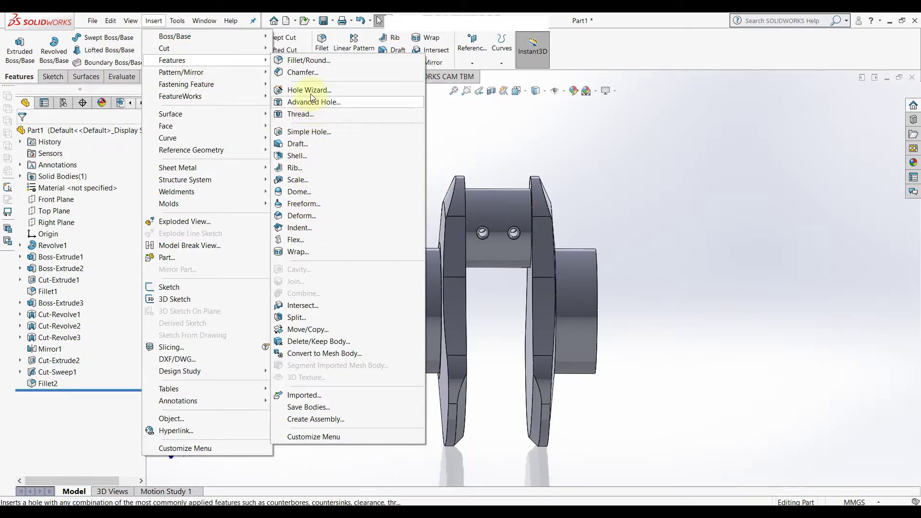
left_click(317, 331)
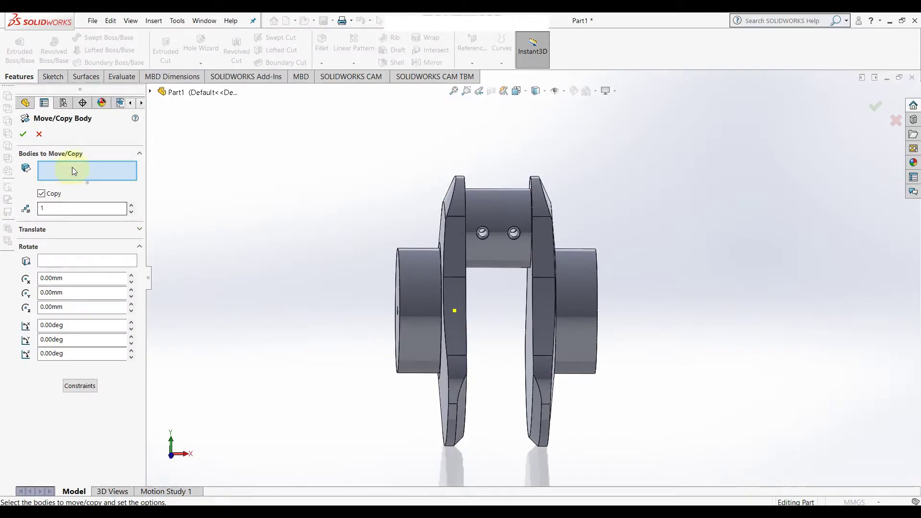
left_click(465, 243)
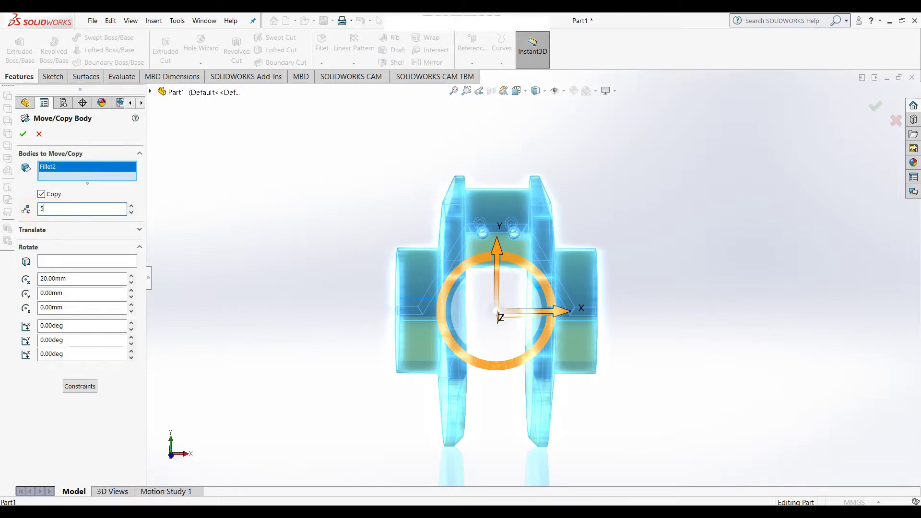
left_click(79, 355)
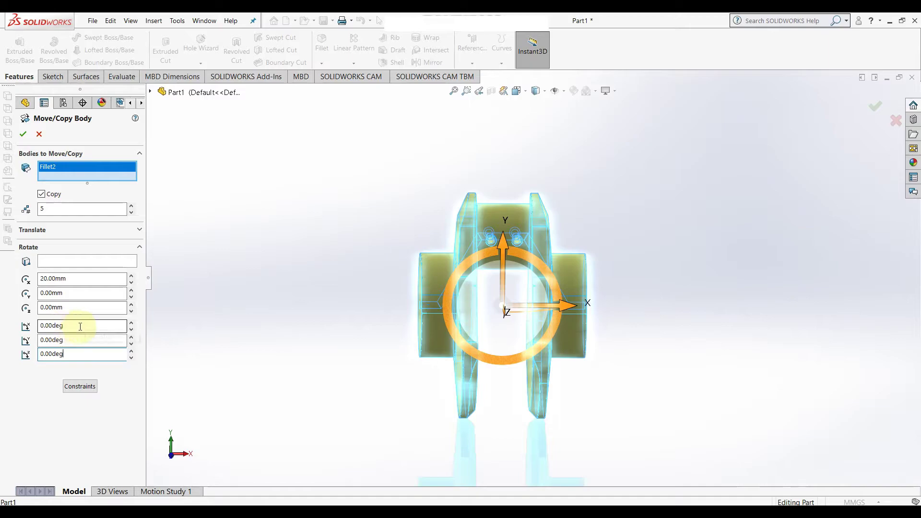
left_click(53, 279)
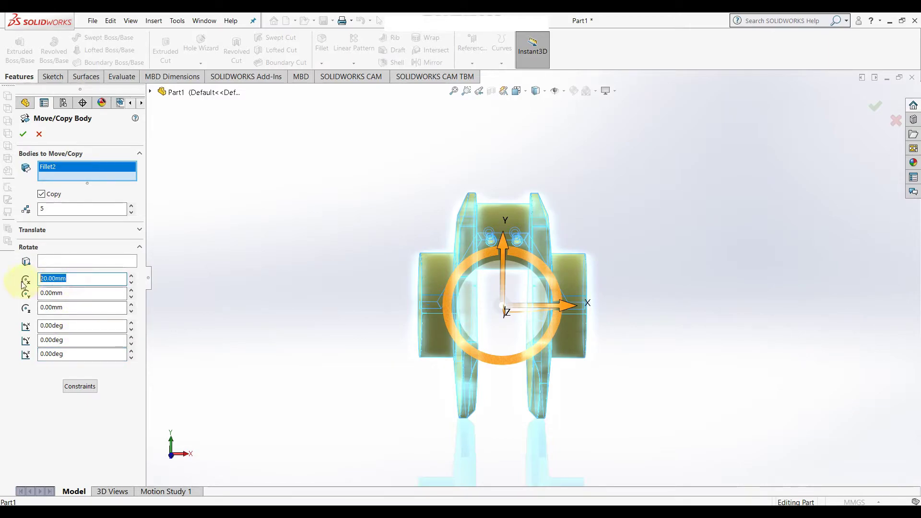
type("95")
key("Return")
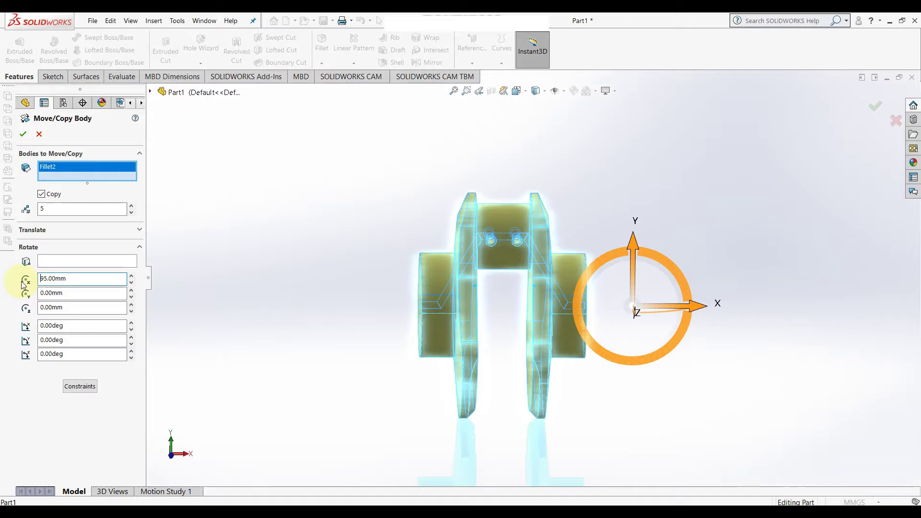
left_click(64, 228)
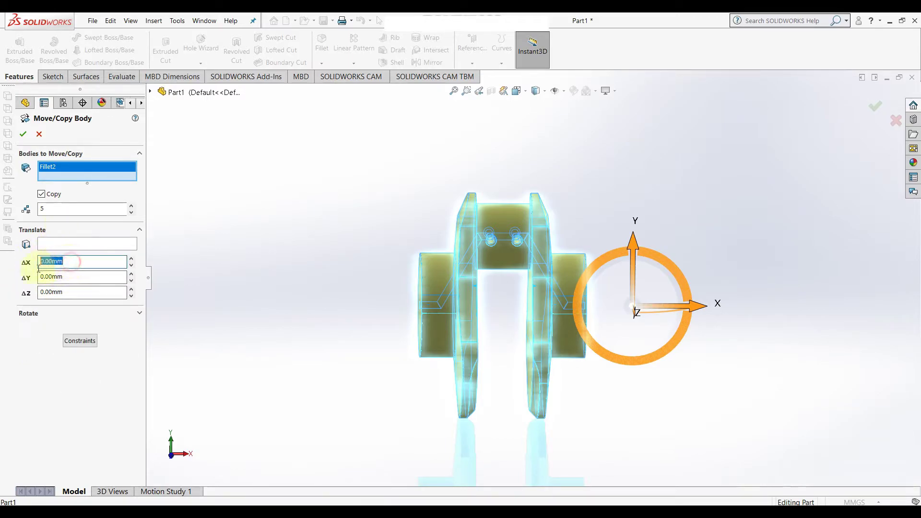
type("5")
key("Return")
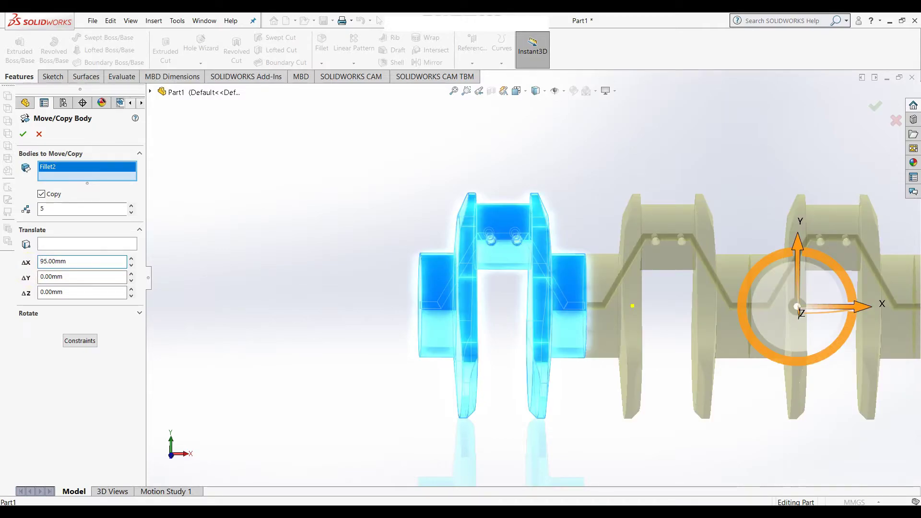
Reset the rotation origin to 0, keep 95 mm ΔX spacing, and create Body-Move/Copy1
key("f")
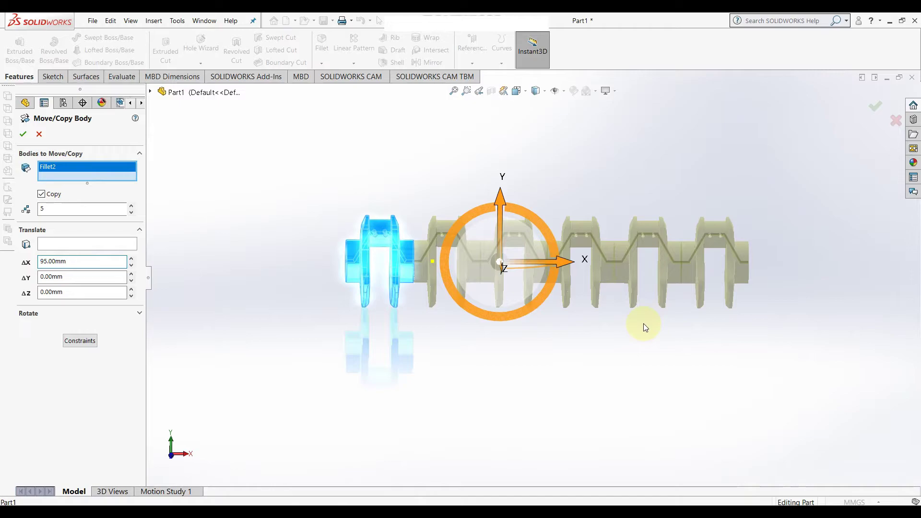
scroll(628, 325, "down", 2)
scroll(682, 267, "up", 2)
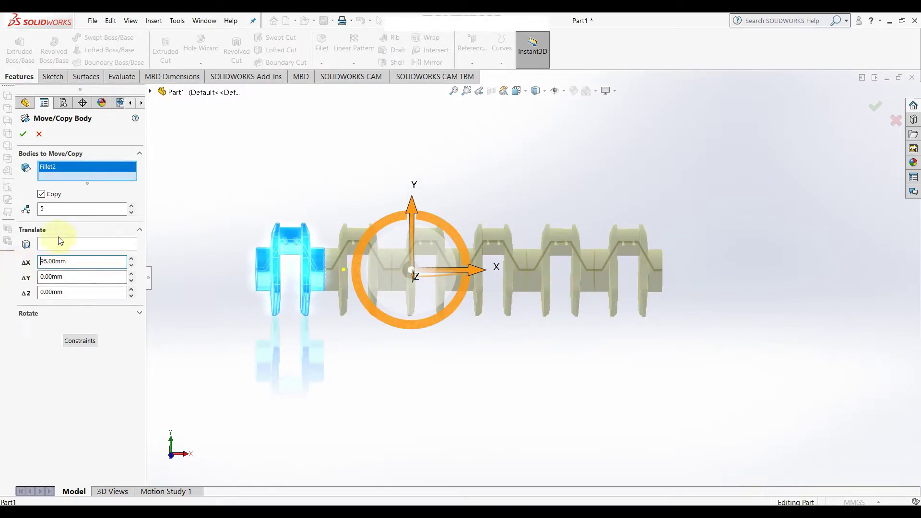
left_click(34, 318)
left_click(74, 280)
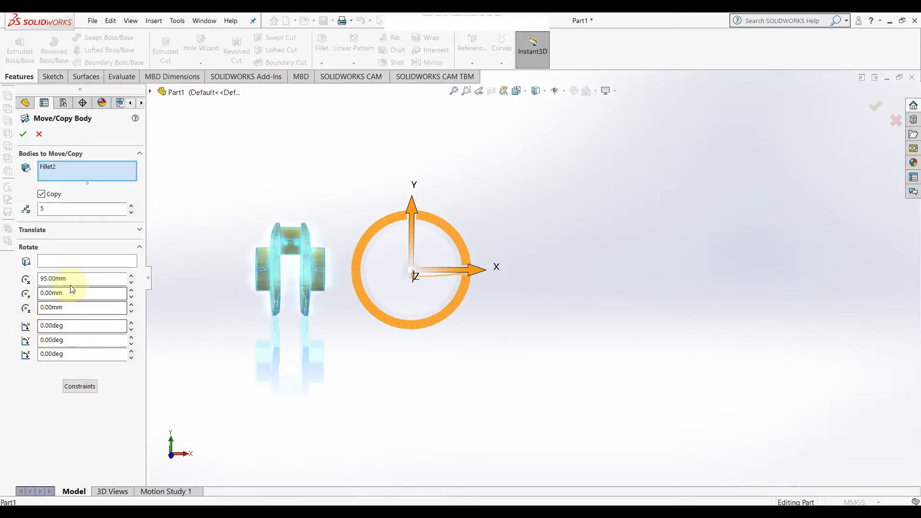
type("0")
key("Return")
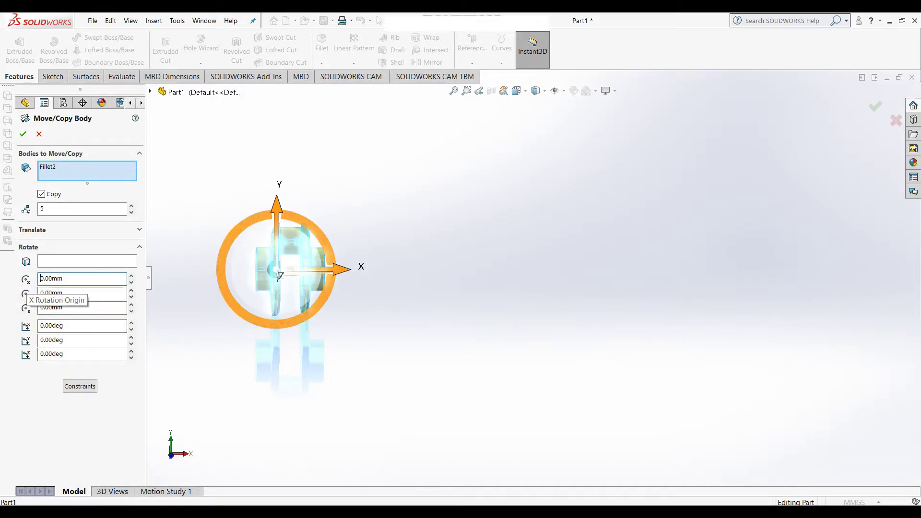
left_click(50, 232)
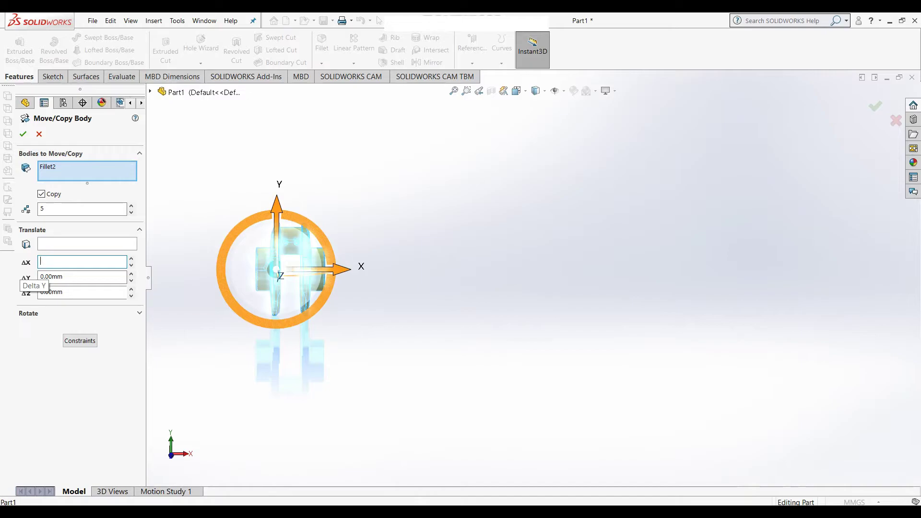
type("95")
key("Return")
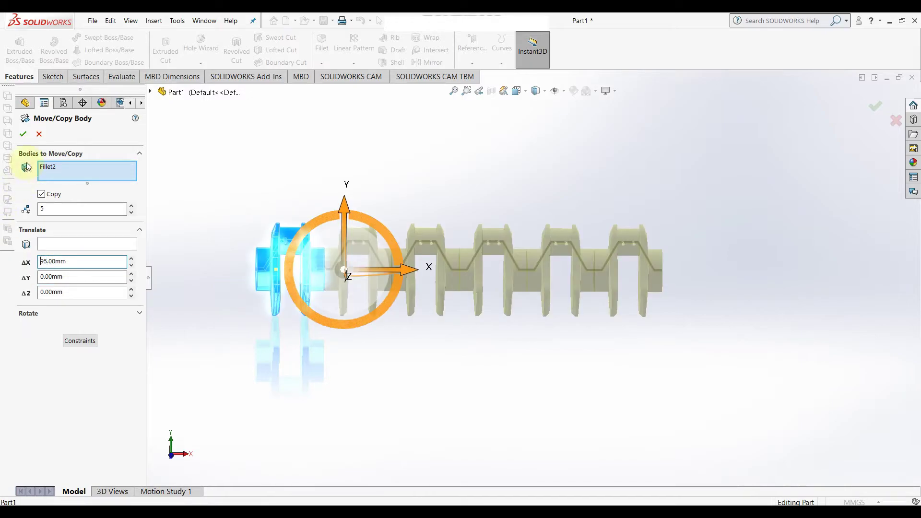
left_click(23, 138)
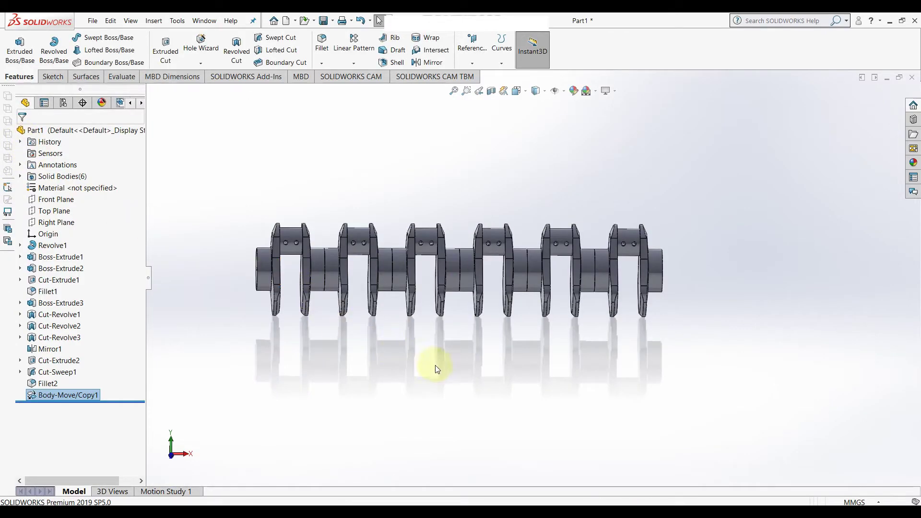
mouse_move(436, 367)
middle_mouse_down()
mouse_move(469, 304)
mouse_move(497, 360)
mouse_move(457, 281)
mouse_move(444, 391)
mouse_move(477, 418)
mouse_move(456, 419)
mouse_move(440, 384)
middle_mouse_up()
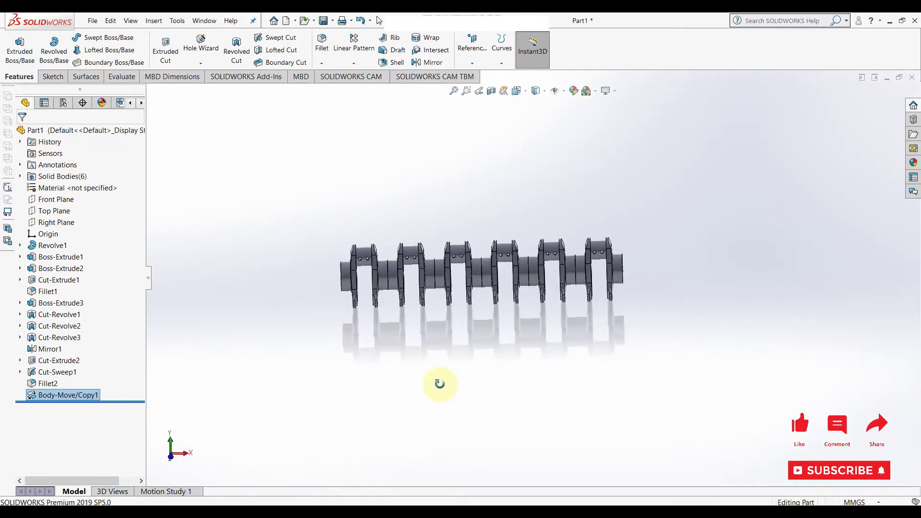
left_click(153, 21)
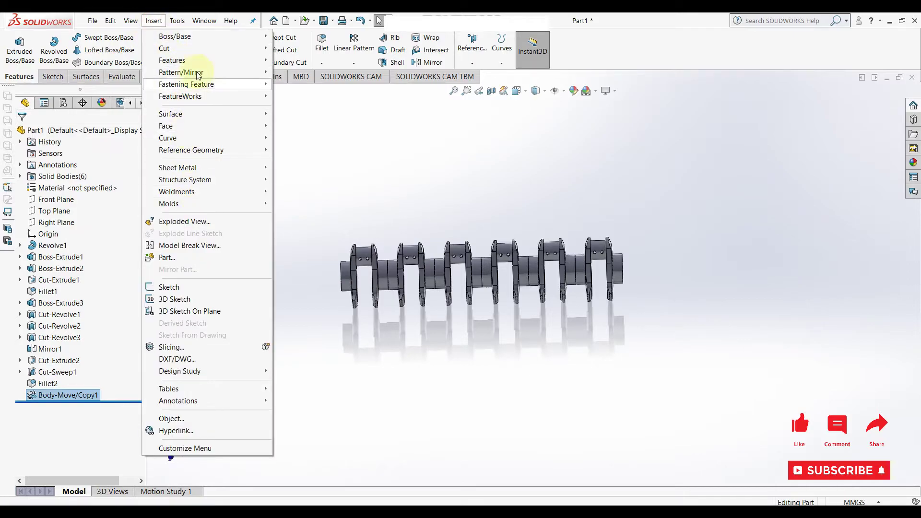
mouse_move(171, 60)
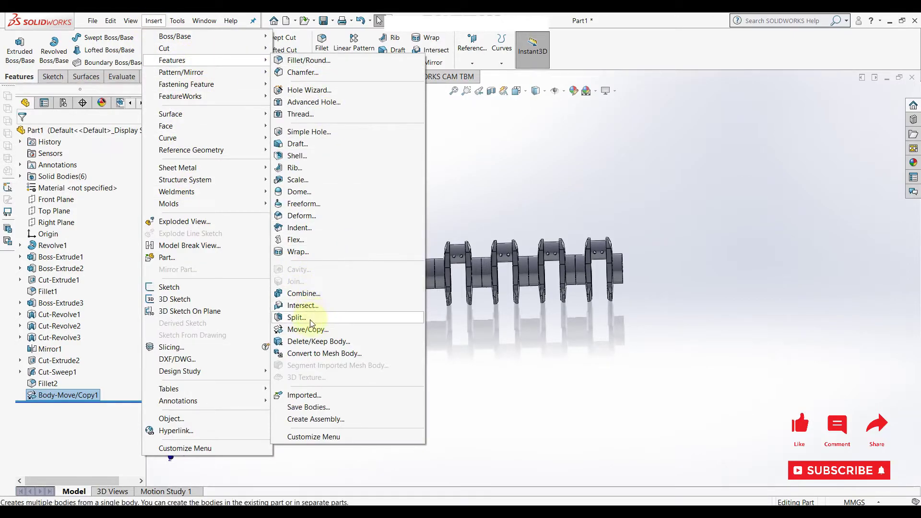
Add Body-Move/Copy2 rotating the second crank throw 240° about X
left_click(309, 329)
mouse_move(229, 305)
middle_mouse_down()
mouse_move(240, 315)
mouse_move(250, 387)
middle_mouse_up()
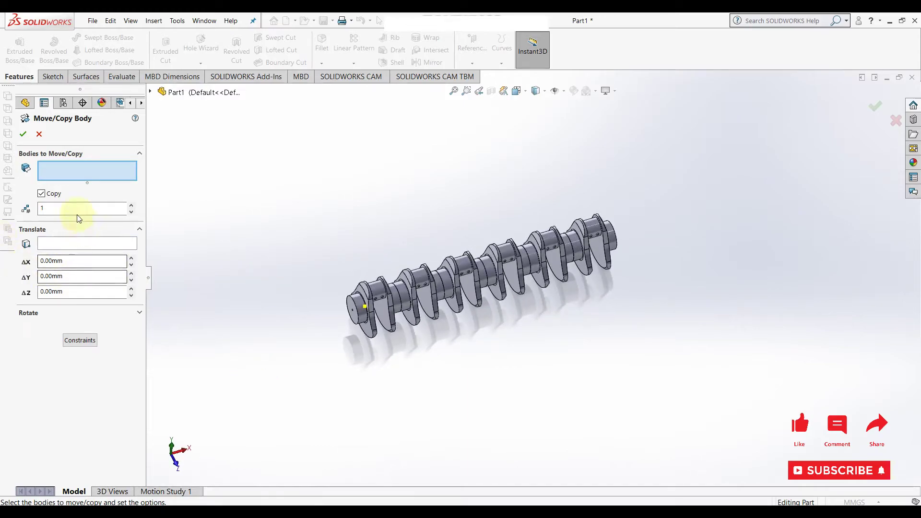
left_click(466, 310)
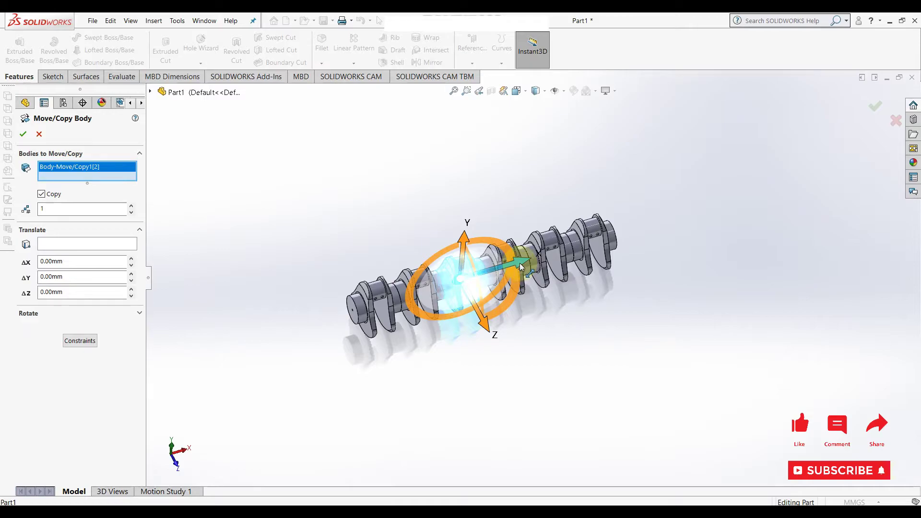
left_click(49, 314)
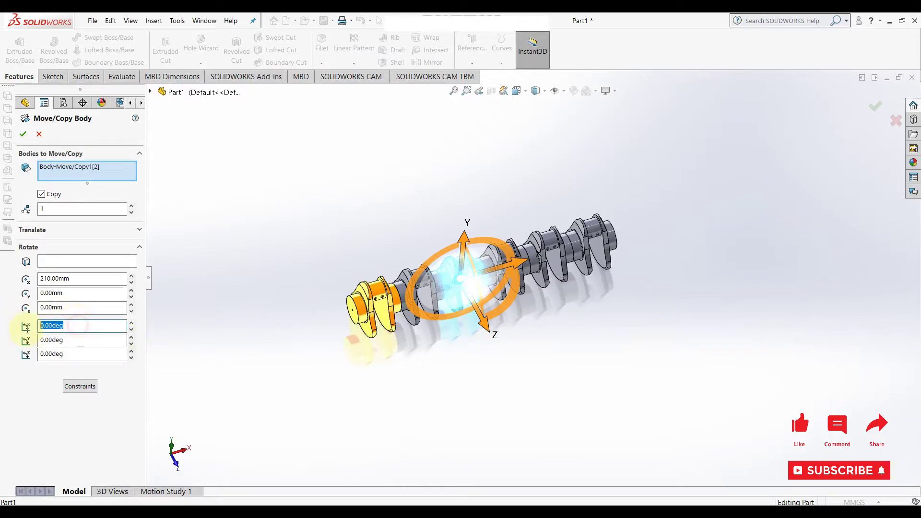
type("240")
key("Return")
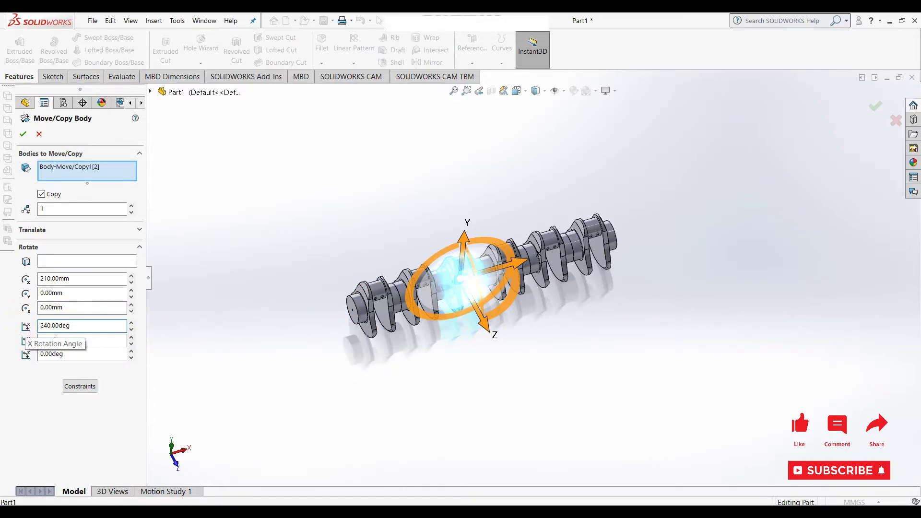
left_click(23, 137)
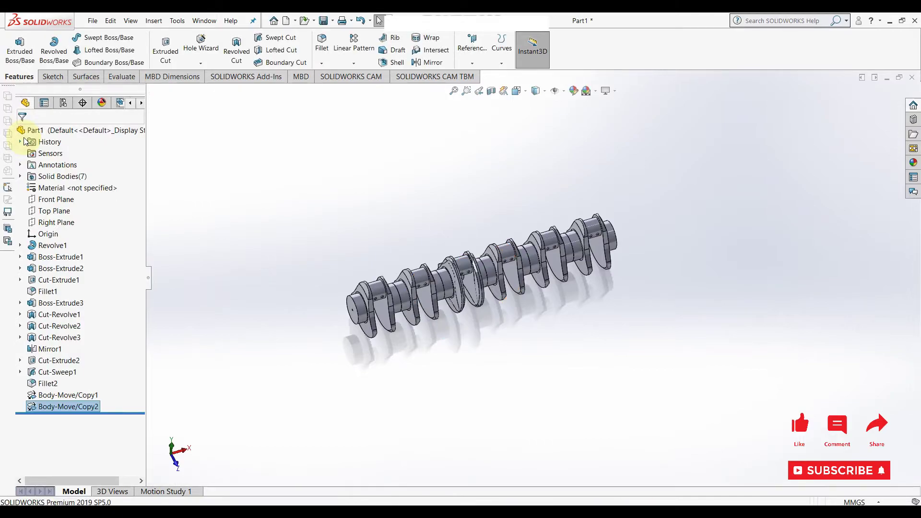
mouse_move(430, 281)
middle_mouse_down()
mouse_move(519, 273)
mouse_move(493, 287)
middle_mouse_up()
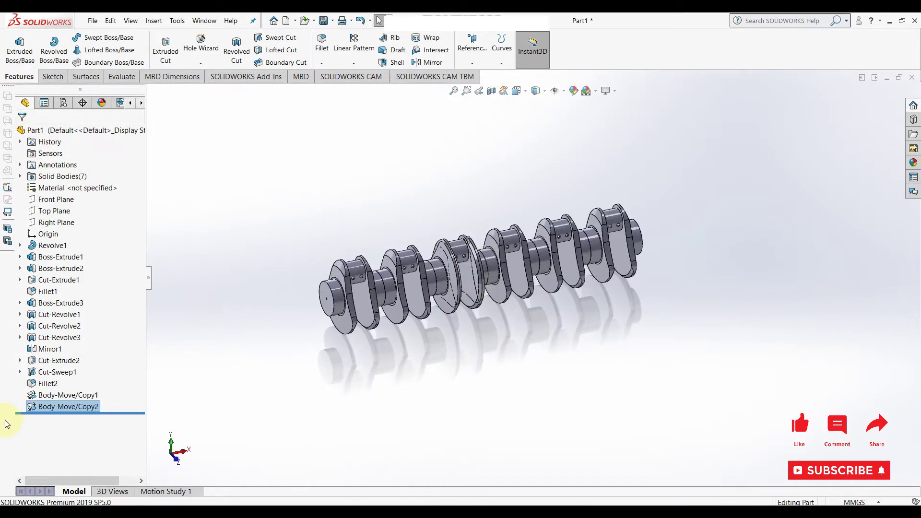
Edit Body-Move/Copy2 to uncheck Copy so the throw rotates in place
right_click(53, 408)
left_click(63, 292)
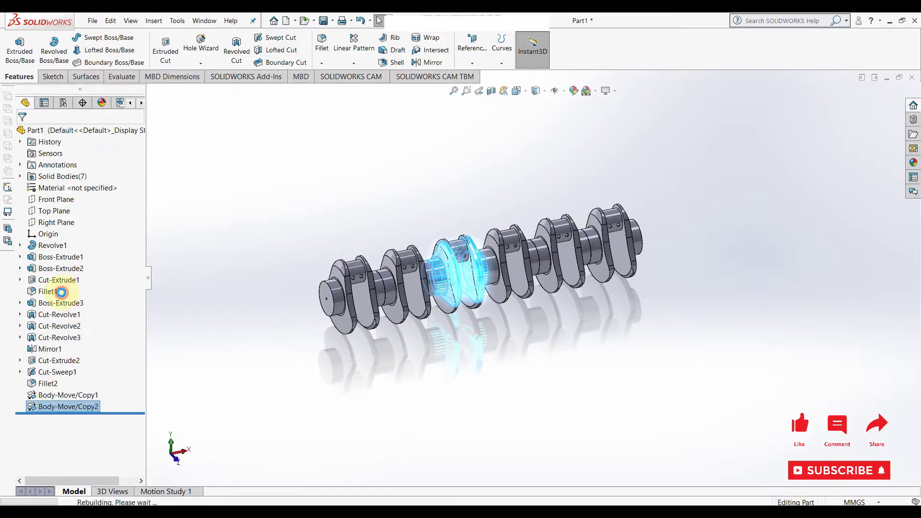
left_click(41, 195)
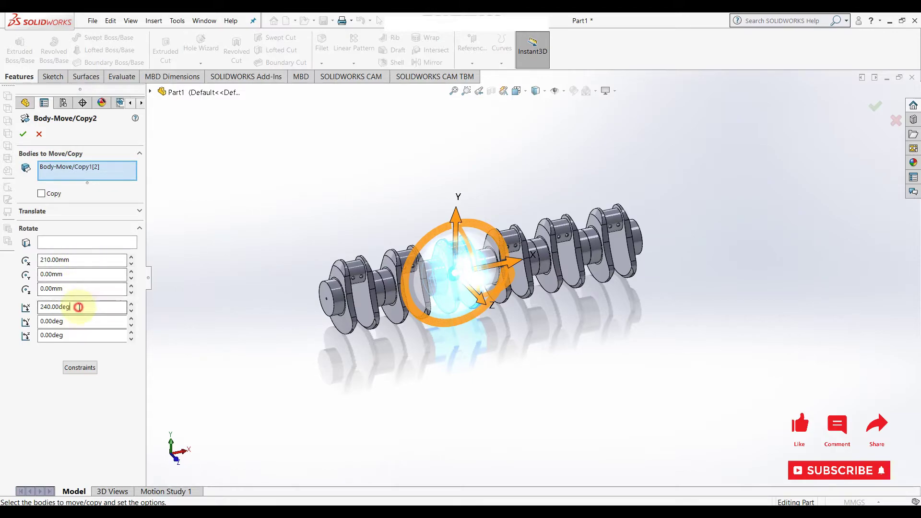
left_click(23, 135)
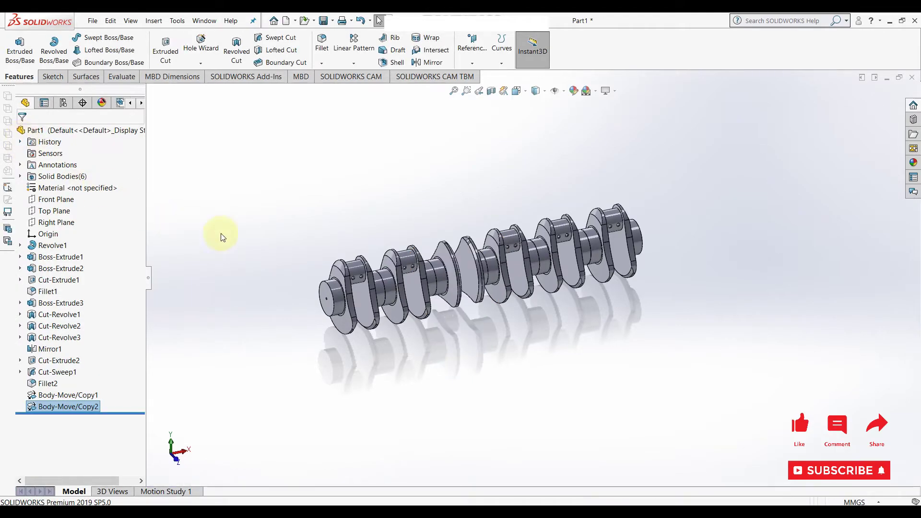
mouse_move(445, 347)
middle_mouse_down()
mouse_move(500, 413)
mouse_move(455, 404)
mouse_move(417, 354)
mouse_move(442, 422)
mouse_move(565, 437)
mouse_move(552, 449)
mouse_move(451, 446)
mouse_move(435, 417)
mouse_move(424, 436)
mouse_move(446, 434)
mouse_move(353, 372)
mouse_move(411, 460)
mouse_move(434, 371)
mouse_move(441, 448)
middle_mouse_up()
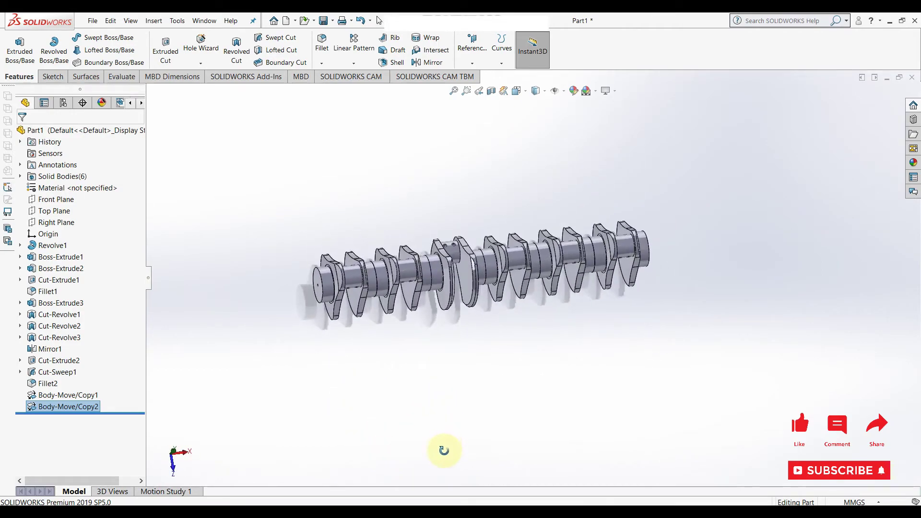
middle_click_drag(433, 368, 431, 432)
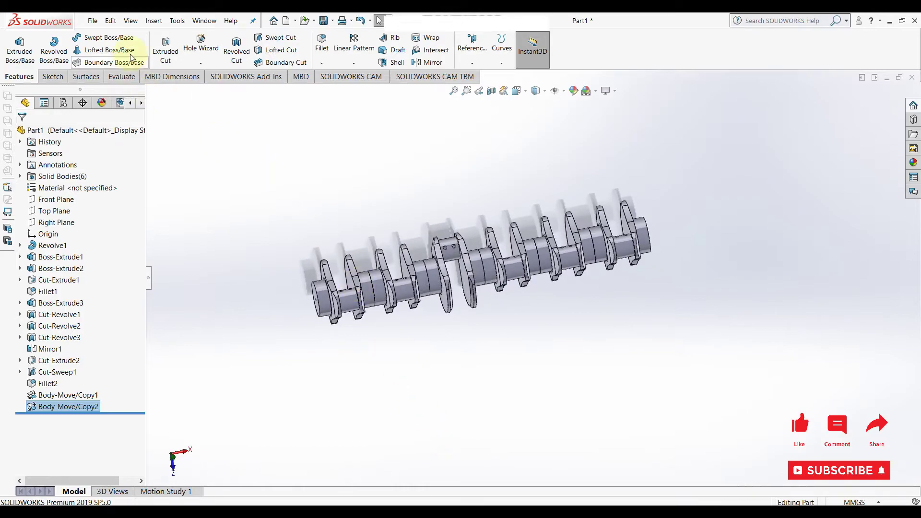
left_click(163, 19)
mouse_move(171, 113)
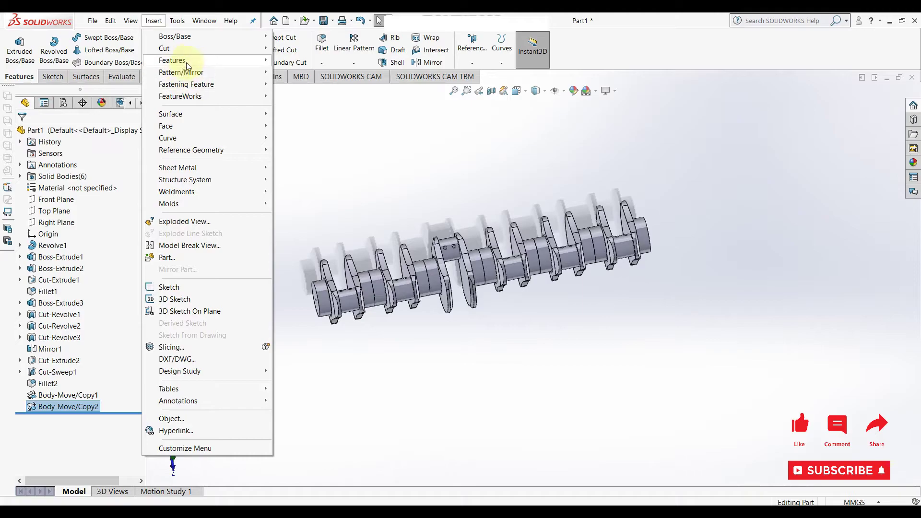
Rotate one crank section 240° about the shaft axis without keeping a copy
mouse_move(172, 60)
left_click(307, 331)
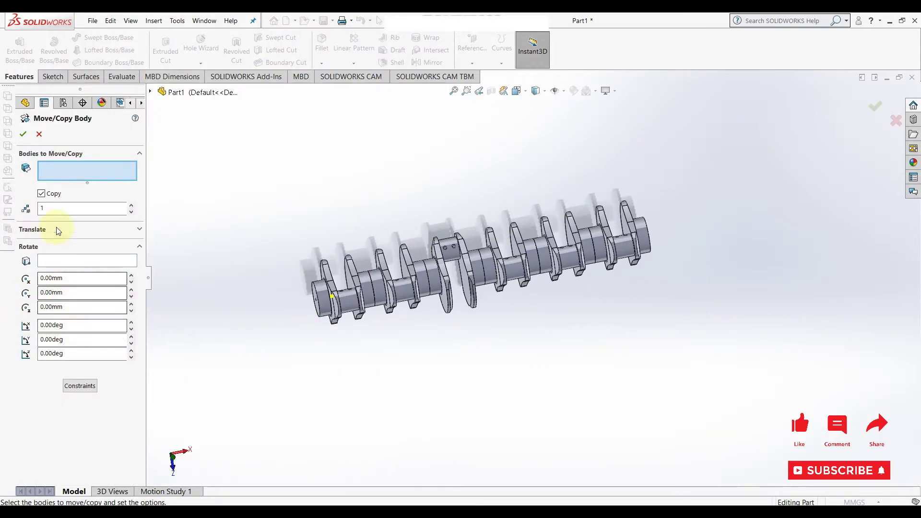
left_click(510, 262)
left_click(41, 194)
type("240")
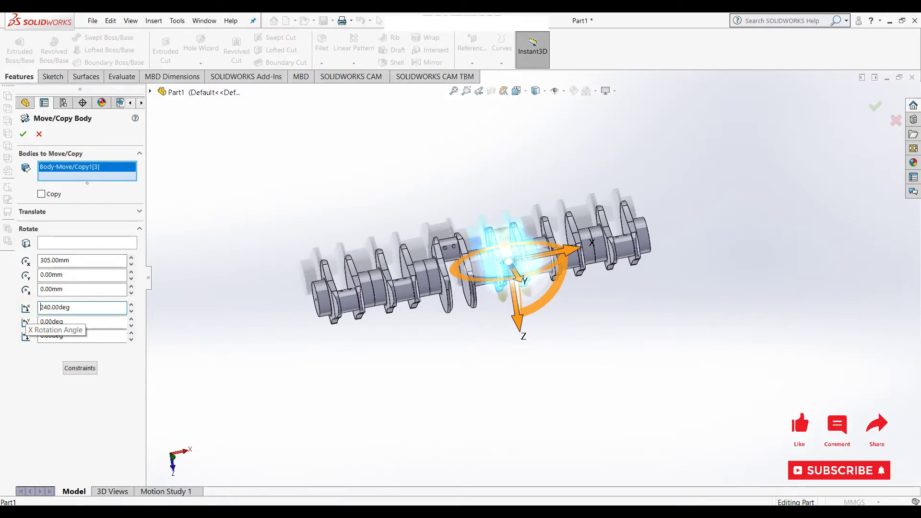
left_click(22, 135)
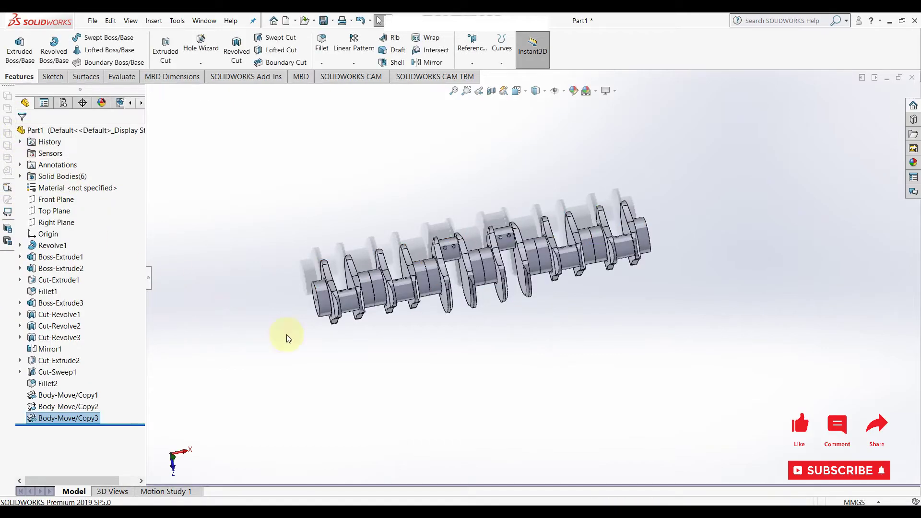
mouse_move(442, 377)
middle_mouse_down()
mouse_move(423, 312)
mouse_move(469, 384)
mouse_move(531, 434)
mouse_move(592, 470)
mouse_move(610, 458)
mouse_move(397, 366)
mouse_move(455, 428)
mouse_move(362, 401)
mouse_move(370, 377)
mouse_move(456, 287)
mouse_move(361, 407)
mouse_move(384, 448)
middle_mouse_up()
mouse_move(424, 372)
middle_mouse_down()
mouse_move(429, 477)
mouse_move(422, 387)
mouse_move(423, 439)
mouse_move(566, 456)
mouse_move(582, 471)
mouse_move(467, 394)
mouse_move(490, 441)
mouse_move(464, 438)
mouse_move(461, 416)
mouse_move(469, 422)
mouse_move(463, 451)
mouse_move(408, 322)
middle_mouse_up()
Rotate the second crank section from the left by 120°, then edit Body-Move/Copy4 to correct it
left_click(177, 21)
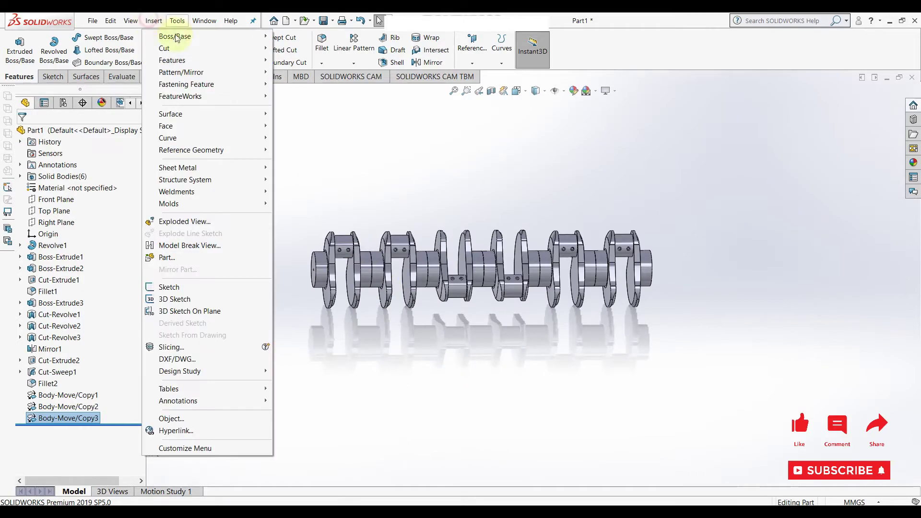
left_click(130, 21)
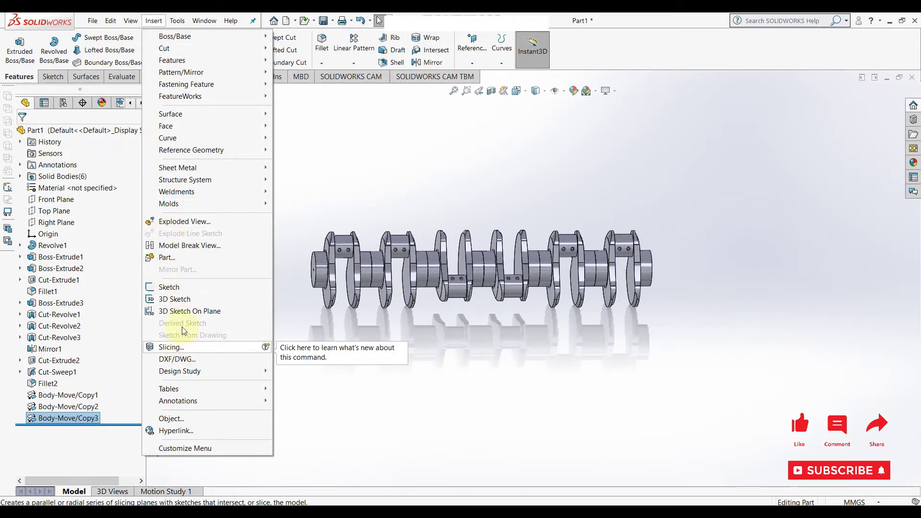
mouse_move(172, 60)
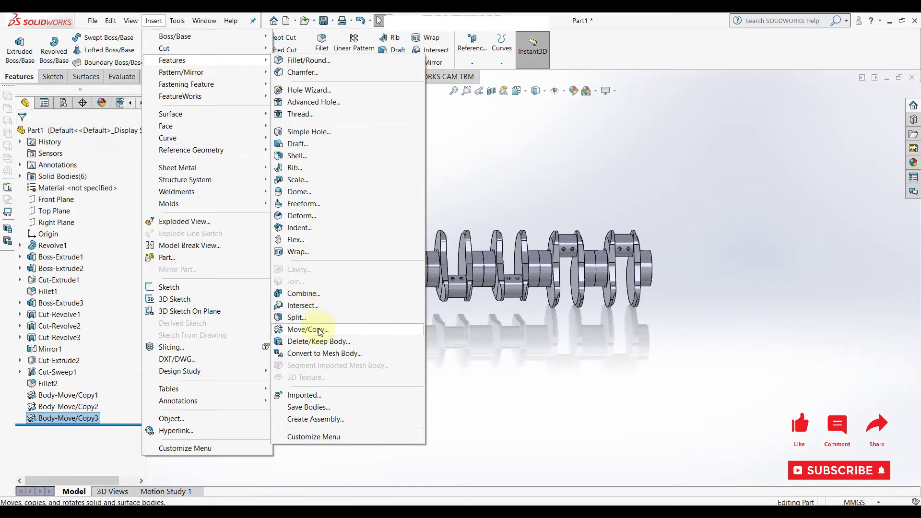
left_click(307, 329)
left_click(402, 267)
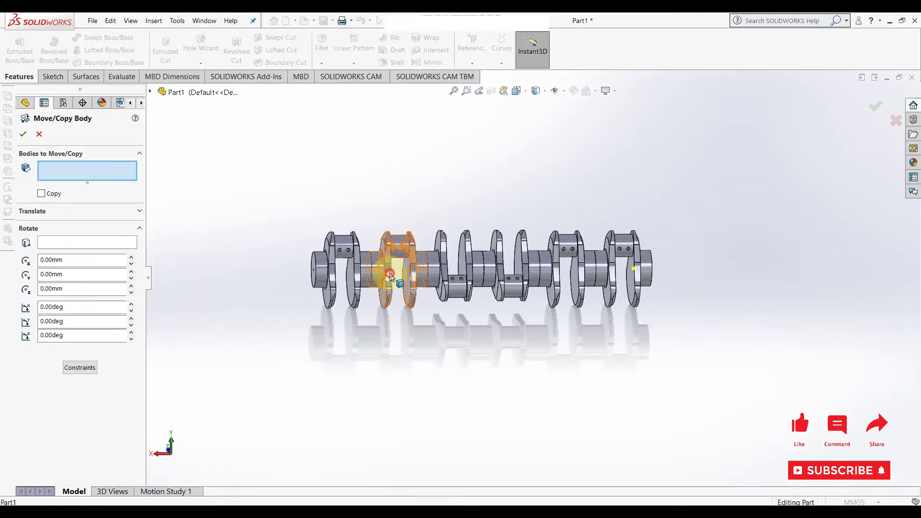
left_click(60, 197)
type("120")
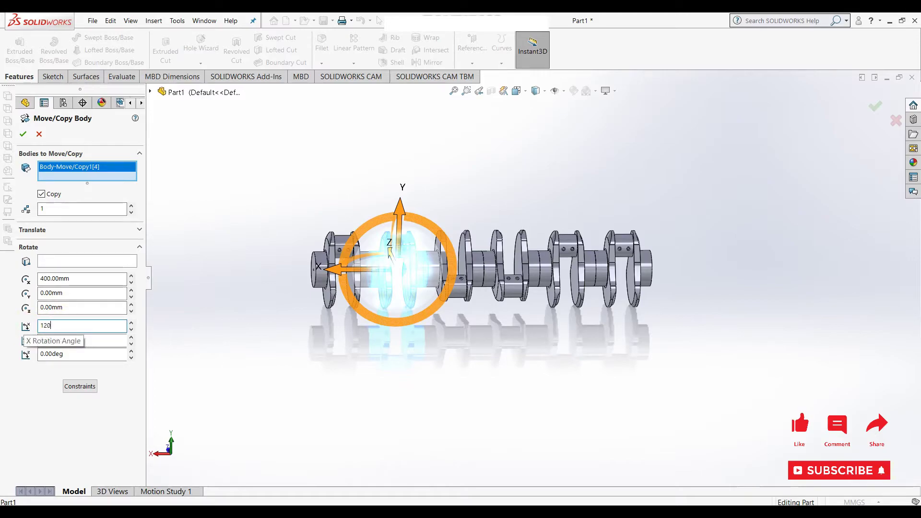
left_click(24, 137)
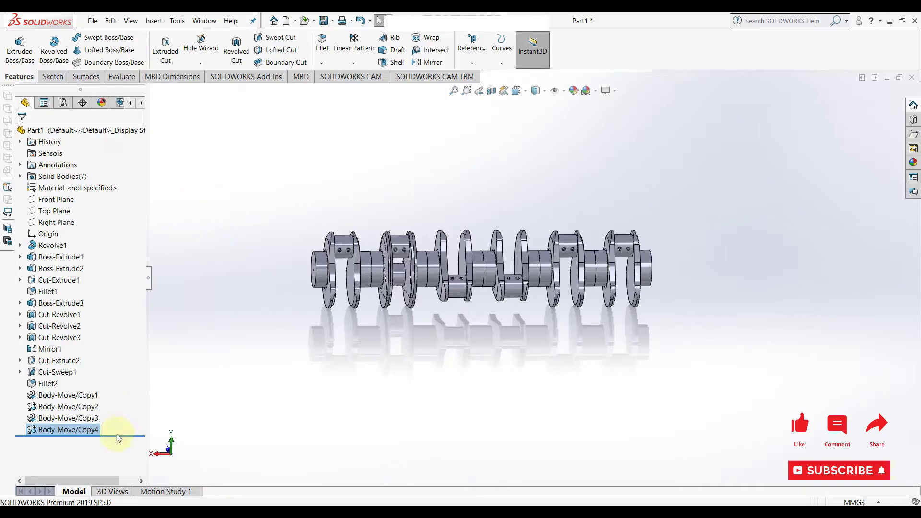
right_click(65, 430)
left_click(77, 333)
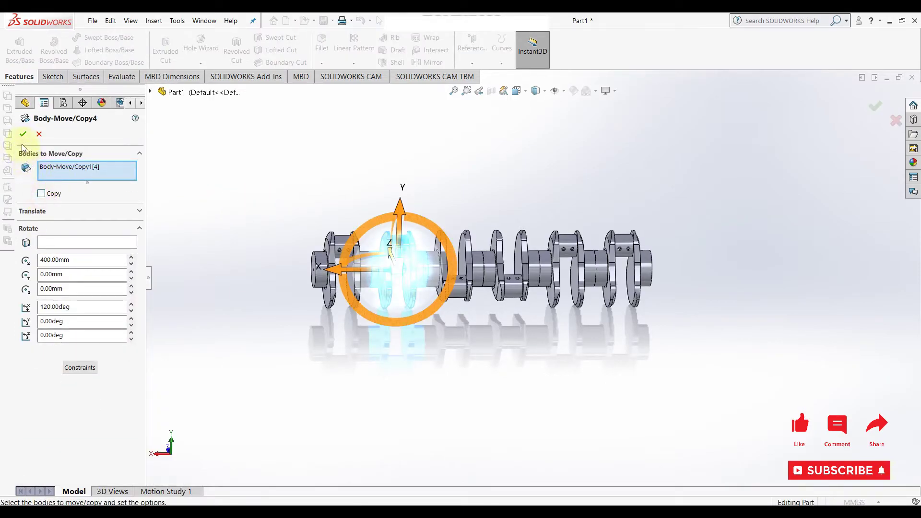
left_click(23, 138)
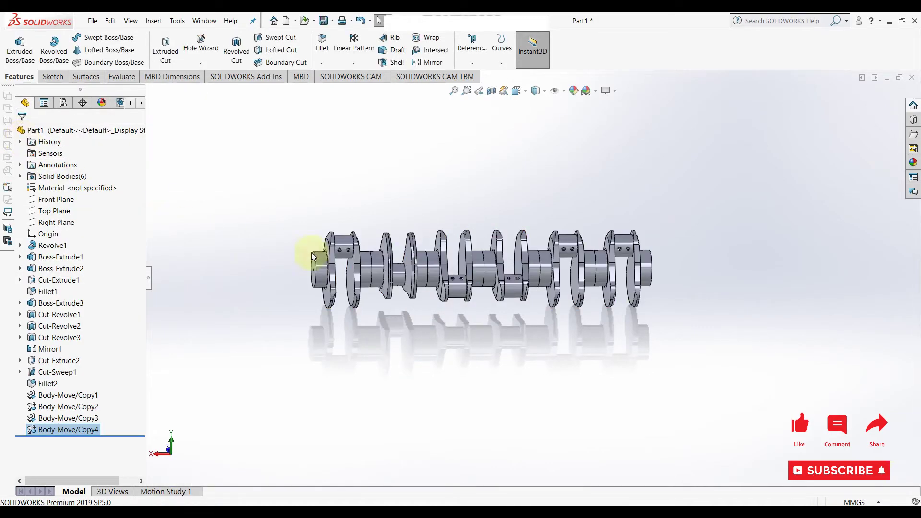
Rotate the crank section near the right end by 120° without copying it
left_click(153, 21)
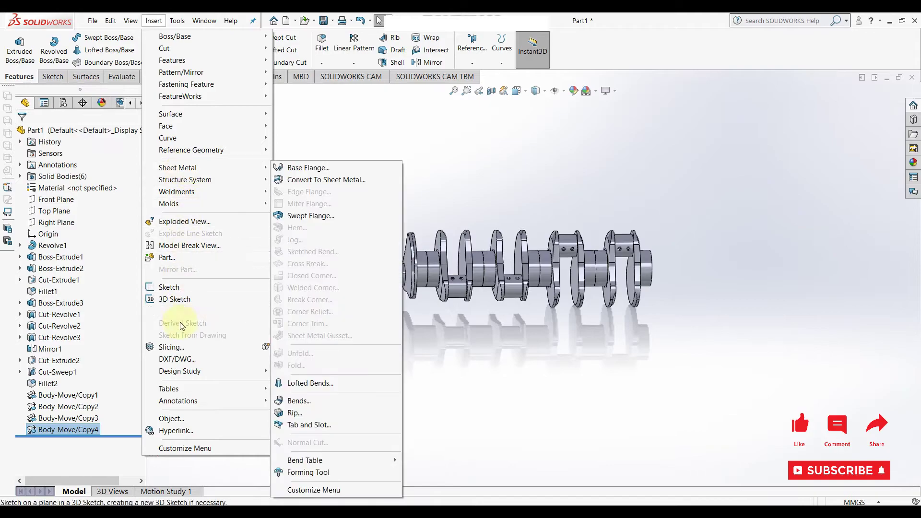
mouse_move(173, 61)
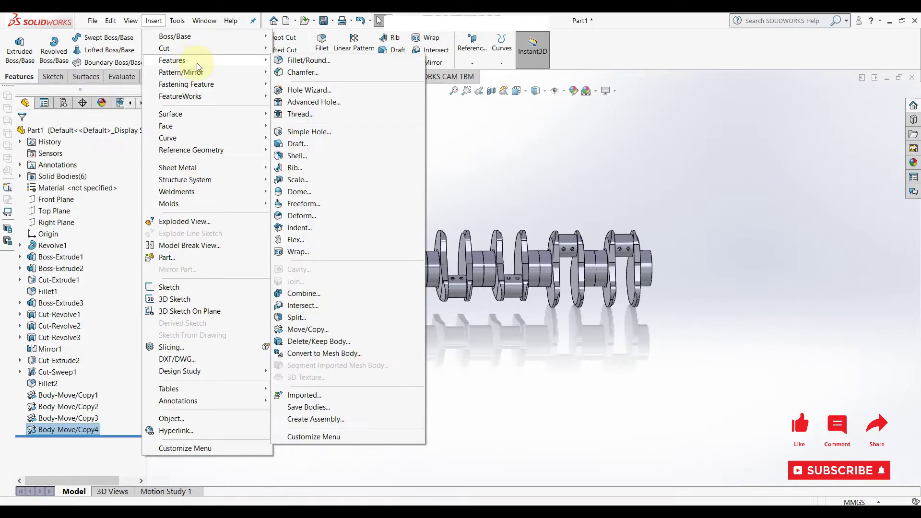
left_click(310, 330)
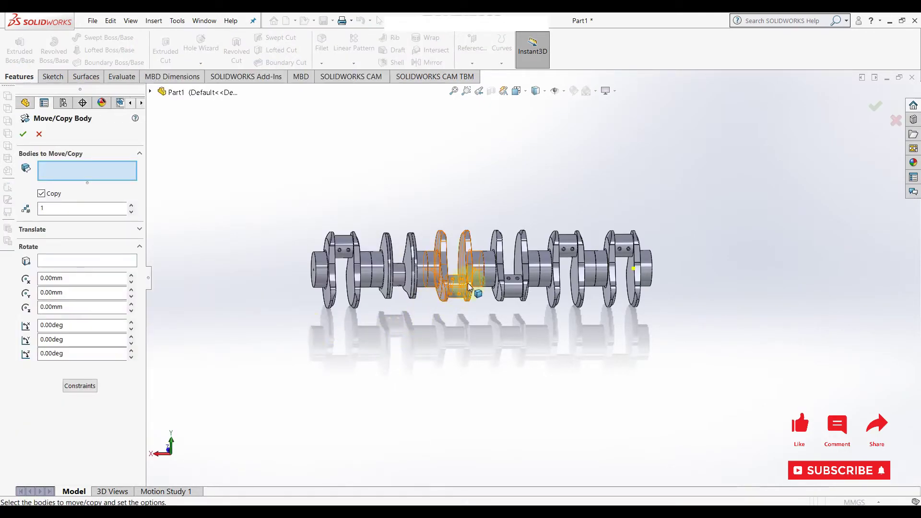
left_click(500, 312)
left_click(576, 275)
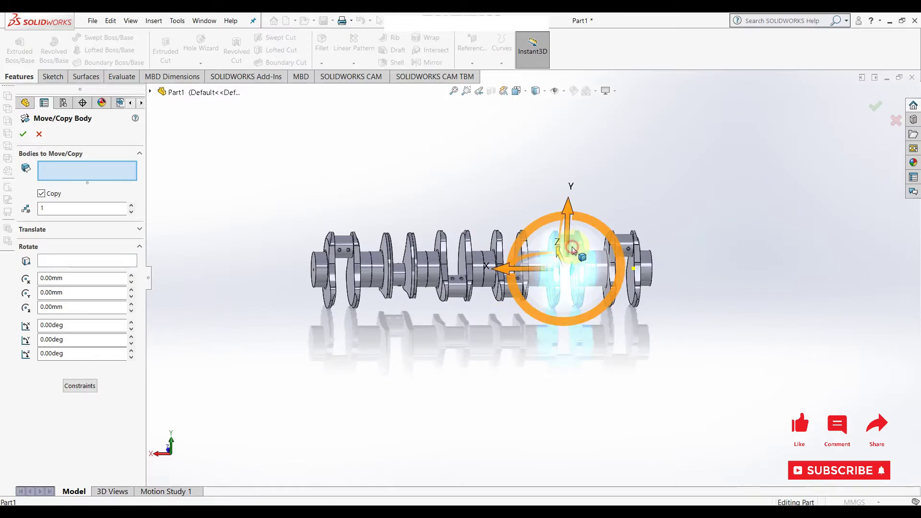
left_click(42, 194)
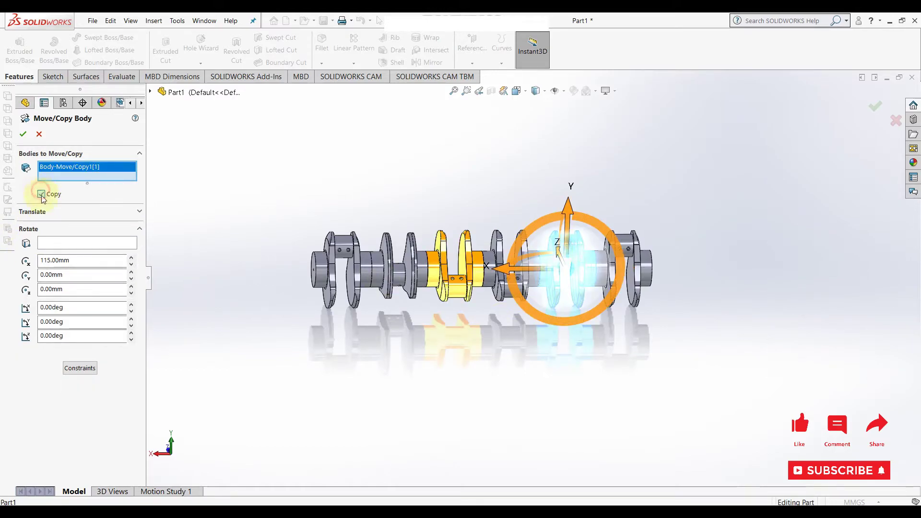
double_click(73, 311)
type("120")
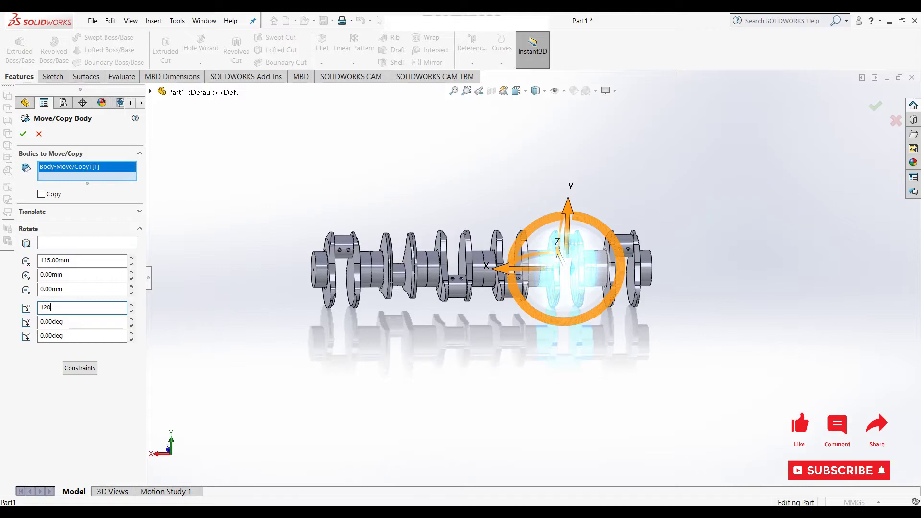
left_click(27, 134)
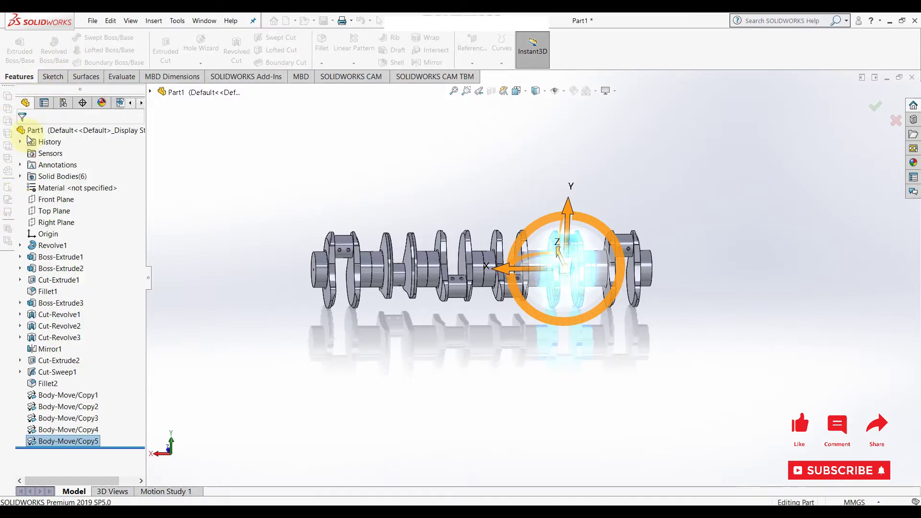
mouse_move(400, 188)
middle_mouse_down()
mouse_move(438, 242)
mouse_move(435, 256)
middle_mouse_up()
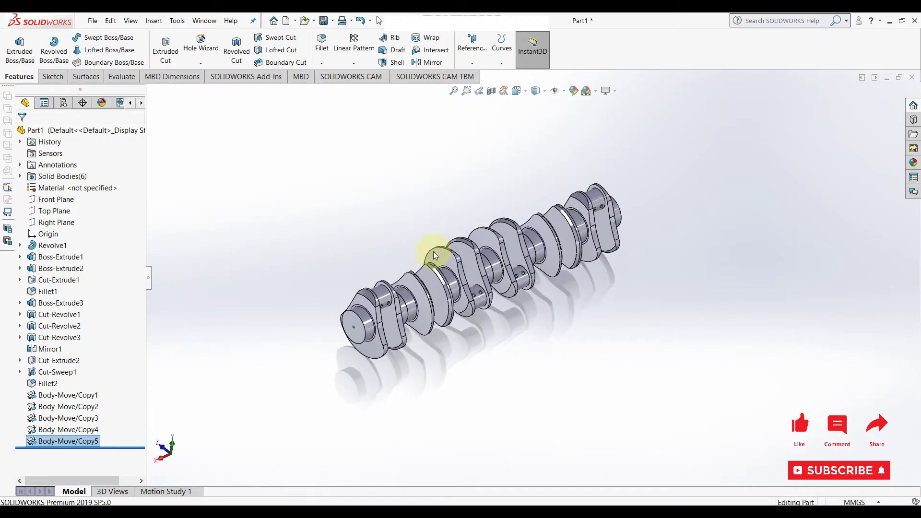
left_click(154, 20)
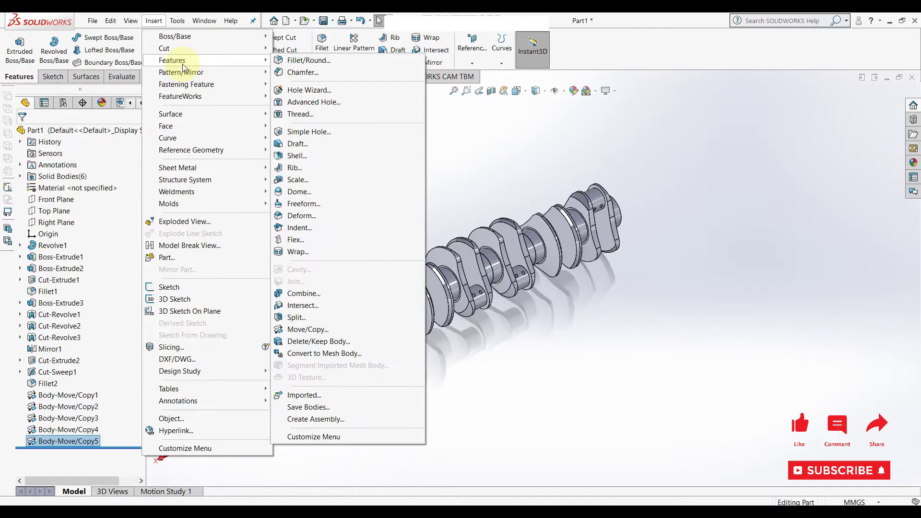
mouse_move(172, 60)
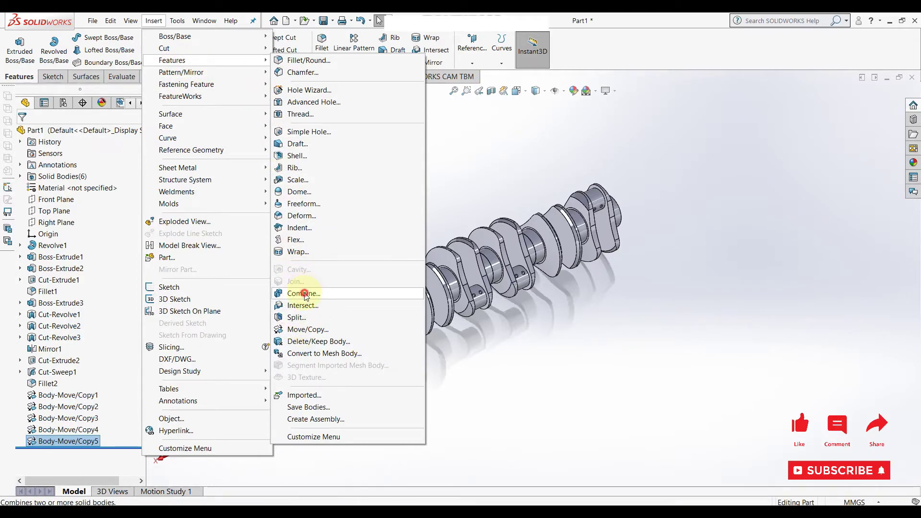
Combine all six crank bodies with Add into a single Combine1 solid
left_click(305, 294)
left_click(343, 307)
left_click(417, 287)
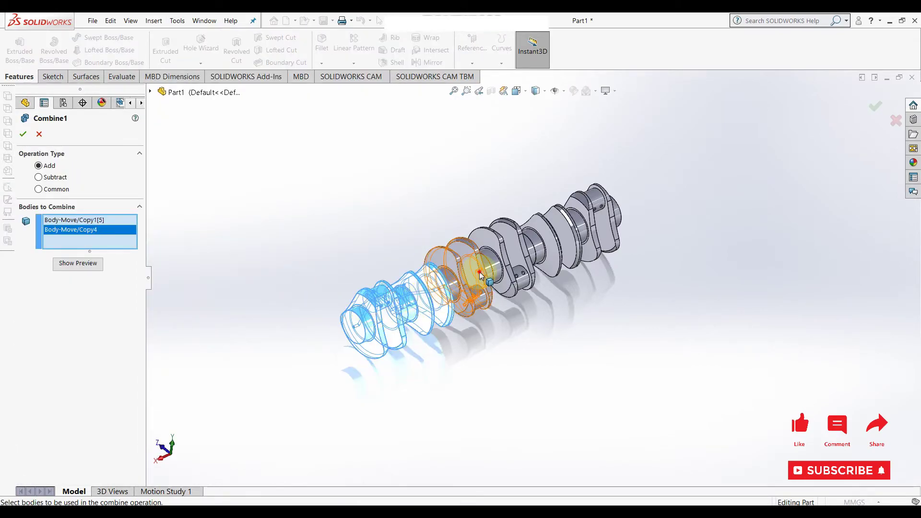
left_click(479, 275)
left_click(509, 259)
left_click(557, 243)
left_click(595, 219)
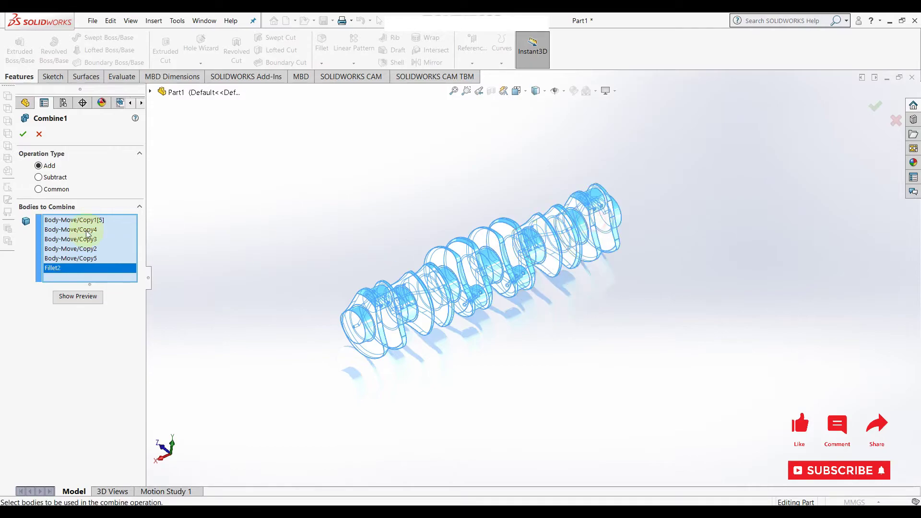
left_click(24, 135)
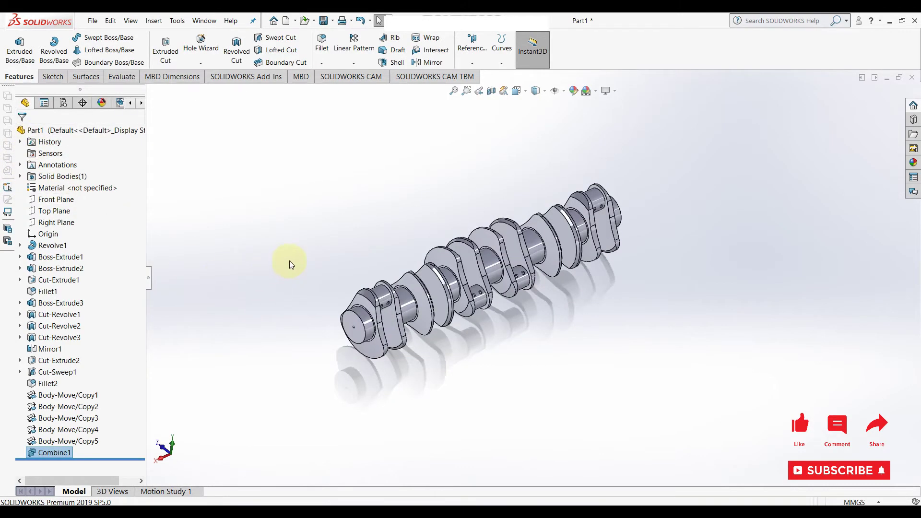
mouse_move(292, 265)
middle_mouse_down()
mouse_move(255, 320)
mouse_move(339, 350)
mouse_move(272, 308)
mouse_move(249, 266)
mouse_move(255, 333)
middle_mouse_up()
mouse_move(489, 108)
middle_mouse_down()
mouse_move(524, 187)
mouse_move(544, 275)
middle_mouse_up()
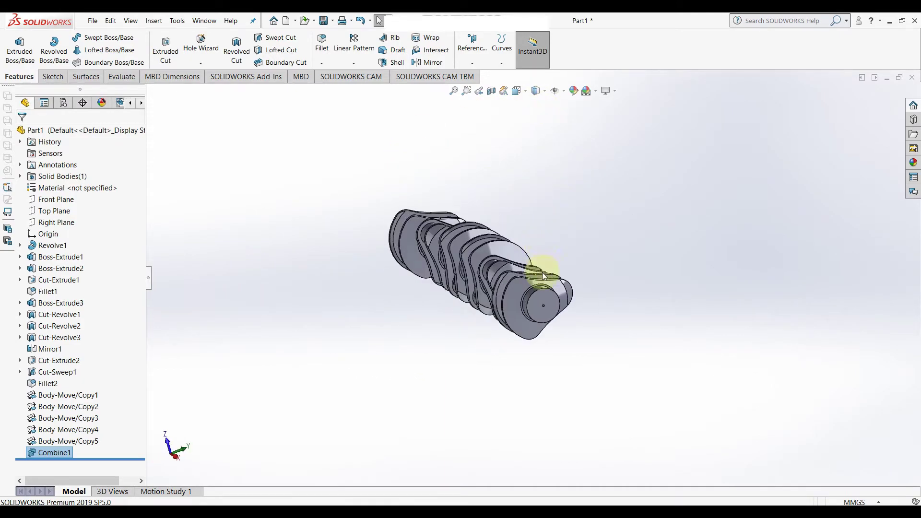
scroll(543, 276, "down", 3)
Sketch on the shaft end face, view it normal, and convert its circular edge into a circle
left_click(543, 343)
left_click(611, 330)
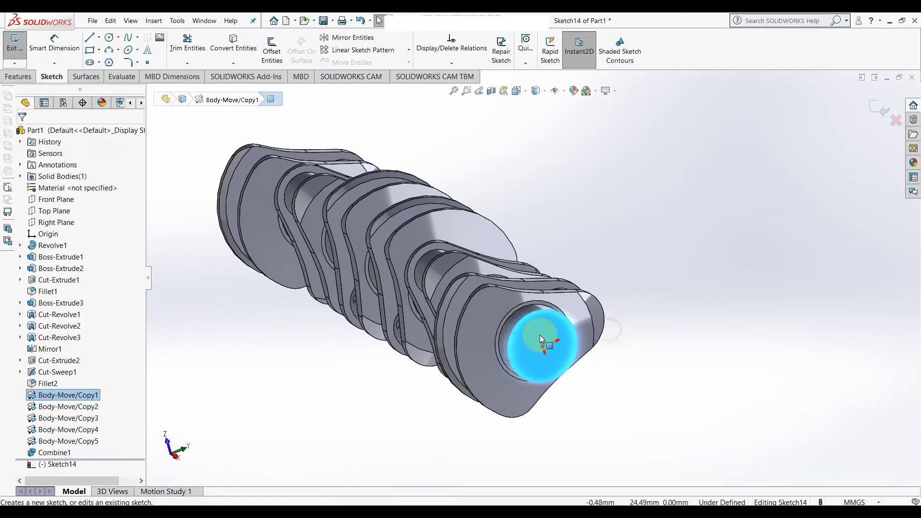
left_click(74, 467)
left_click(94, 453)
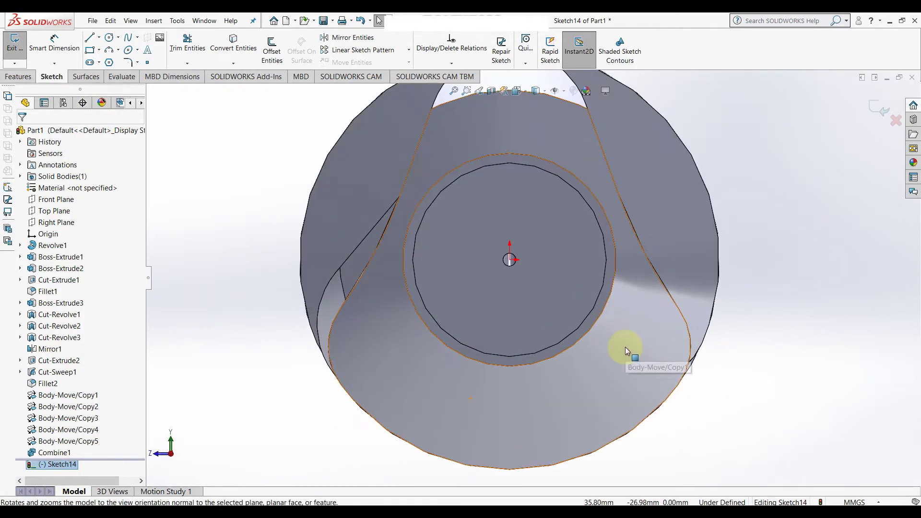
left_click(233, 46)
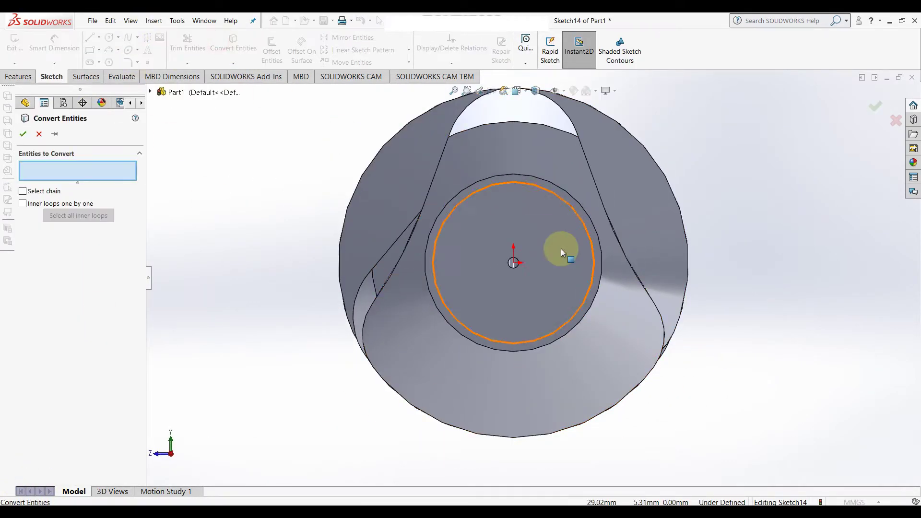
left_click(498, 247)
left_click(24, 137)
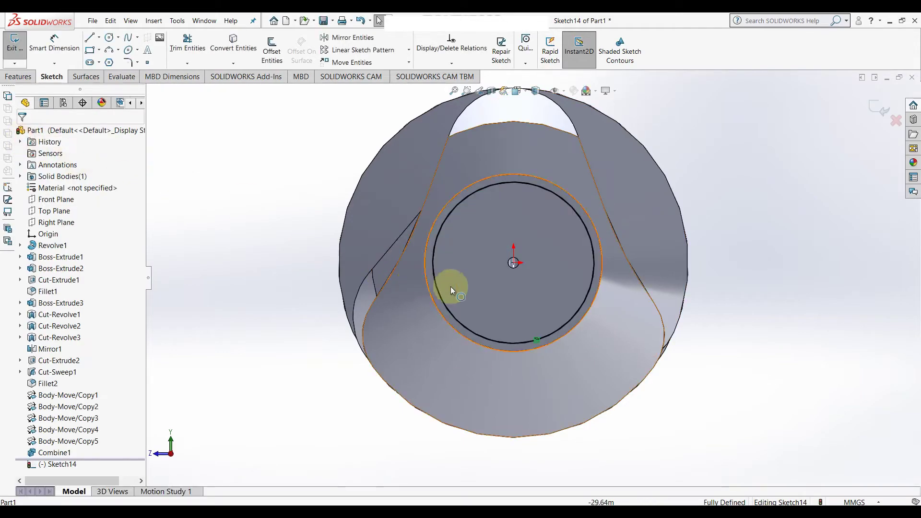
scroll(510, 260, "down", 2)
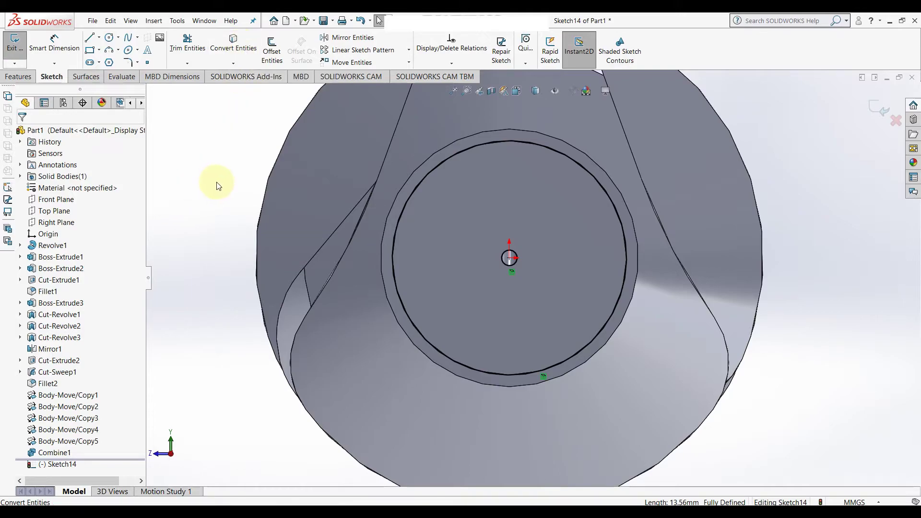
Extrude Sketch14's circle 39.5 mm as a boss lengthening the end journal
key("z")
left_click(19, 77)
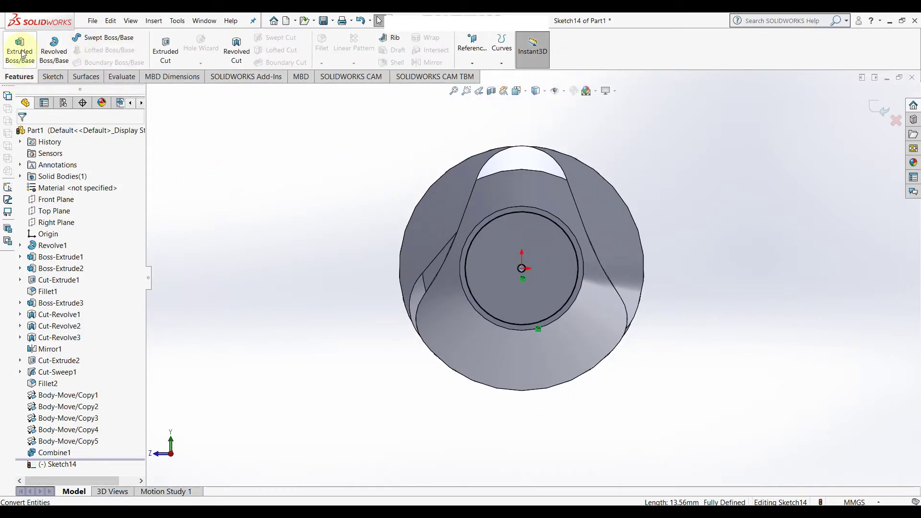
left_click(22, 53)
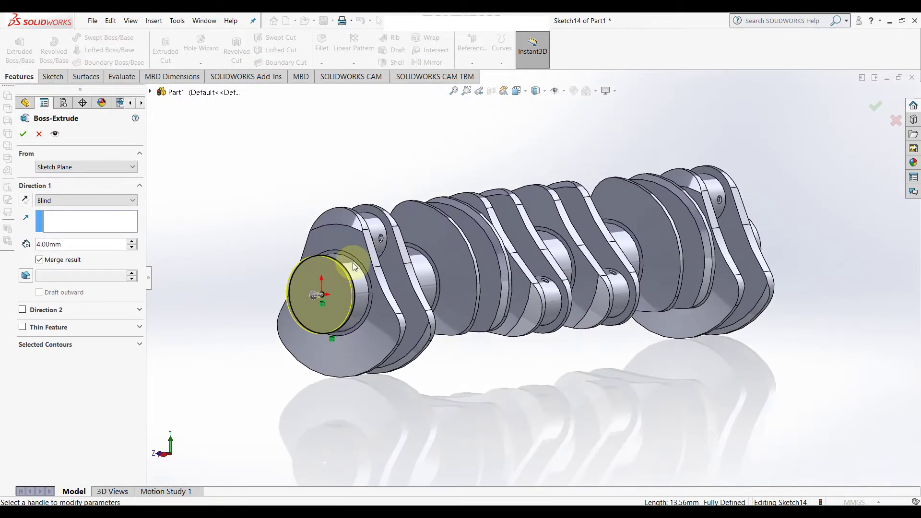
double_click(71, 244)
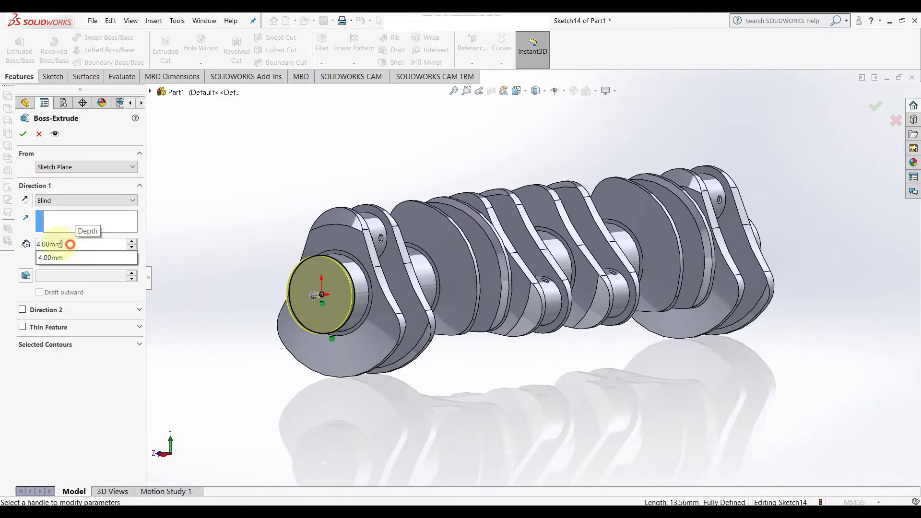
type("39.5")
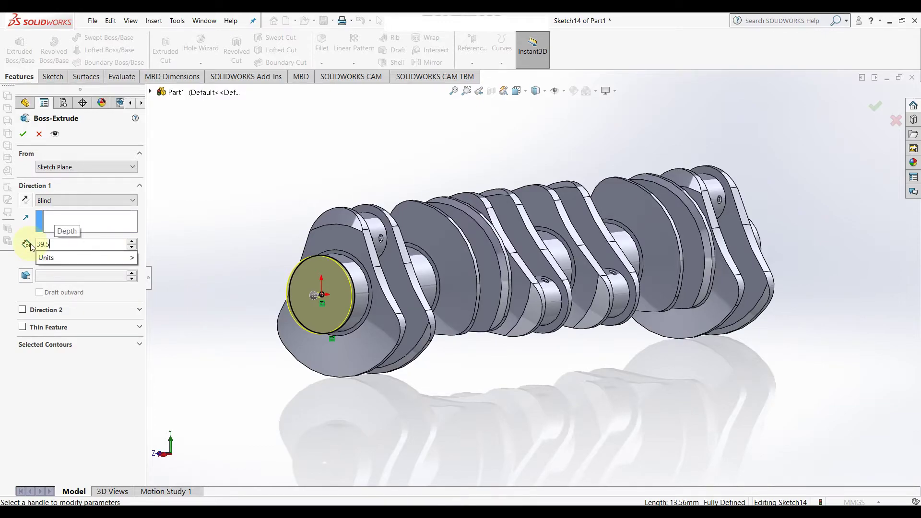
key("Return")
left_click(30, 135)
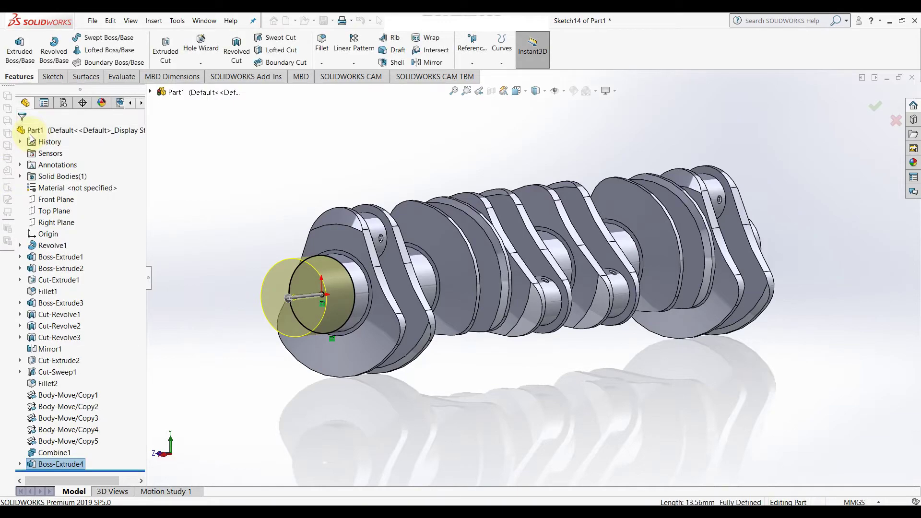
mouse_move(634, 427)
middle_mouse_down()
mouse_move(520, 436)
mouse_move(771, 318)
middle_mouse_up()
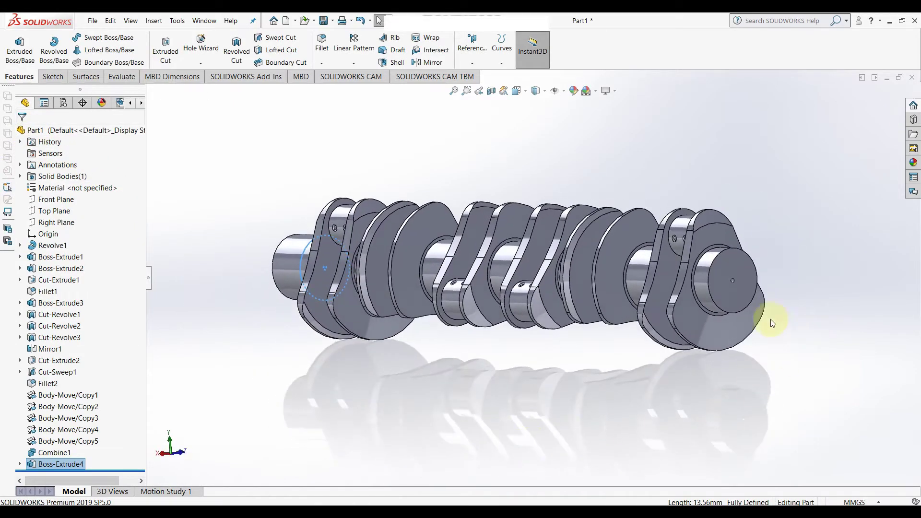
Sketch on the opposite end face and convert its circular face into a circle
left_click(740, 288)
left_click(789, 265)
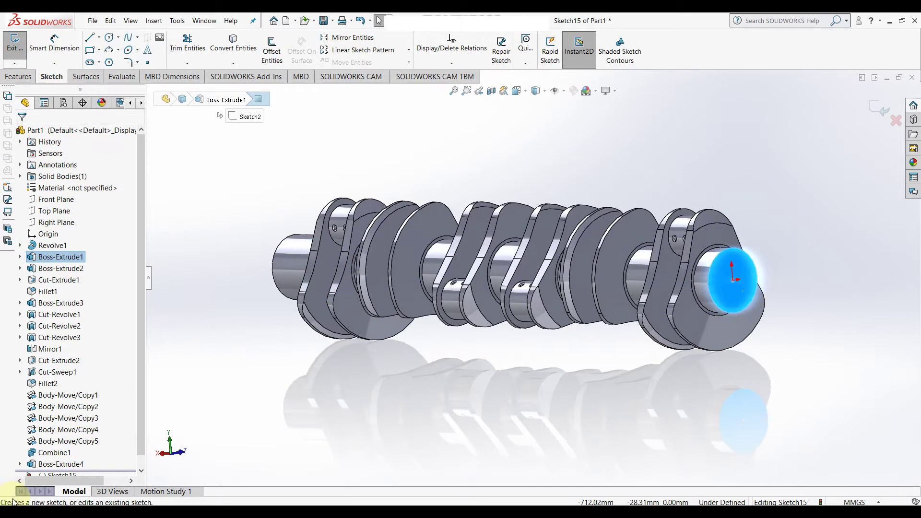
left_click(65, 465)
left_click(82, 448)
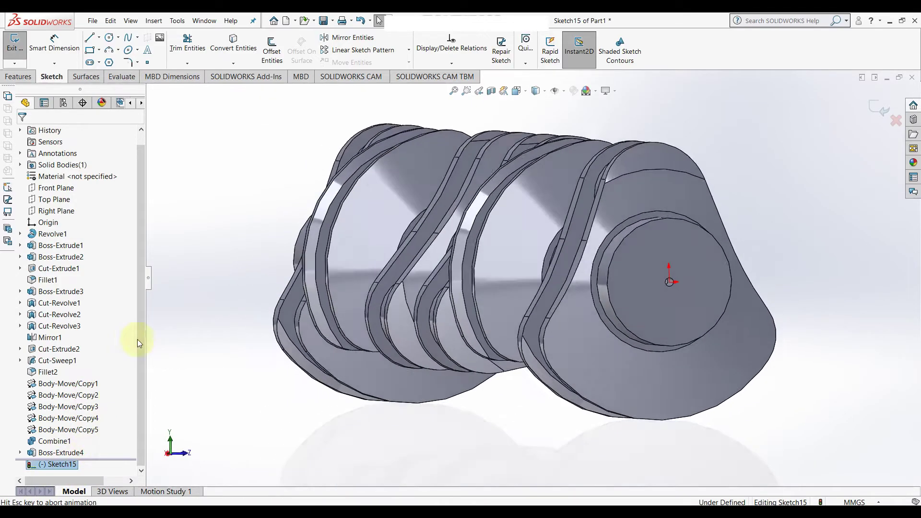
left_click(233, 44)
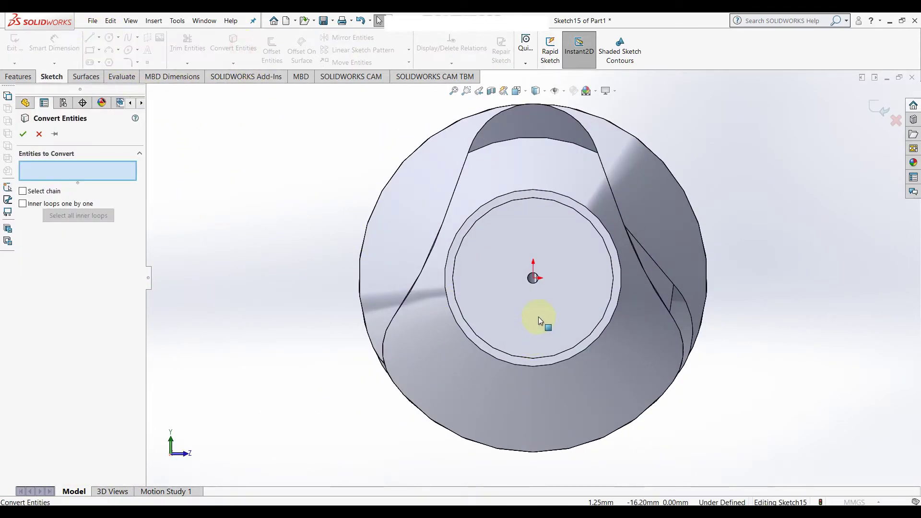
left_click(505, 312)
left_click(24, 136)
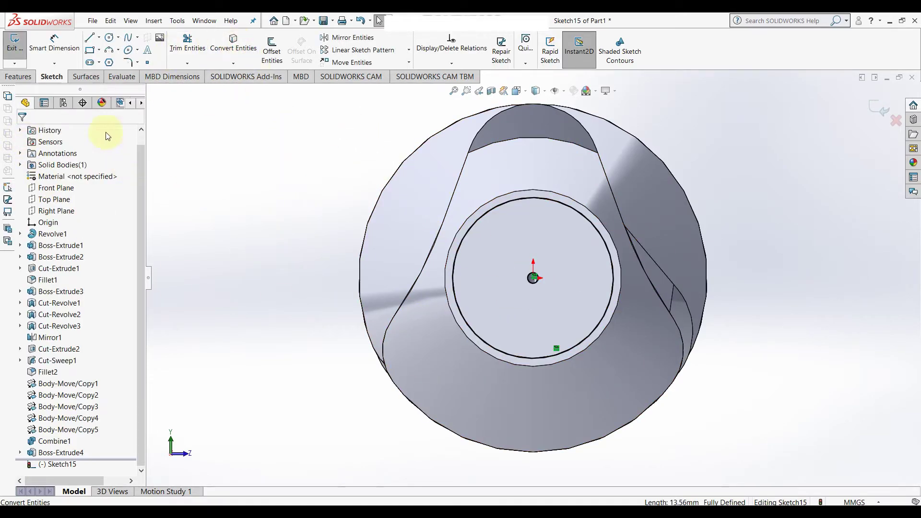
Extrude that circle 40 mm as a boss on the opposite end journal
left_click(27, 77)
left_click(19, 48)
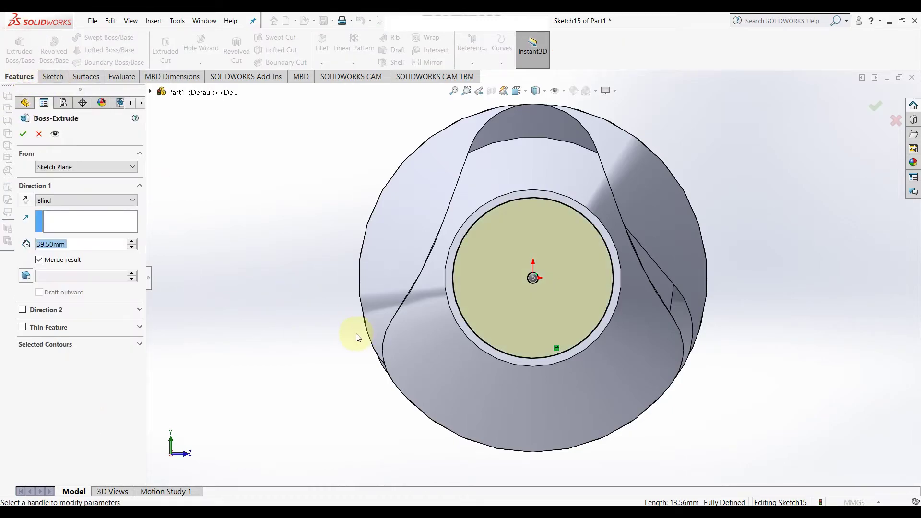
mouse_move(355, 333)
middle_mouse_down()
mouse_move(303, 340)
mouse_move(389, 364)
middle_mouse_up()
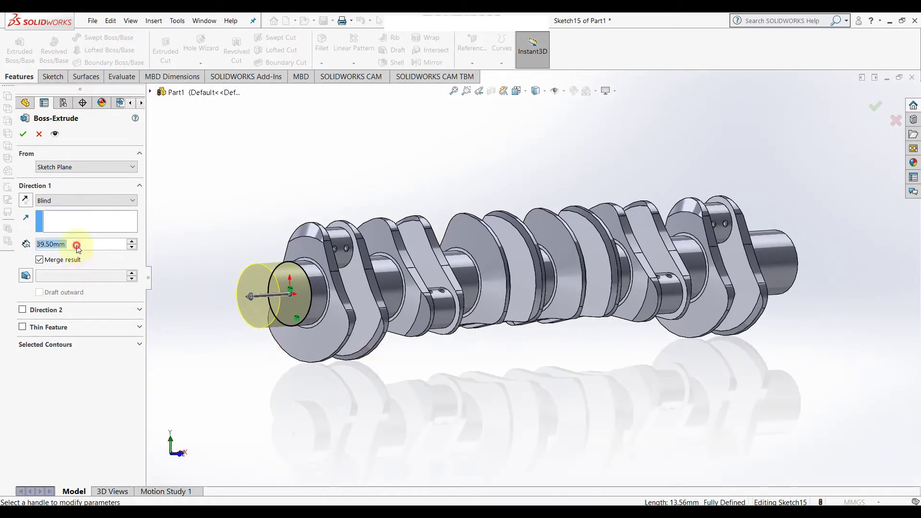
type("40")
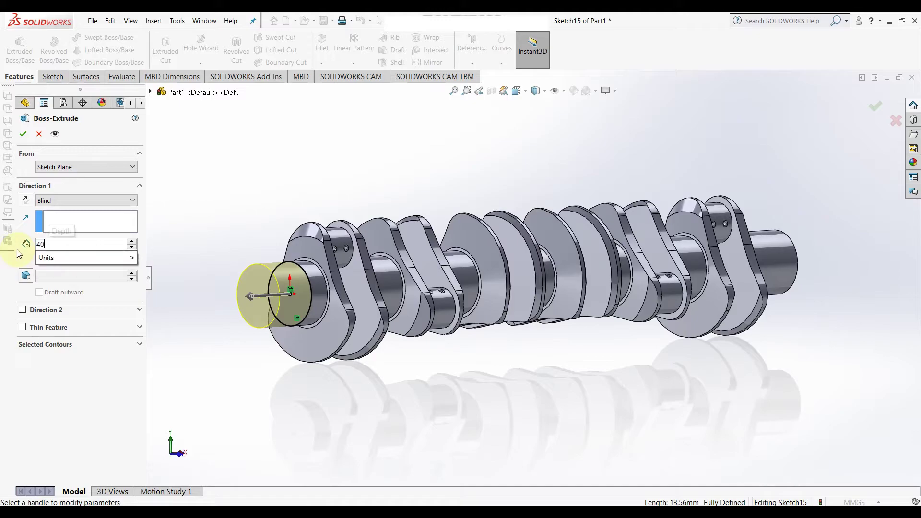
key("Return")
key("Return")
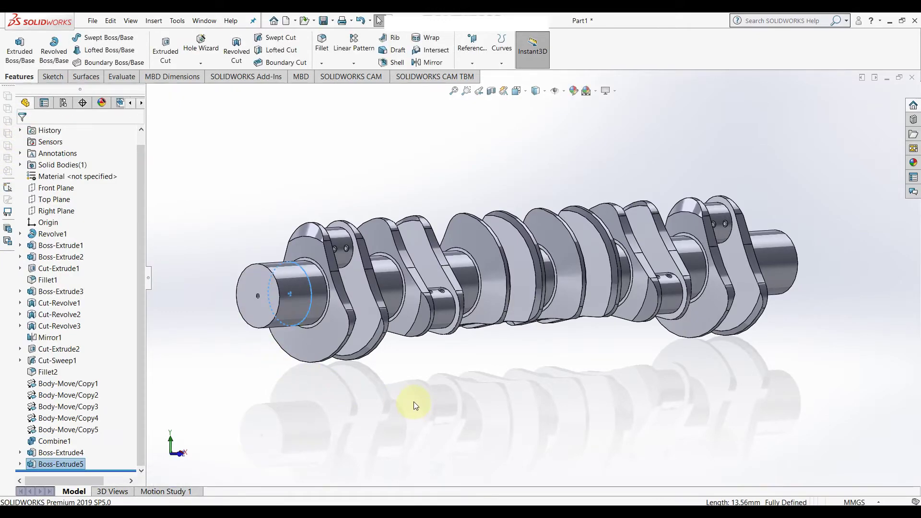
mouse_move(413, 402)
middle_mouse_down()
mouse_move(479, 458)
mouse_move(518, 458)
mouse_move(499, 375)
middle_mouse_up()
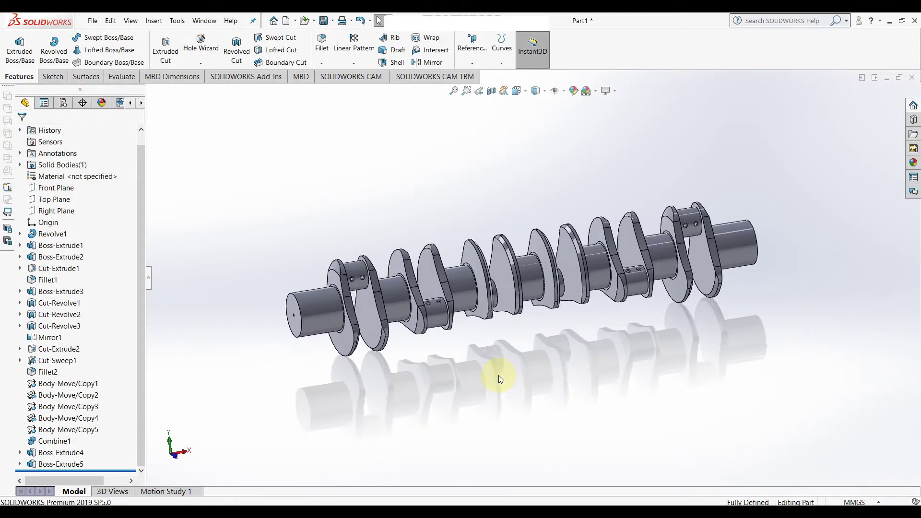
On the Front Plane, draw a horizontal line between two crank webs' edges
left_click(59, 192)
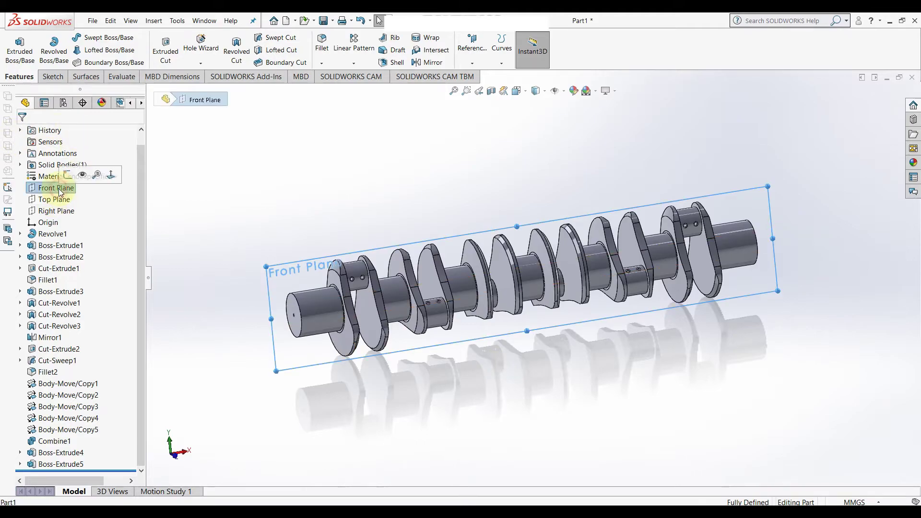
left_click(68, 177)
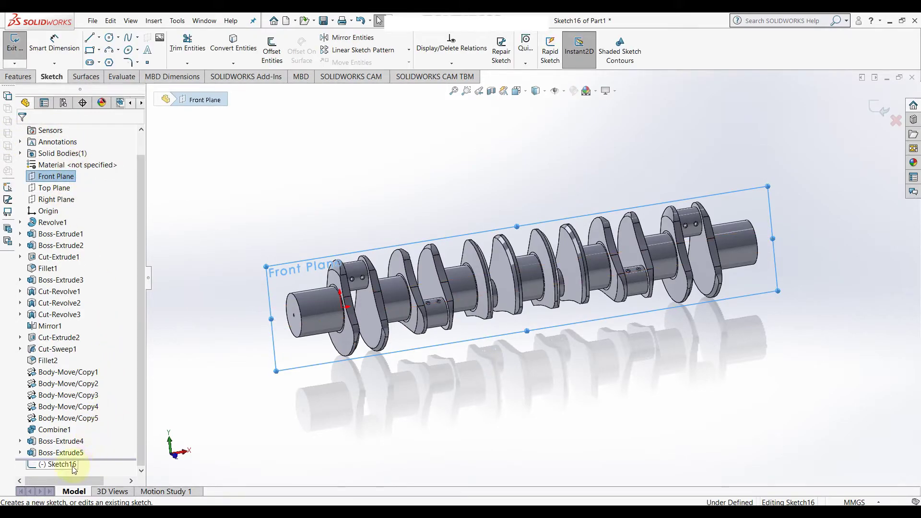
left_click(73, 469)
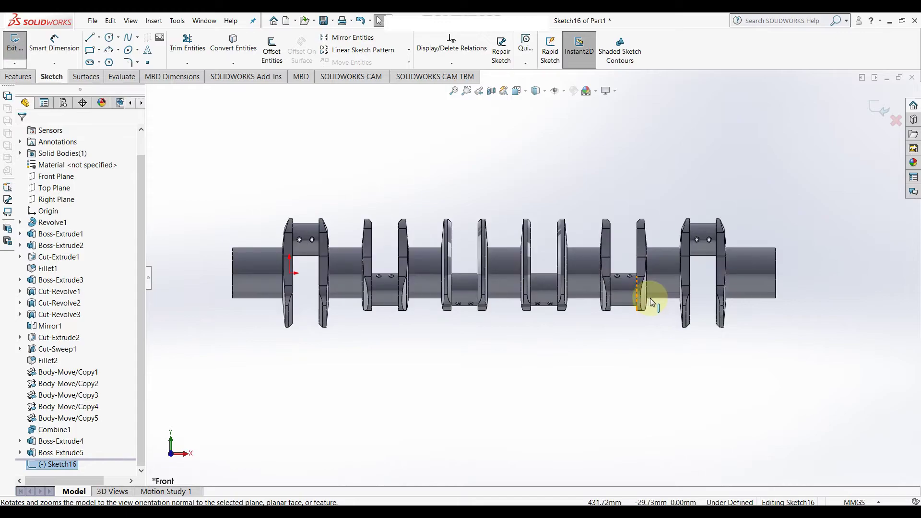
scroll(652, 302, "down", 2)
scroll(663, 284, "up", 2)
scroll(654, 230, "down", 2)
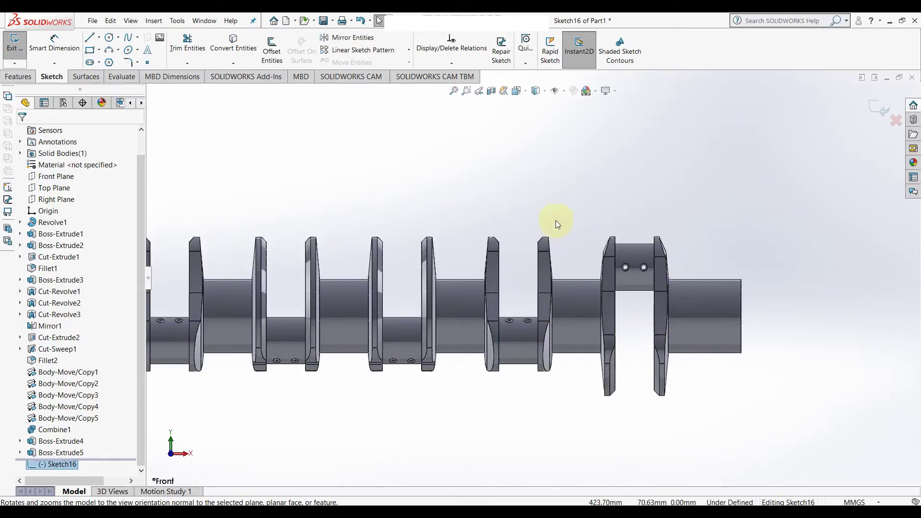
key("l")
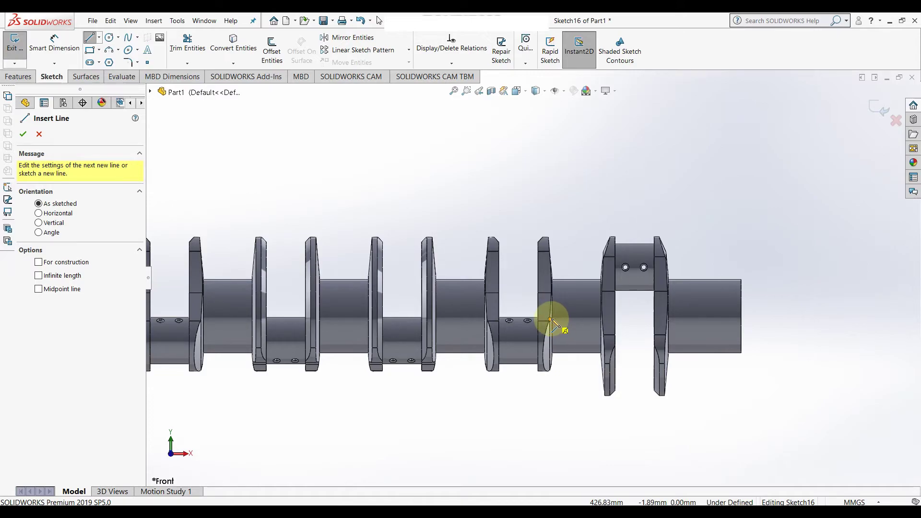
scroll(550, 320, "down", 4)
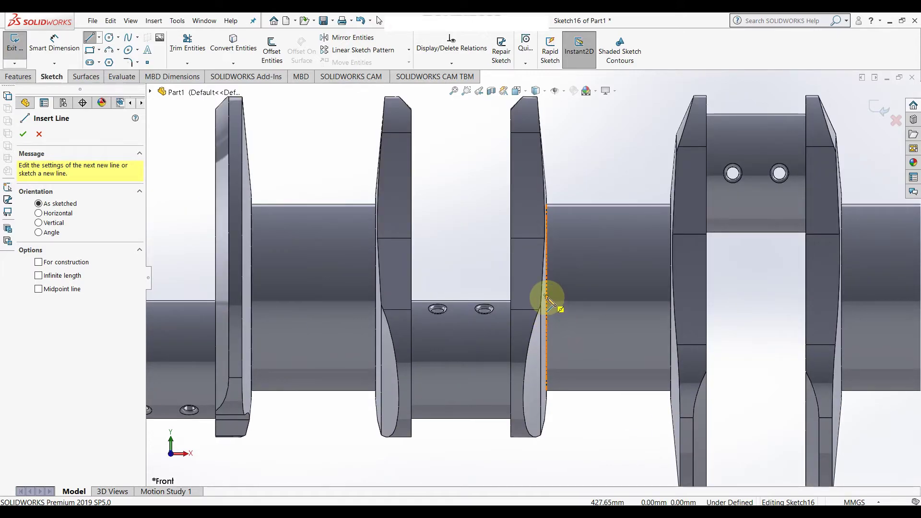
left_click(546, 297)
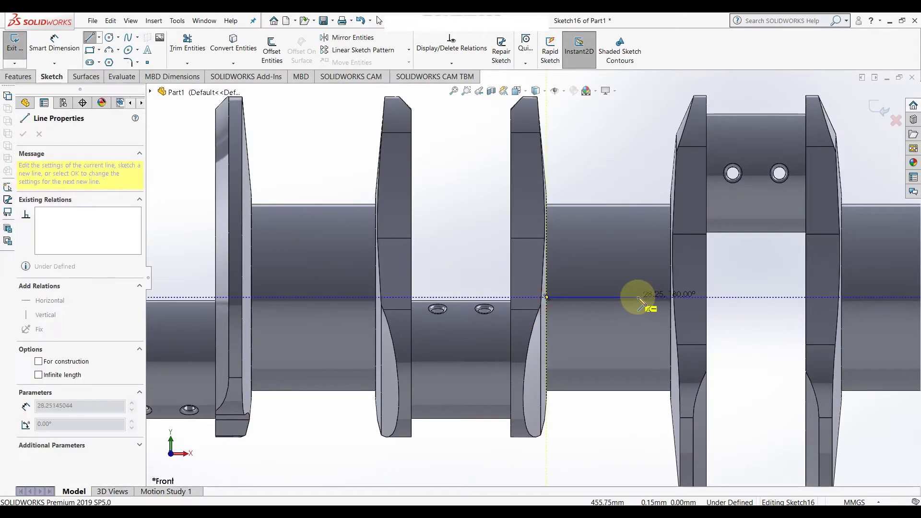
left_click(671, 297)
right_click(671, 297)
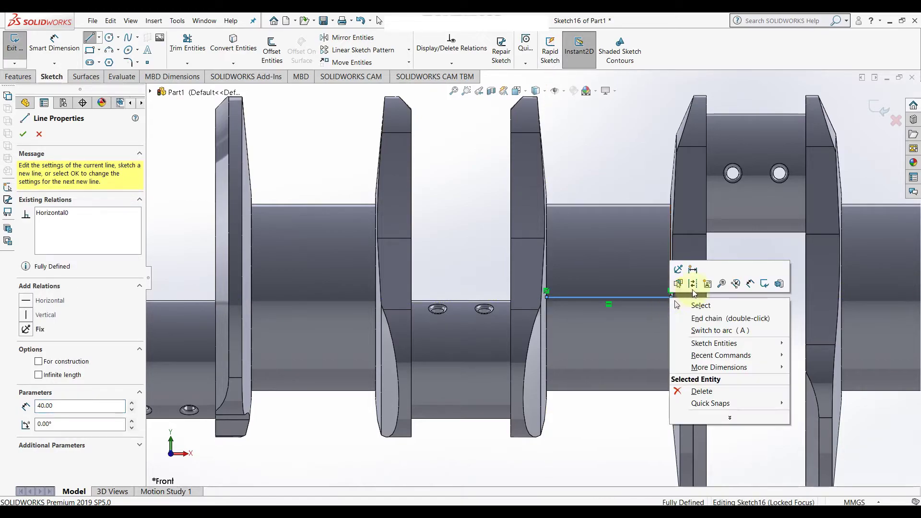
left_click(691, 282)
Add a circle at the line's midpoint and dimension it Ø4 mm
right_click_drag(607, 173, 667, 182)
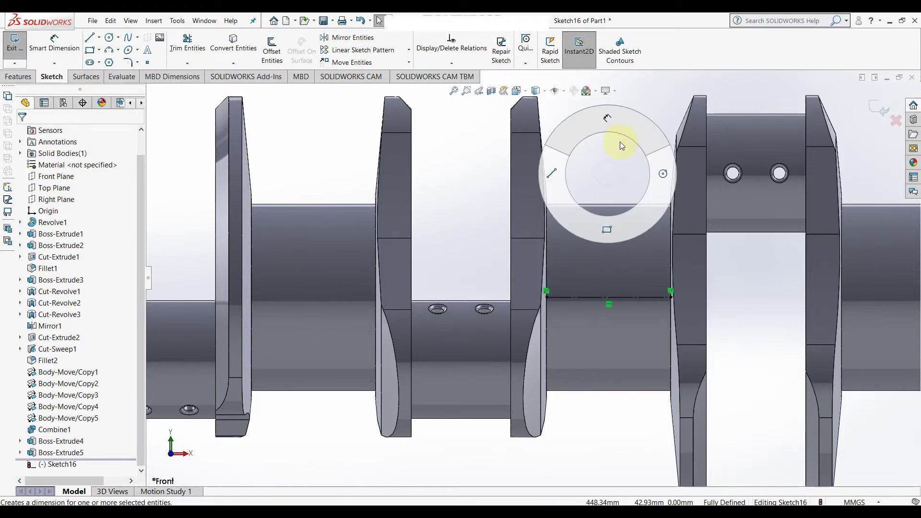
left_click(608, 298)
left_click(616, 298)
right_click(614, 291)
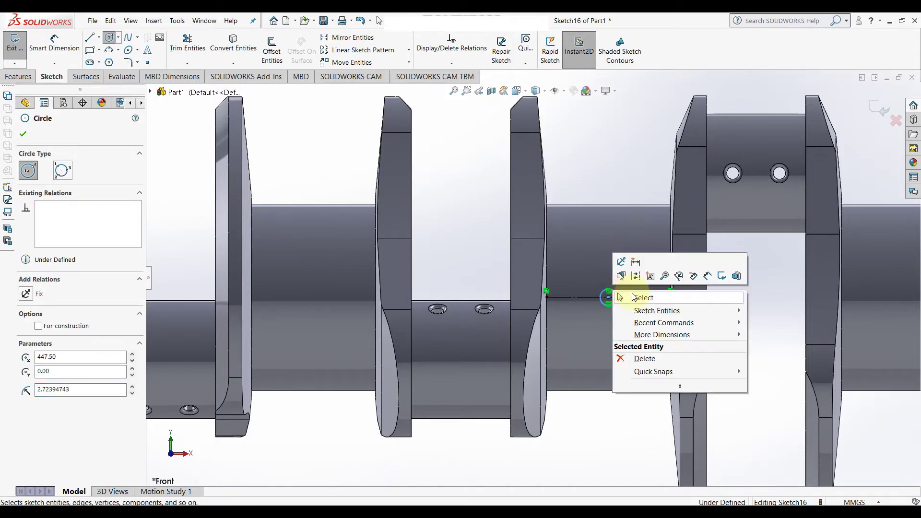
left_click(632, 297)
right_click_drag(624, 279, 631, 274)
left_click(616, 292)
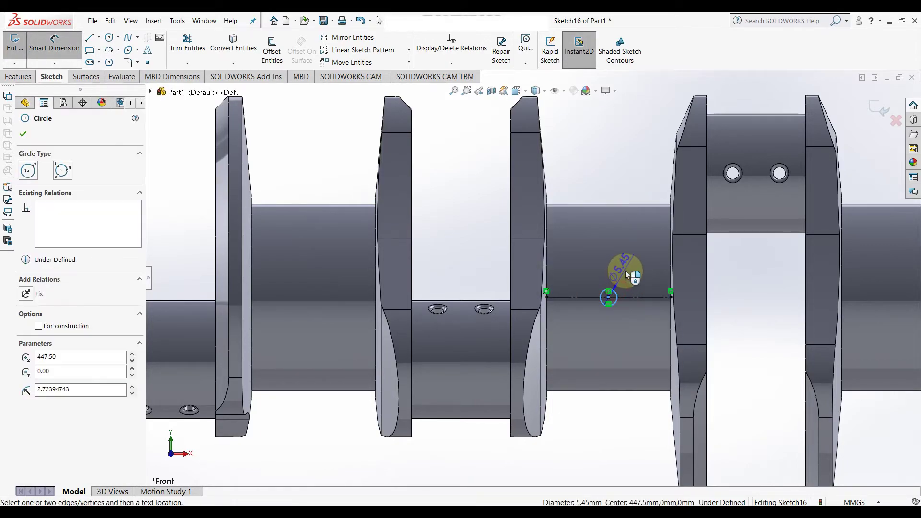
left_click(630, 269)
key("Return")
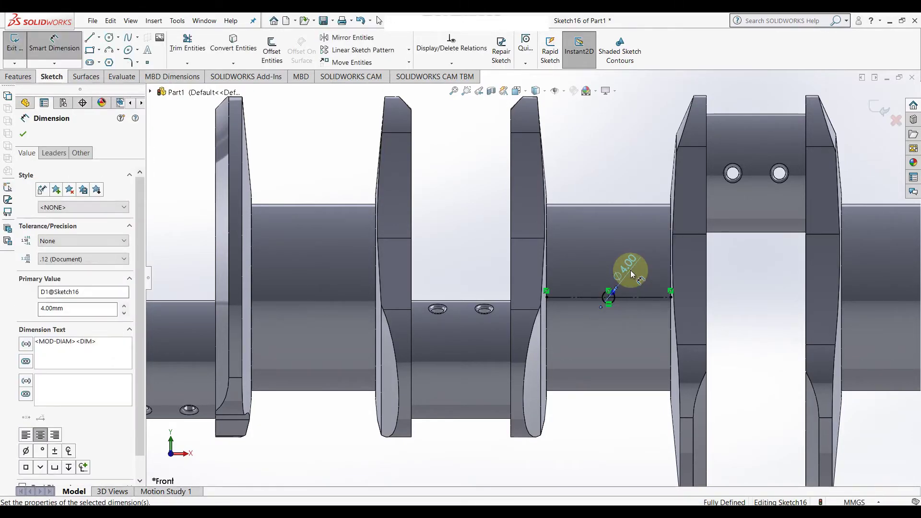
scroll(531, 276, "up", 3)
left_click(24, 136)
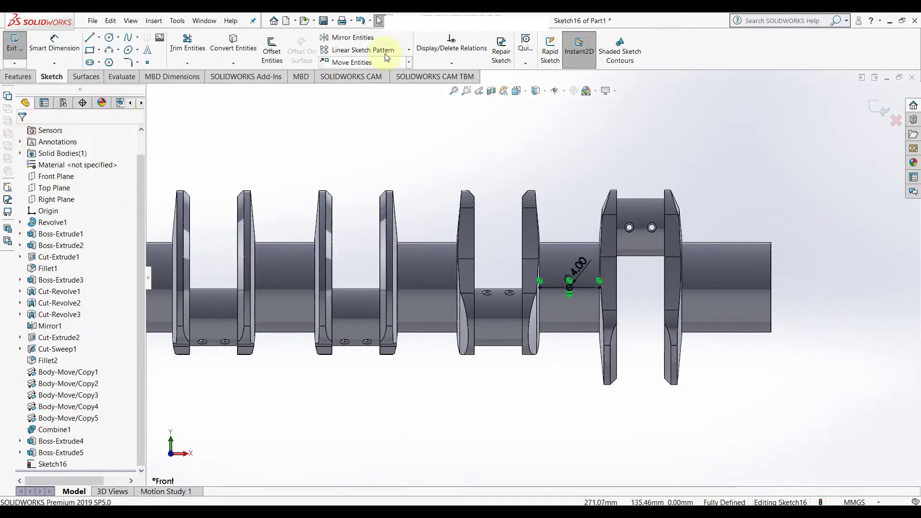
Try a 6-instance linear sketch pattern, then cancel it
left_click(382, 54)
type("95")
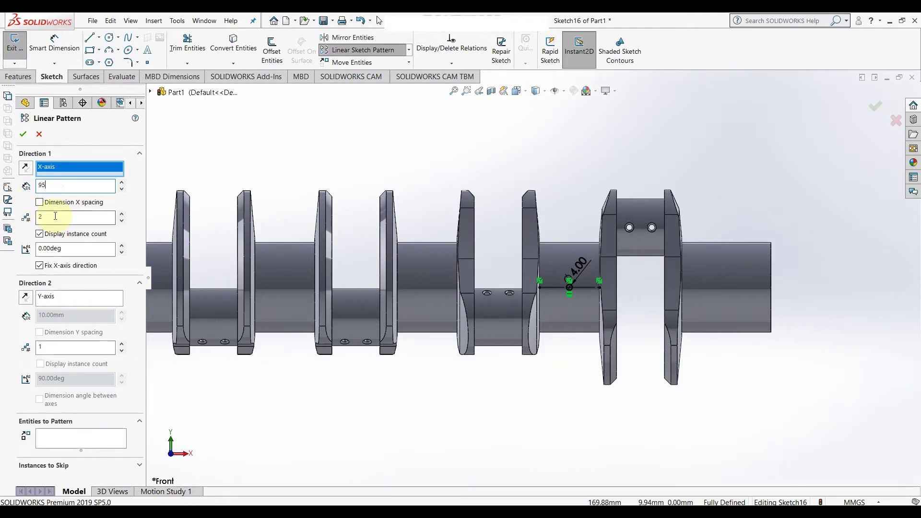
type("6")
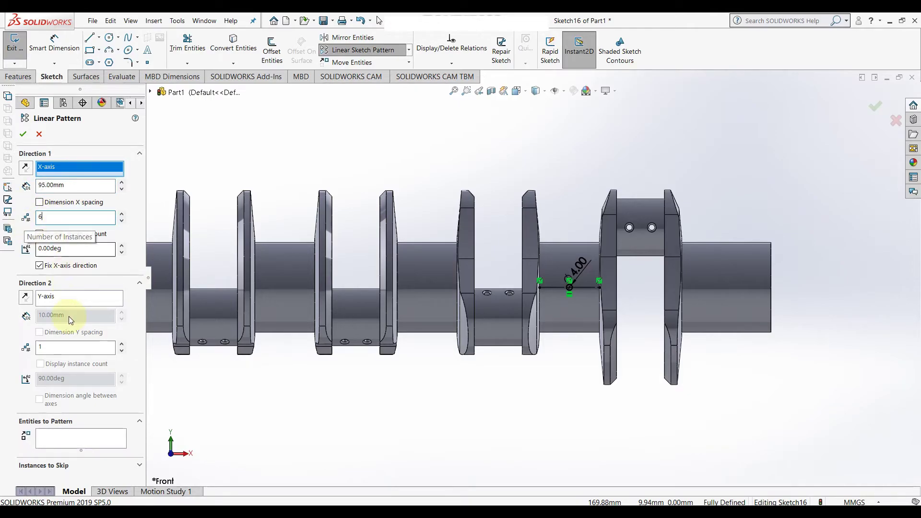
left_click(75, 301)
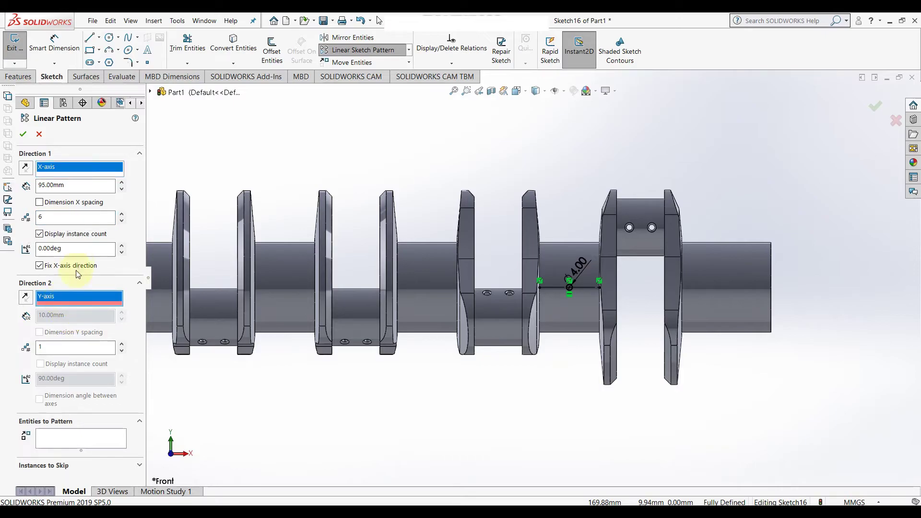
left_click(26, 299)
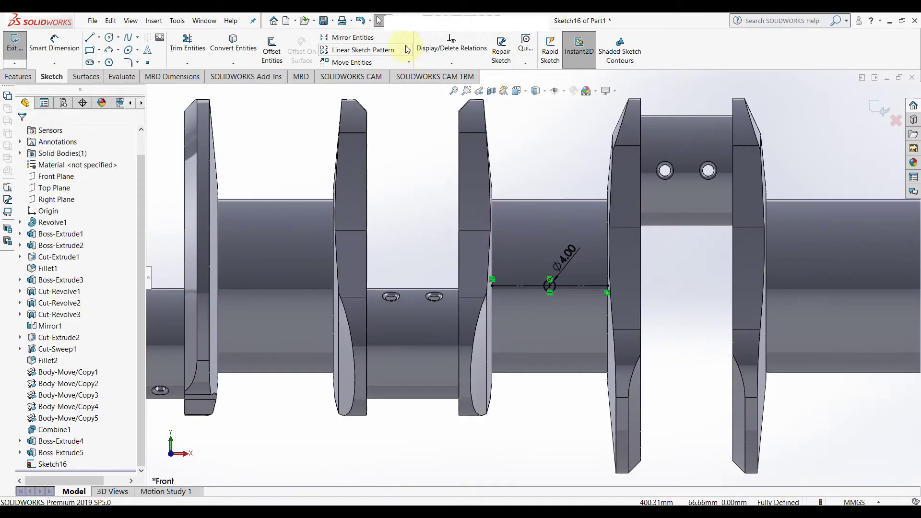
Pattern the Ø4 mm circle six times at 95 mm spacing toward the left end
left_click(395, 53)
left_click(70, 171)
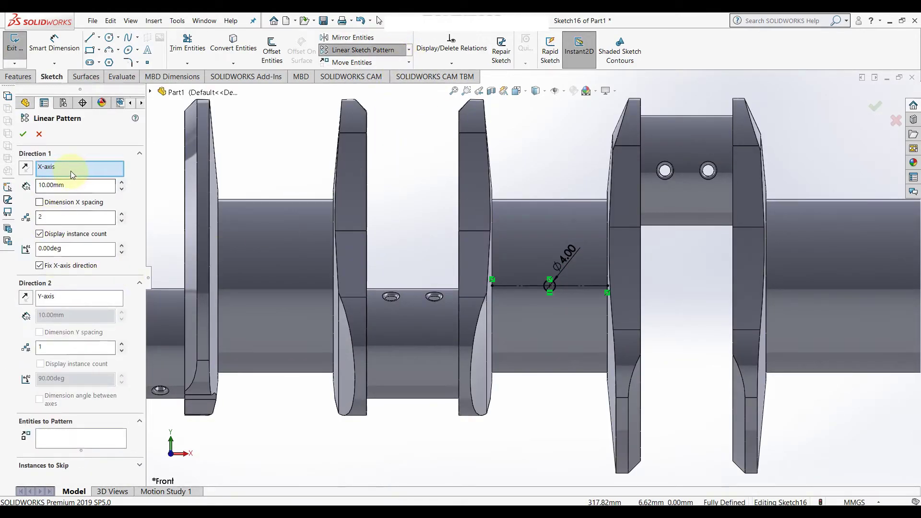
left_click(84, 181)
type("95")
key("Tab")
type("6")
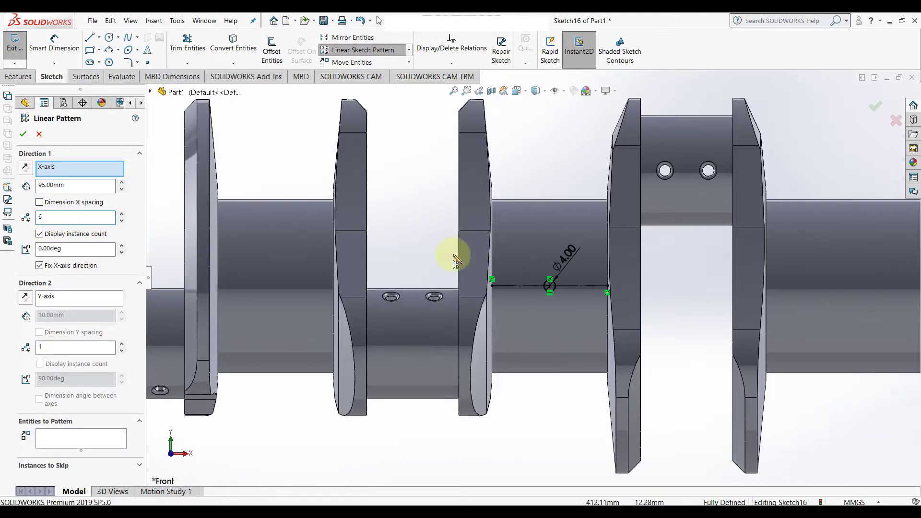
left_click(40, 435)
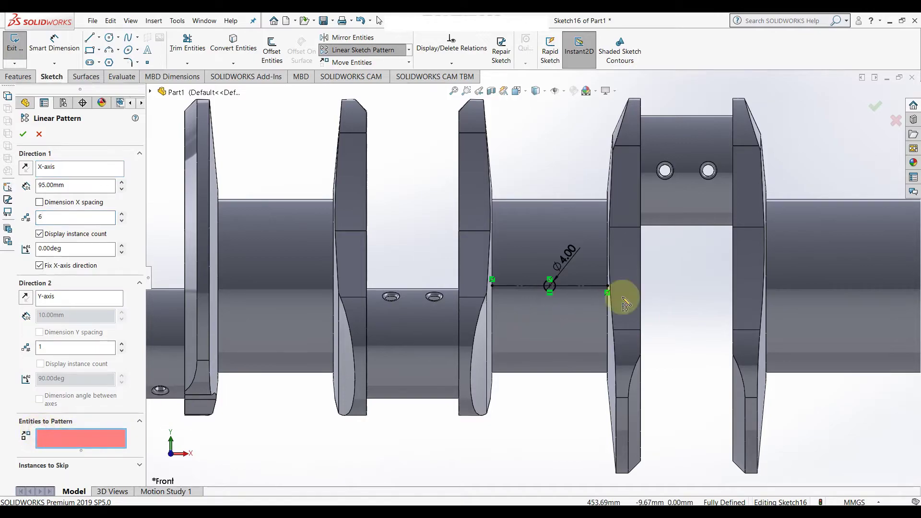
left_click(554, 292)
scroll(576, 302, "up", 3)
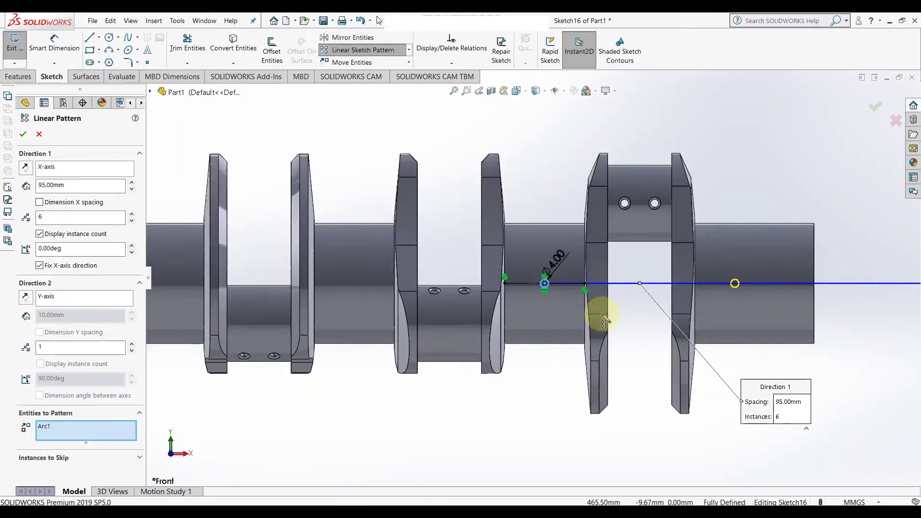
left_click(26, 167)
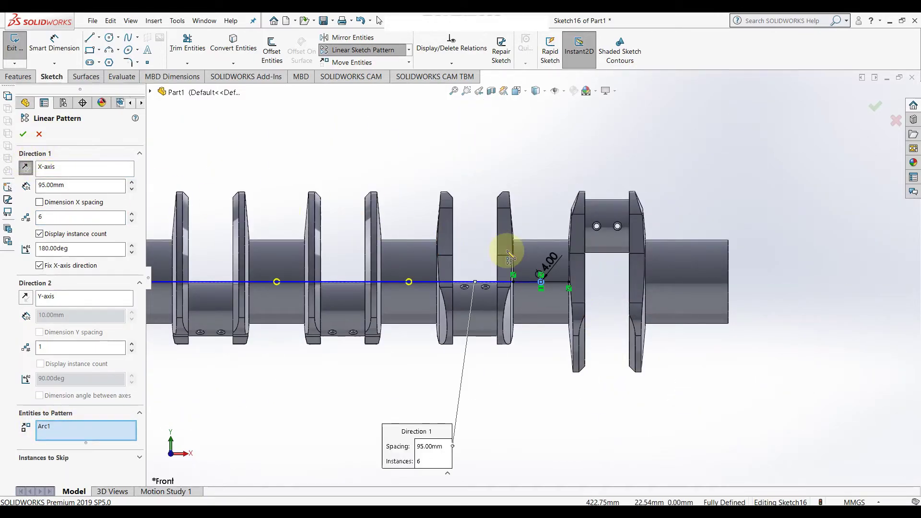
left_click(65, 295)
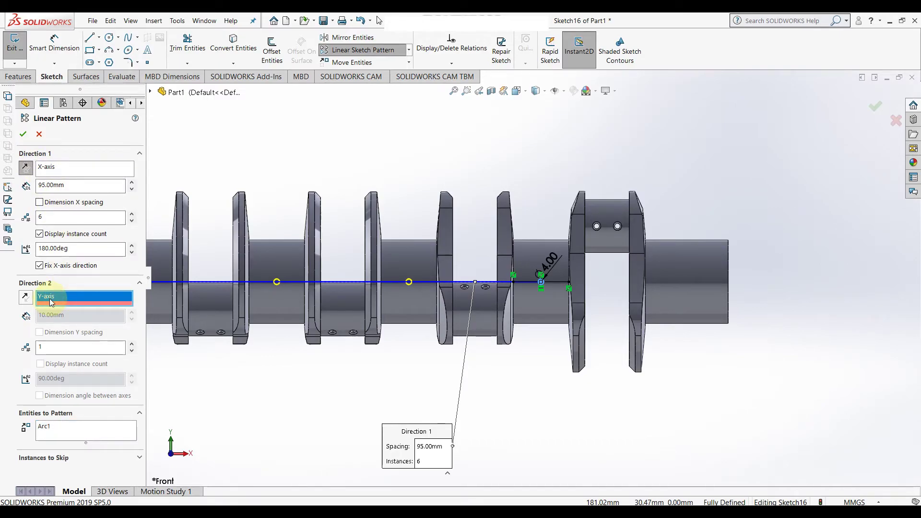
left_click(23, 137)
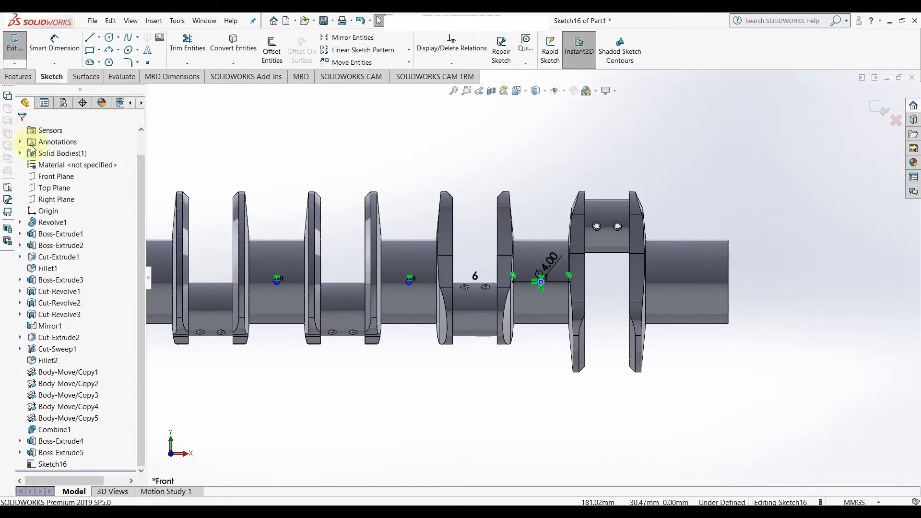
Pattern the circle two times at 95 mm spacing toward the right end
left_click(363, 50)
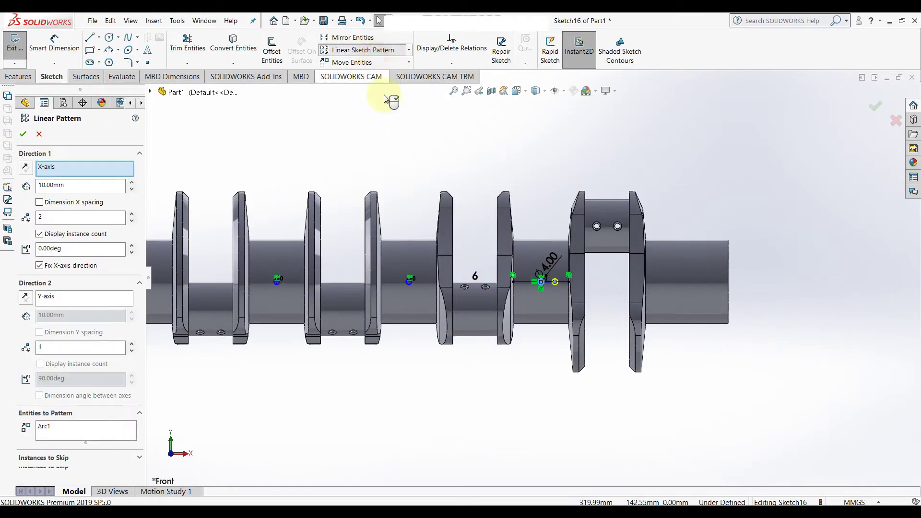
left_click(68, 185)
type("95")
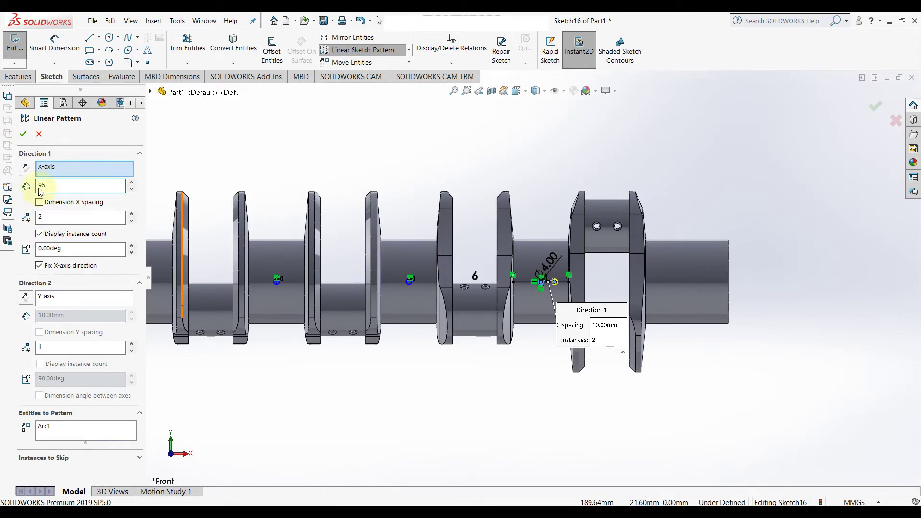
key("Return")
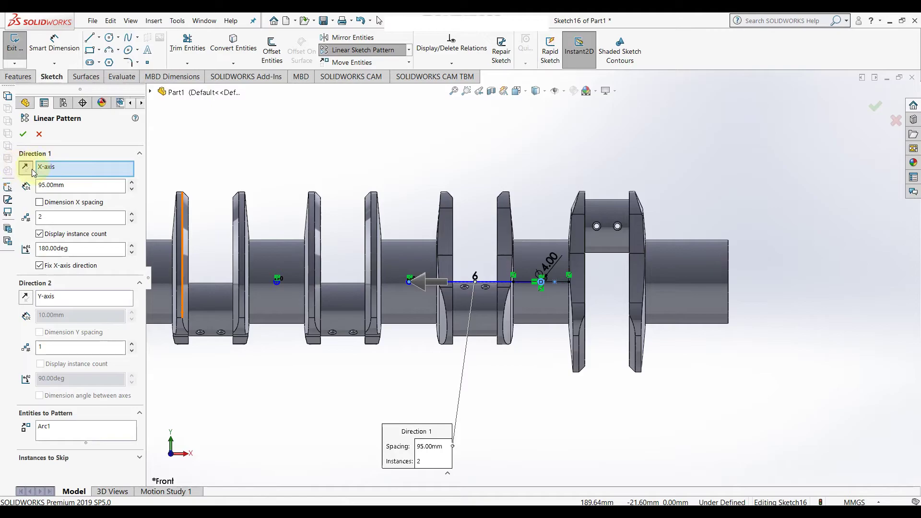
left_click(31, 169)
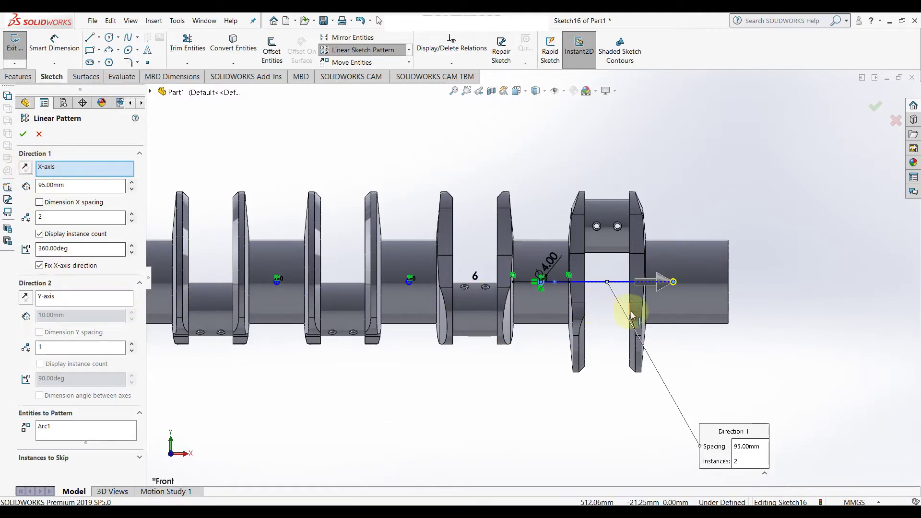
left_click(23, 136)
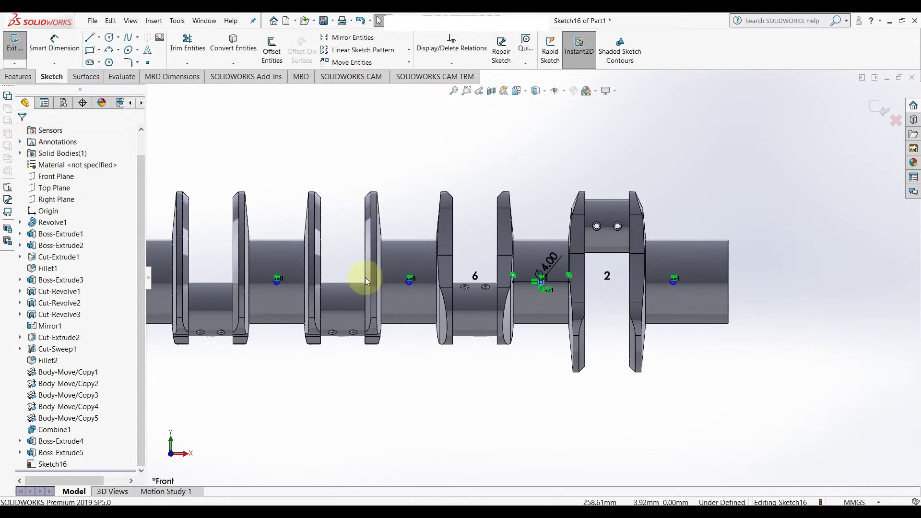
Cut Sketch16's Ø4 mm circles Through All - Both to drill the oil holes
left_click(18, 77)
left_click(165, 48)
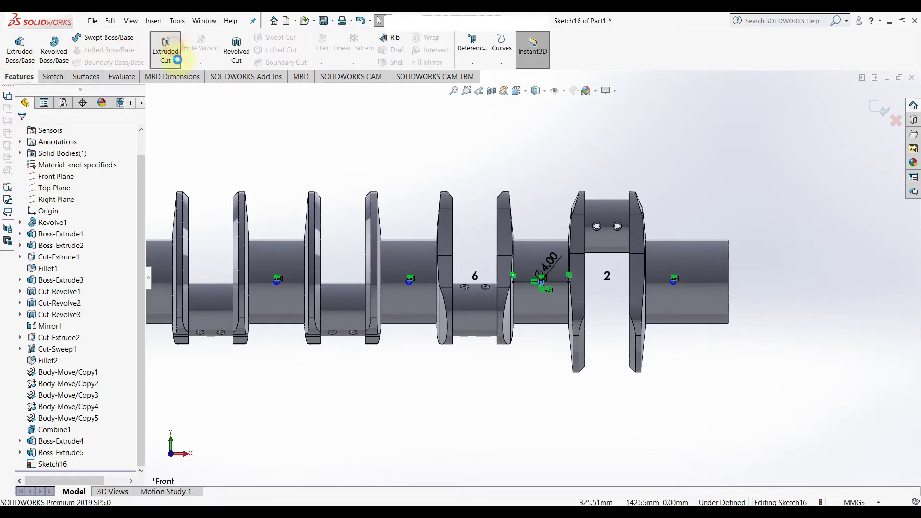
left_click(115, 208)
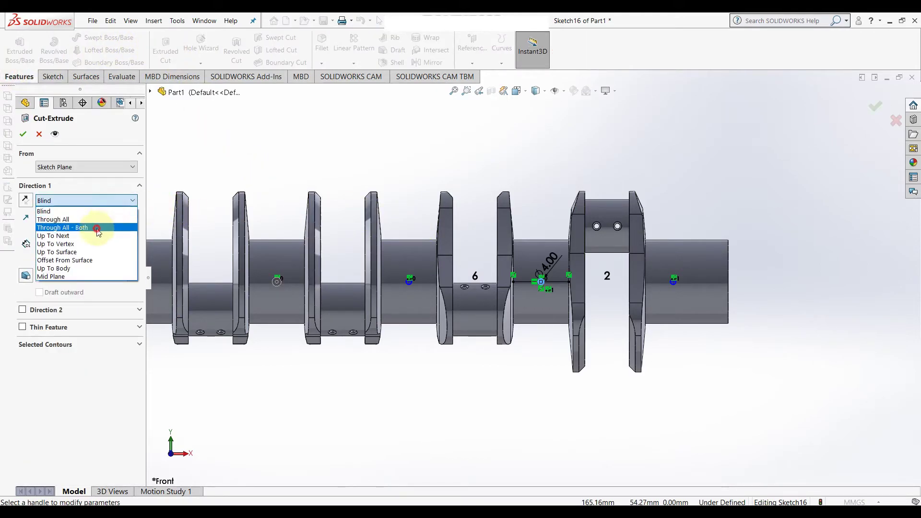
left_click(96, 222)
middle_click_drag(496, 218, 499, 268)
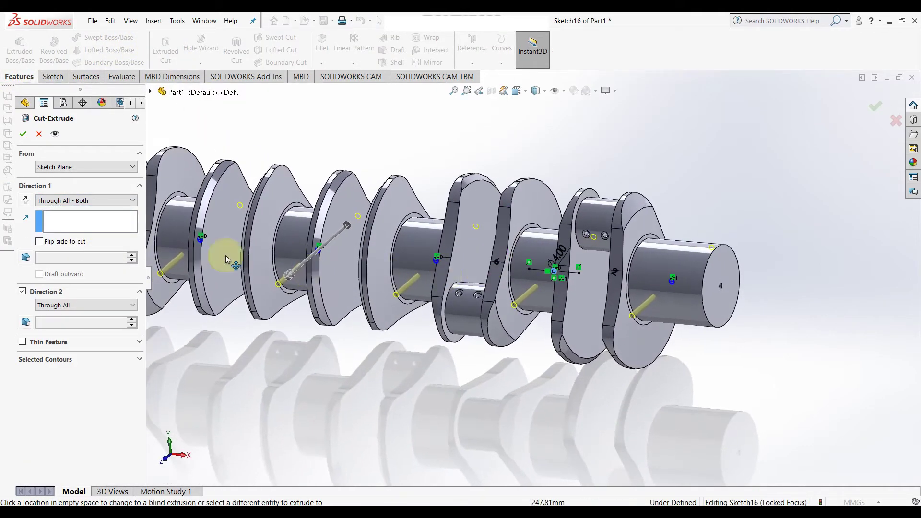
left_click(23, 134)
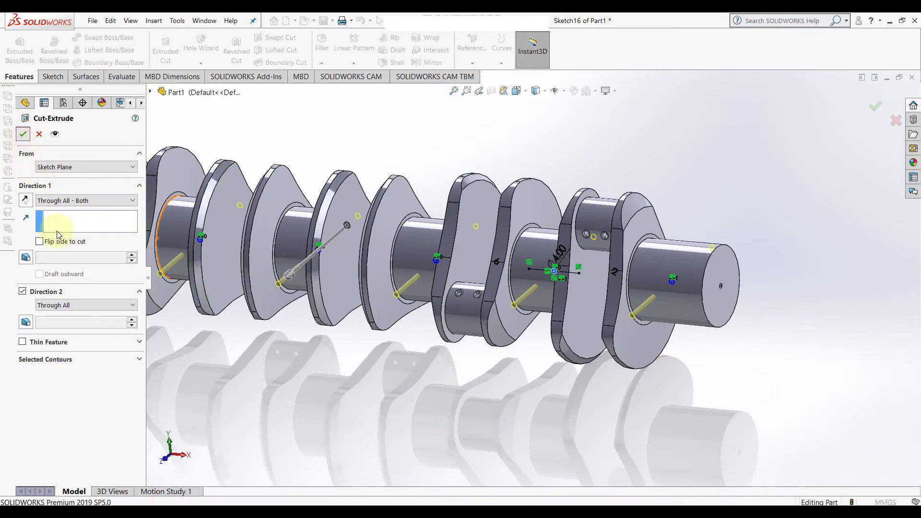
left_click(450, 389)
key("f")
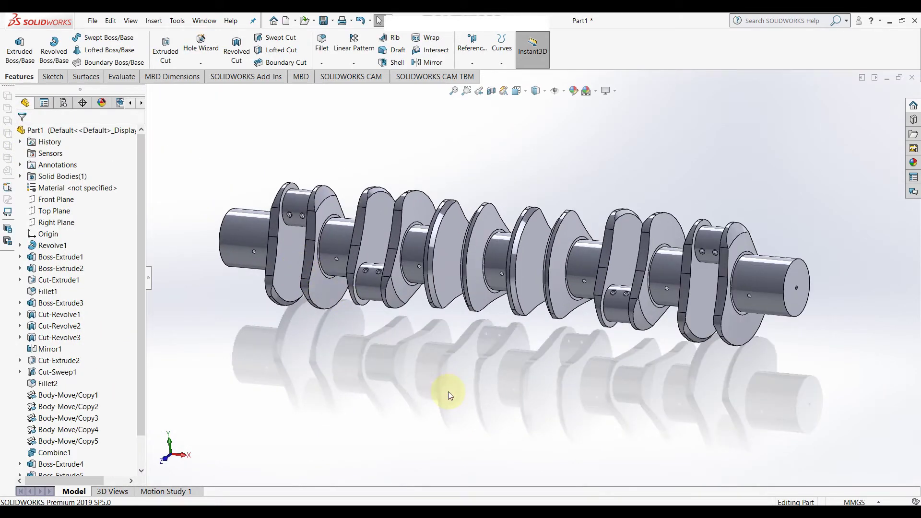
Start a 1.00 mm fillet and select seven oil-hole edges along the journals
left_click(322, 43)
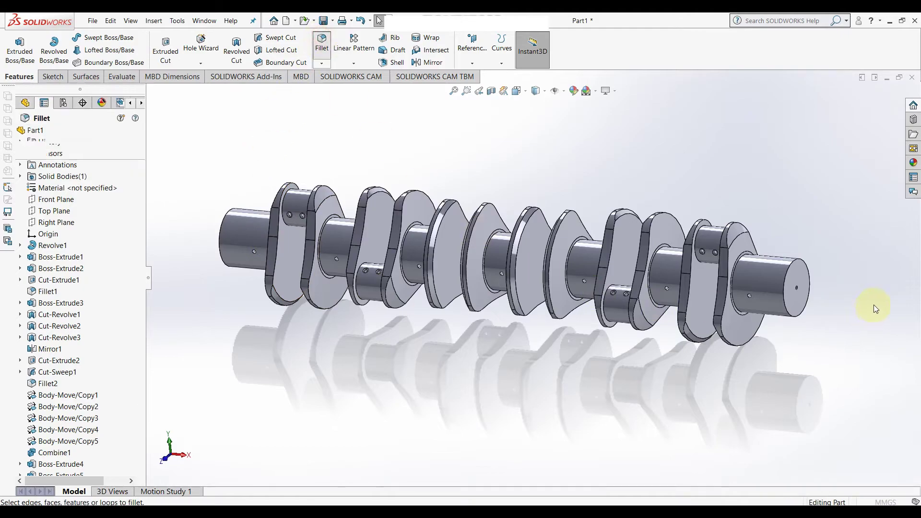
scroll(873, 309, "down", 3)
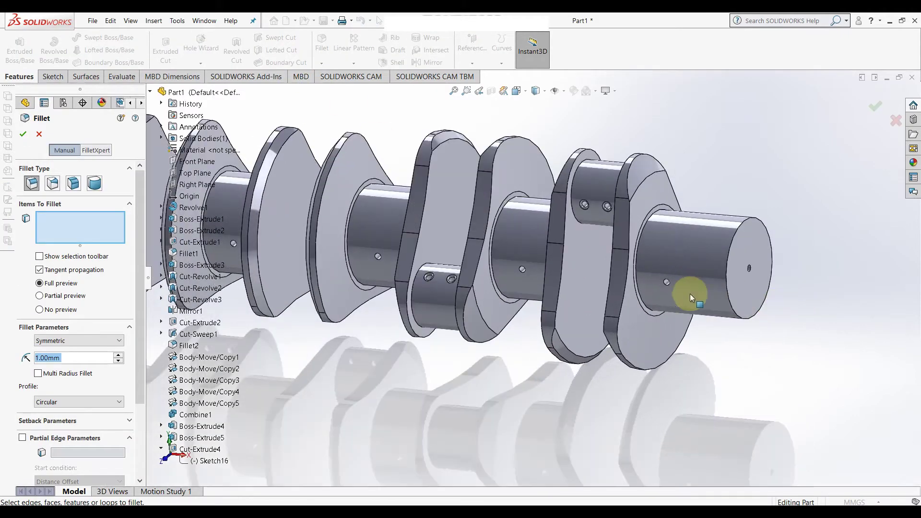
left_click(666, 284)
left_click(522, 275)
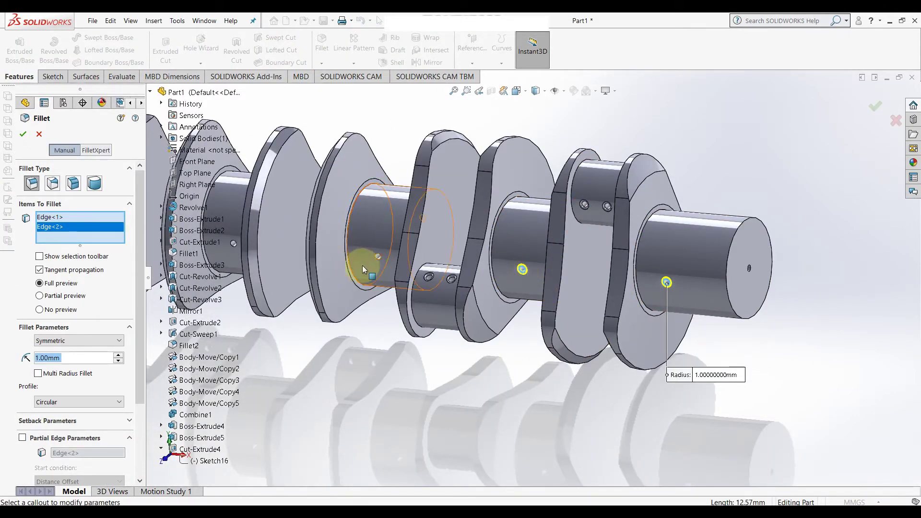
left_click(378, 258)
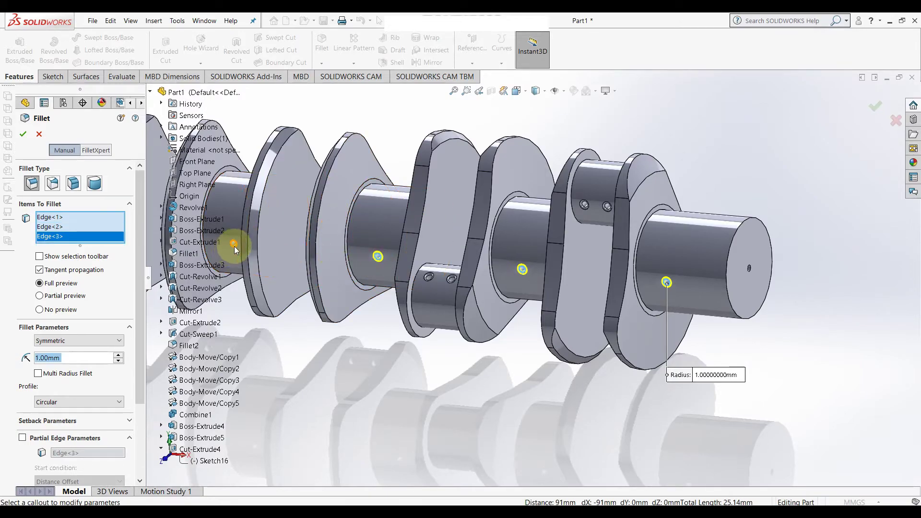
left_click(234, 253)
scroll(335, 261, "up", 2)
scroll(334, 261, "up", 2)
scroll(364, 263, "down", 3)
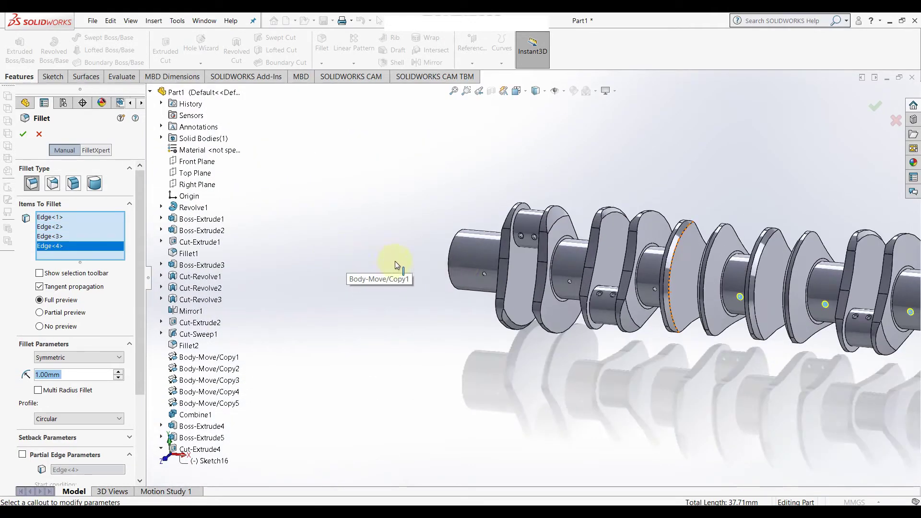
left_click(648, 293)
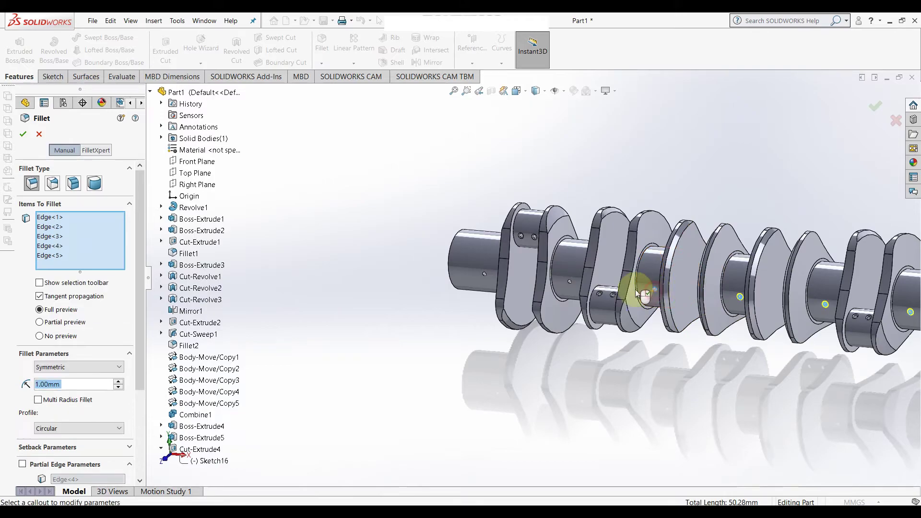
left_click(568, 284)
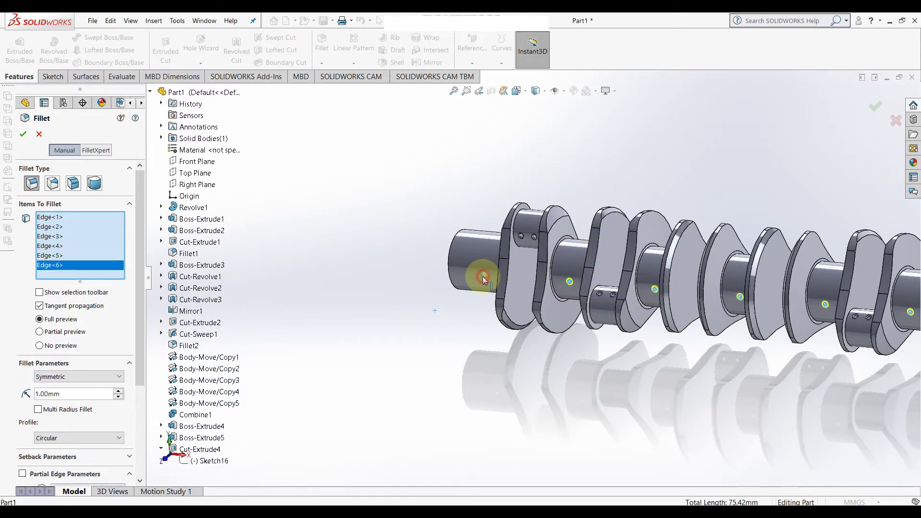
left_click(481, 274)
scroll(481, 274, "up", 3)
From a diagonal view, add seven more edges and apply the fillet to all 14
middle_click_drag(676, 224, 558, 392)
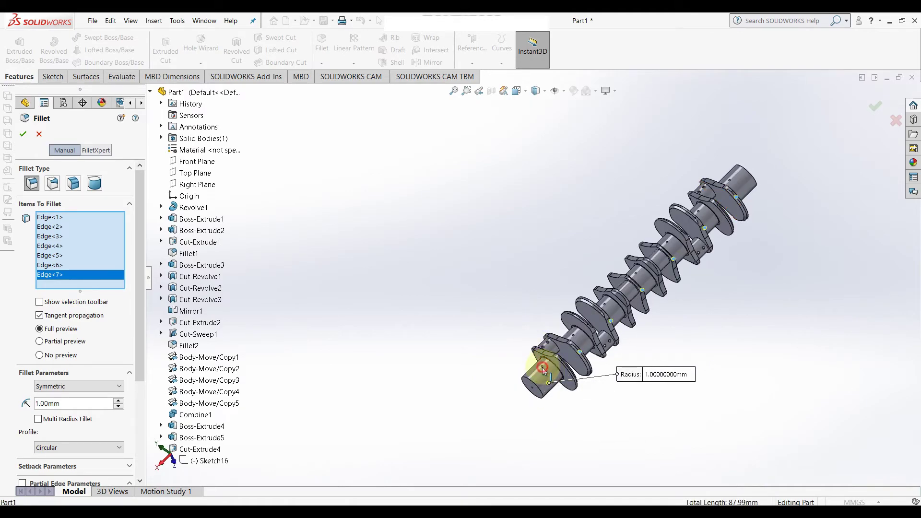
left_click(542, 370)
scroll(566, 354, "up", 2)
scroll(575, 350, "up", 2)
left_click(640, 238)
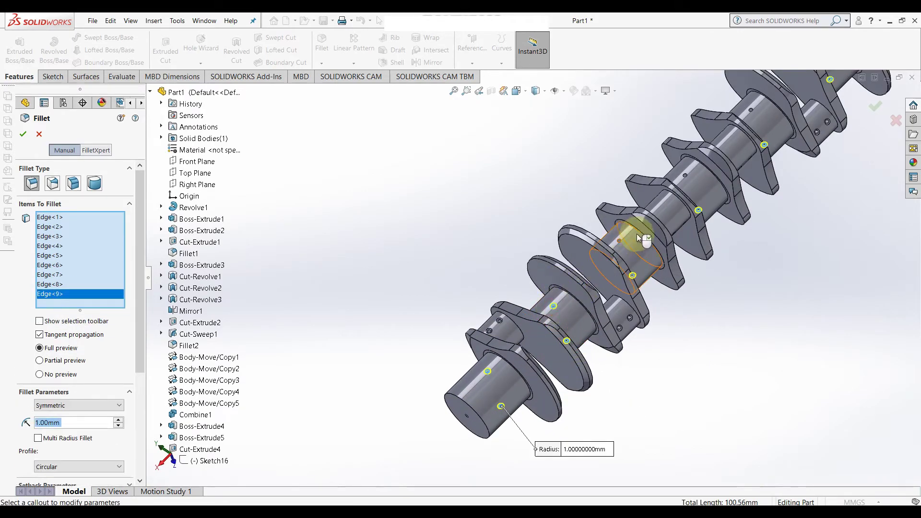
left_click(621, 239)
left_click(702, 174)
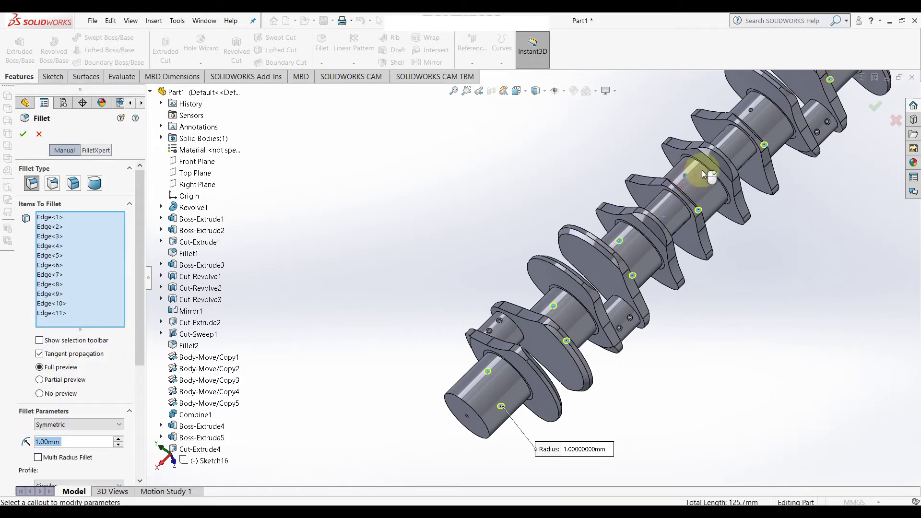
left_click(694, 194)
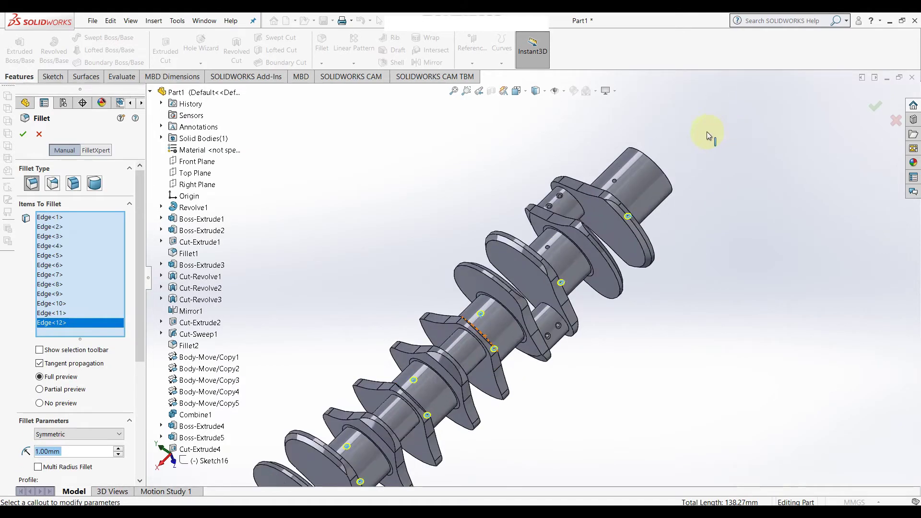
scroll(707, 135, "up", 2)
left_click(509, 282)
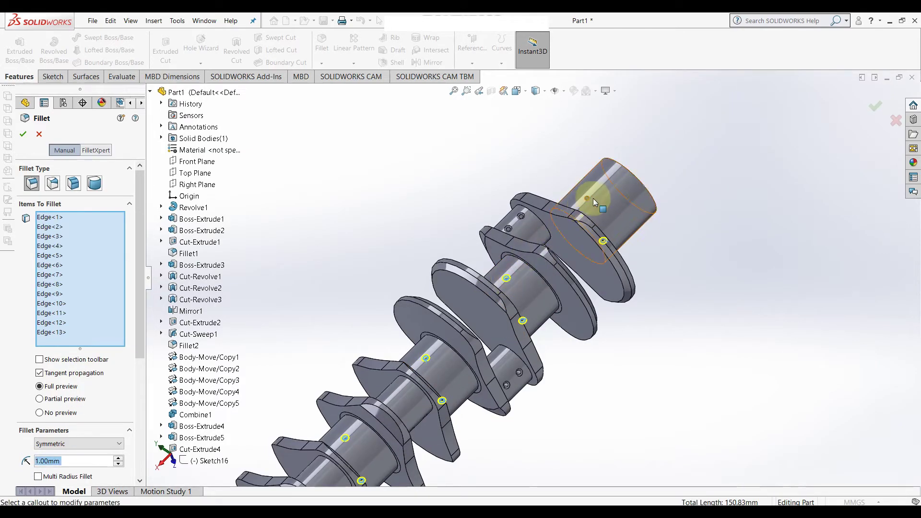
left_click(588, 204)
left_click(22, 134)
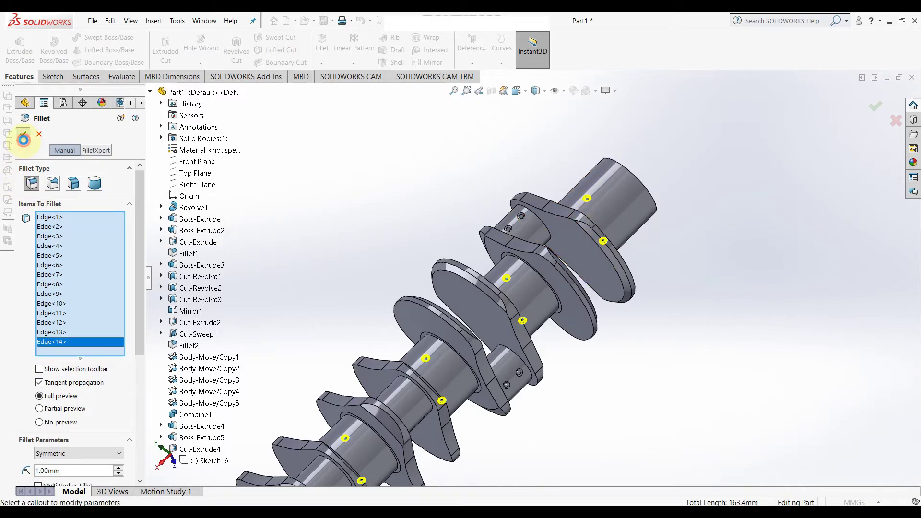
mouse_move(438, 257)
middle_mouse_down()
mouse_move(517, 270)
mouse_move(531, 287)
middle_mouse_up()
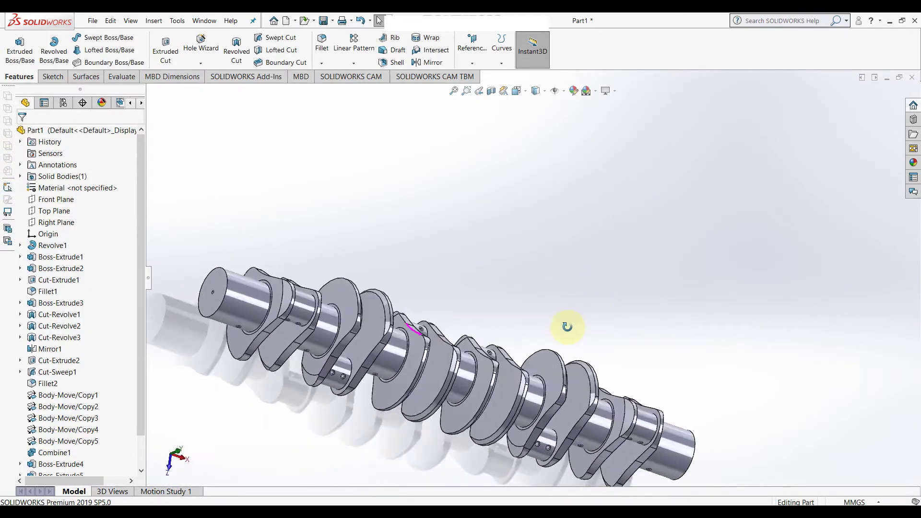
Start a new sketch on the Top Plane and view it Normal To
scroll(530, 384, "down", 3)
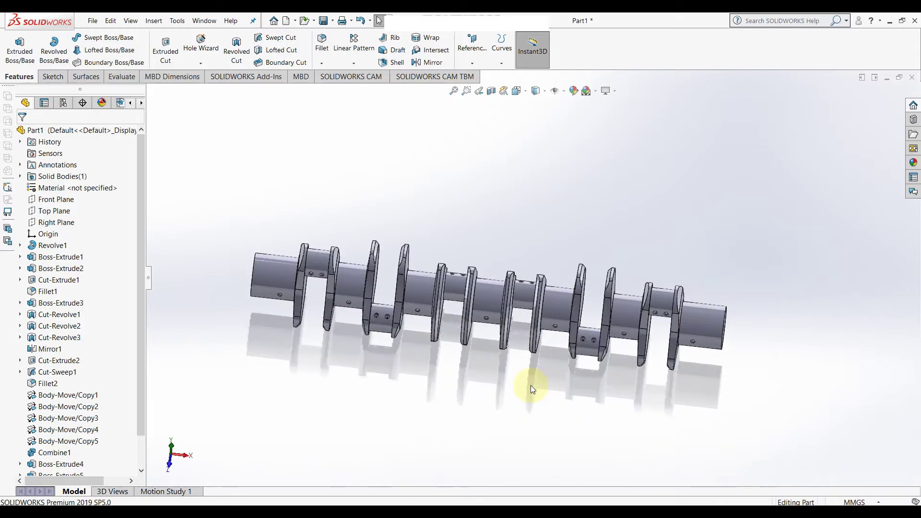
left_click(48, 212)
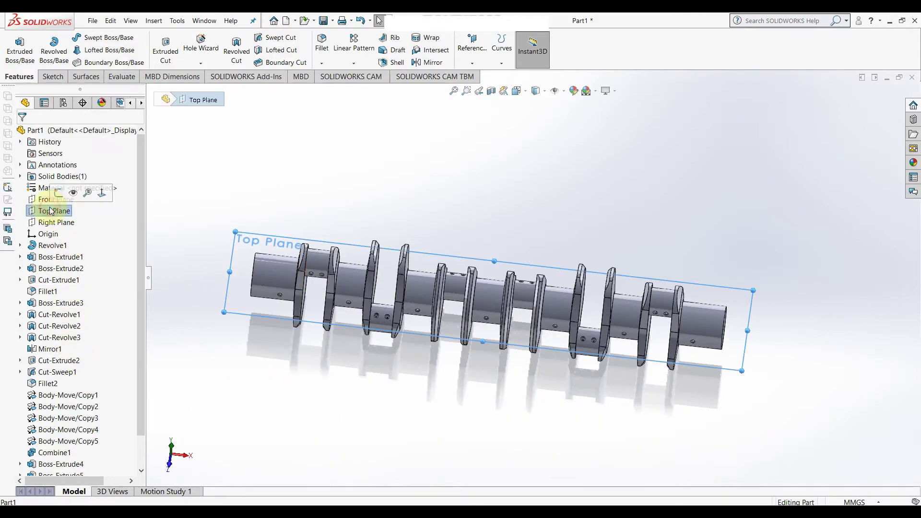
left_click(58, 194)
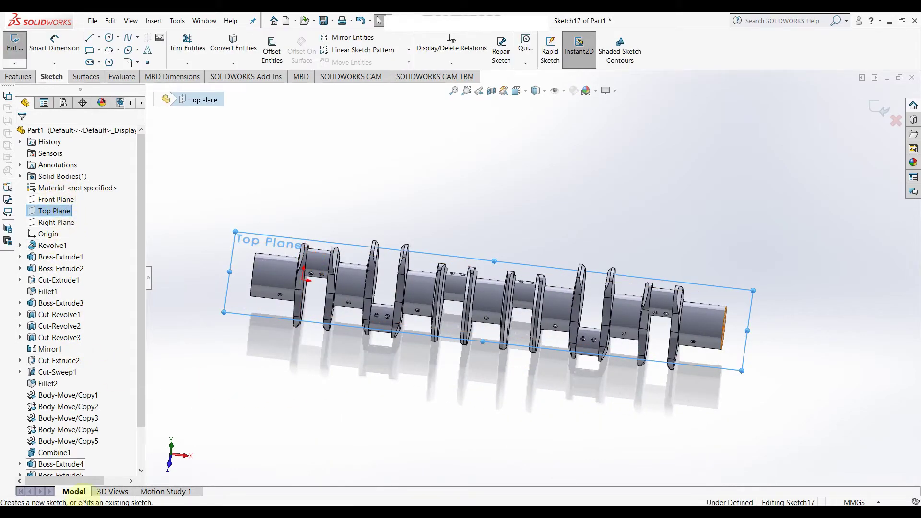
scroll(90, 453, "down", 3)
left_click(67, 464)
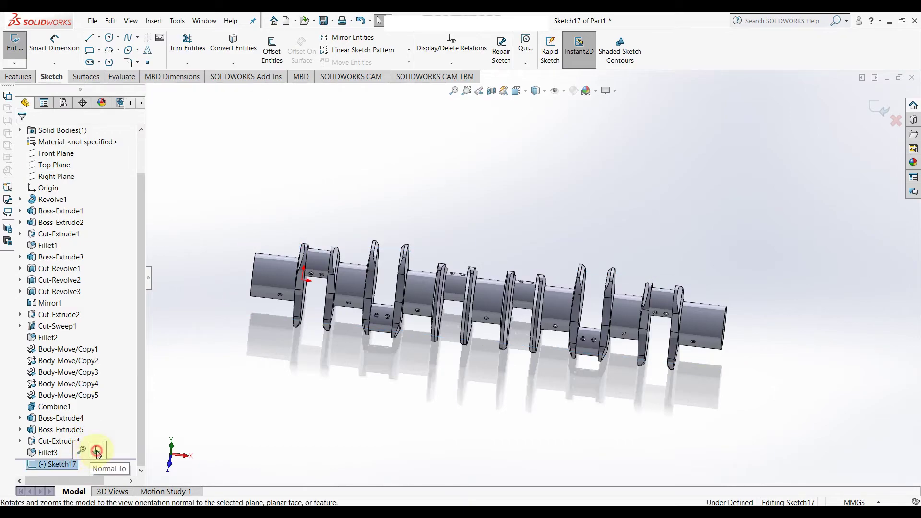
left_click(92, 449)
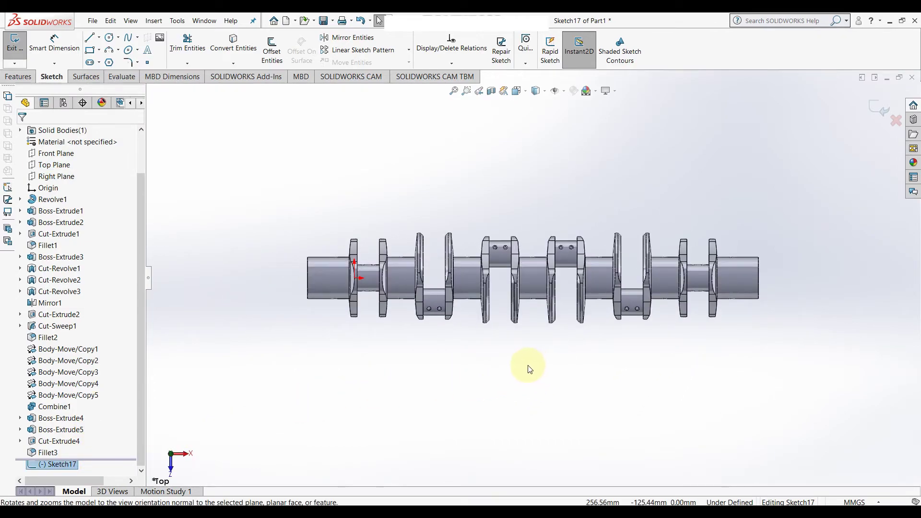
Zoom in on the crankshaft's right end
scroll(742, 262, "down", 3)
scroll(744, 279, "up", 2)
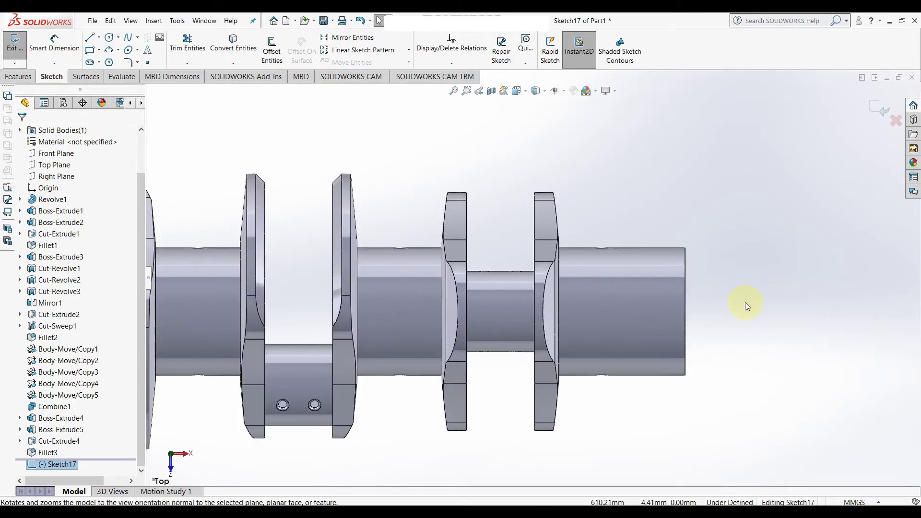
scroll(738, 312, "up", 3)
scroll(732, 315, "up", 2)
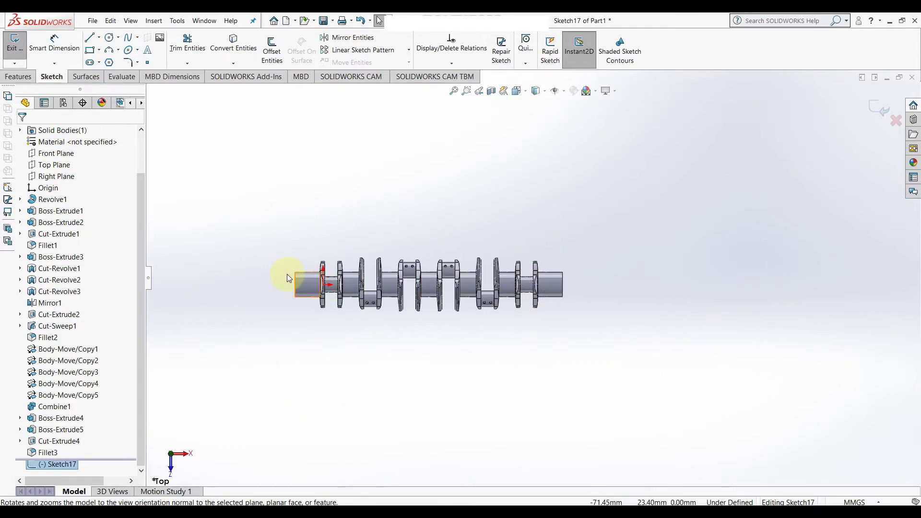
scroll(494, 310, "down", 2)
scroll(716, 298, "down", 3)
scroll(654, 275, "down", 2)
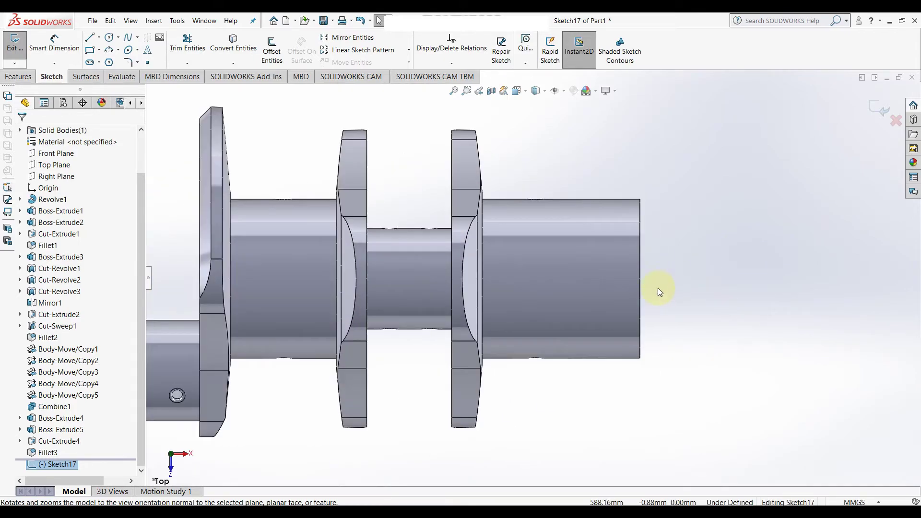
scroll(664, 297, "up", 3)
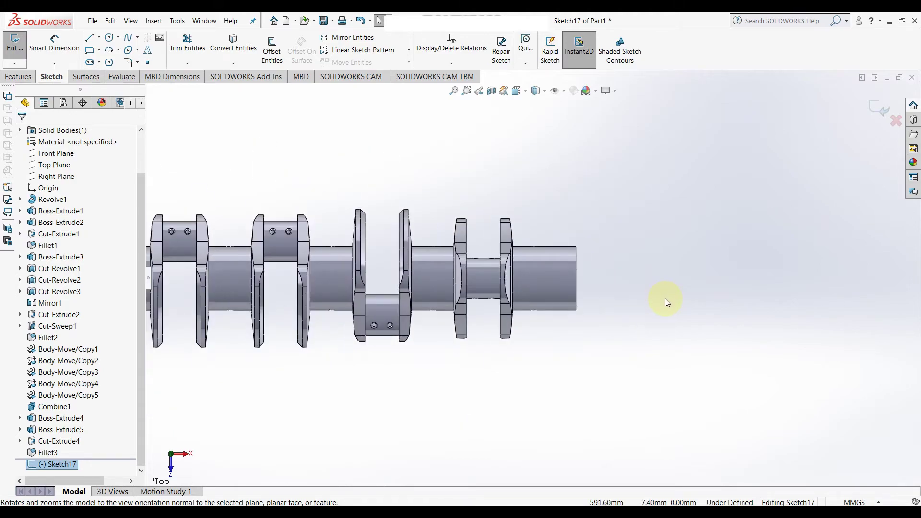
scroll(643, 300, "up", 1)
scroll(560, 298, "down", 2)
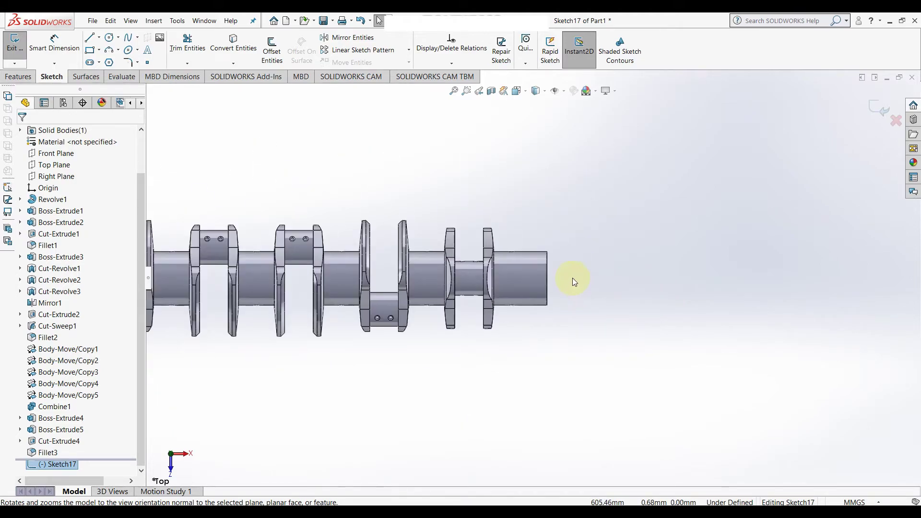
scroll(572, 278, "down", 2)
scroll(543, 286, "down", 1)
scroll(547, 288, "down", 2)
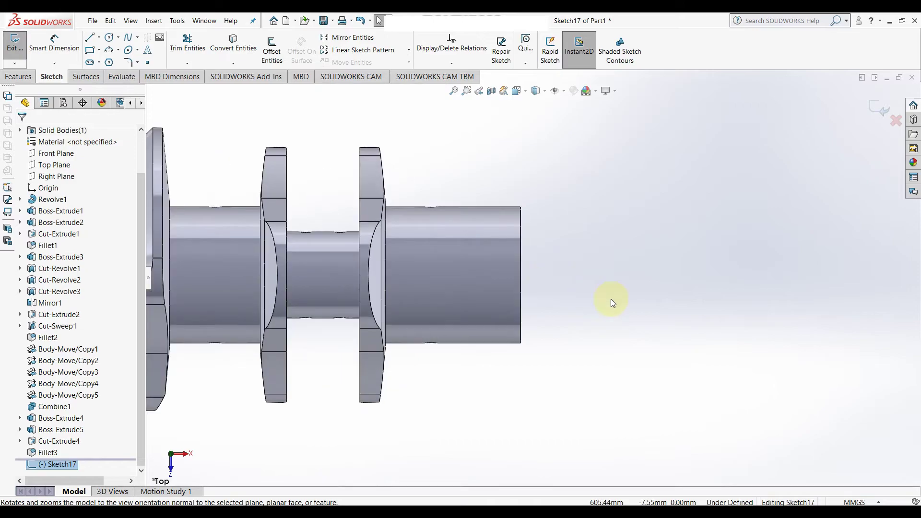
right_click_drag(680, 297, 649, 300)
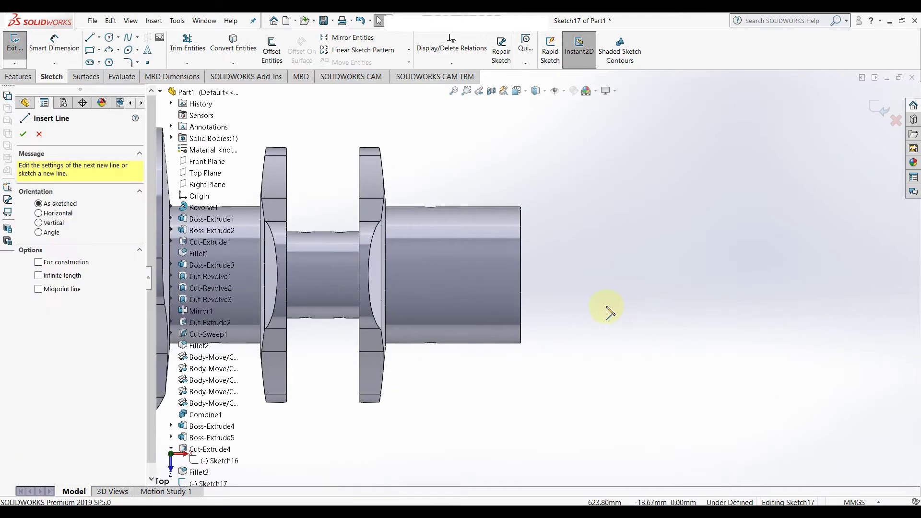
Draw a closed stepped line profile extending off the shaft's right end face
left_click(521, 276)
left_click(604, 274)
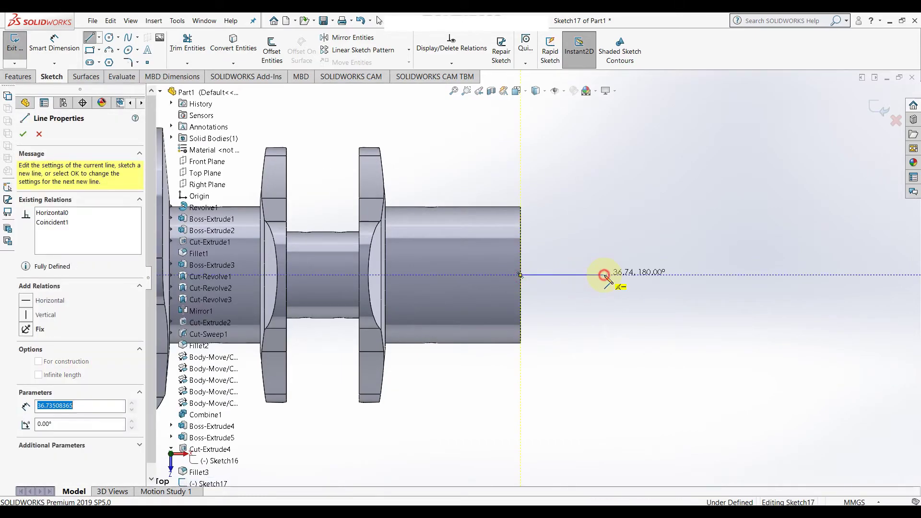
left_click(604, 215)
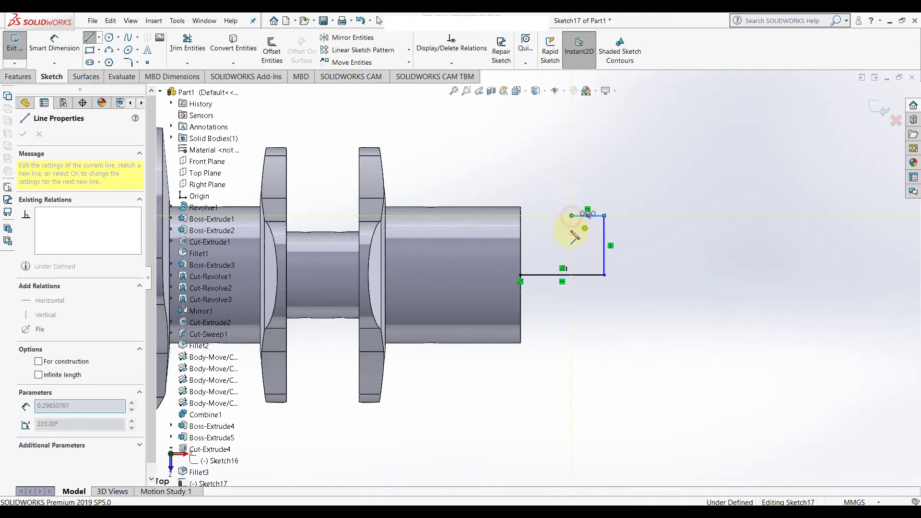
left_click(572, 216)
left_click(572, 246)
left_click(520, 246)
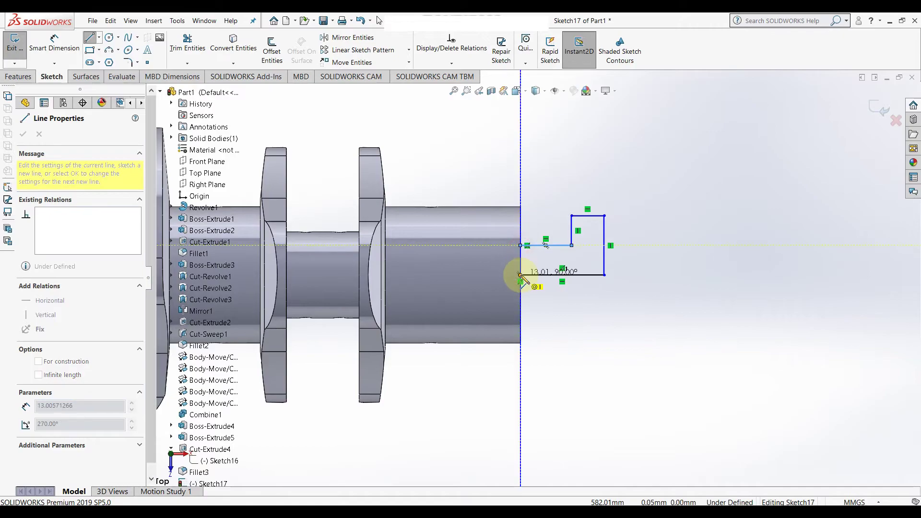
left_click(520, 275)
right_click(521, 277)
left_click(545, 283)
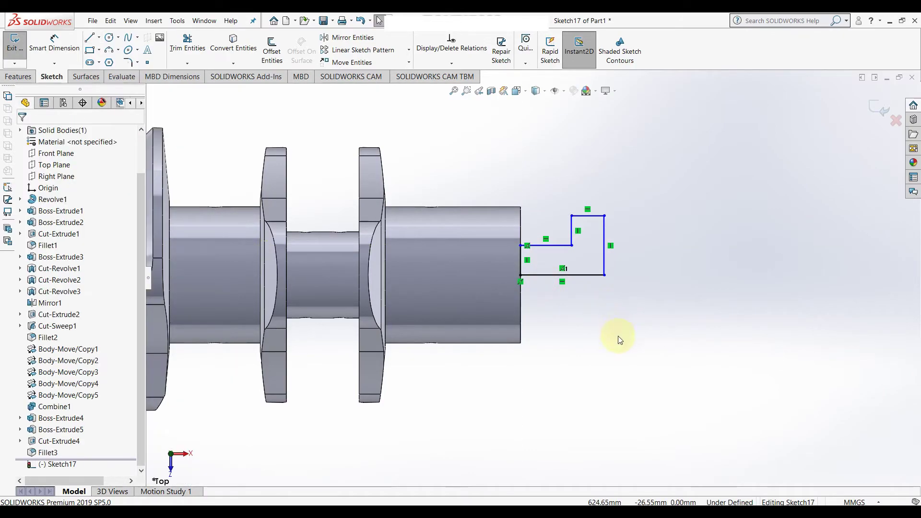
Dimension the profile's bottom line to 40 mm and top line to 20 mm
right_click_drag(618, 336, 627, 275)
left_click(584, 279)
left_click(585, 324)
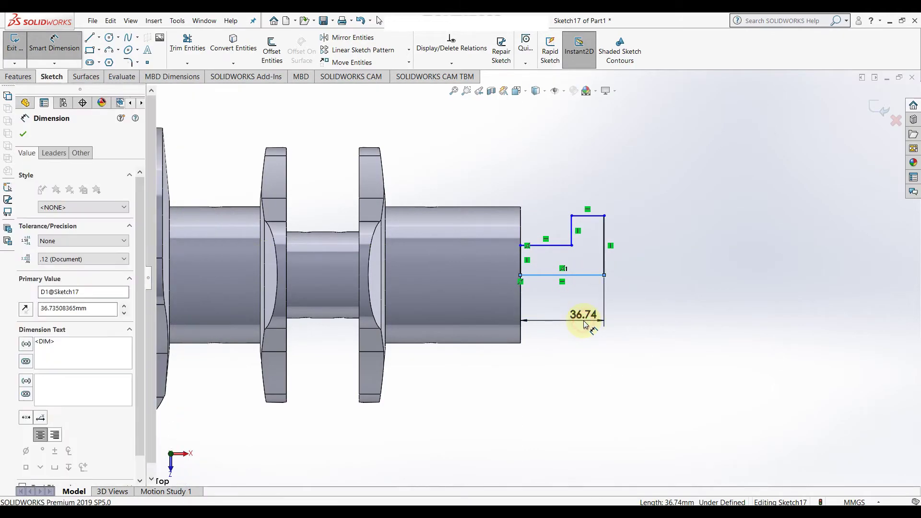
type("4")
key("Return")
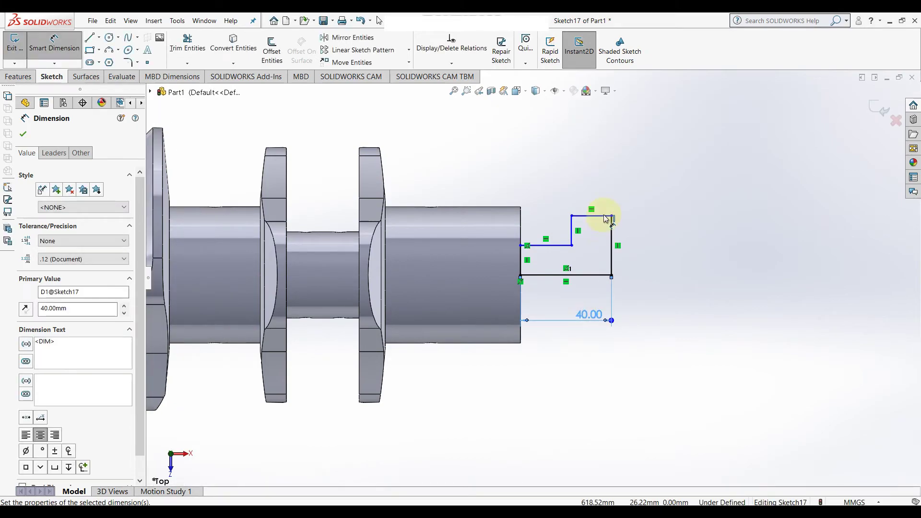
left_click(597, 219)
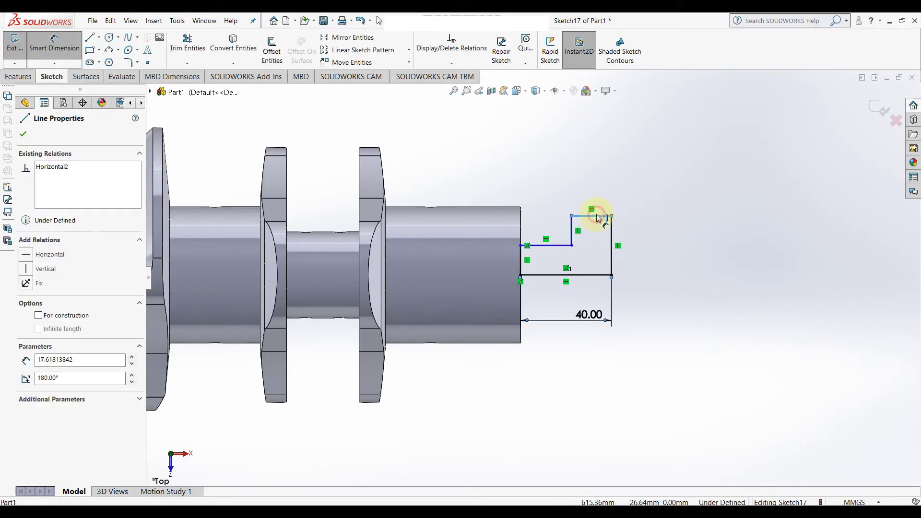
left_click(598, 188)
type("20")
key("Return")
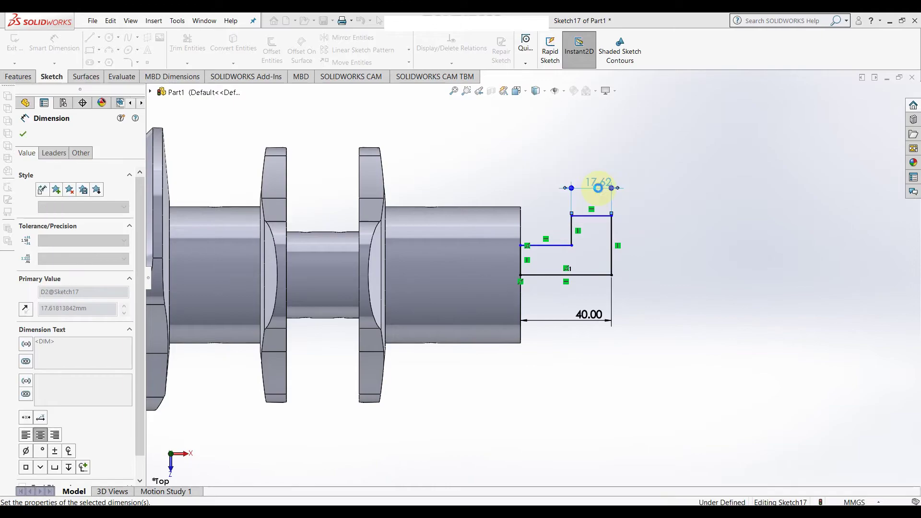
Dimension the left step height to 22.5 mm and the right height to 33 mm
left_click(522, 264)
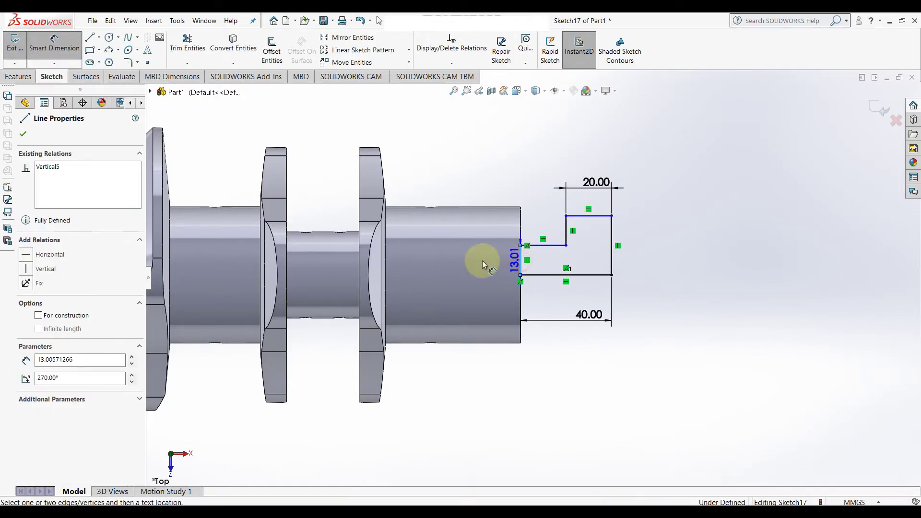
left_click(491, 260)
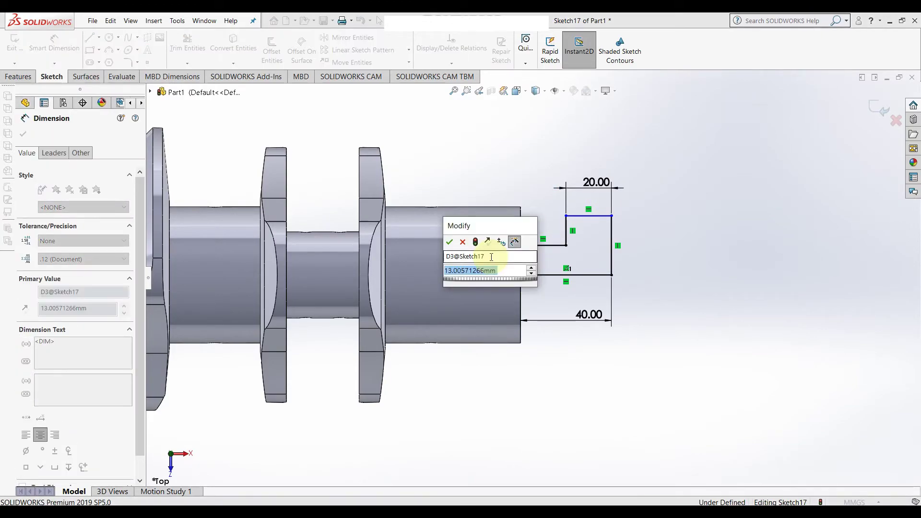
type("22.5")
key("Return")
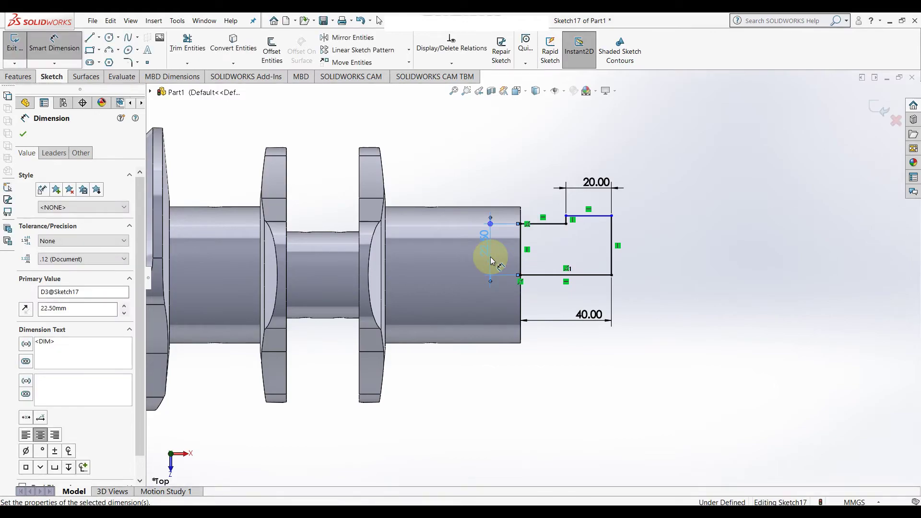
left_click(613, 260)
left_click(656, 256)
type("33")
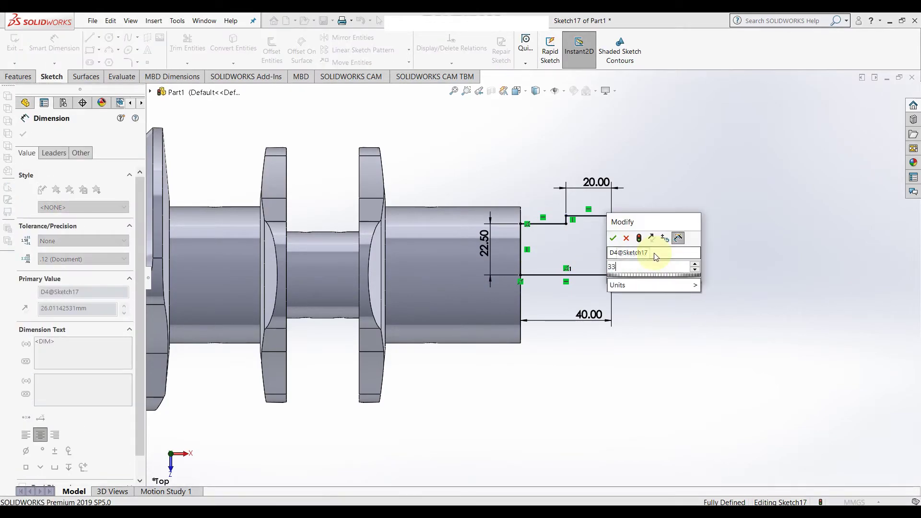
key("Return")
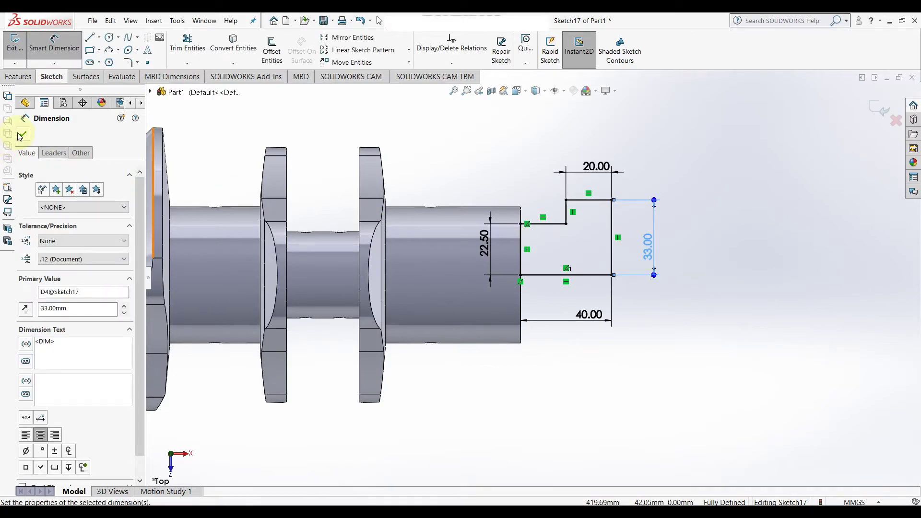
left_click(21, 136)
scroll(497, 247, "up", 3)
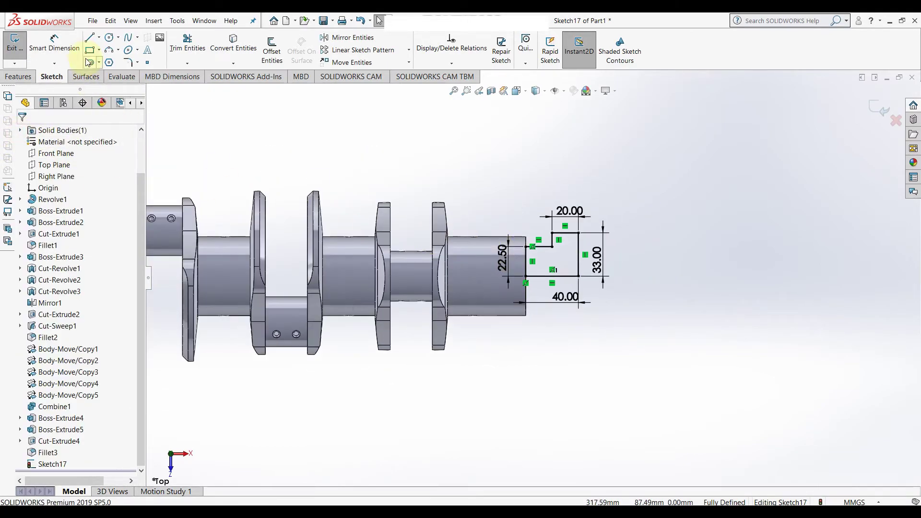
left_click(19, 77)
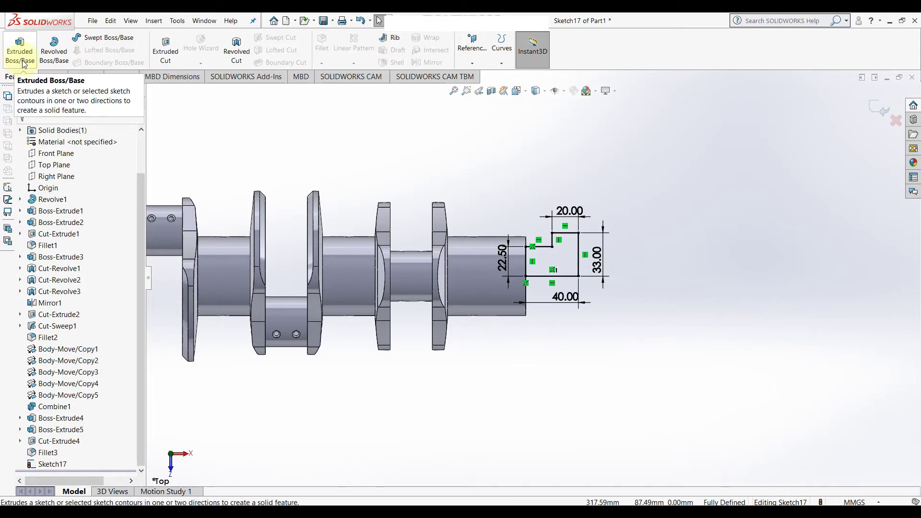
left_click(54, 77)
Revolve the stepped profile 360° about Line1@Sketch17 into an end boss
left_click(25, 51)
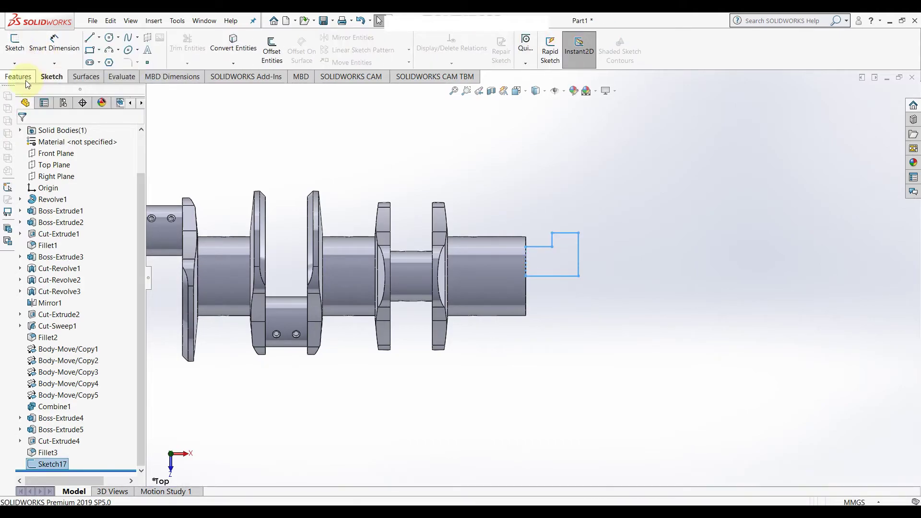
left_click(24, 77)
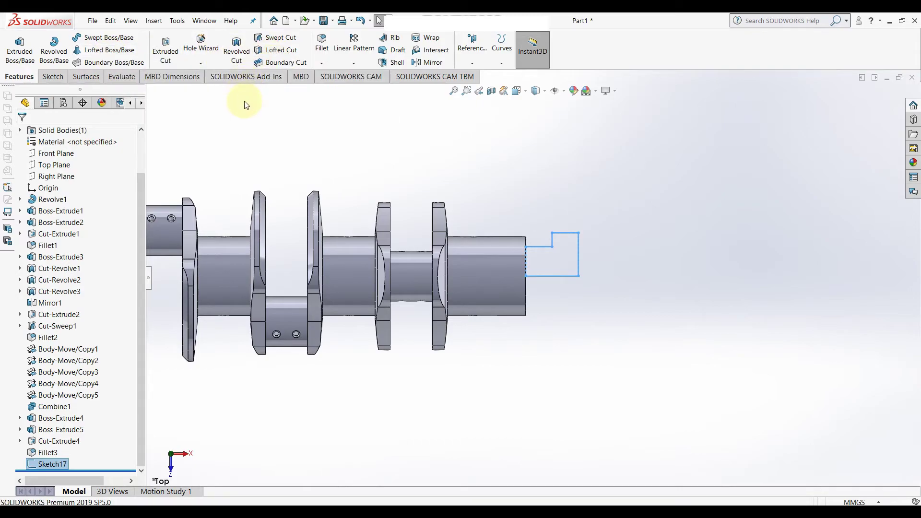
left_click(54, 48)
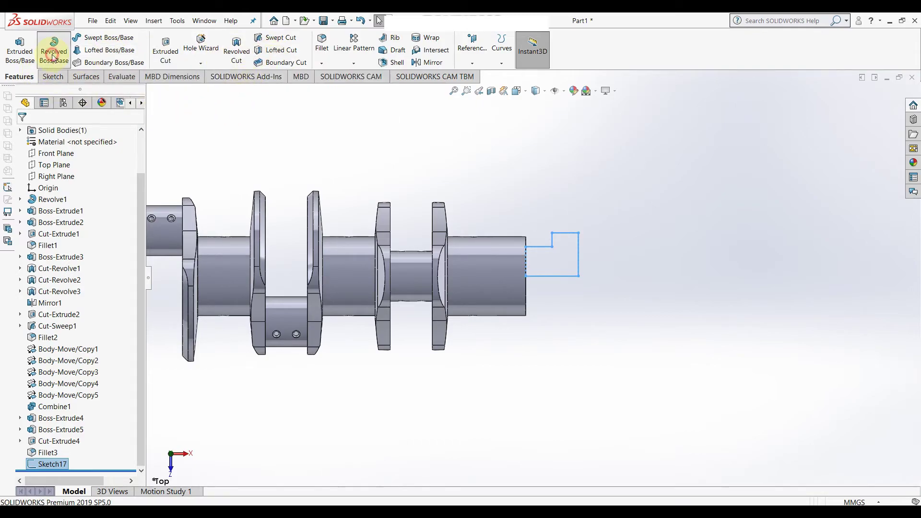
left_click(561, 277)
middle_click_drag(644, 251, 597, 339)
scroll(596, 340, "up", 3)
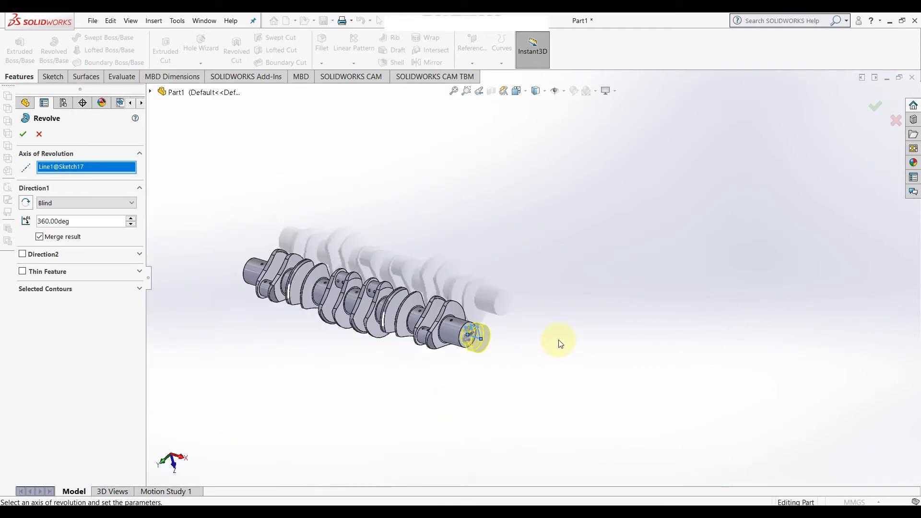
middle_click_drag(399, 365, 383, 422)
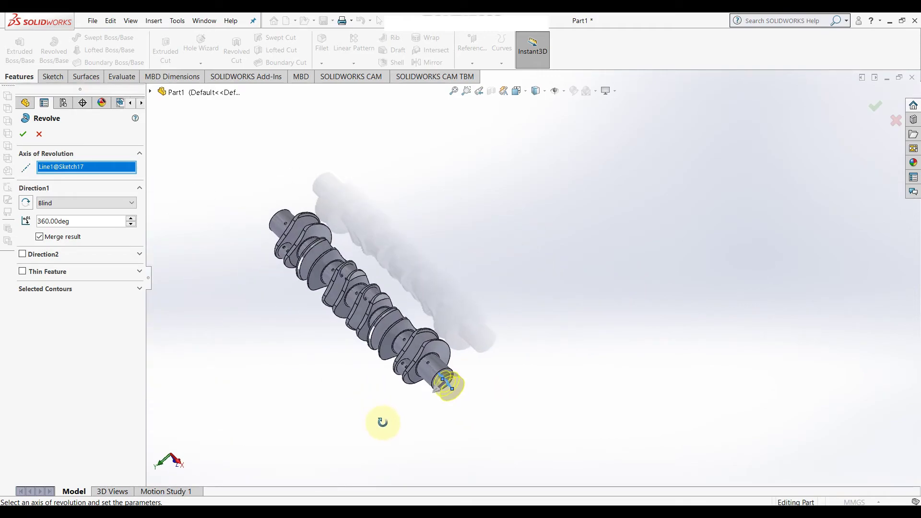
left_click(22, 136)
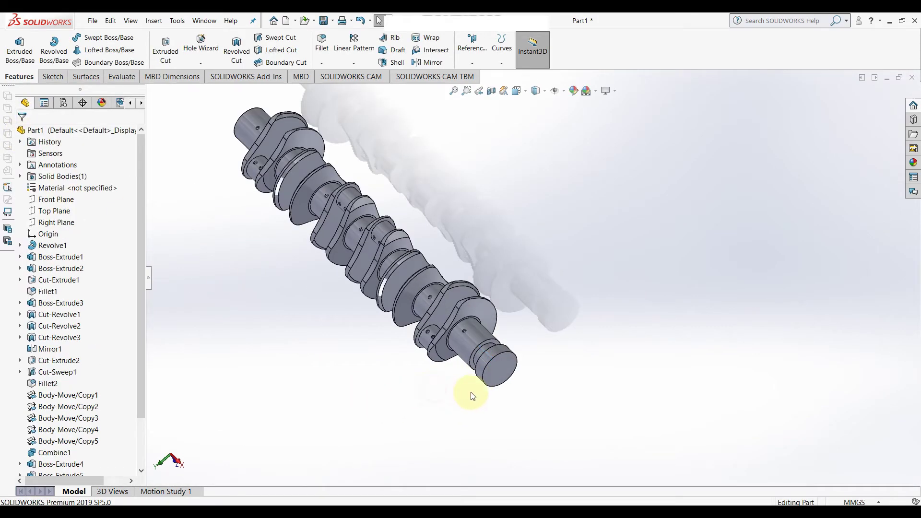
Start a new sketch on the boss's flat end face
scroll(477, 386, "down", 3)
mouse_move(477, 387)
middle_mouse_down()
mouse_move(557, 397)
mouse_move(512, 383)
mouse_move(525, 374)
middle_mouse_up()
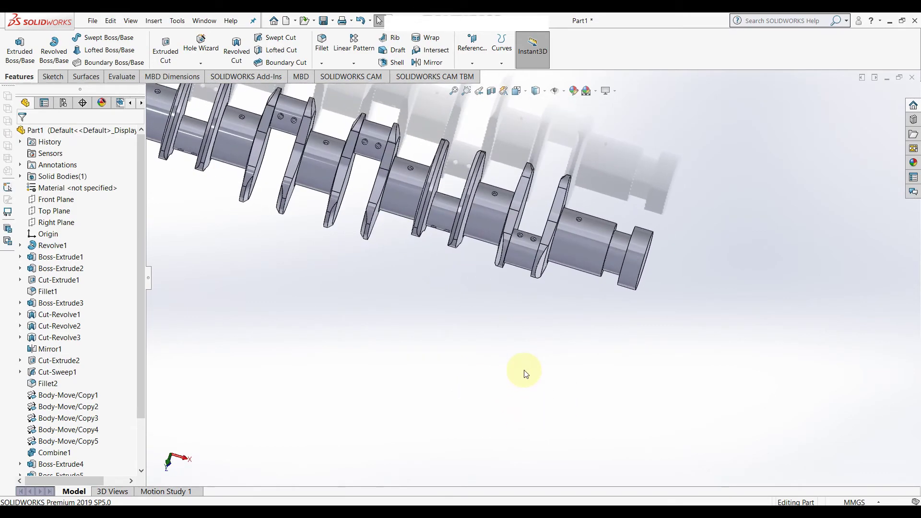
middle_click_drag(748, 358, 633, 330)
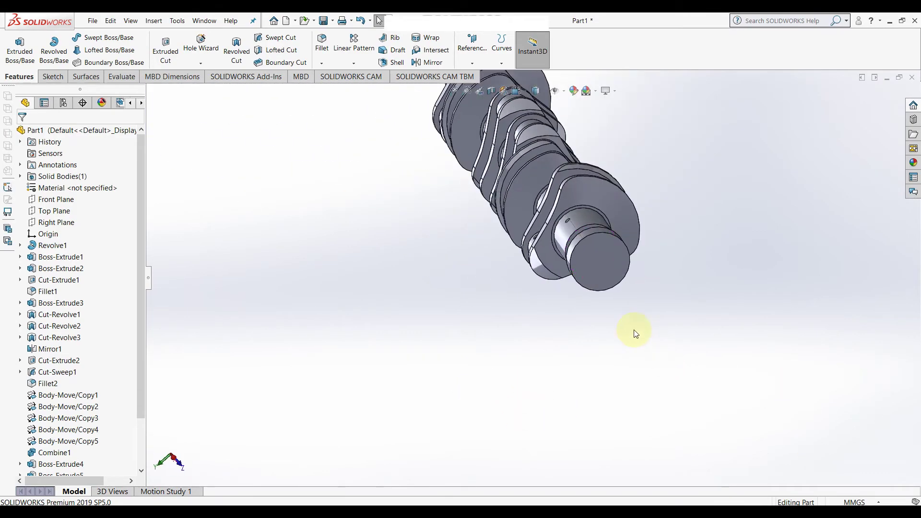
left_click(606, 258)
left_click(651, 233)
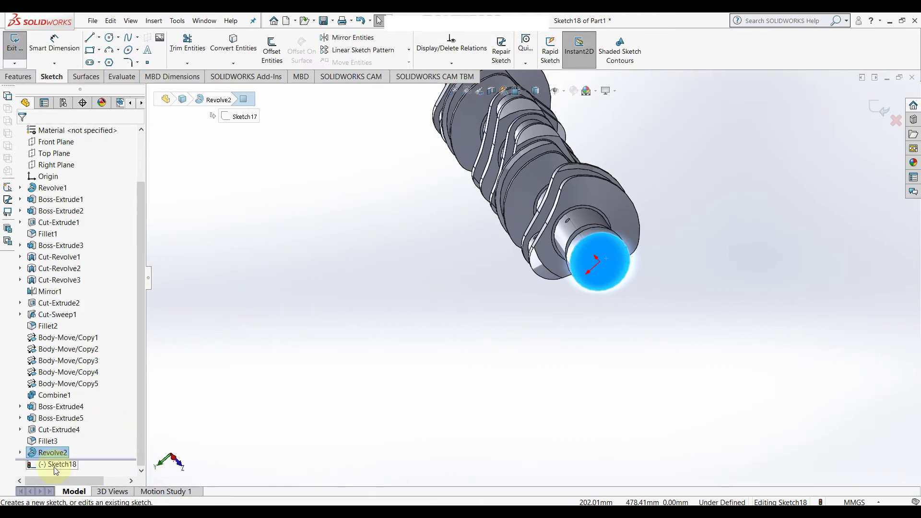
Face the end face squarely and draw a construction circle centred on the origin
left_click(56, 464)
left_click(79, 454)
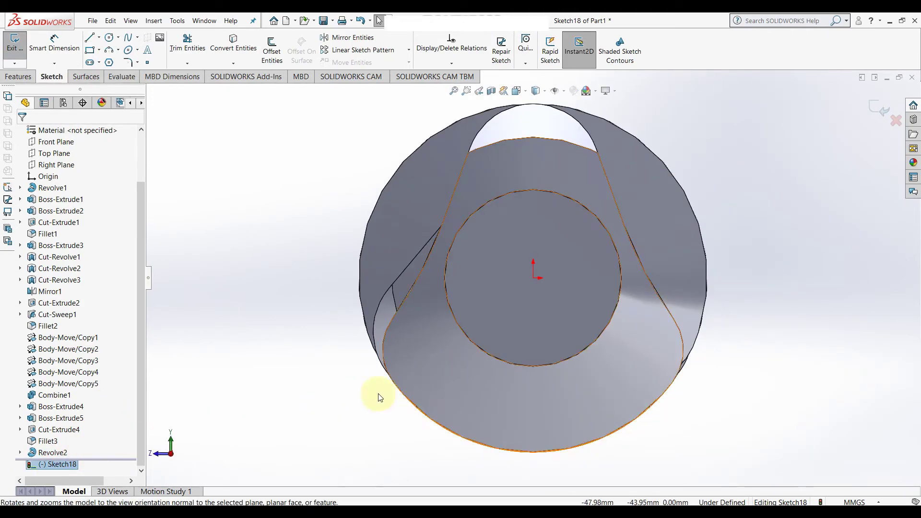
key("c")
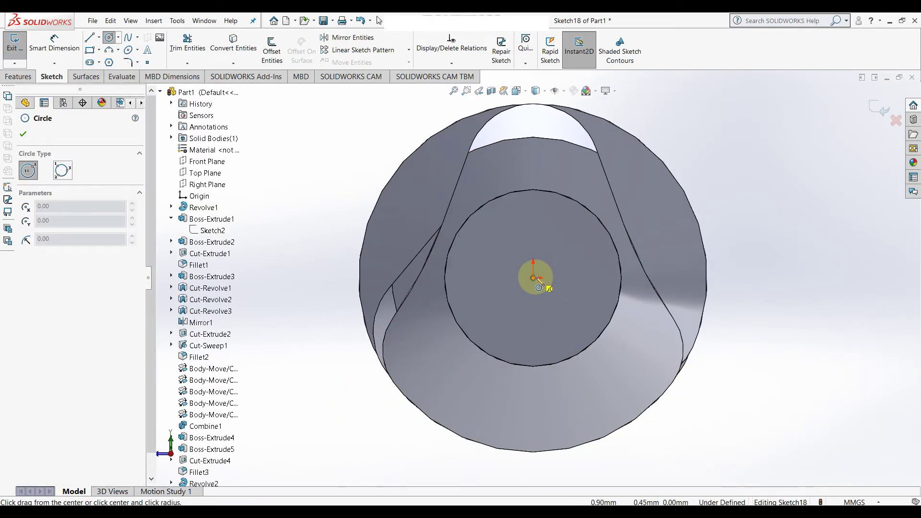
left_click(533, 279)
left_click(566, 242)
right_click(571, 248)
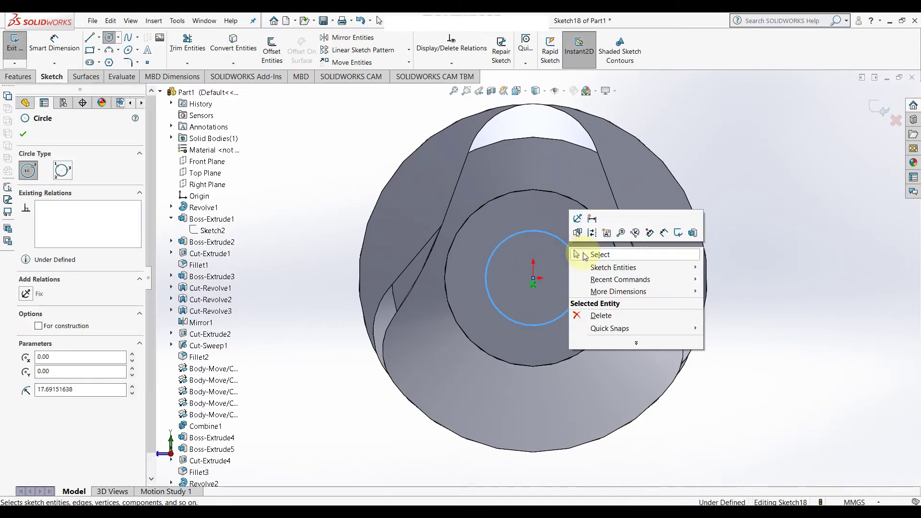
left_click(591, 233)
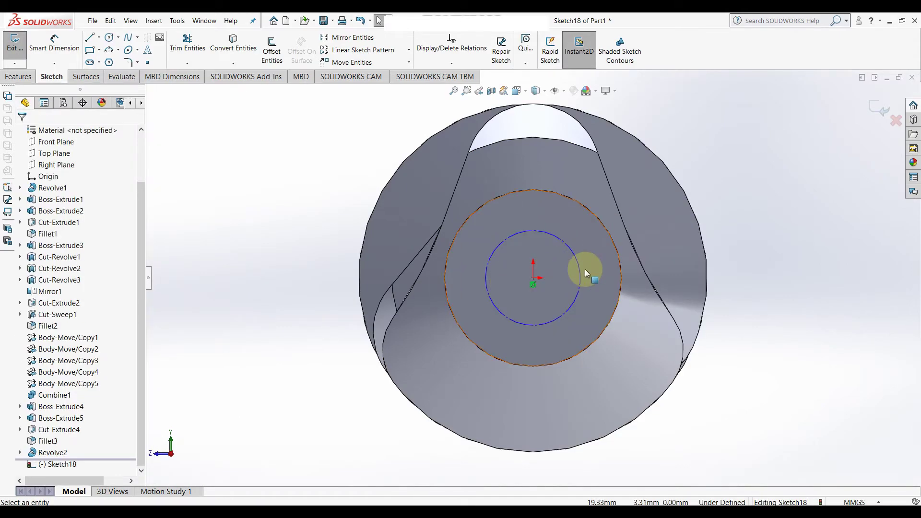
Add a small circle at the origin and another atop the construction circle
key("c")
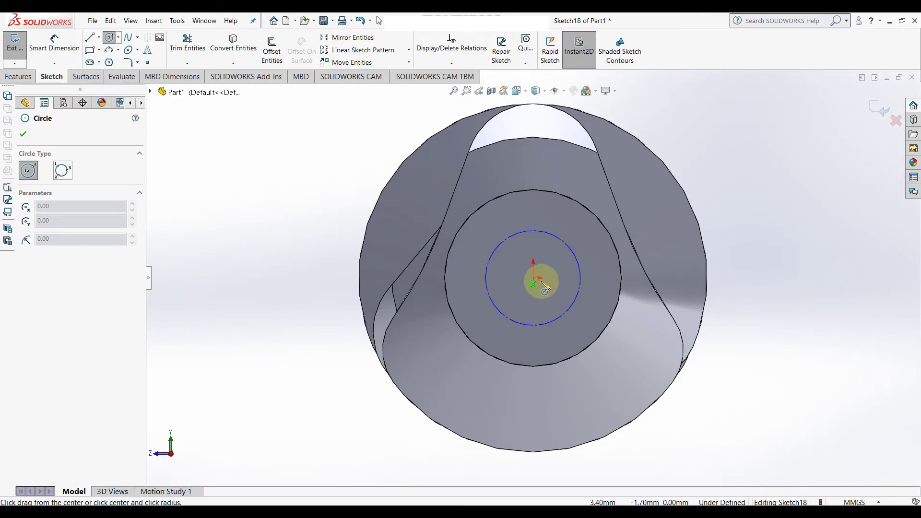
left_click(534, 279)
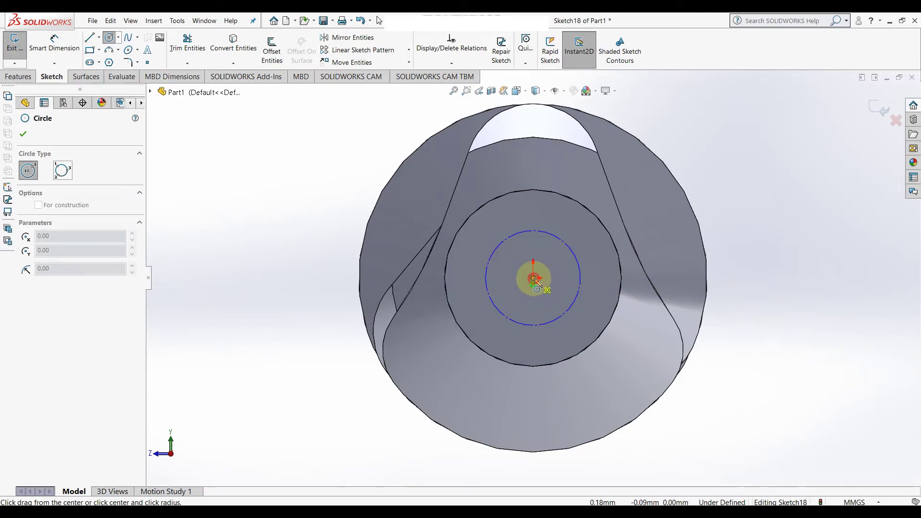
left_click(534, 232)
right_click(538, 227)
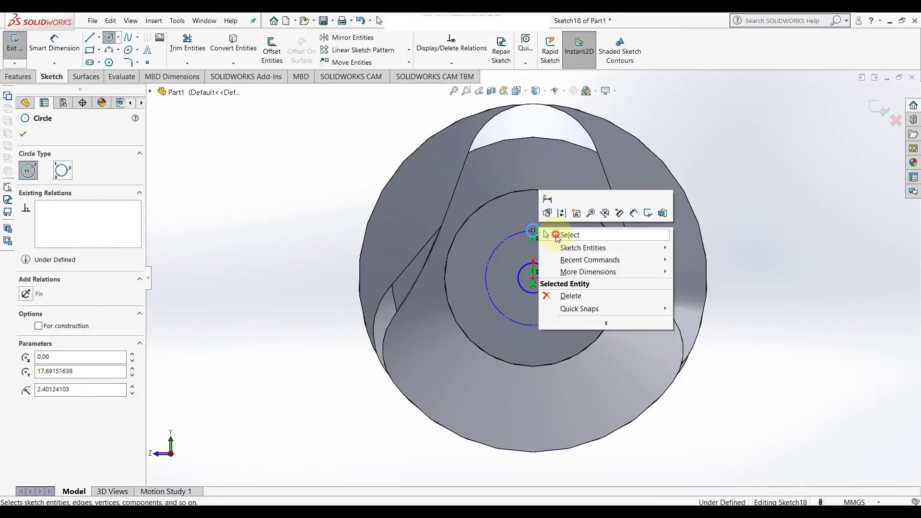
left_click(556, 233)
Dimension the construction circle to Ø36 mm and the centre circle to Ø10 mm
right_click_drag(762, 302, 772, 240)
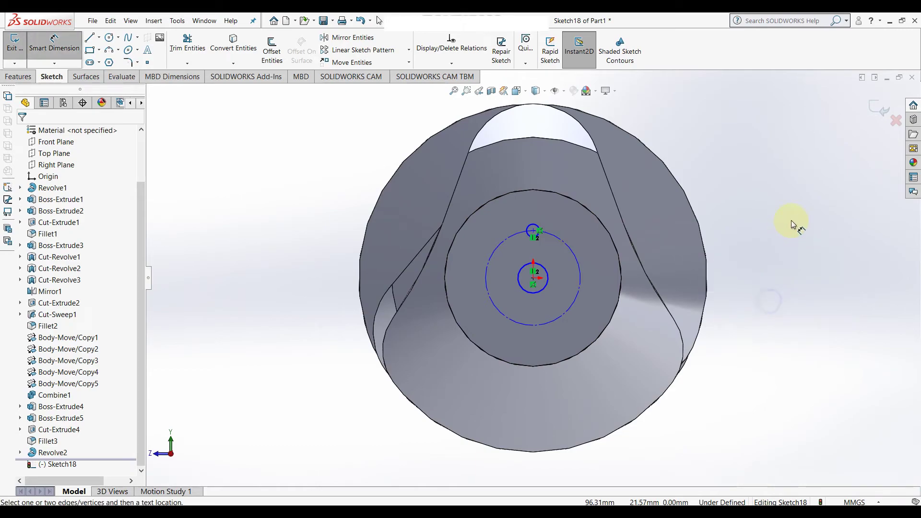
left_click(484, 284)
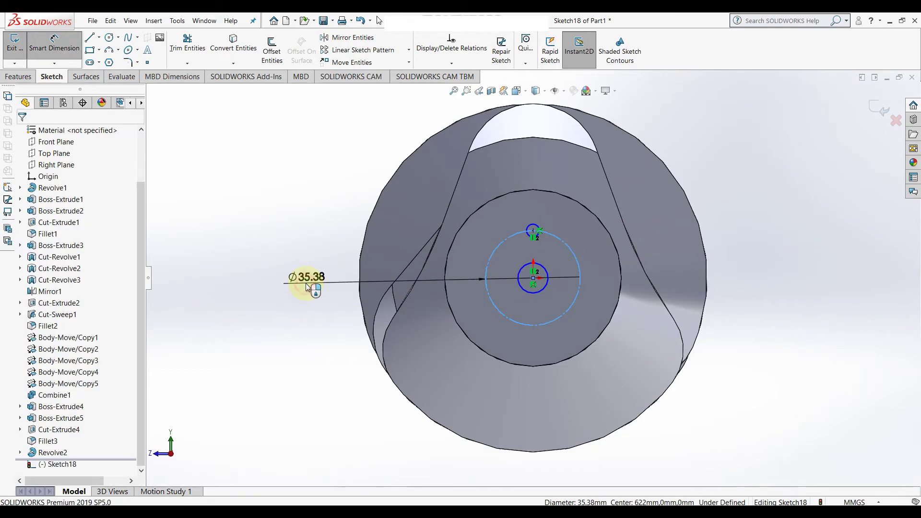
left_click(306, 283)
type("36")
key("Return")
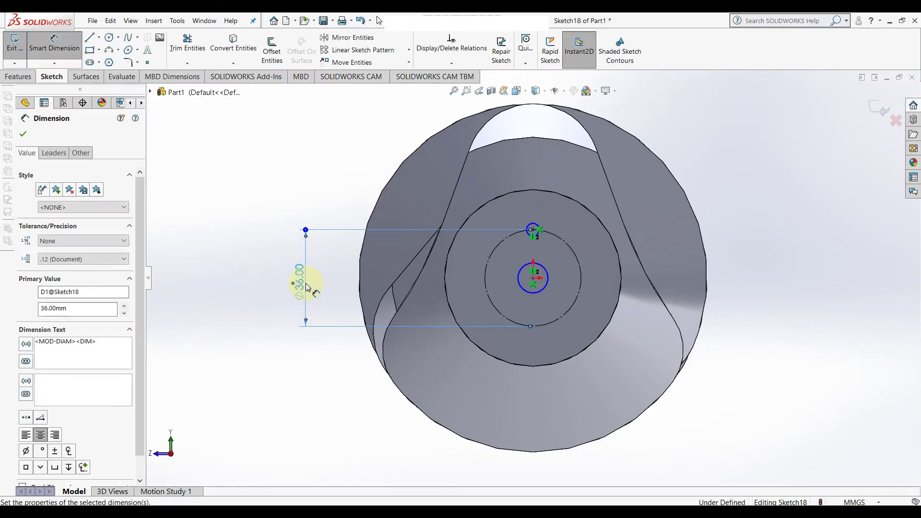
left_click(518, 284)
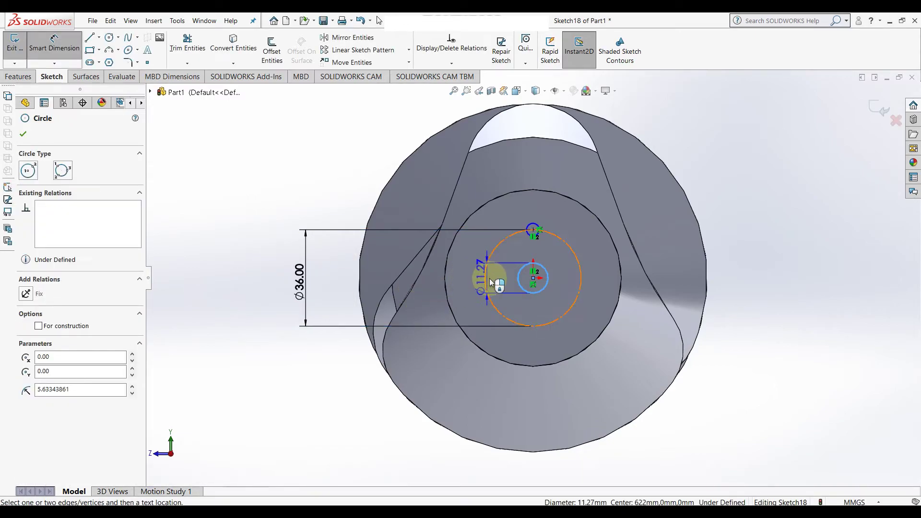
left_click(348, 268)
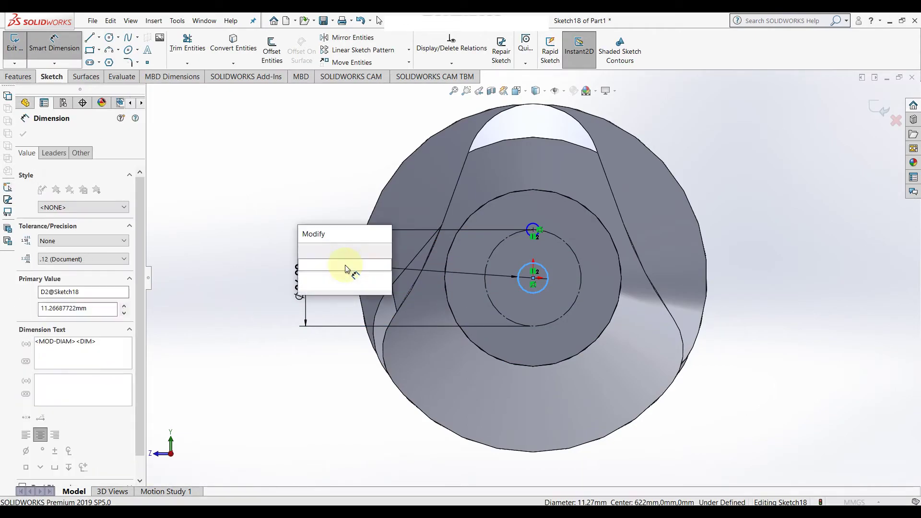
type("10")
key("Return")
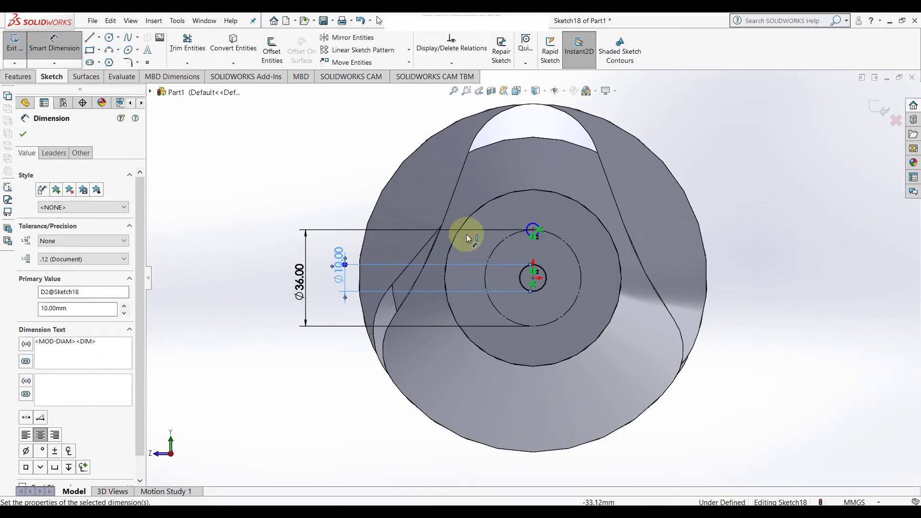
Dimension the top circle to Ø5 mm, fully defining the sketch
left_click(527, 225)
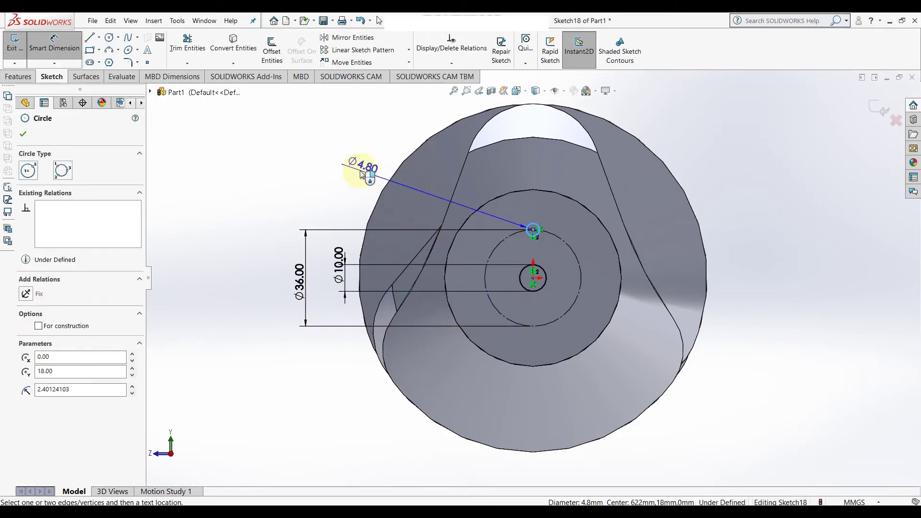
left_click(361, 174)
type("5")
key("Return")
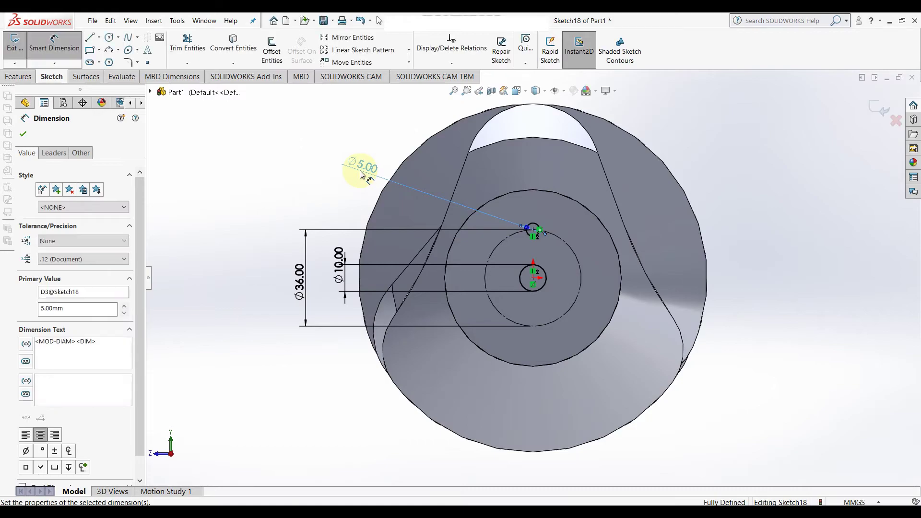
scroll(531, 232, "down", 2)
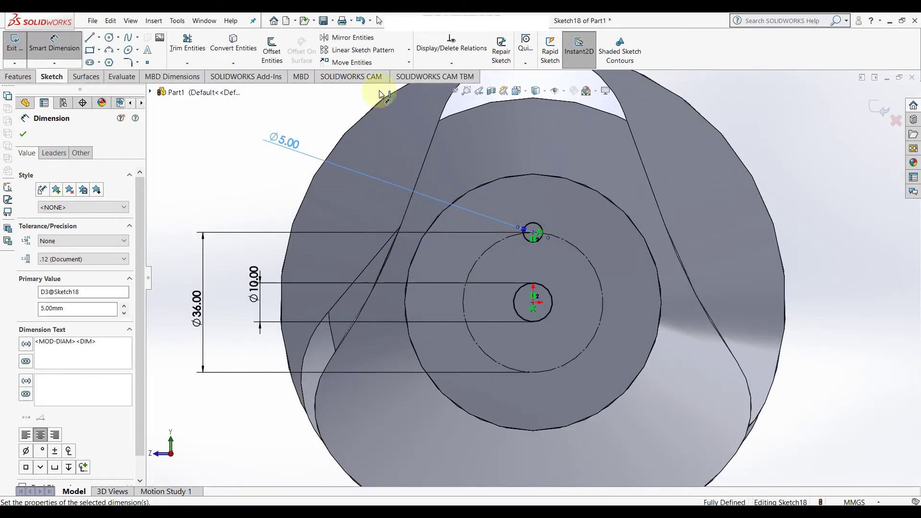
Circularly pattern the Ø5 circle into 5 equally spaced copies, then begin an Extruded Cut
left_click(409, 50)
left_click(408, 73)
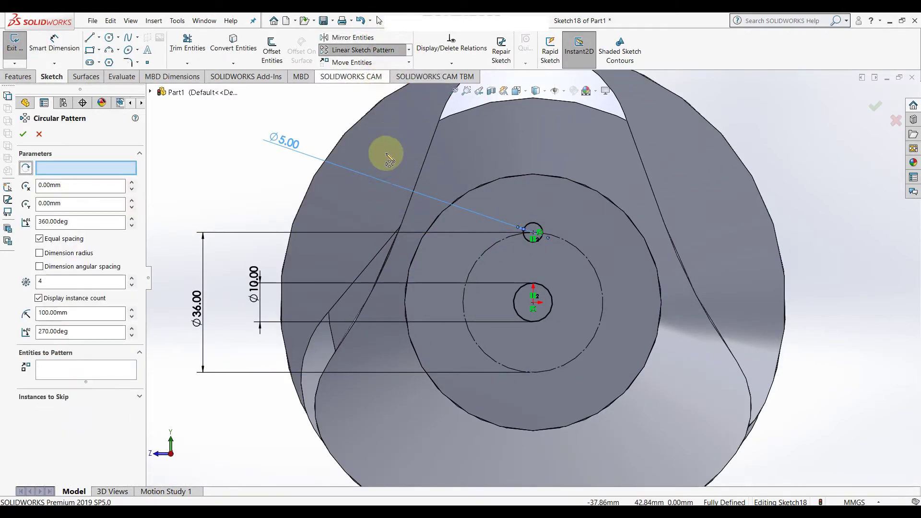
left_click(52, 283)
type("5")
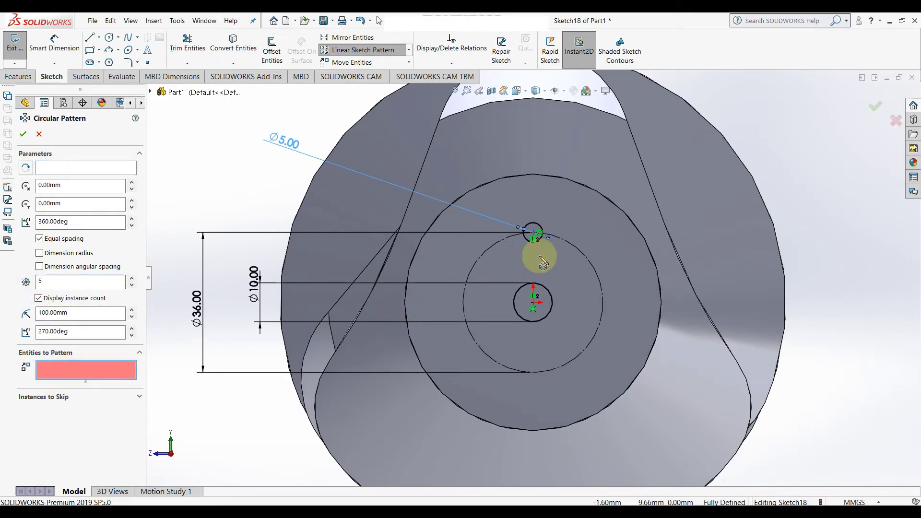
left_click(539, 238)
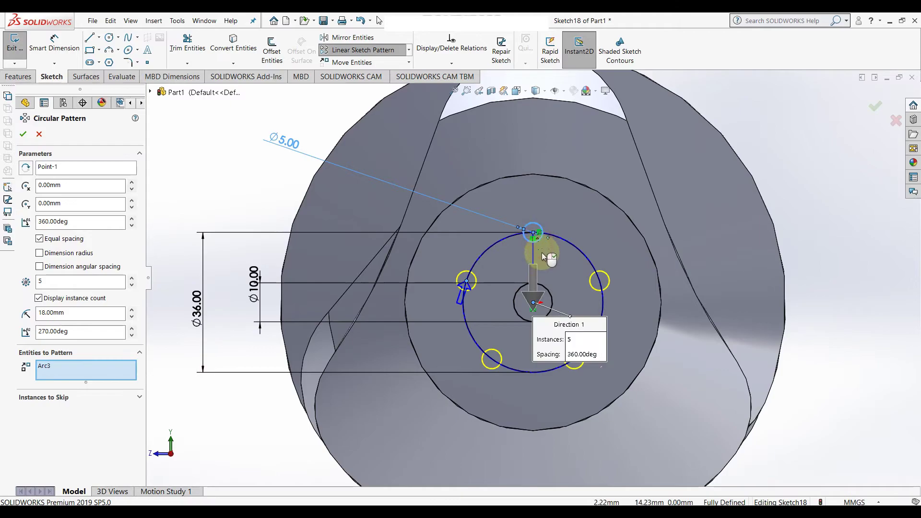
scroll(528, 283, "up", 2)
left_click(23, 135)
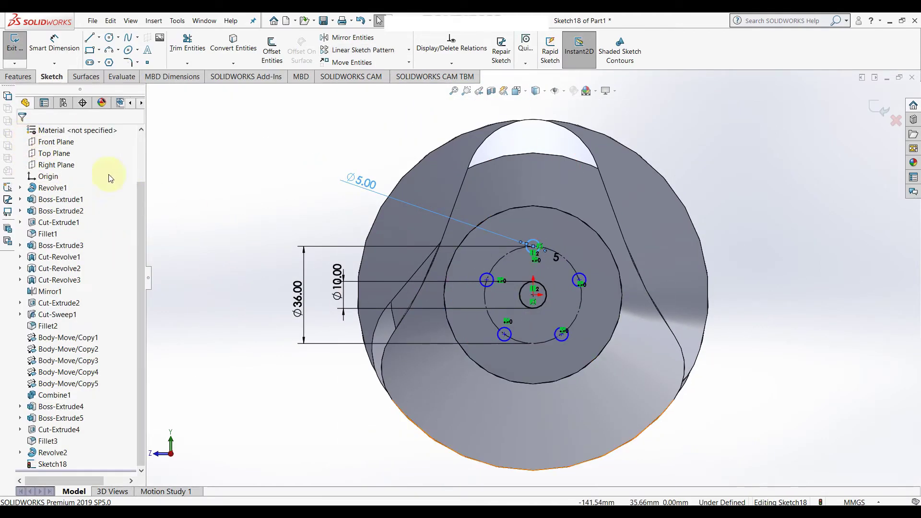
left_click(18, 79)
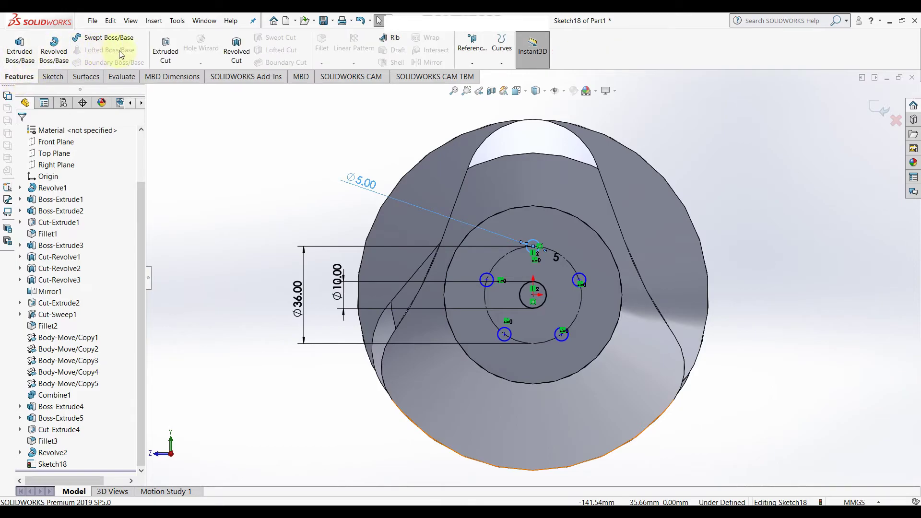
left_click(163, 47)
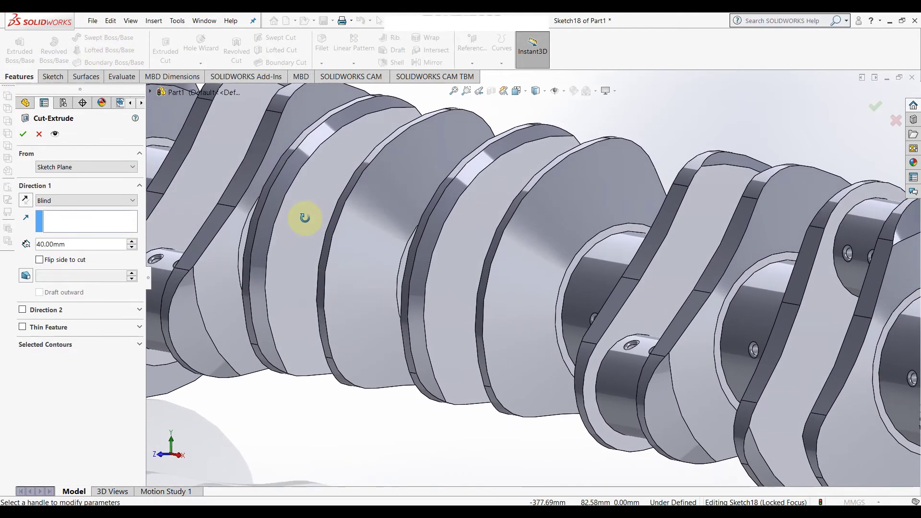
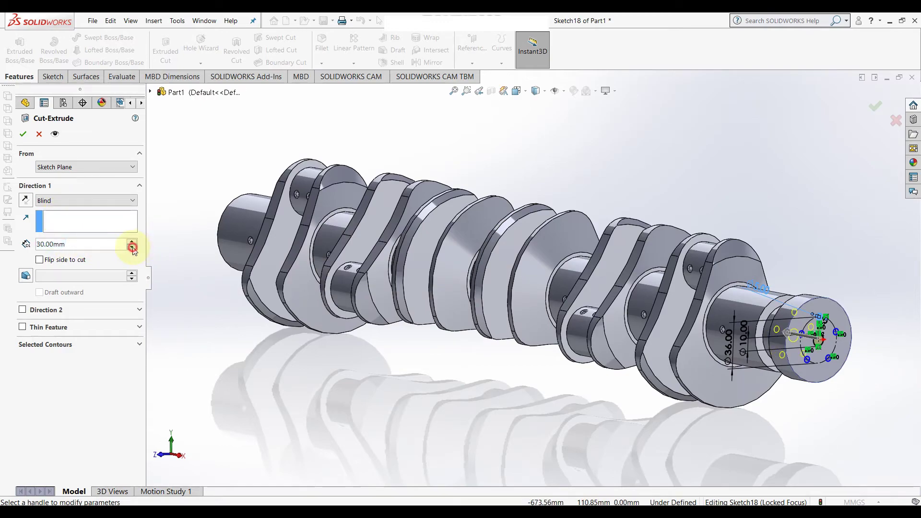
Confirm the 30 mm deep hole cut and orbit the crankshaft to a side view
left_click(23, 134)
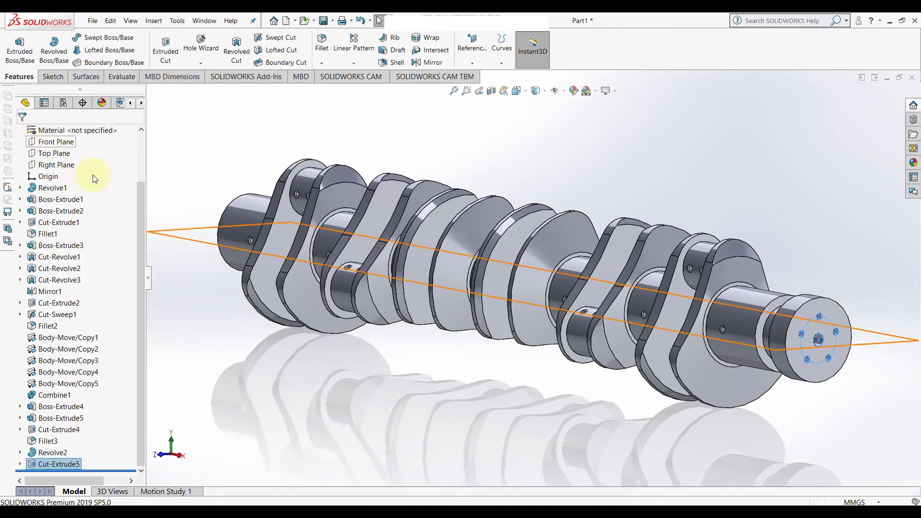
scroll(844, 403, "down", 3)
mouse_move(828, 385)
middle_mouse_down()
mouse_move(782, 370)
mouse_move(745, 401)
middle_mouse_up()
scroll(451, 376, "up", 5)
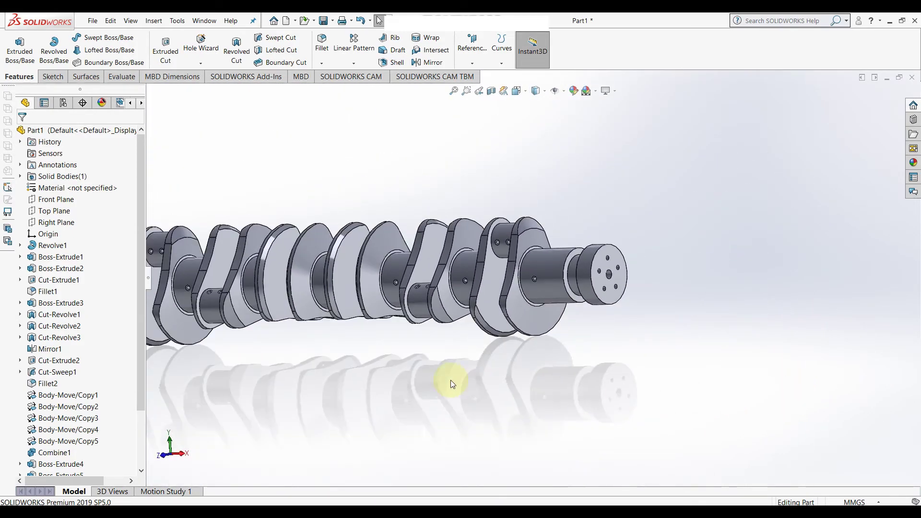
scroll(500, 390, "up", 3)
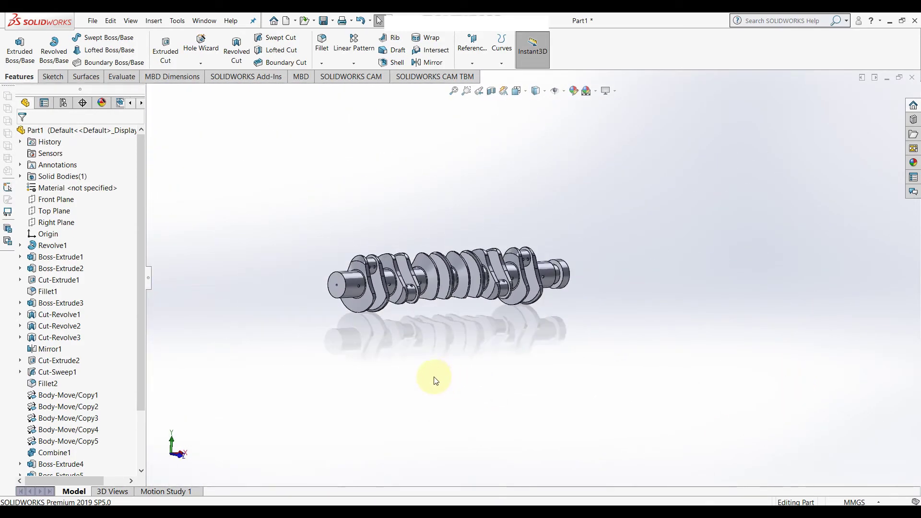
Start a sketch on the crankshaft's end face and view it head-on
left_click(334, 290)
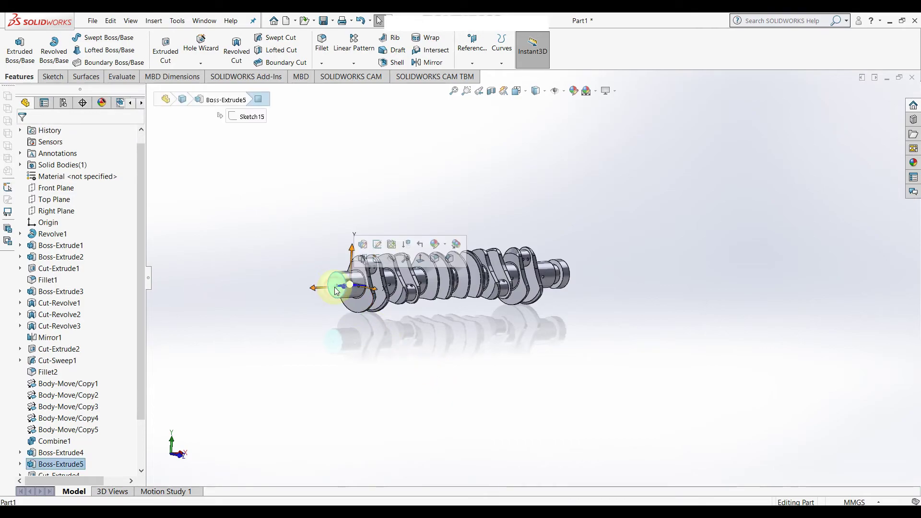
left_click(376, 262)
scroll(427, 364, "up", 3)
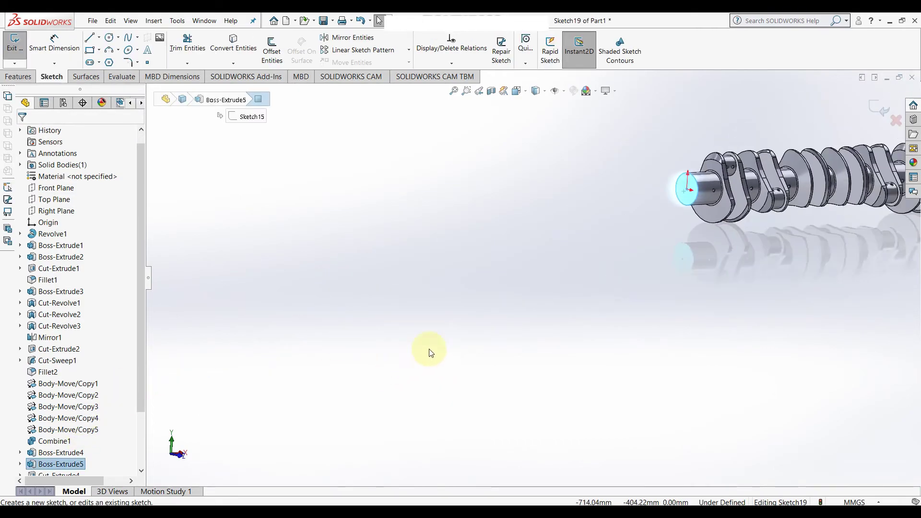
scroll(764, 246, "up", 2)
scroll(764, 246, "down", 2)
scroll(539, 251, "down", 2)
scroll(78, 422, "down", 3)
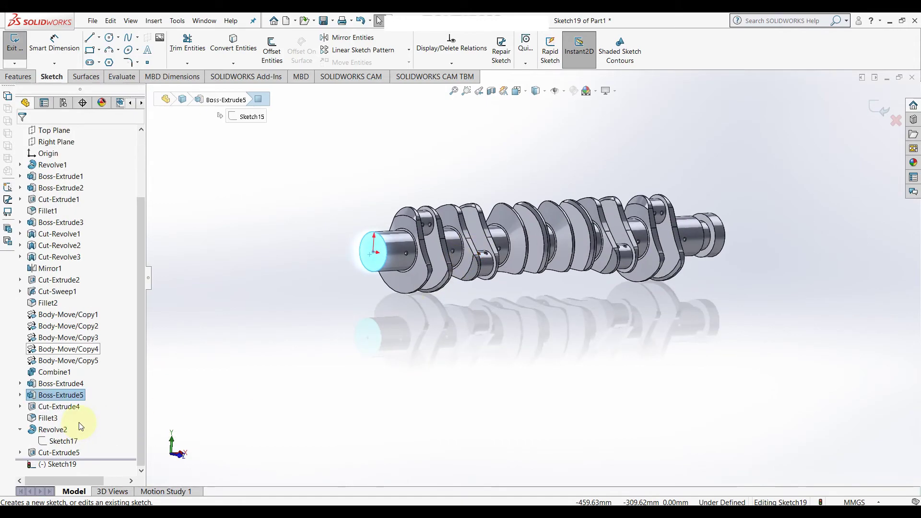
left_click(72, 469)
left_click(97, 456)
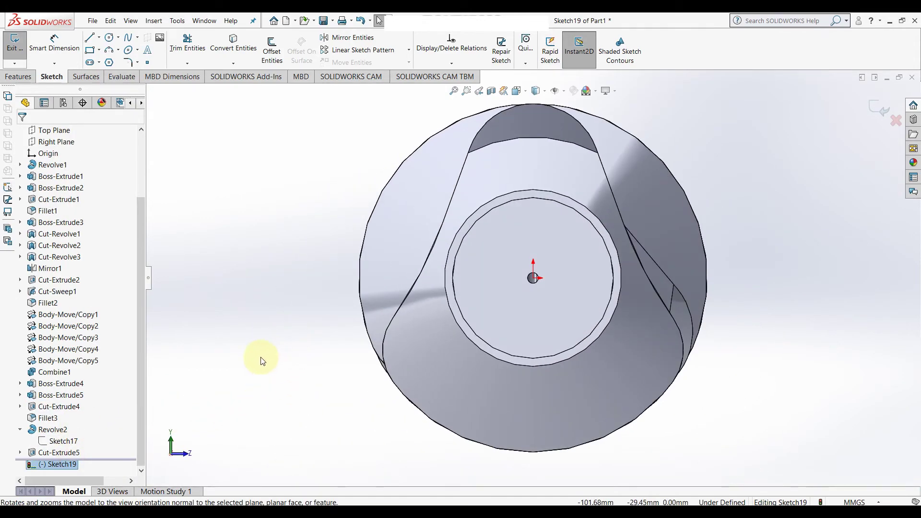
Return to an angled view, leave the unused end-face sketch, and select Top Plane
key("ctrl+shift+z")
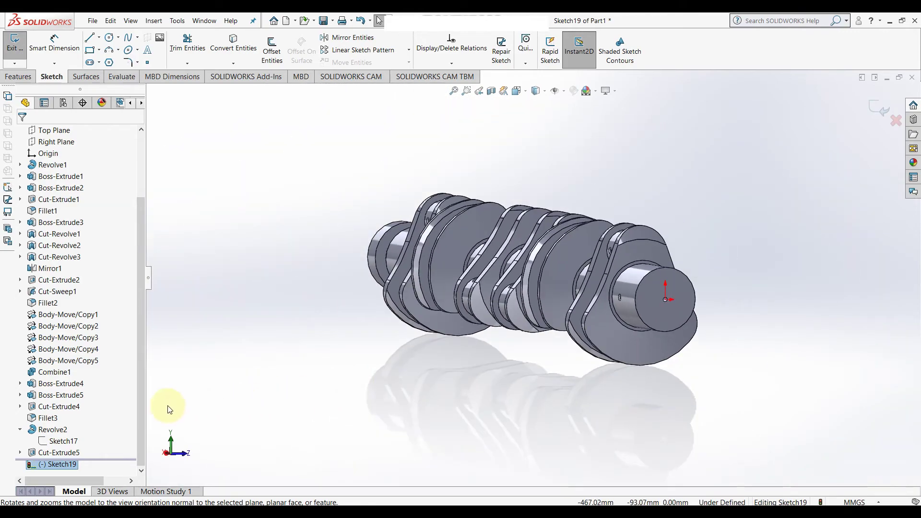
scroll(62, 240, "up", 3)
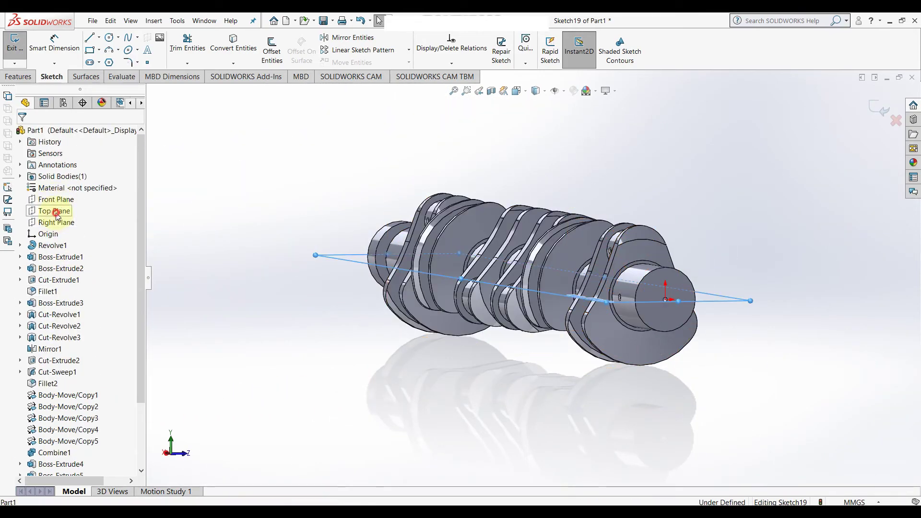
left_click(55, 211)
left_click(70, 196)
Start a sketch on the Top Plane and view it normal to the screen
left_click(64, 212)
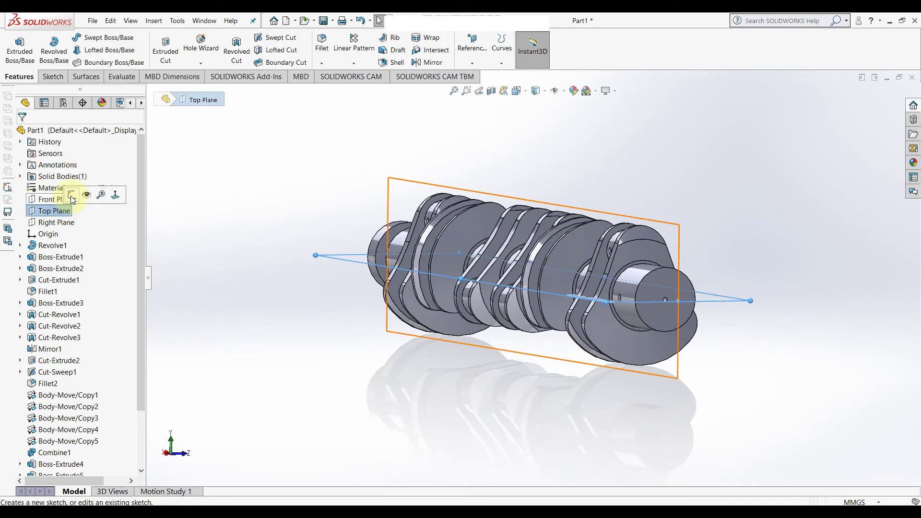
left_click(71, 196)
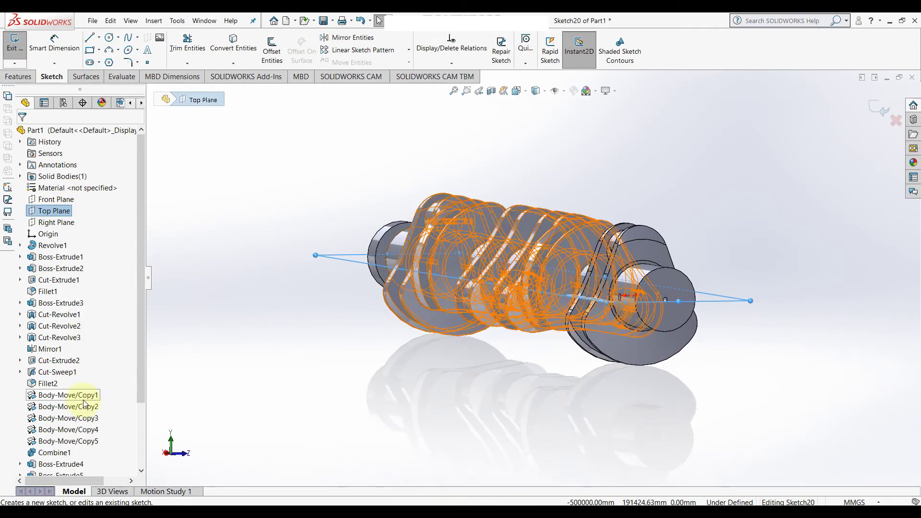
scroll(77, 412, "down", 3)
left_click(72, 464)
left_click(99, 454)
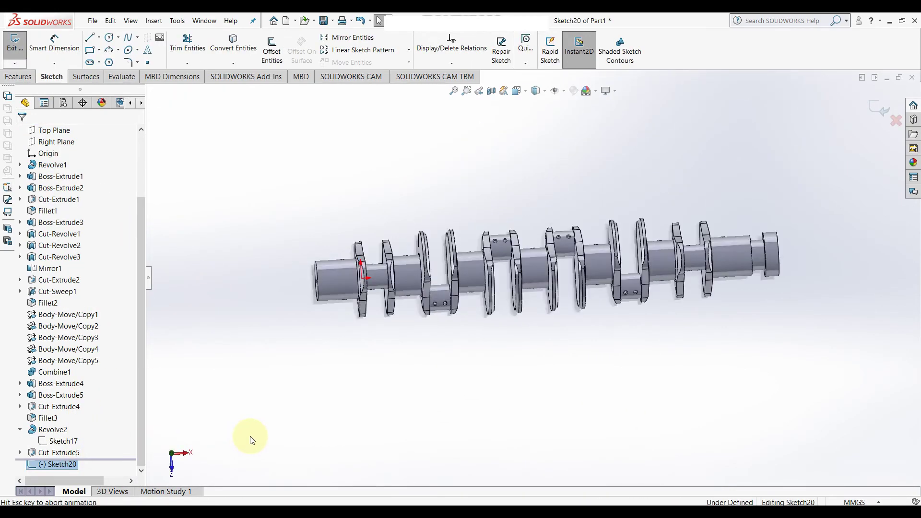
scroll(310, 289, "down", 3)
Draw a closed stepped line profile starting and ending at the shaft end edge
key("l")
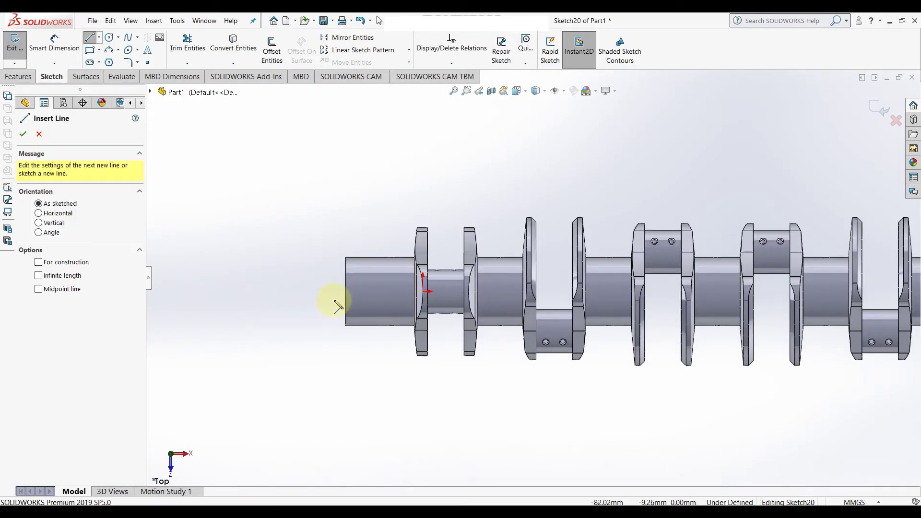
left_click(345, 292)
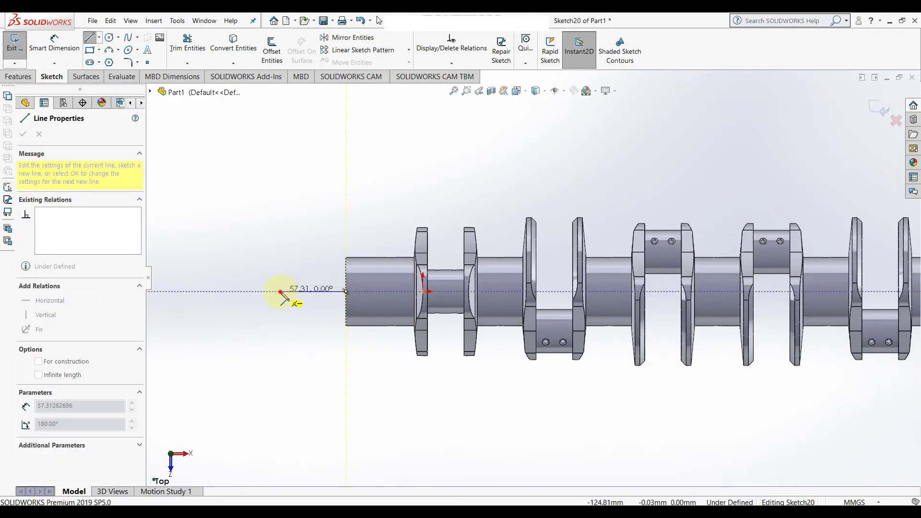
left_click(281, 291)
left_click(281, 258)
left_click(308, 258)
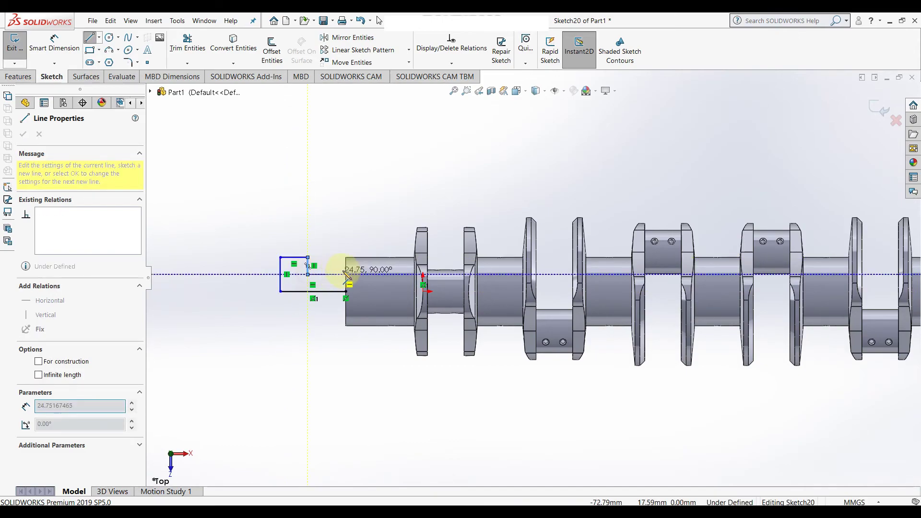
left_click(308, 275)
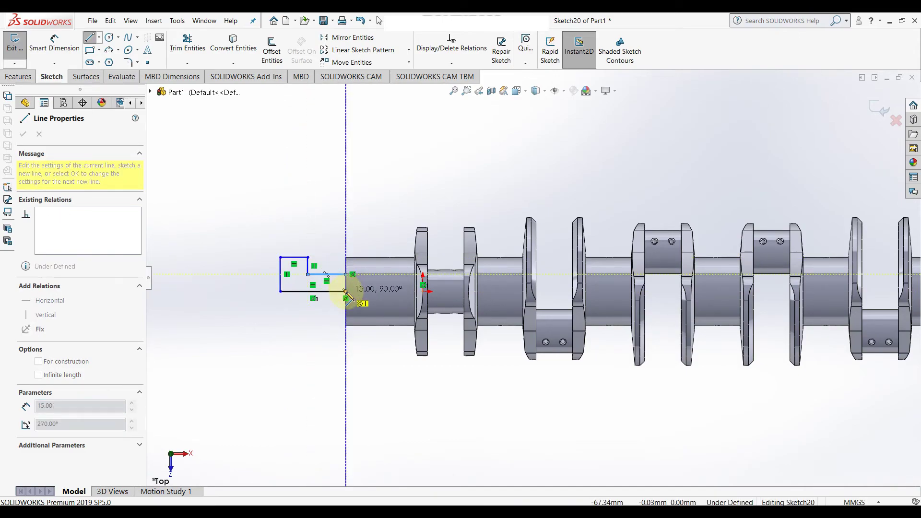
left_click(347, 291)
right_click(349, 294)
left_click(364, 299)
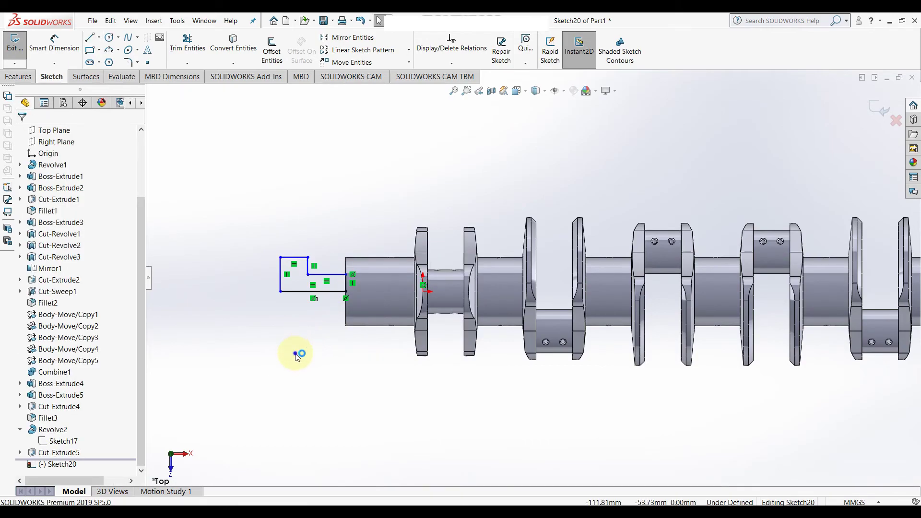
Dimension the profile's bottom edge 35.5 mm and its left side height 25 mm
key("d")
left_click(300, 292)
left_click(302, 320)
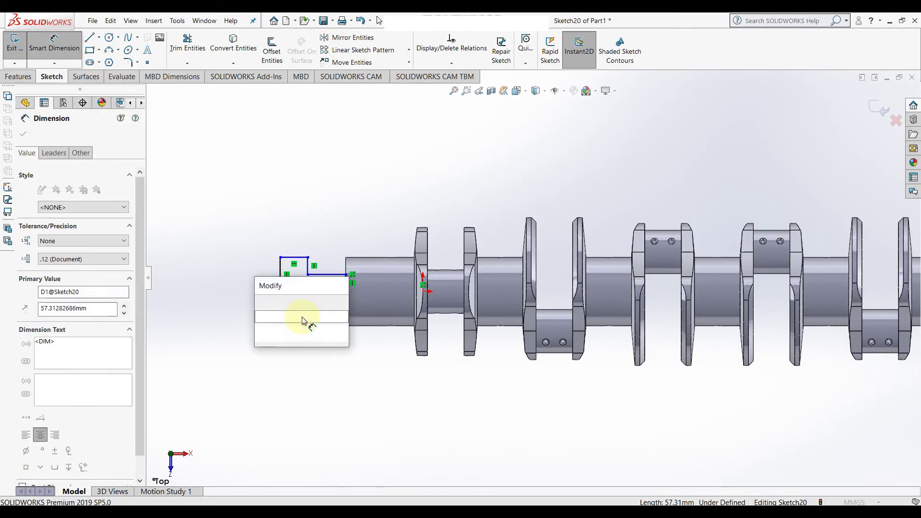
type("35.5")
key("Return")
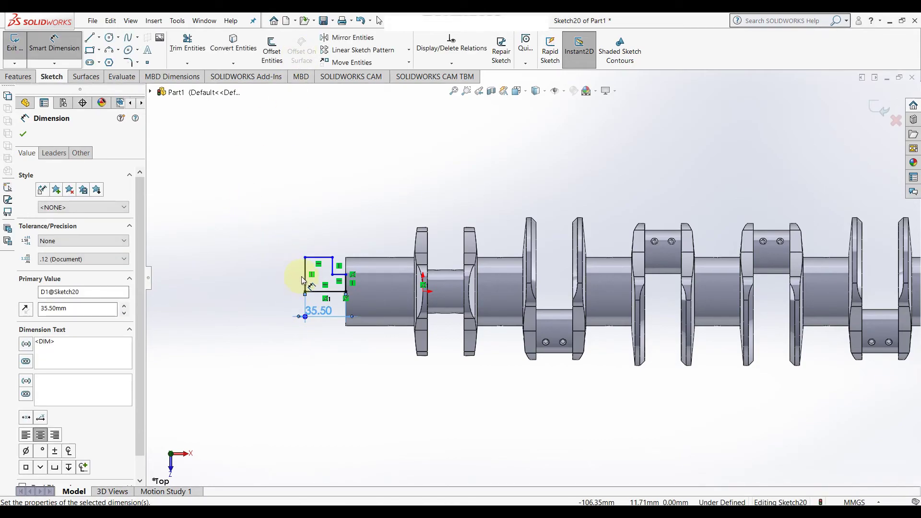
left_click(306, 275)
left_click(280, 276)
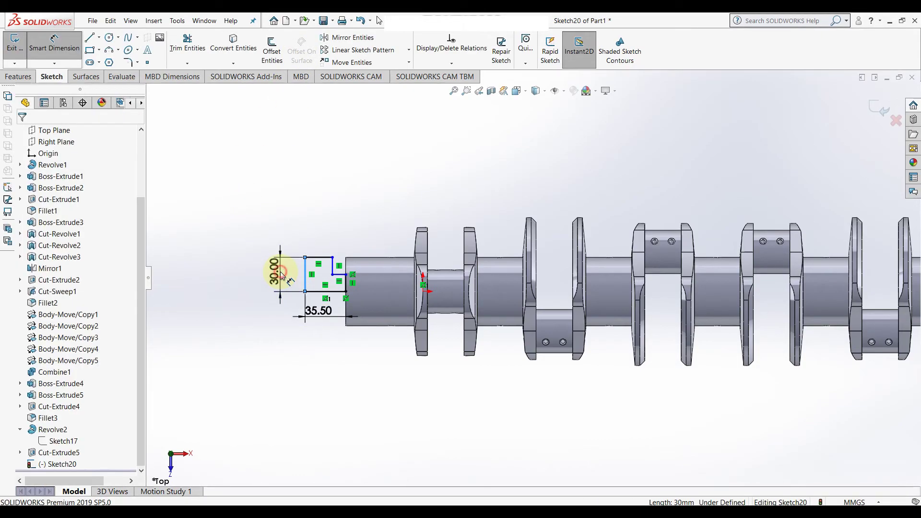
type("25")
key("Return")
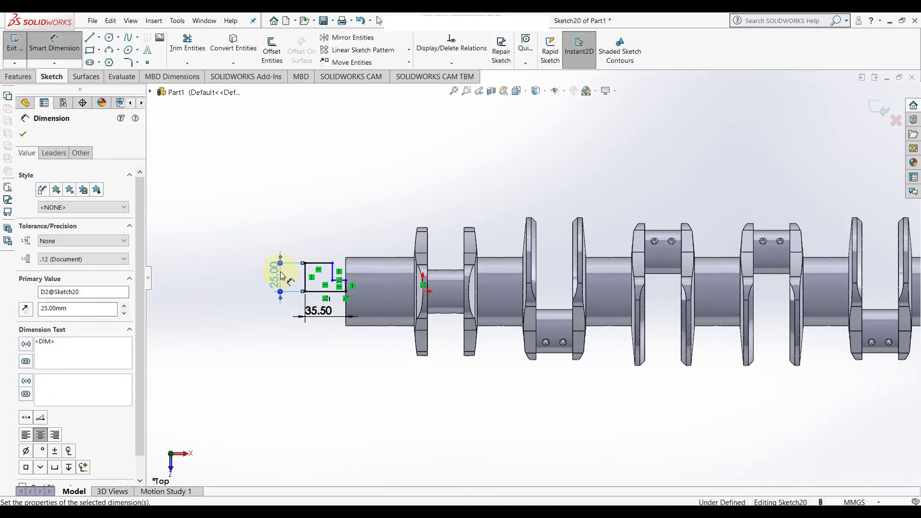
Dimension the top edge 25 mm and the short step 3 mm to fully define the sketch
left_click(312, 267)
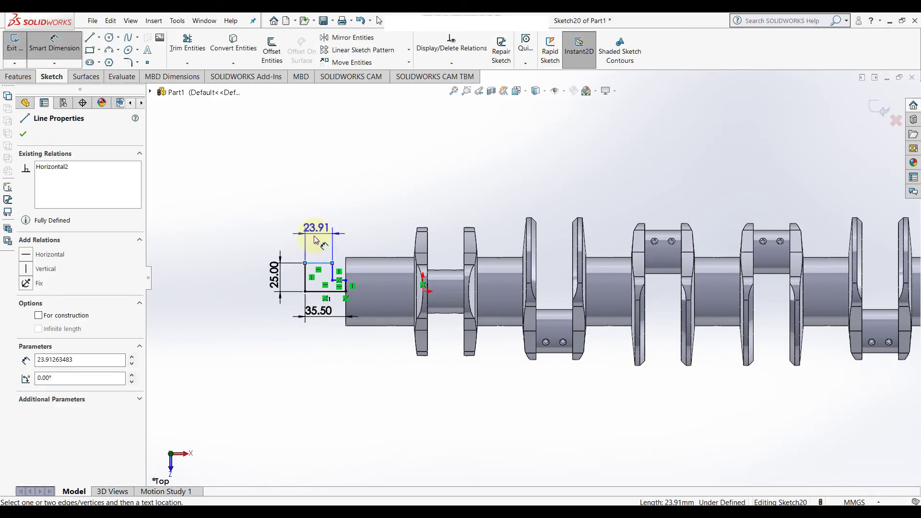
left_click(315, 238)
type("25")
key("Return")
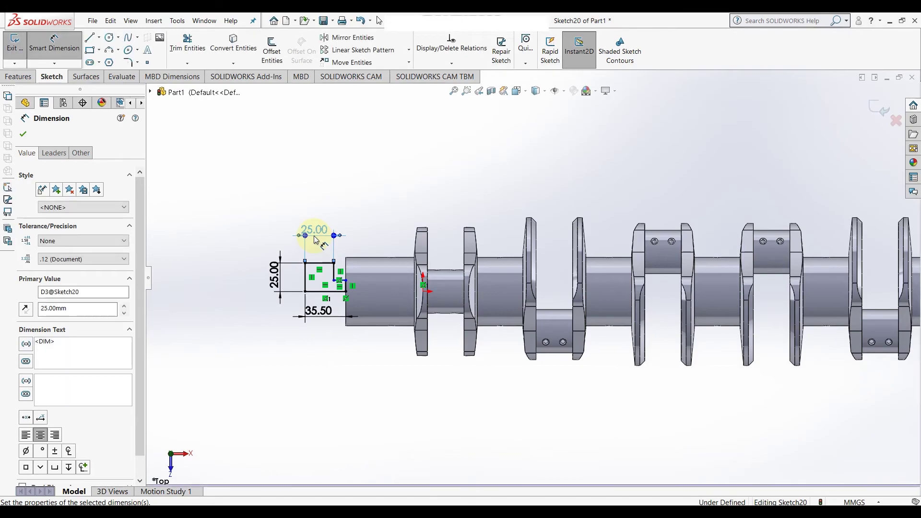
scroll(376, 268, "down", 2)
scroll(348, 273, "down", 2)
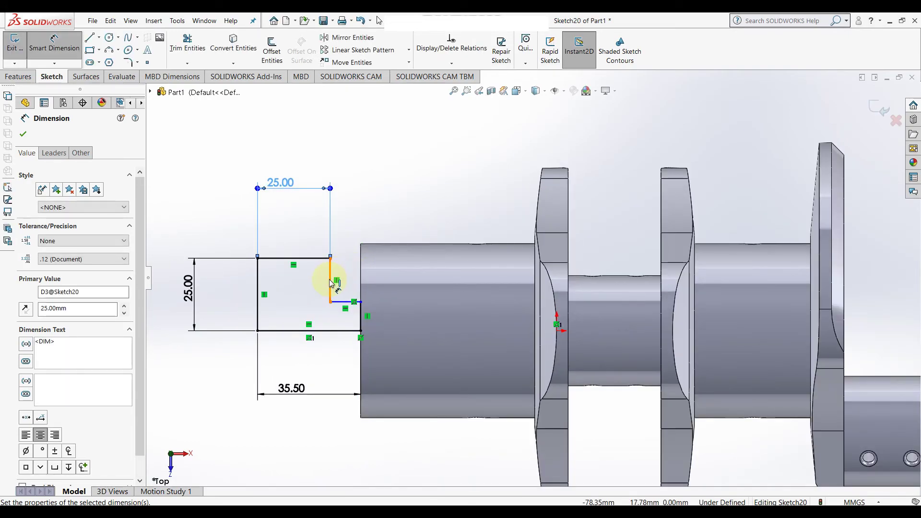
left_click(330, 277)
left_click(349, 277)
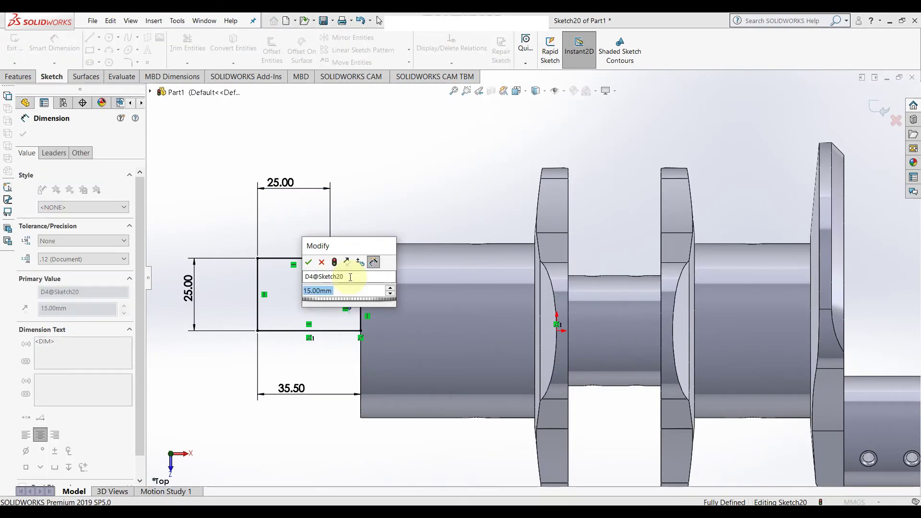
type("3")
key("Return")
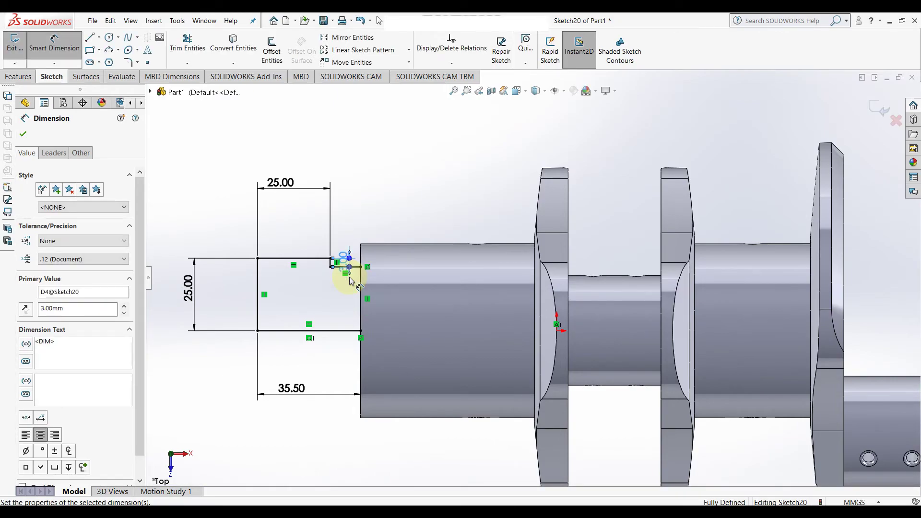
left_click(23, 136)
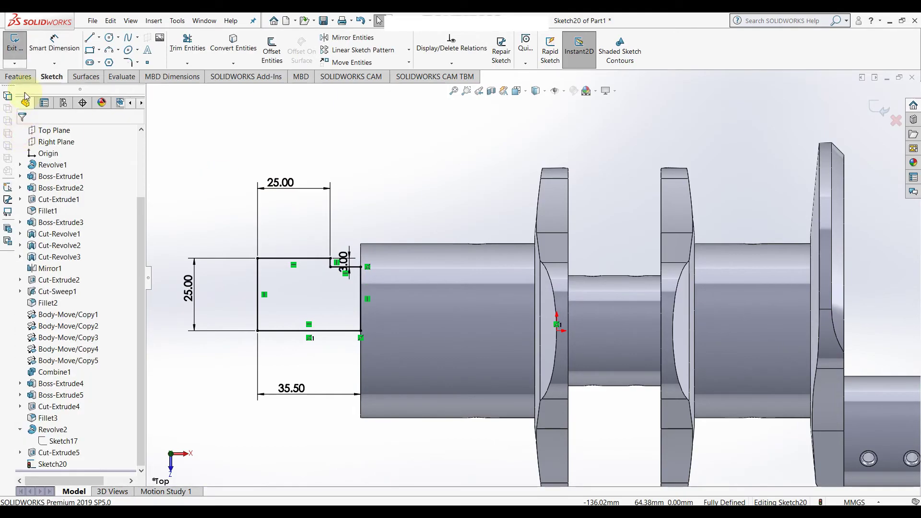
left_click(23, 79)
Revolve the profile 360° about its bottom line, then start a sketch on the nose's end face
left_click(51, 53)
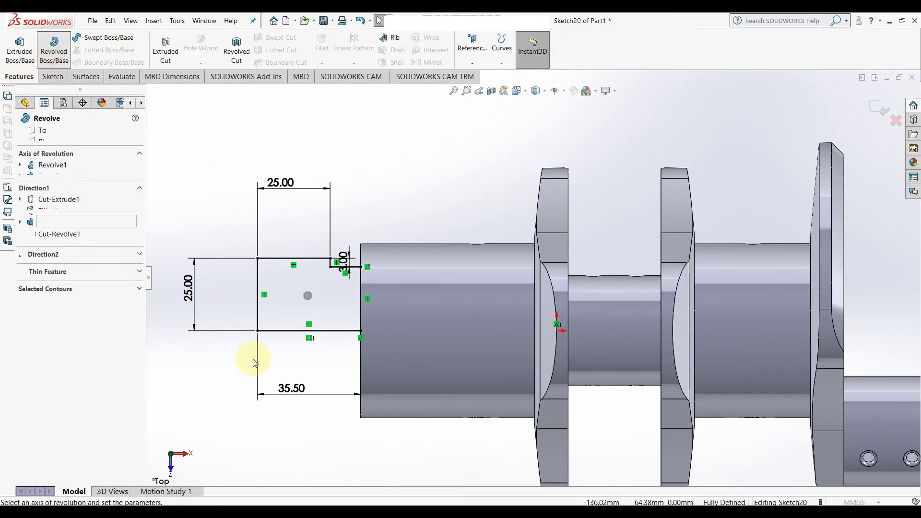
left_click(331, 331)
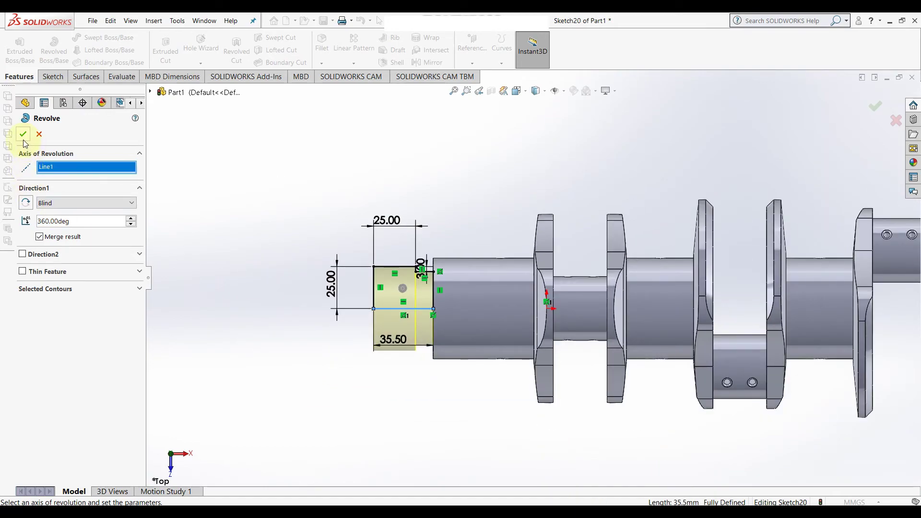
left_click(23, 135)
mouse_move(339, 374)
middle_mouse_down()
mouse_move(329, 396)
mouse_move(381, 389)
mouse_move(428, 415)
mouse_move(428, 427)
middle_mouse_up()
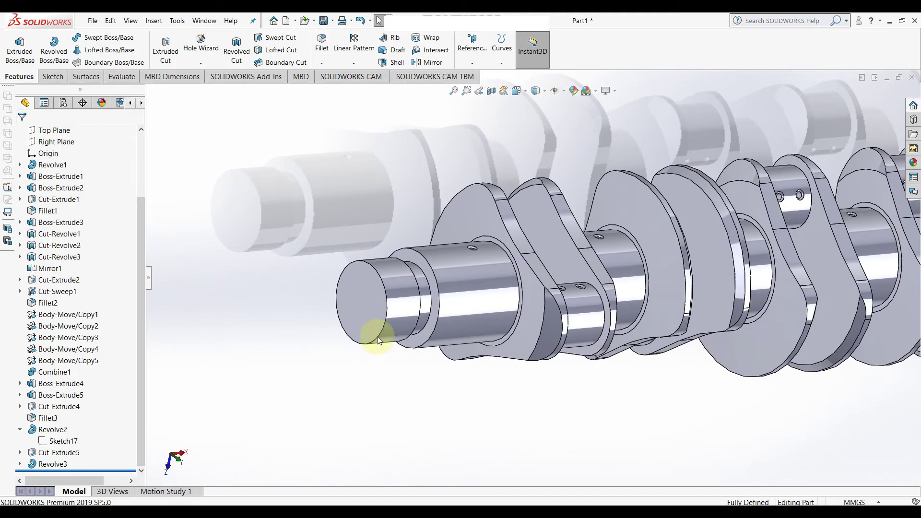
left_click(355, 296)
left_click(409, 277)
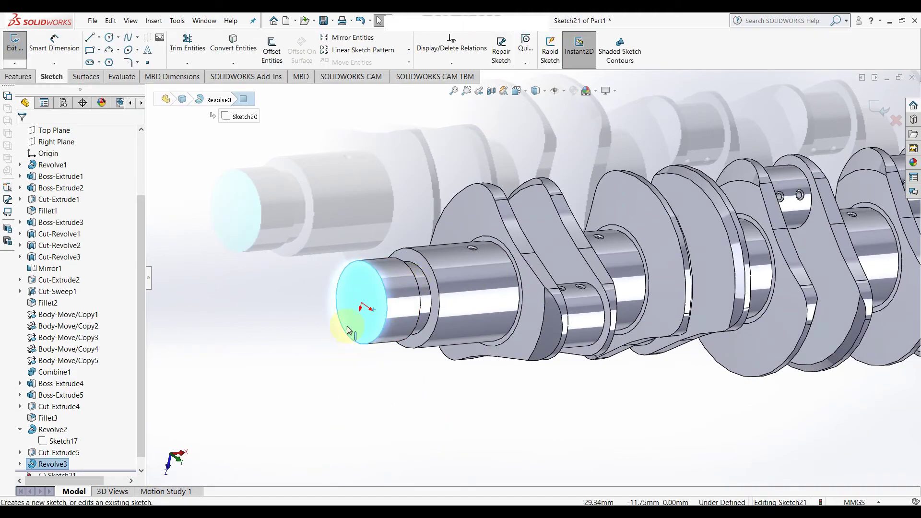
View the end-face sketch head-on and draw a construction circle centred on the origin
scroll(52, 408, "down", 1)
left_click(70, 468)
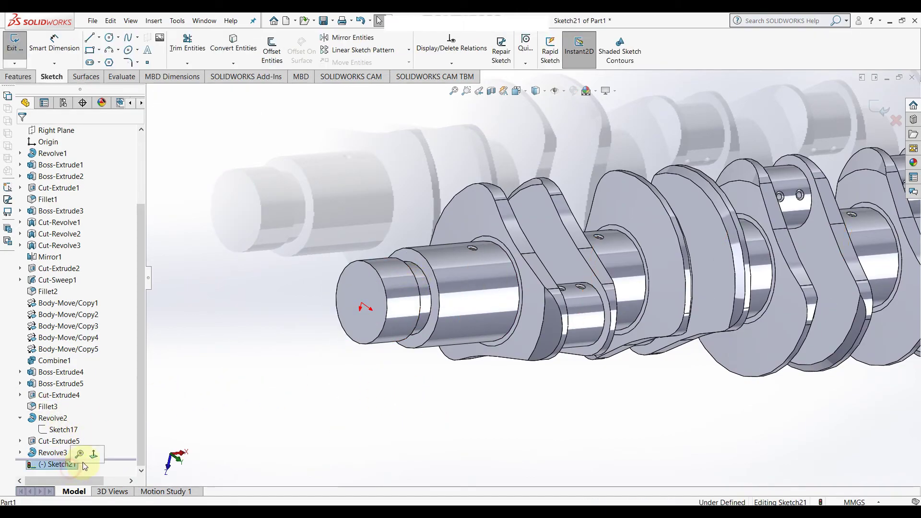
left_click(94, 455)
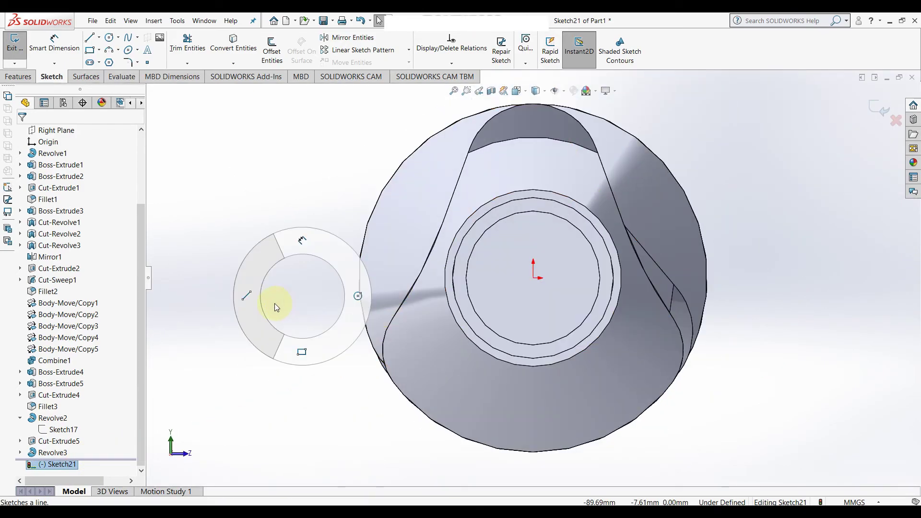
right_click_drag(302, 297, 278, 305)
left_click(533, 278)
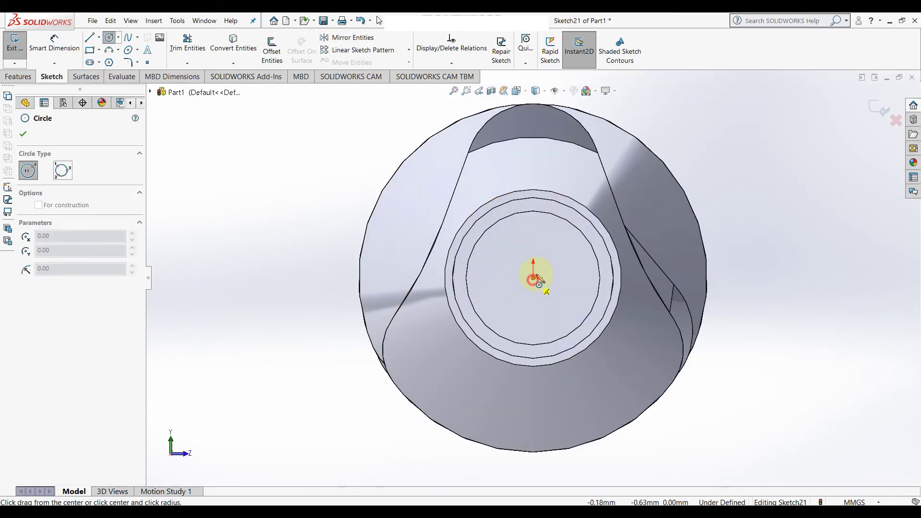
left_click(563, 263)
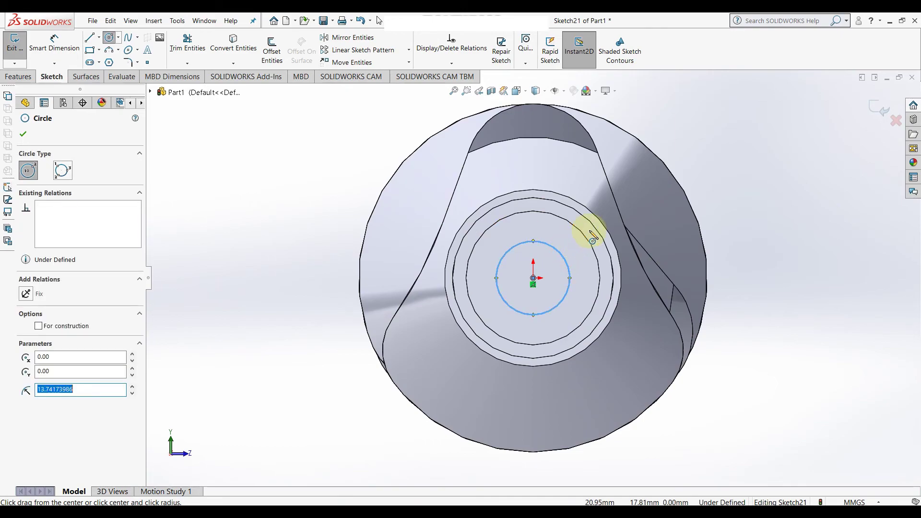
right_click(561, 267)
left_click(583, 271)
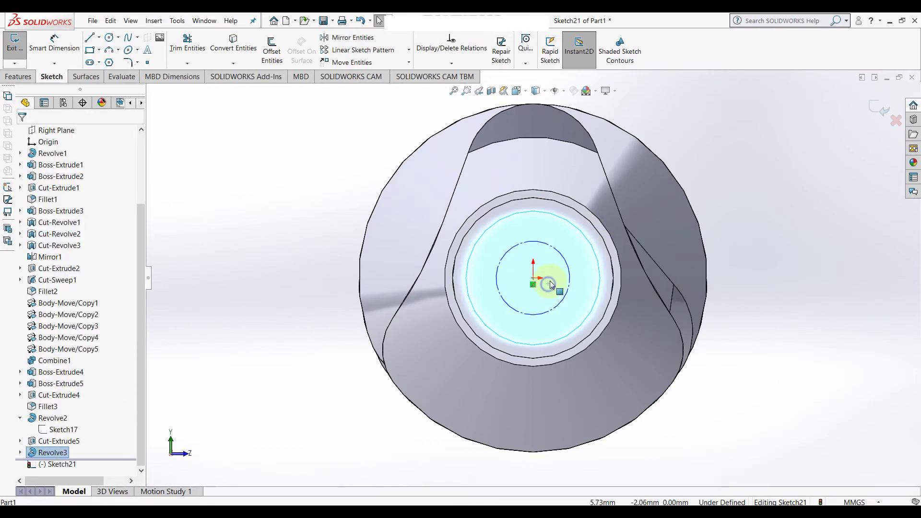
Draw two small circles, one at the origin and one at the construction circle's top
right_click_drag(545, 286, 582, 267)
left_click(533, 277)
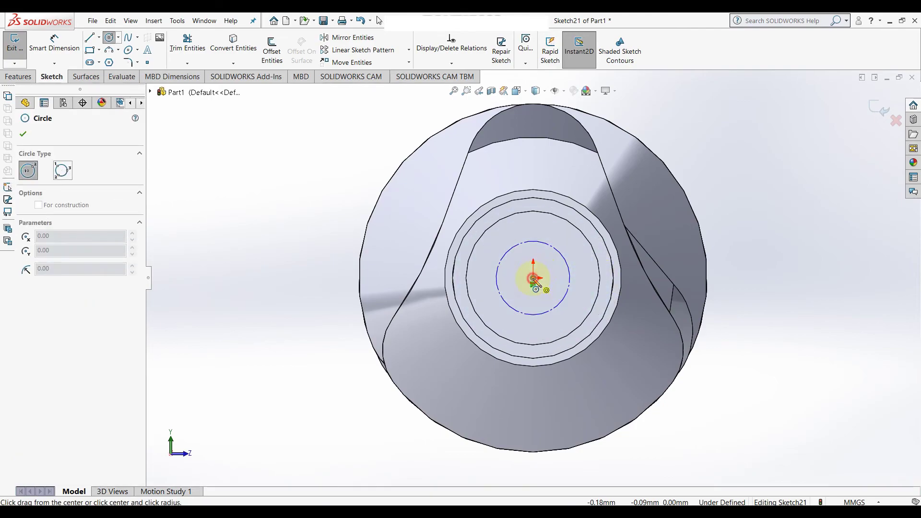
left_click(533, 241)
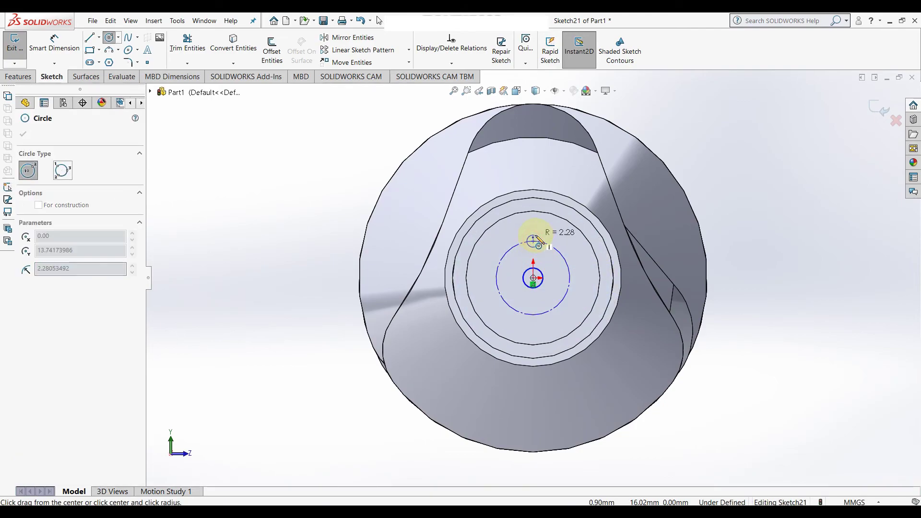
right_click(533, 231)
left_click(556, 240)
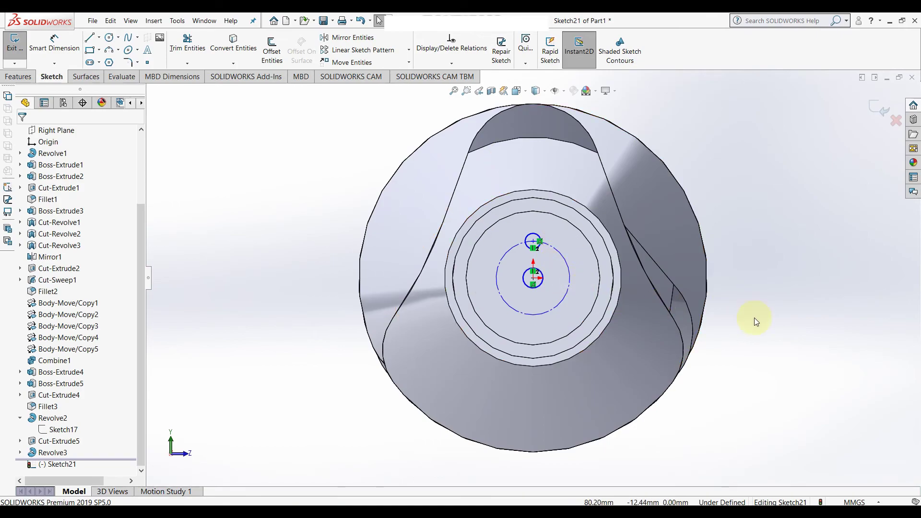
Dimension the construction circle Ø37.5 mm and the centre and top circles Ø5 mm each
right_click_drag(774, 330, 790, 240)
left_click(574, 286)
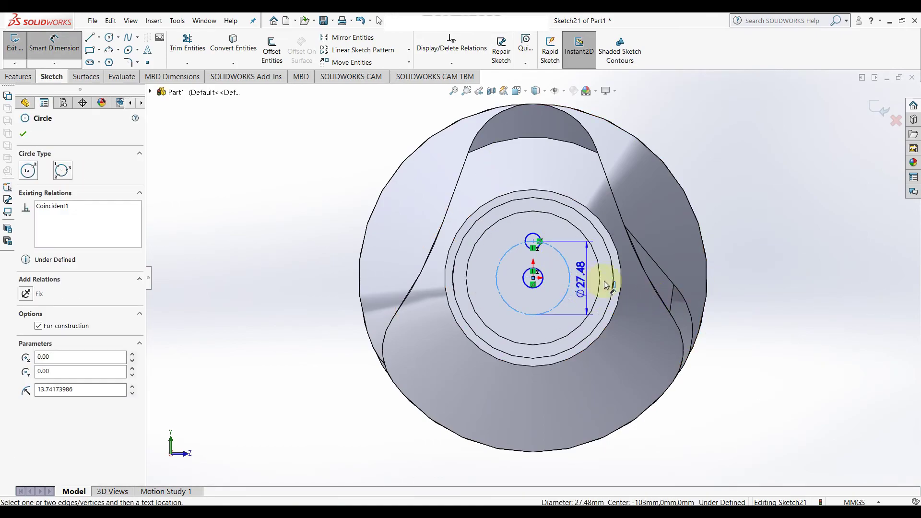
left_click(742, 286)
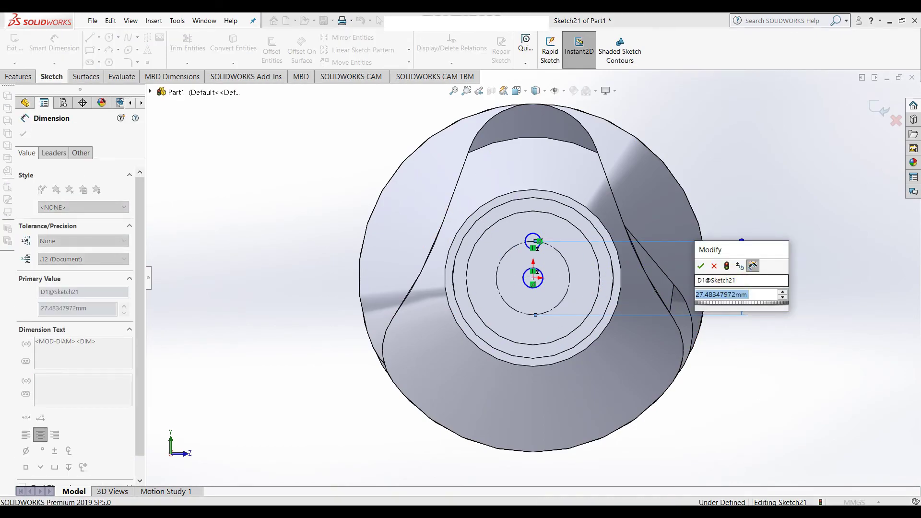
type("37.5")
key("Return")
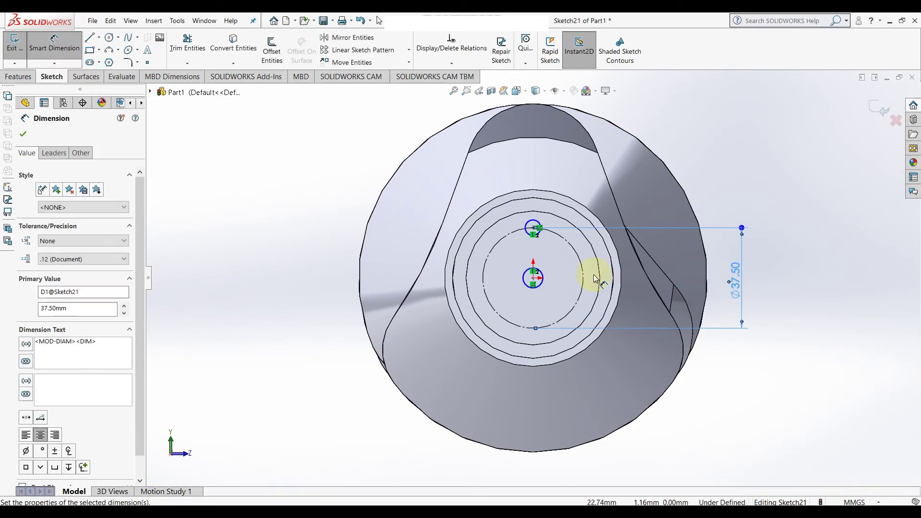
left_click(529, 272)
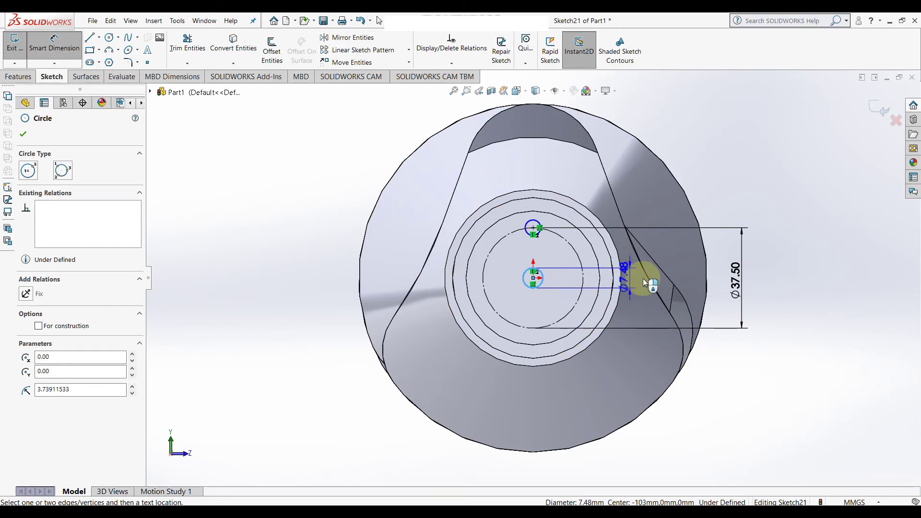
left_click(702, 274)
type("5")
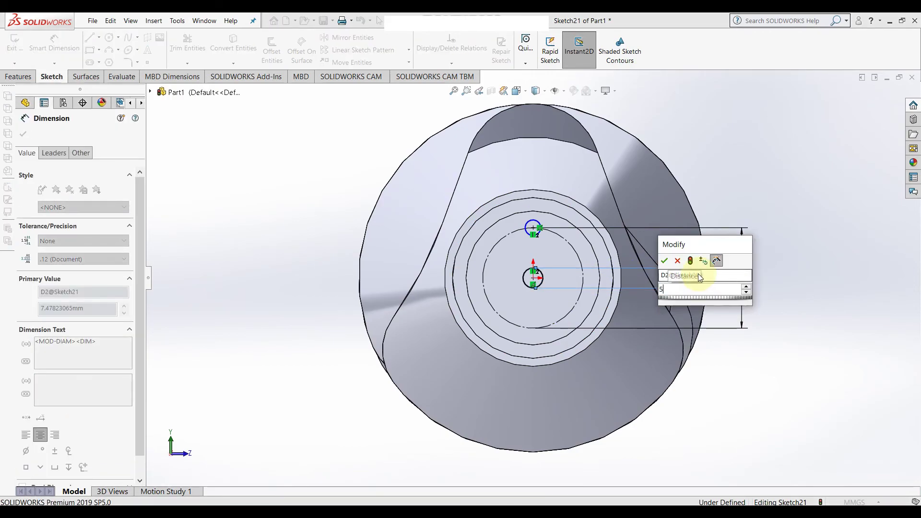
key("Return")
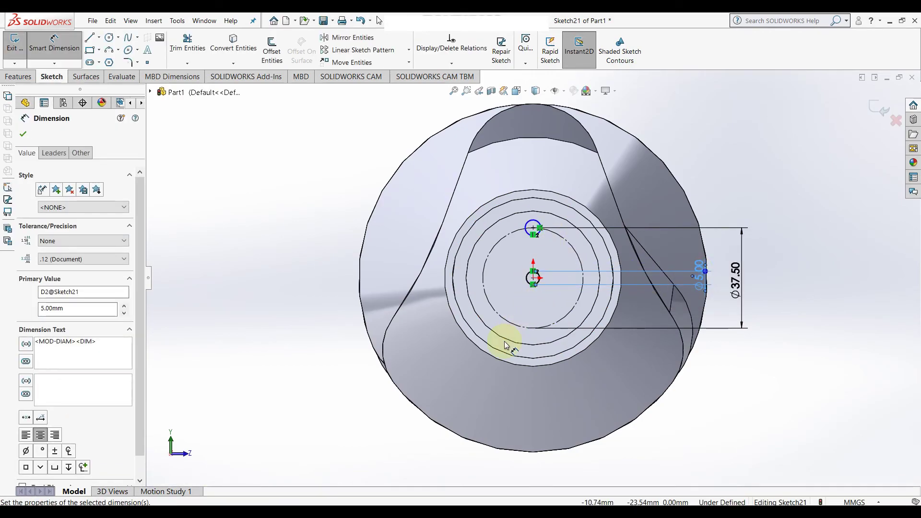
left_click(536, 225)
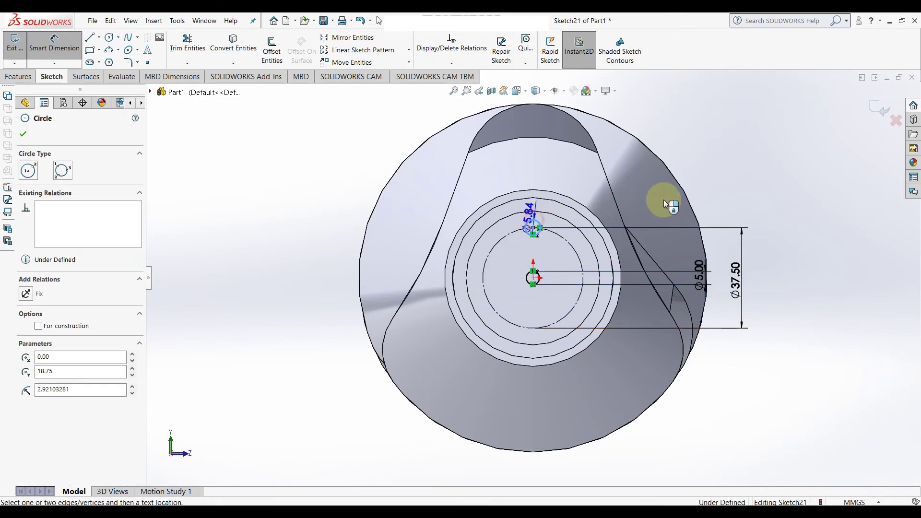
left_click(705, 176)
type("5.84206563mm")
key("Return")
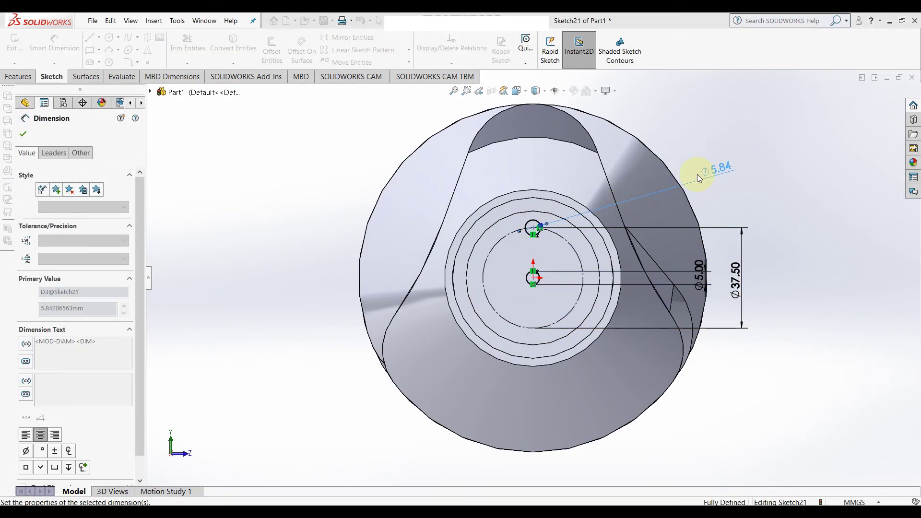
scroll(567, 206, "down", 2)
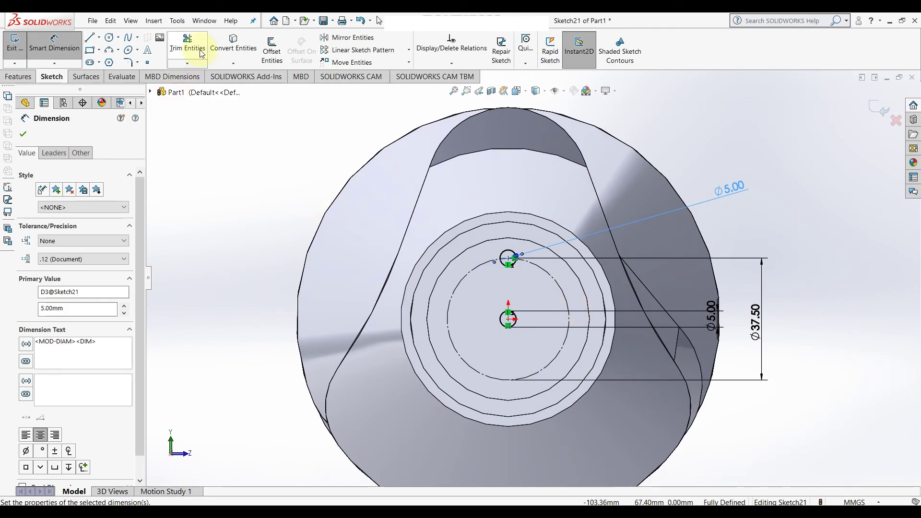
Circularly pattern the top circle into 5 instances around the centre
left_click(341, 51)
left_click(409, 50)
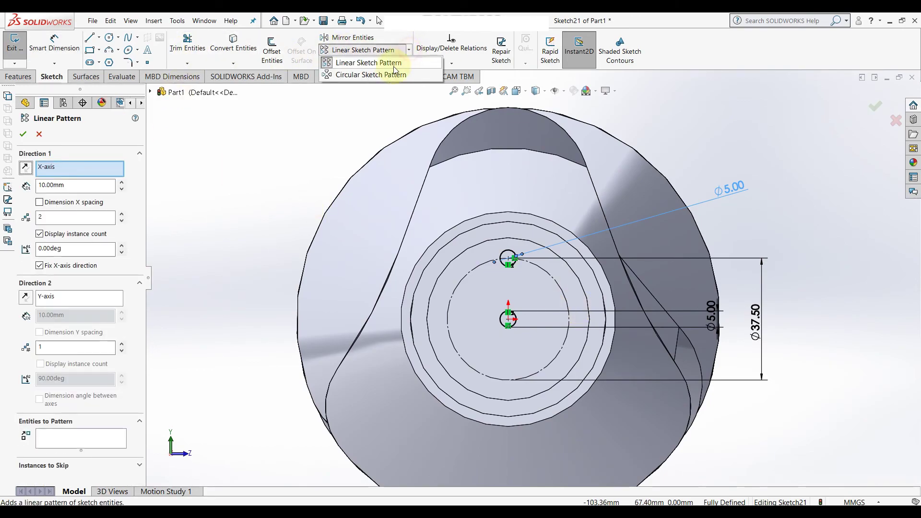
left_click(360, 73)
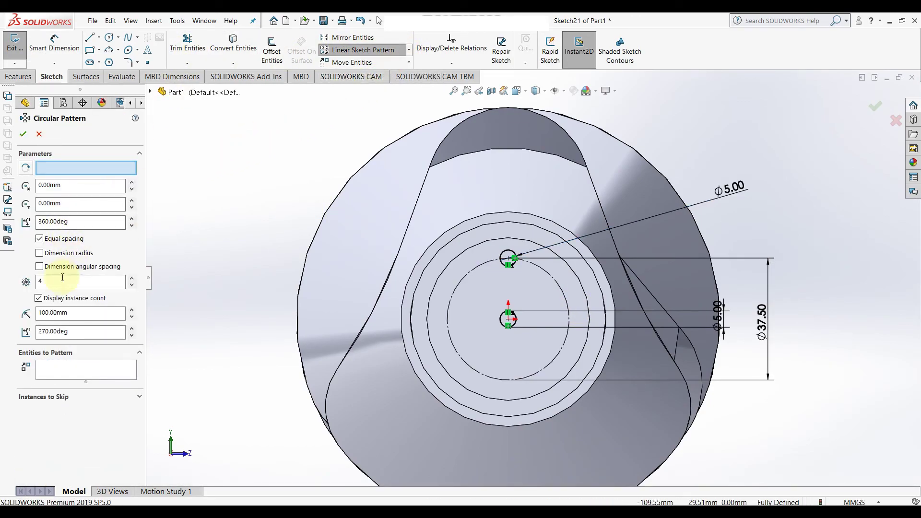
double_click(55, 280)
type("5")
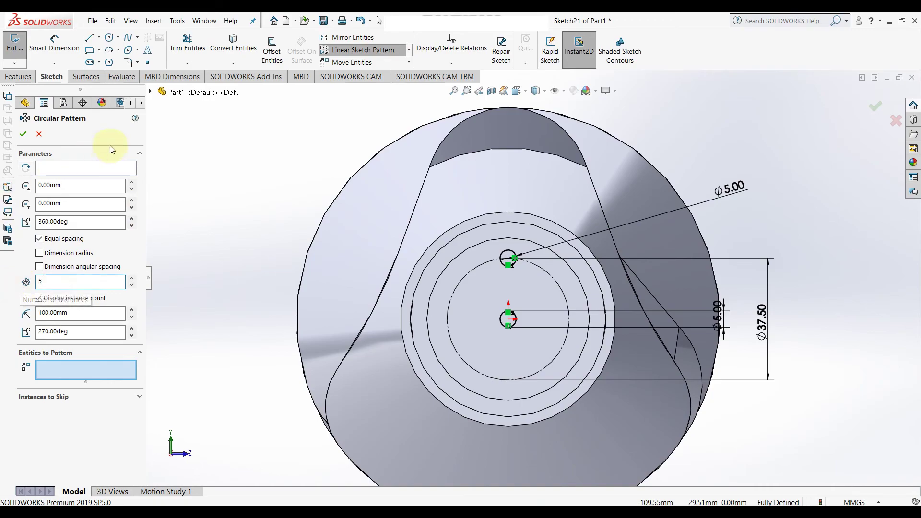
left_click(53, 370)
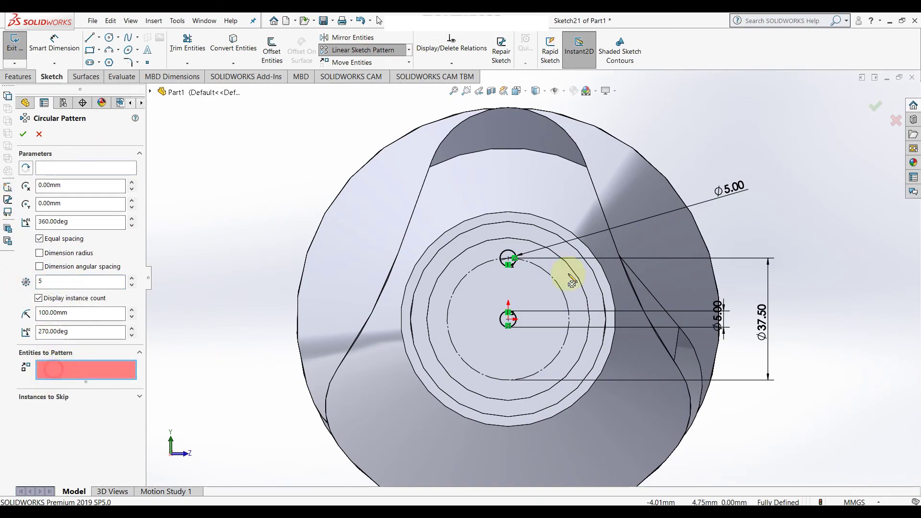
left_click(505, 259)
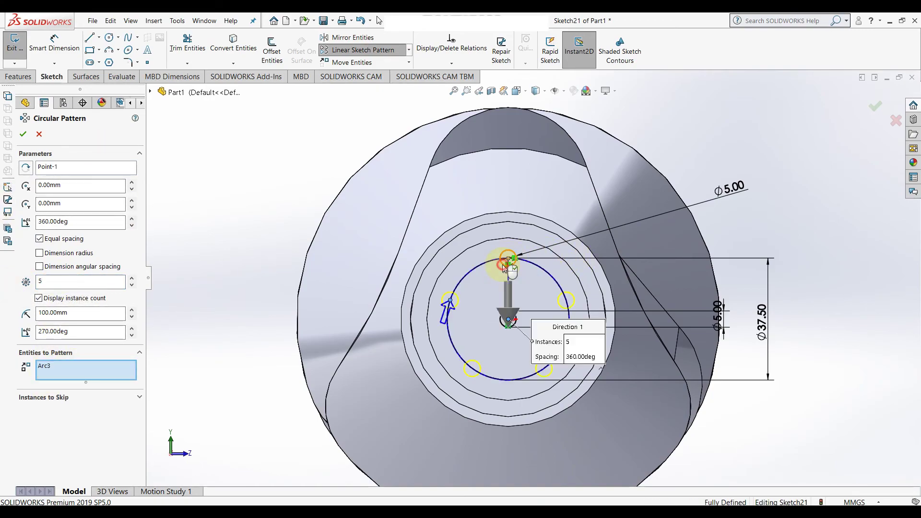
left_click(23, 134)
Extrude-cut the sketched holes 20 mm deep into the nose's end face
left_click(19, 77)
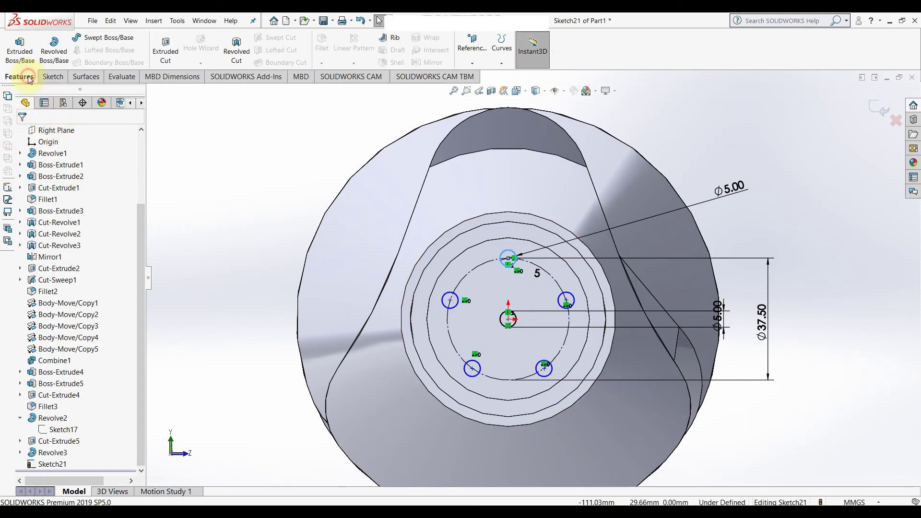
left_click(173, 40)
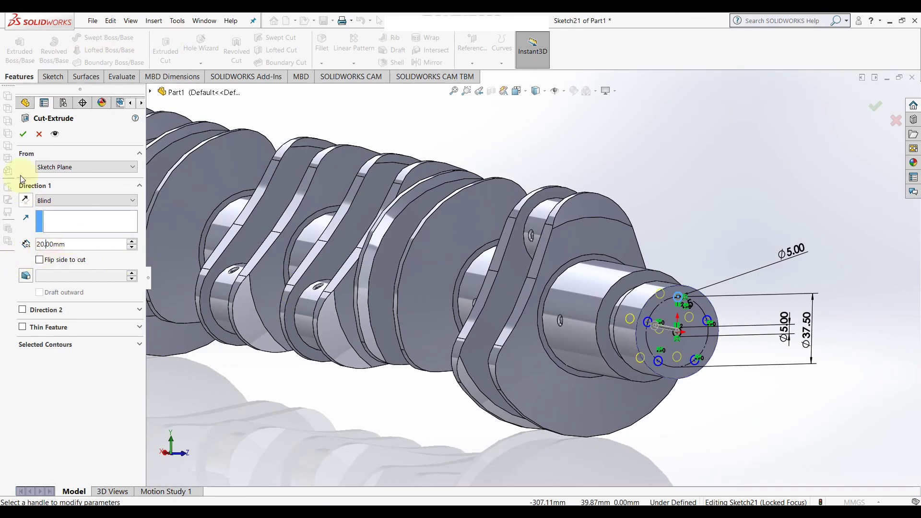
left_click(21, 134)
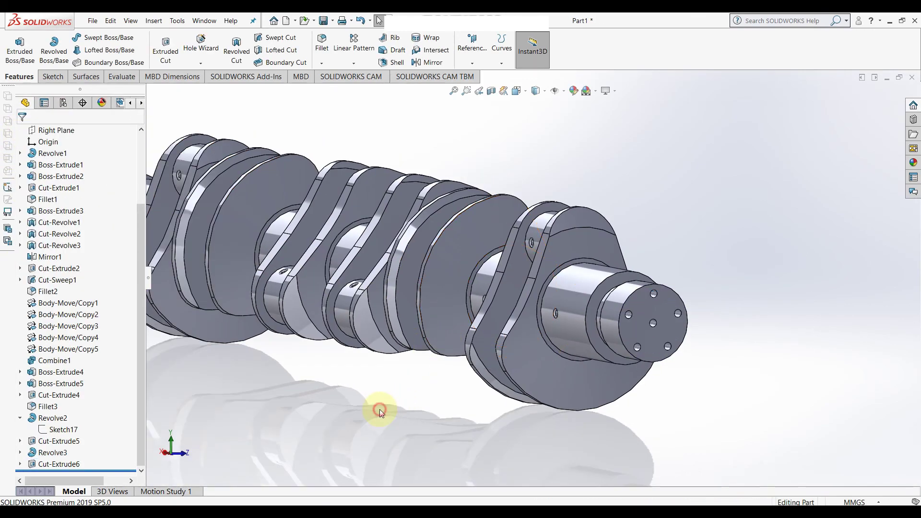
scroll(381, 408, "up", 2)
Orbit the finished crankshaft through side and tilted 3-D views
mouse_move(385, 408)
middle_mouse_down()
mouse_move(425, 380)
mouse_move(417, 421)
mouse_move(549, 314)
mouse_move(422, 287)
mouse_move(456, 319)
mouse_move(484, 328)
mouse_move(510, 323)
mouse_move(496, 354)
mouse_move(596, 243)
mouse_move(571, 200)
mouse_move(551, 211)
mouse_move(570, 301)
mouse_move(612, 276)
mouse_move(664, 308)
middle_mouse_up()
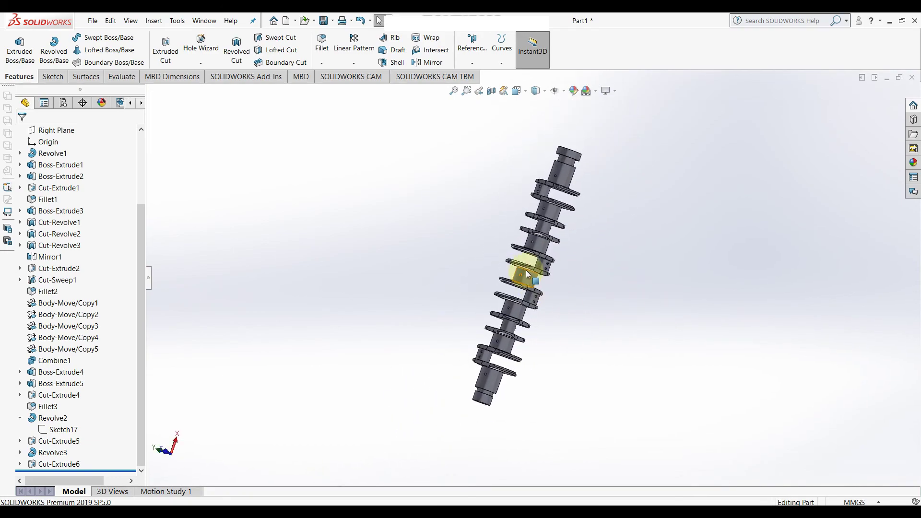
mouse_move(548, 265)
middle_mouse_down()
mouse_move(627, 308)
mouse_move(489, 309)
mouse_move(370, 370)
mouse_move(495, 449)
mouse_move(293, 409)
middle_mouse_up()
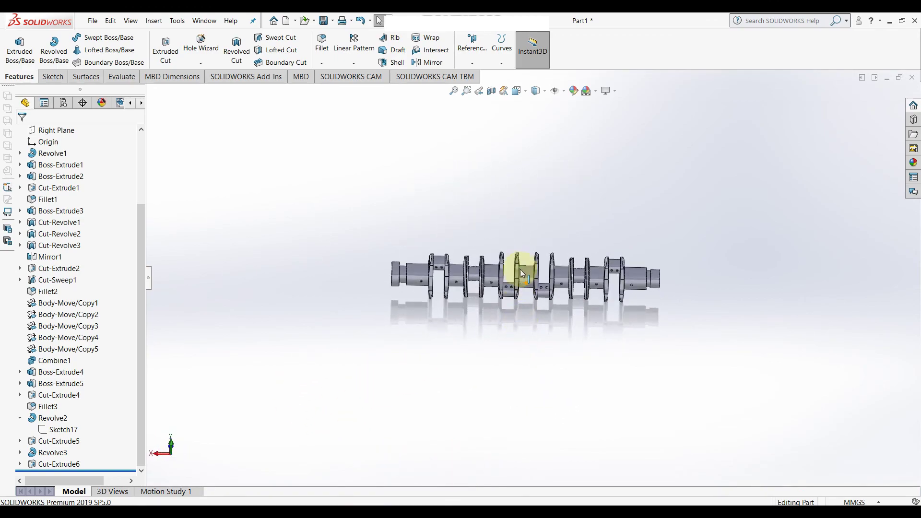
scroll(521, 274, "down", 3)
middle_click_drag(529, 339, 543, 407)
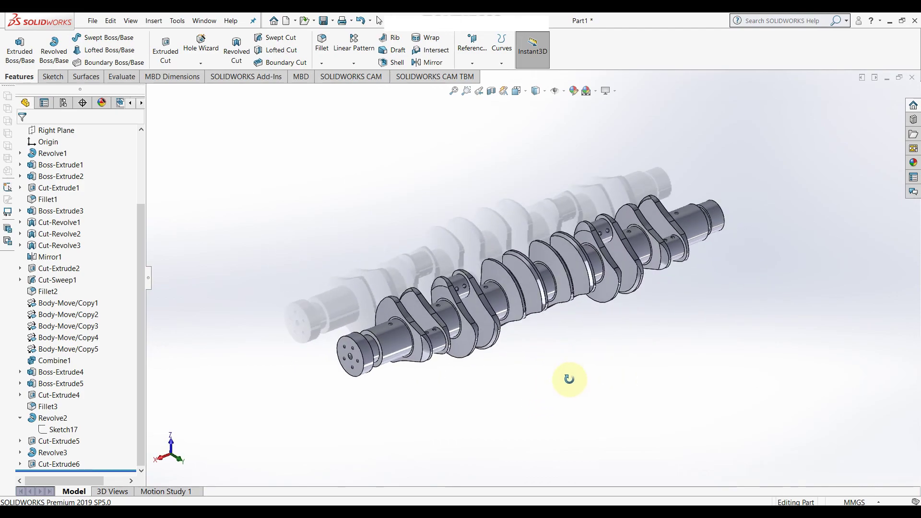
middle_click_drag(556, 328, 563, 352)
Orbit to a couple of diagonal views, then play the Motion Study 1 rotation animation
mouse_move(437, 226)
middle_mouse_down()
mouse_move(448, 230)
mouse_move(422, 214)
mouse_move(409, 239)
mouse_move(490, 280)
mouse_move(551, 283)
mouse_move(604, 243)
middle_mouse_up()
mouse_move(622, 208)
middle_mouse_down()
mouse_move(418, 286)
mouse_move(449, 262)
middle_mouse_up()
left_click(165, 491)
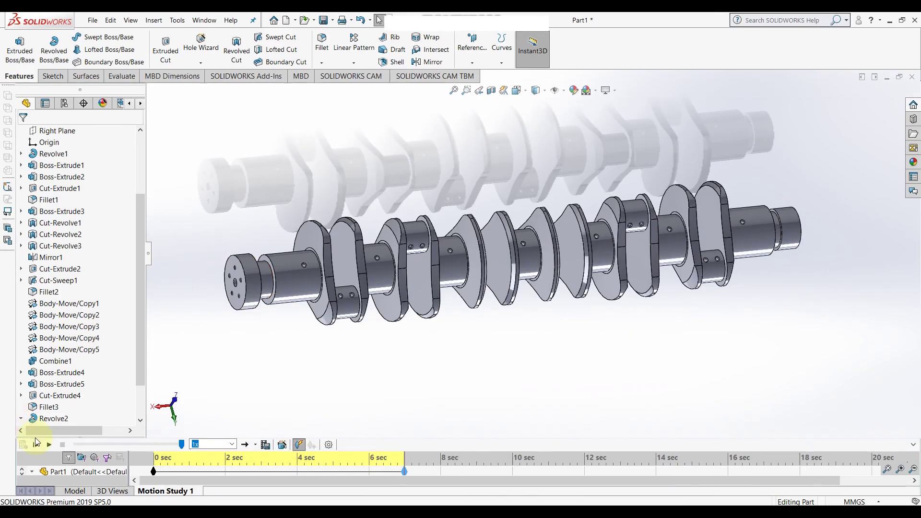
left_click(51, 446)
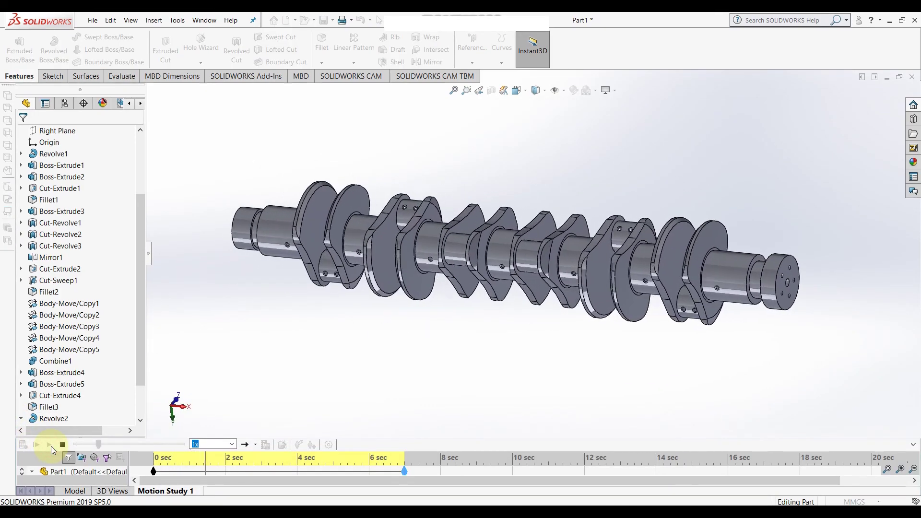